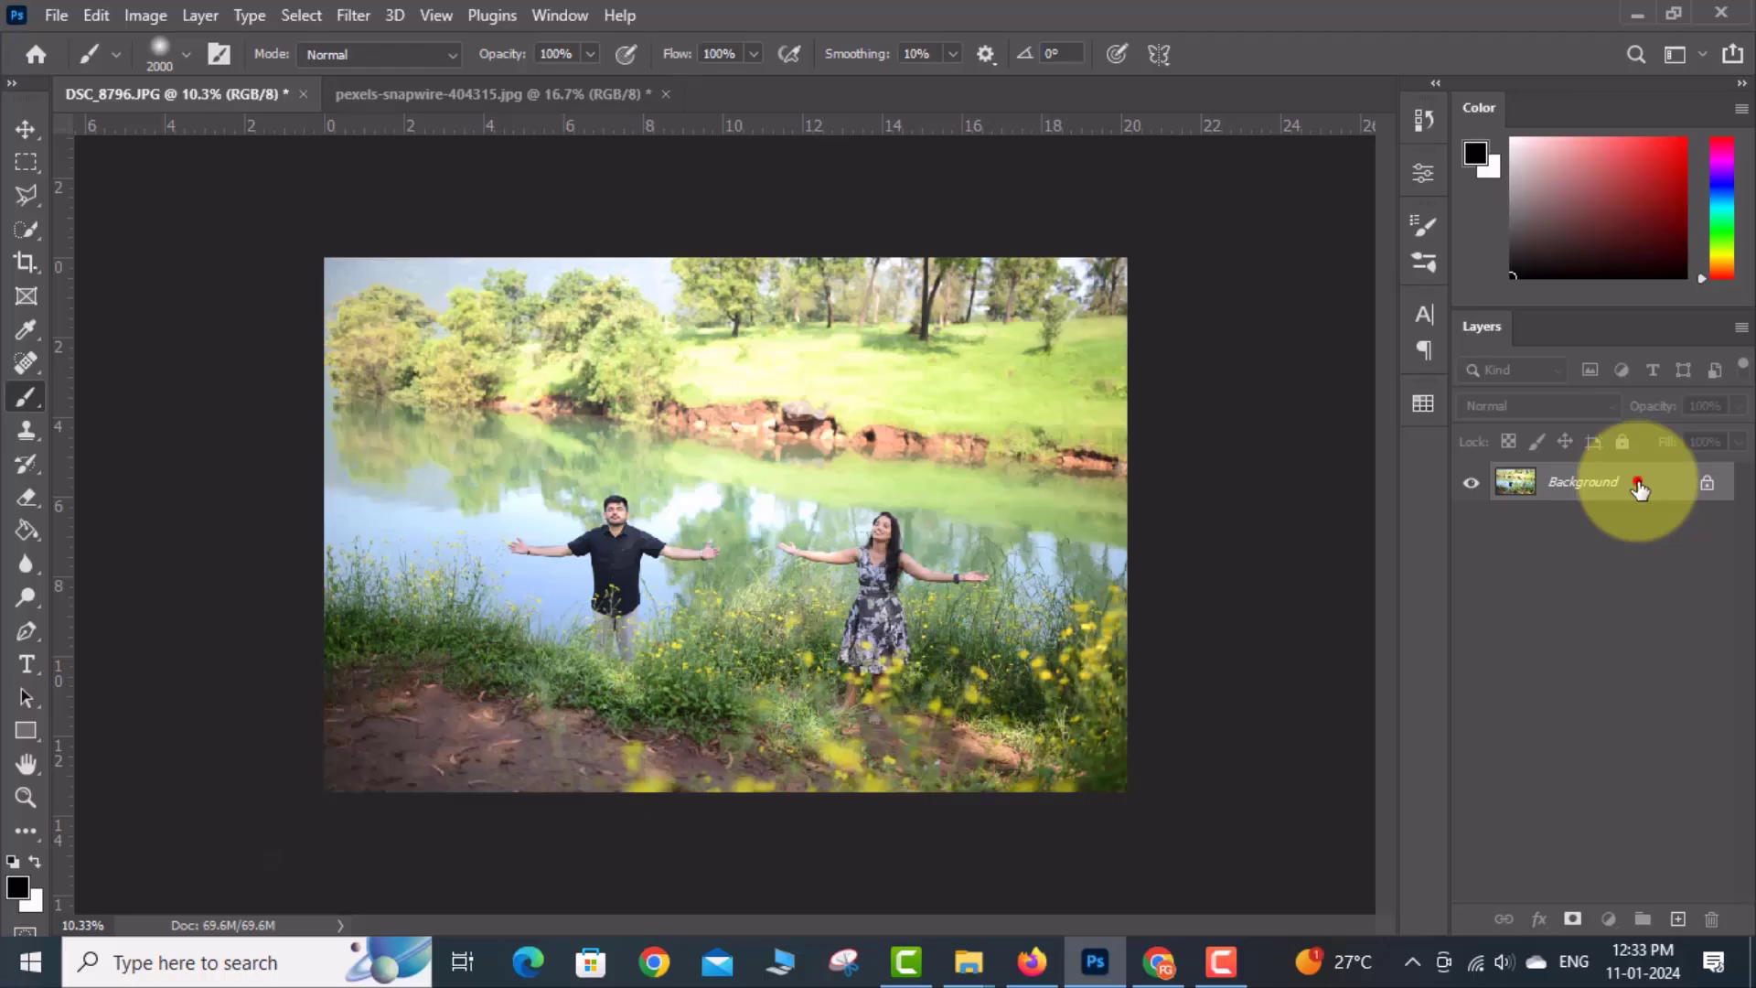
Duplicate the couple photo layer, enlarge the copy slightly, shift it left and down, and copy it again.
left_click_drag(1657, 770, 1678, 918)
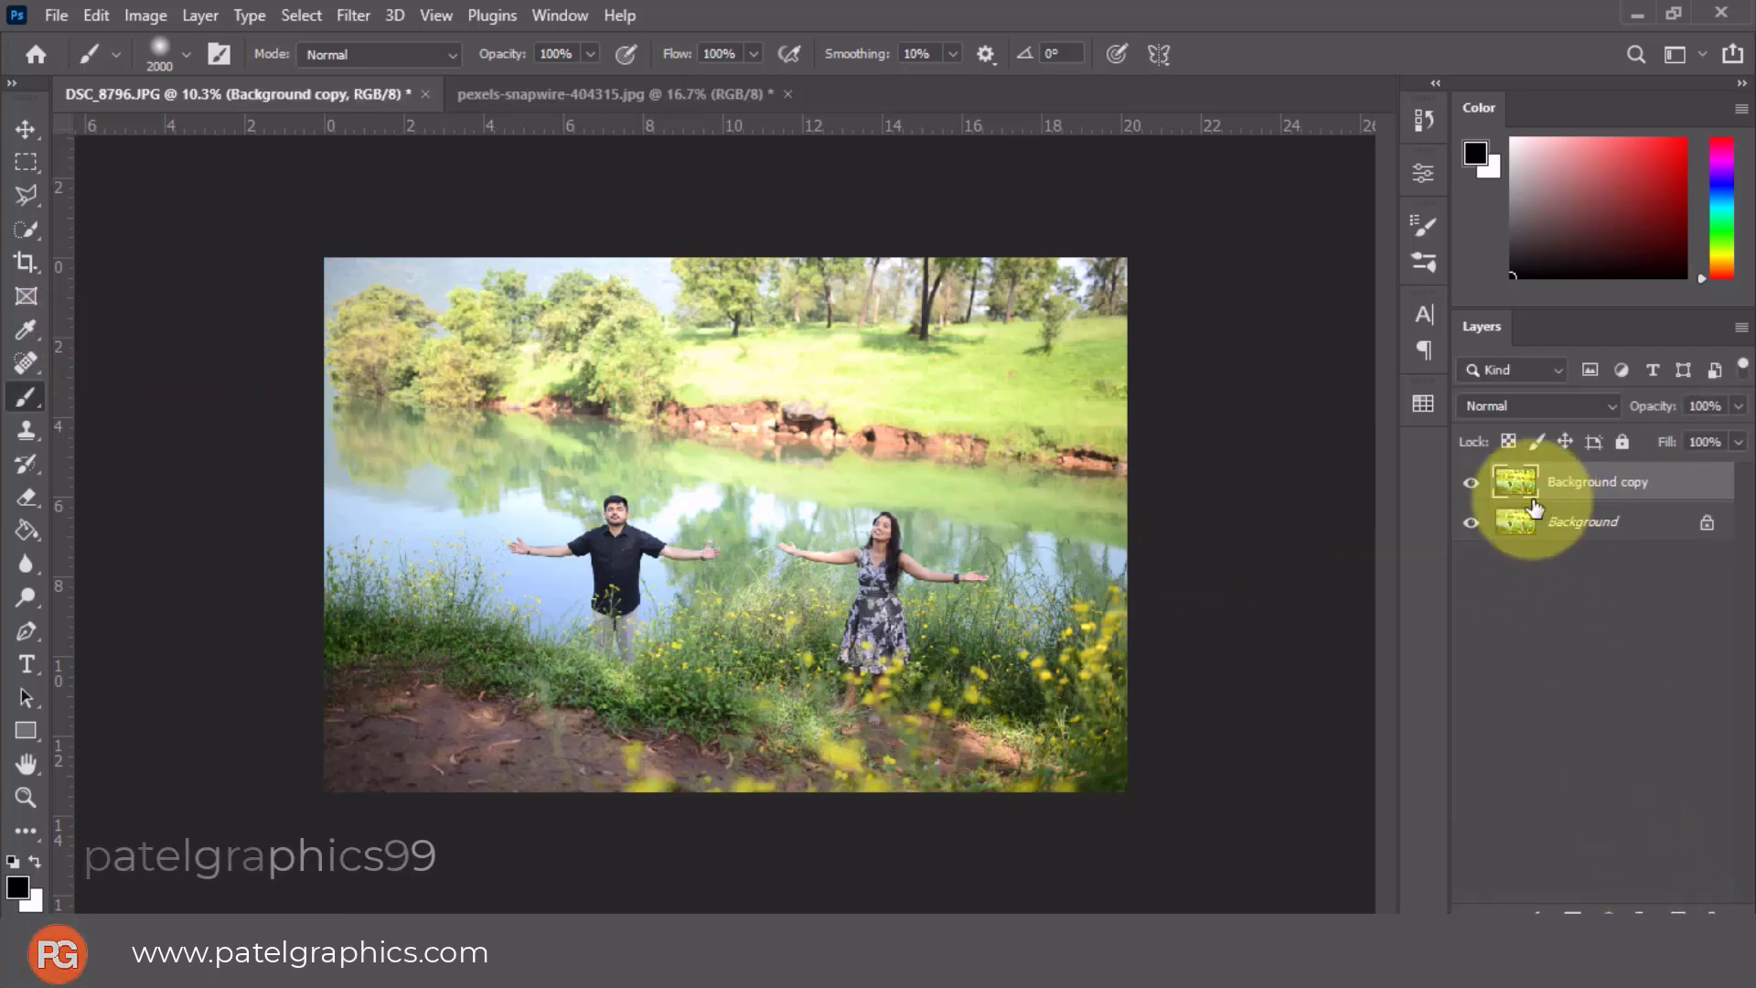
key("ctrl+t")
left_click_drag(1134, 252, 1201, 257)
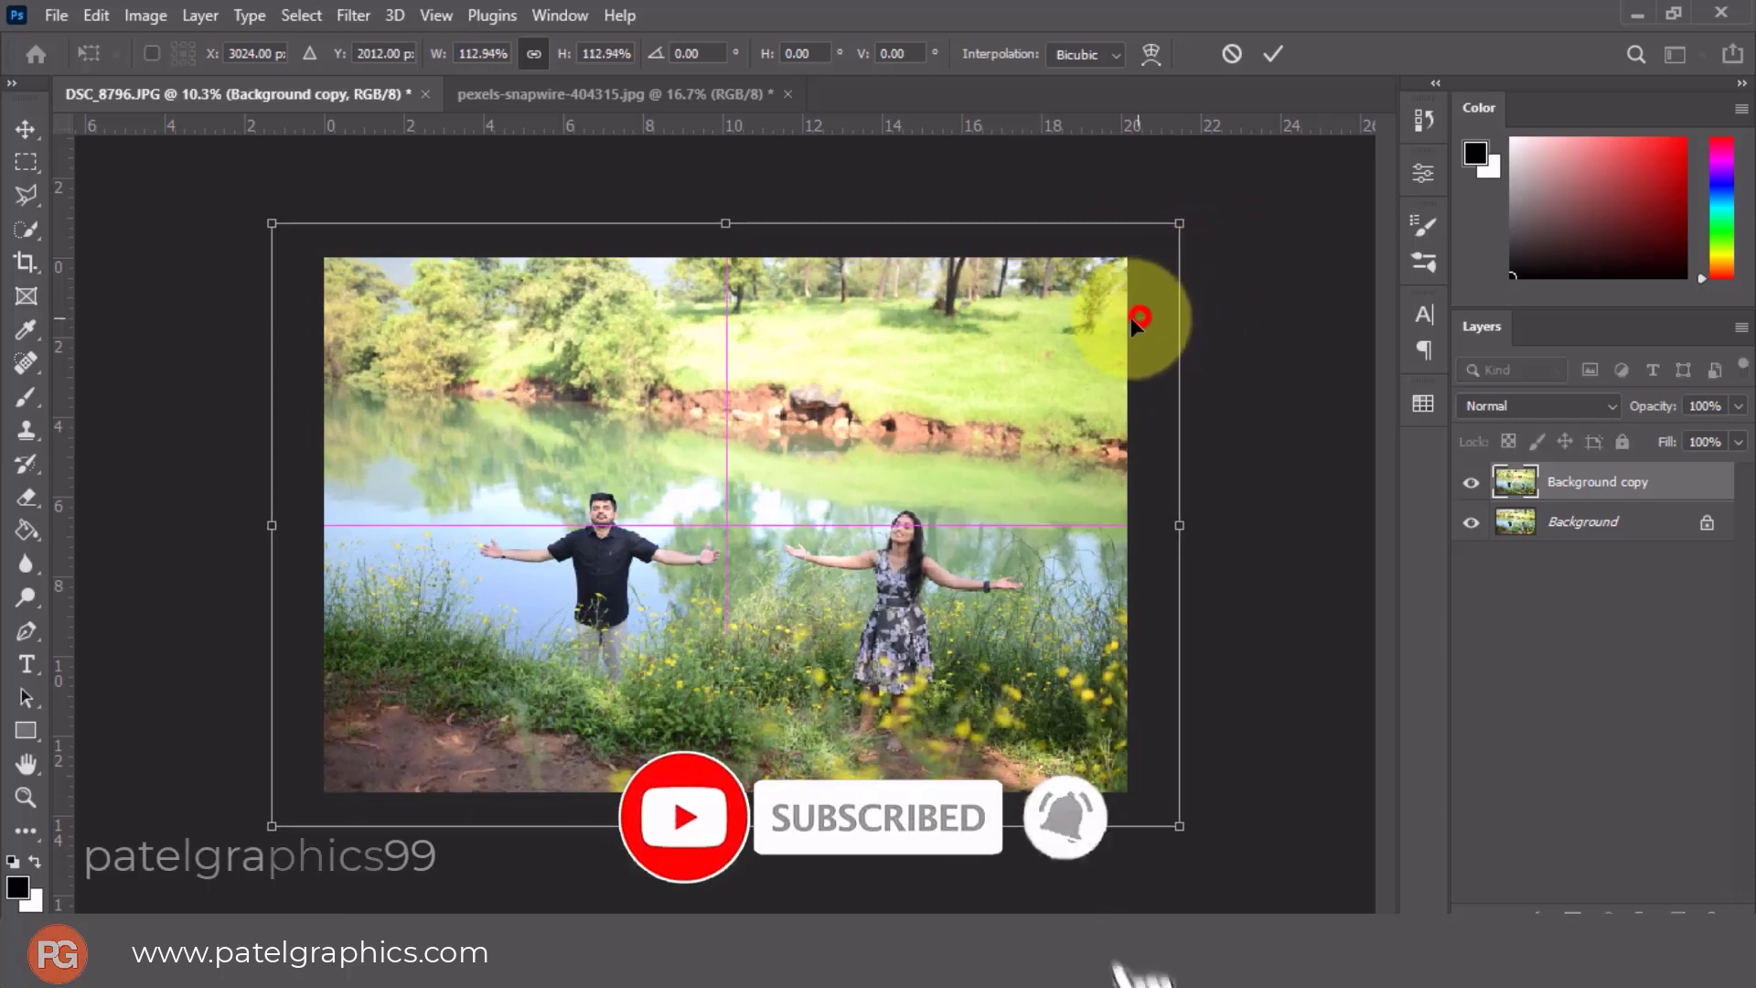
left_click_drag(1132, 319, 1097, 340)
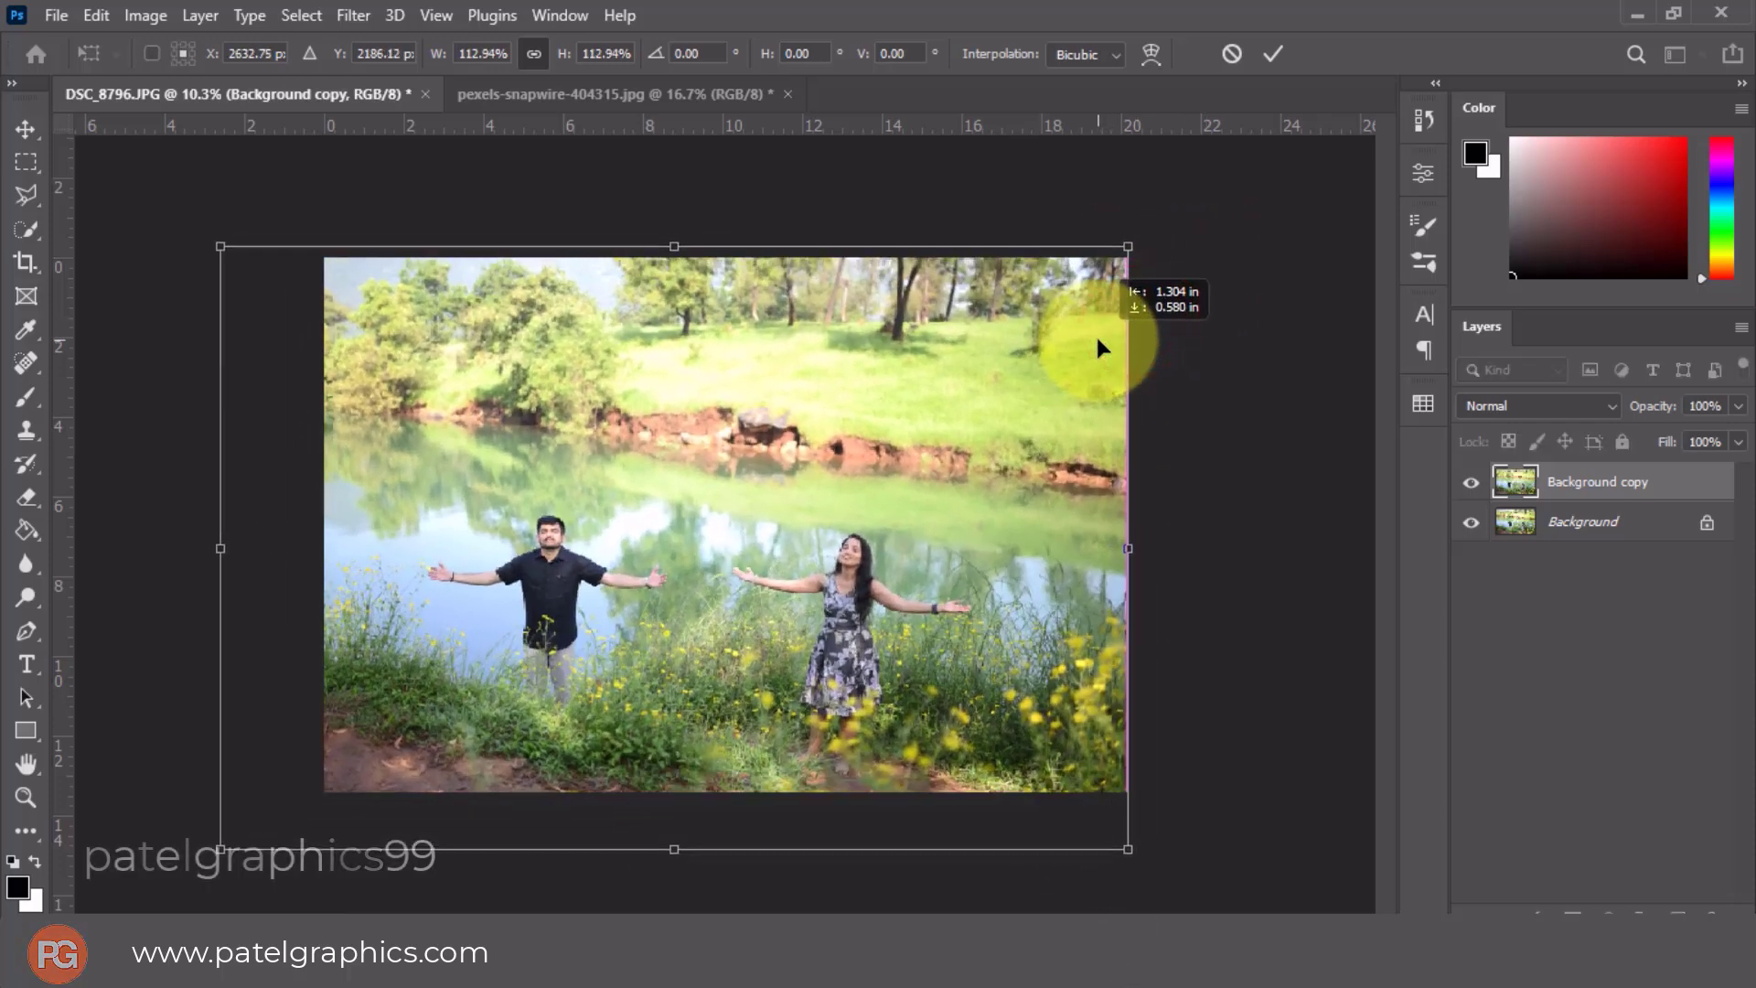
key("Return")
key("b")
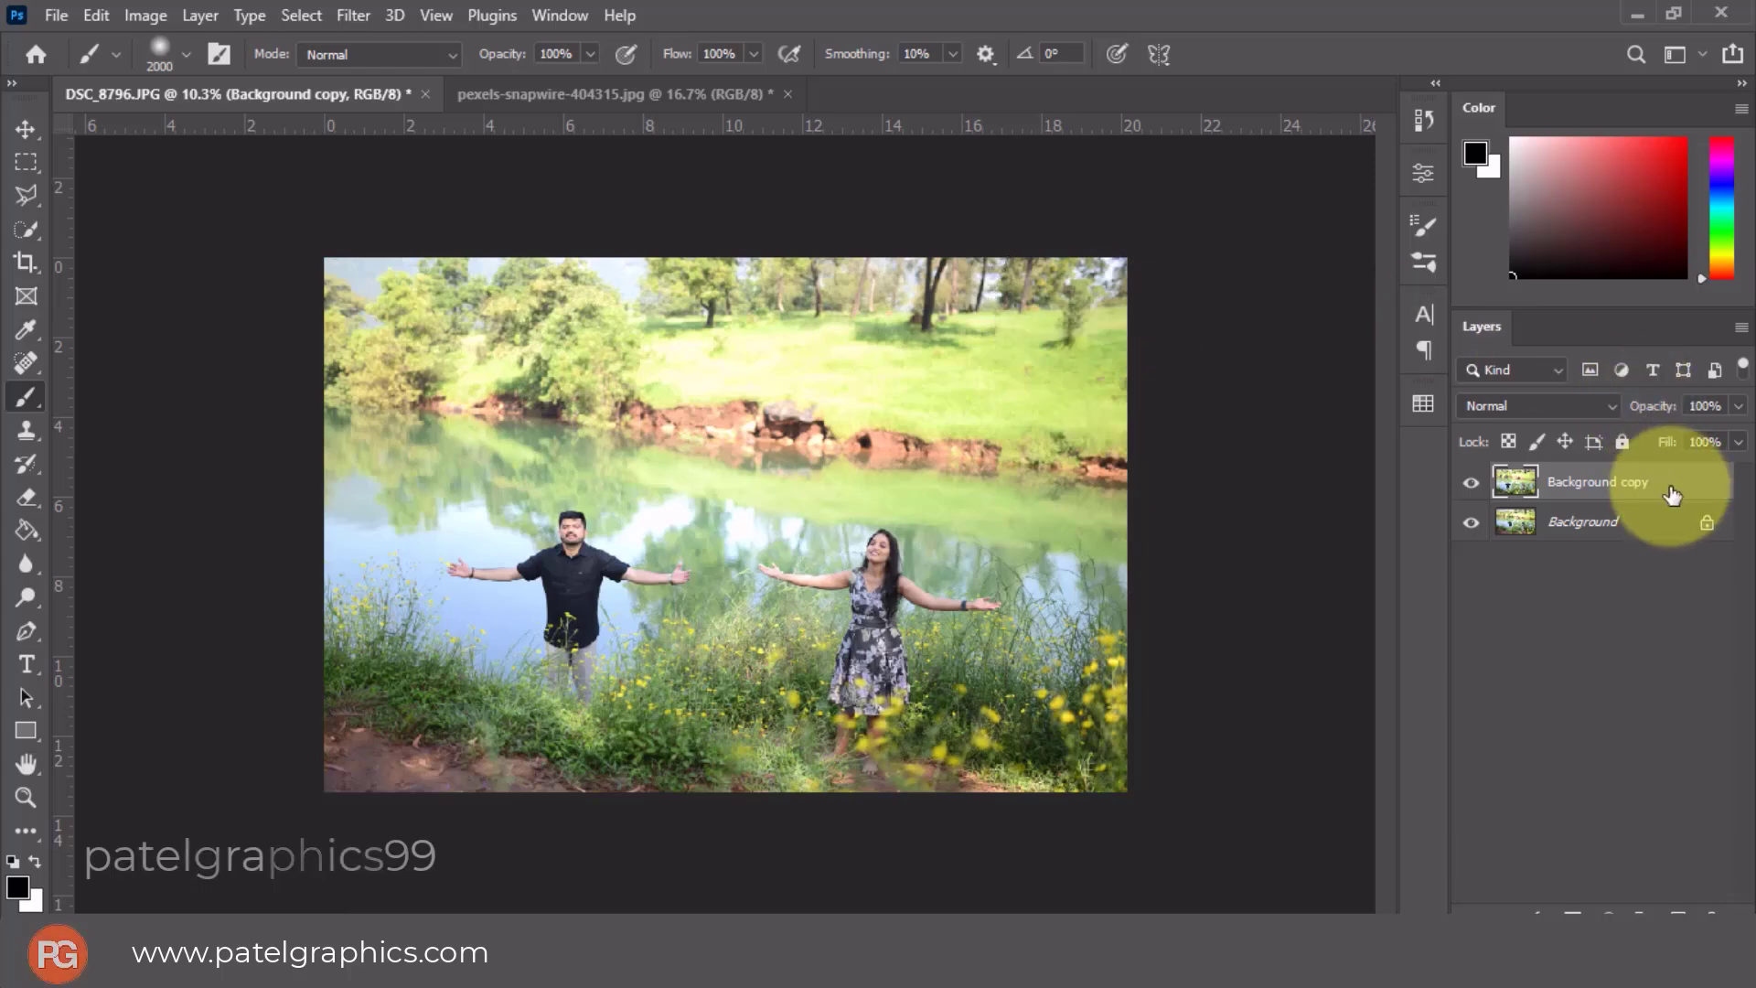
key("ctrl+j")
On the second photo copy, select both people with Quick Selection's Select Subject.
left_click(1600, 481)
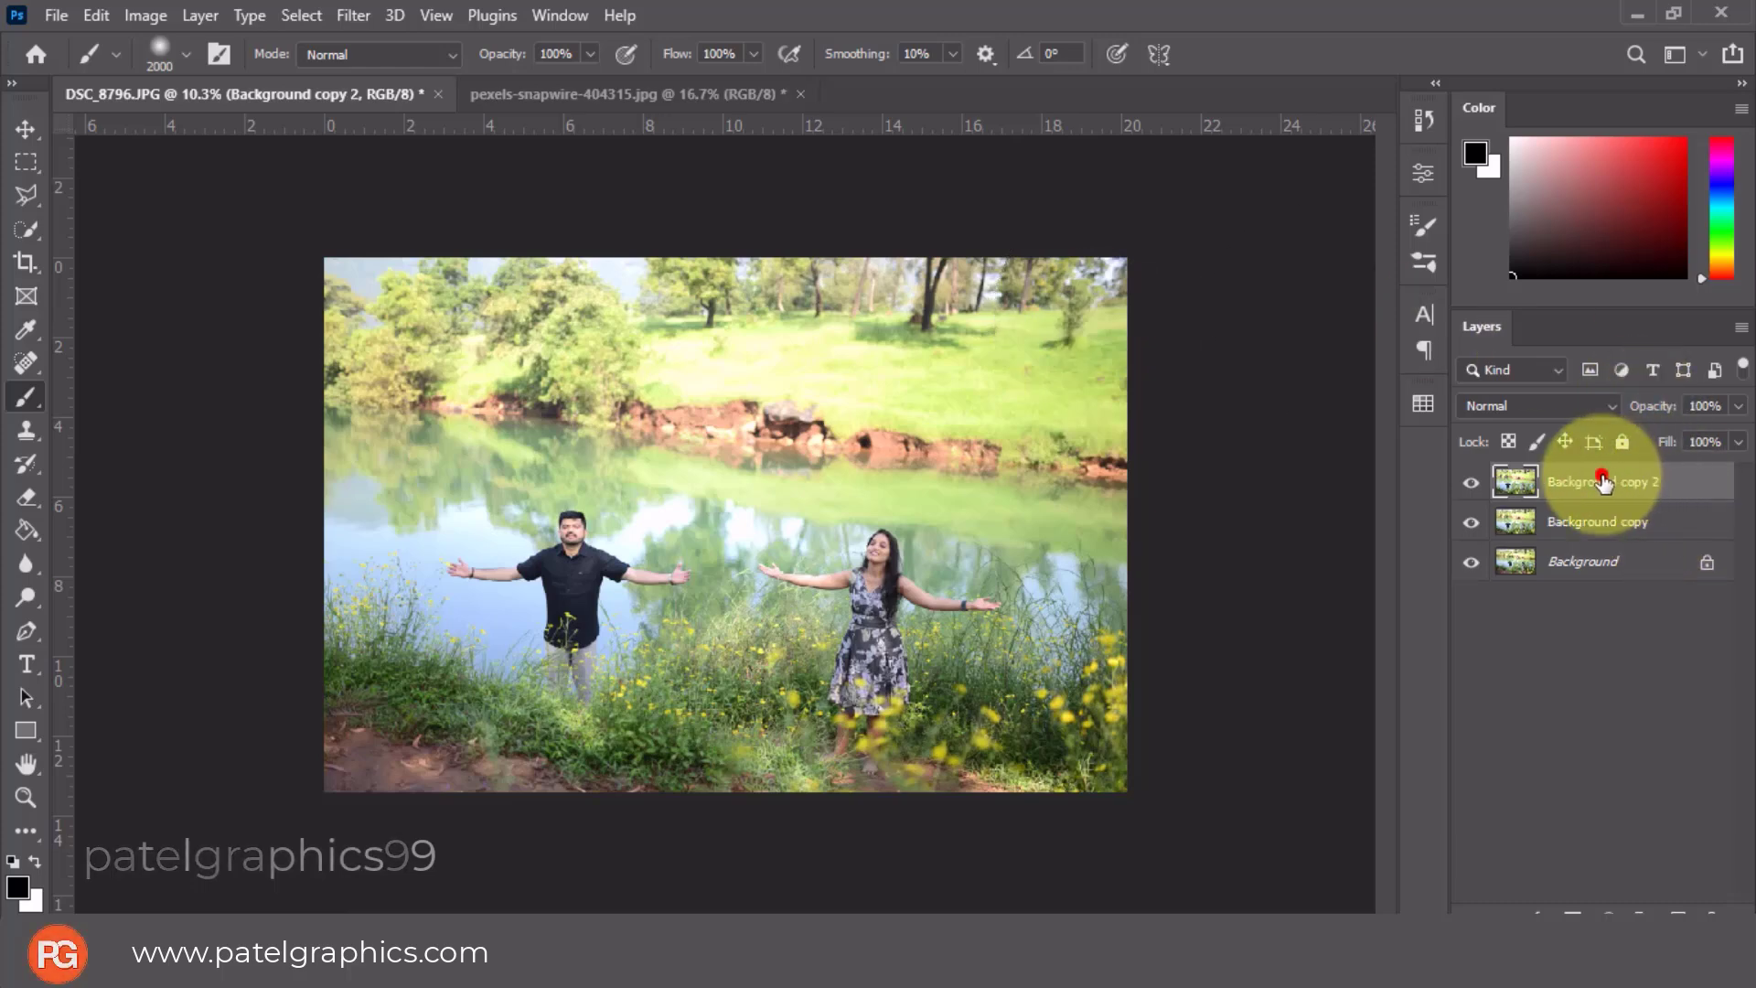
left_click(25, 231)
left_click(139, 251)
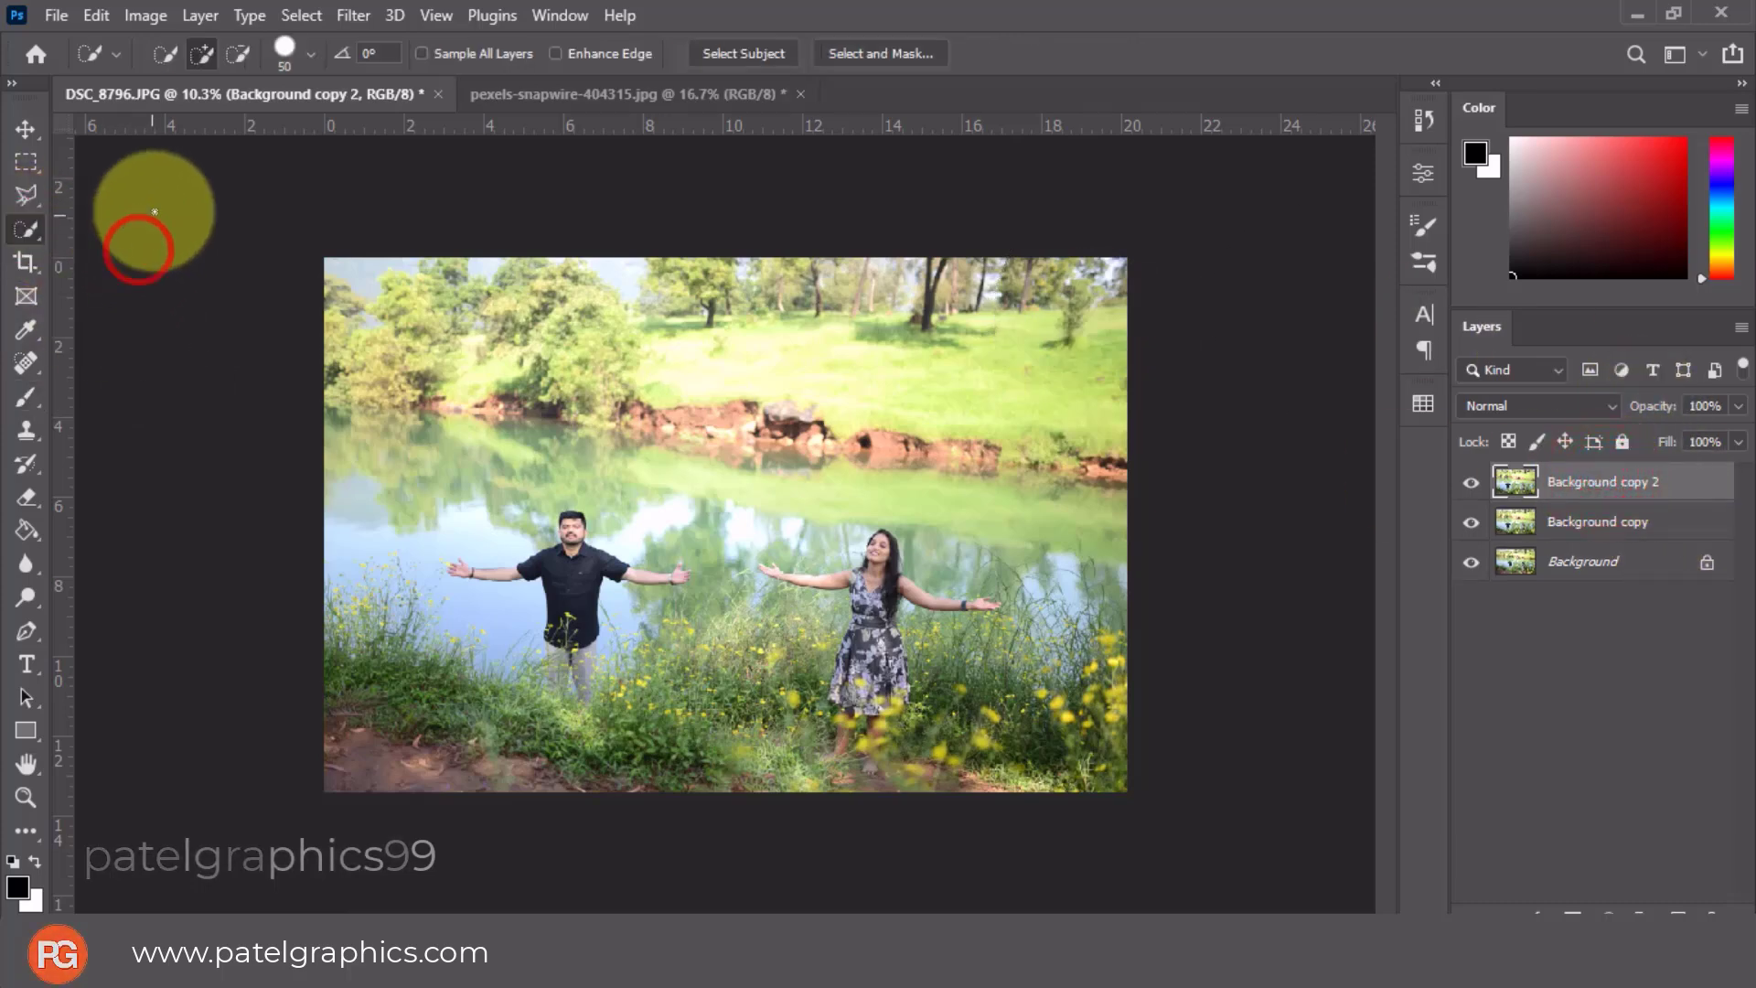
left_click(715, 54)
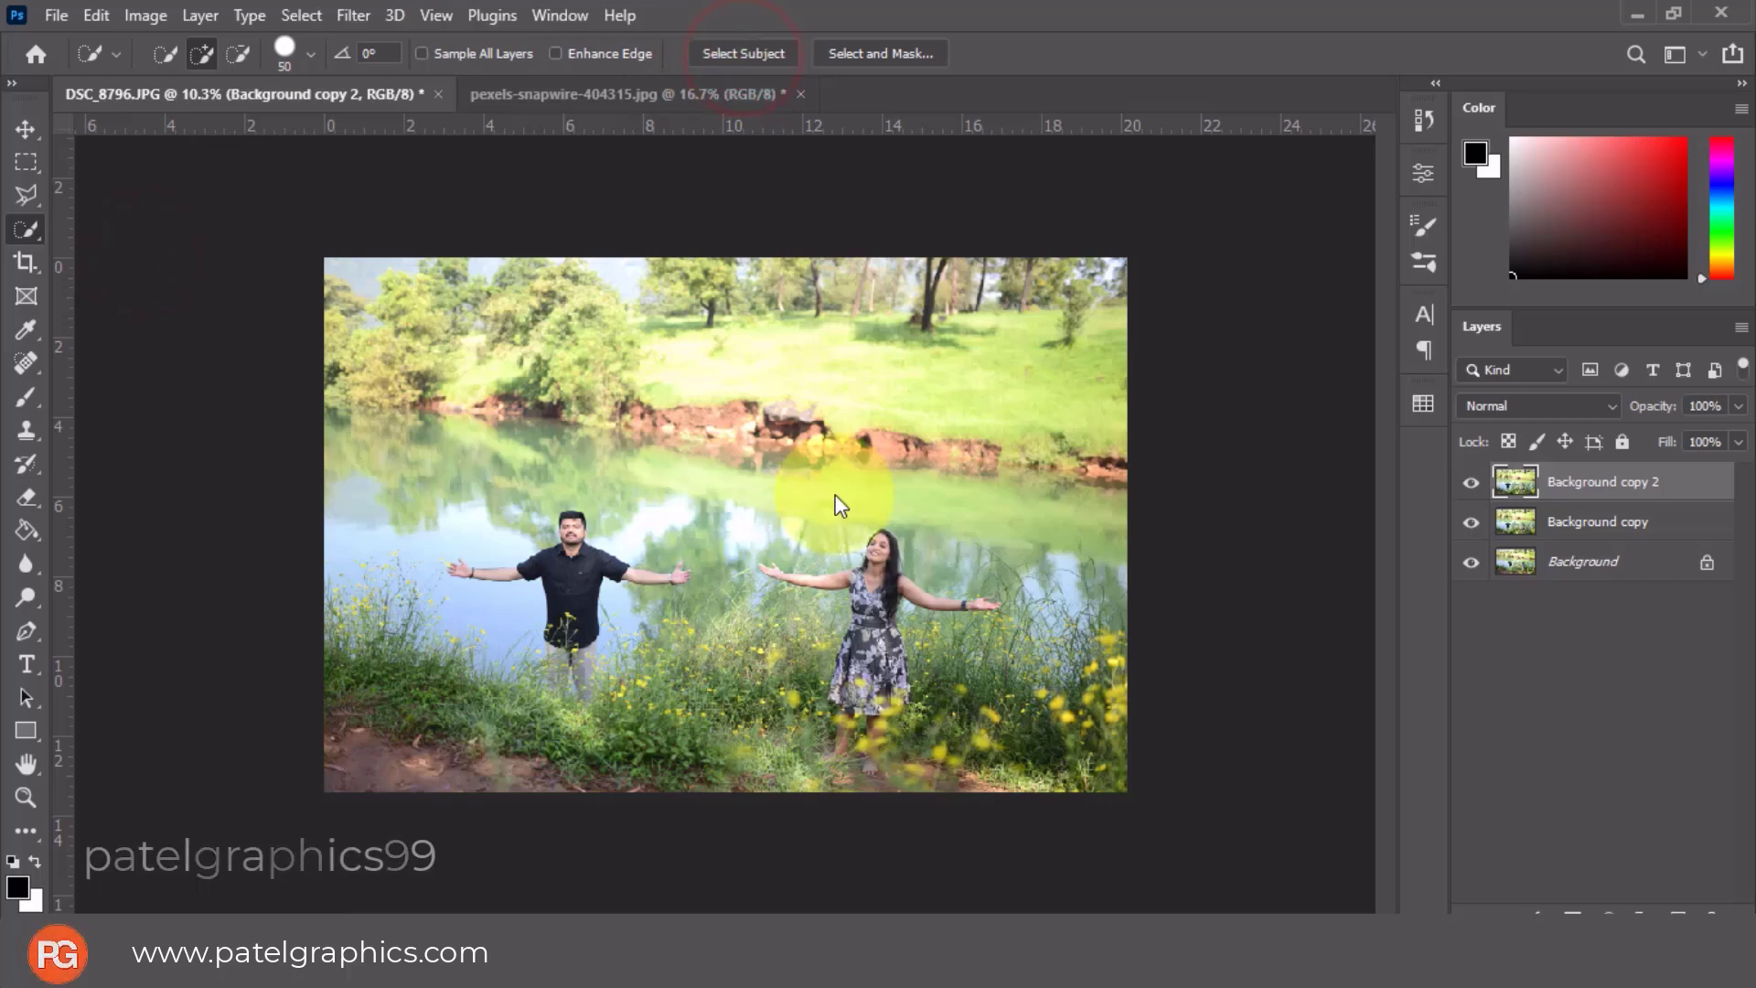
Add both hands and the man's left arm, removing background beside the woman's hand.
left_click(26, 128)
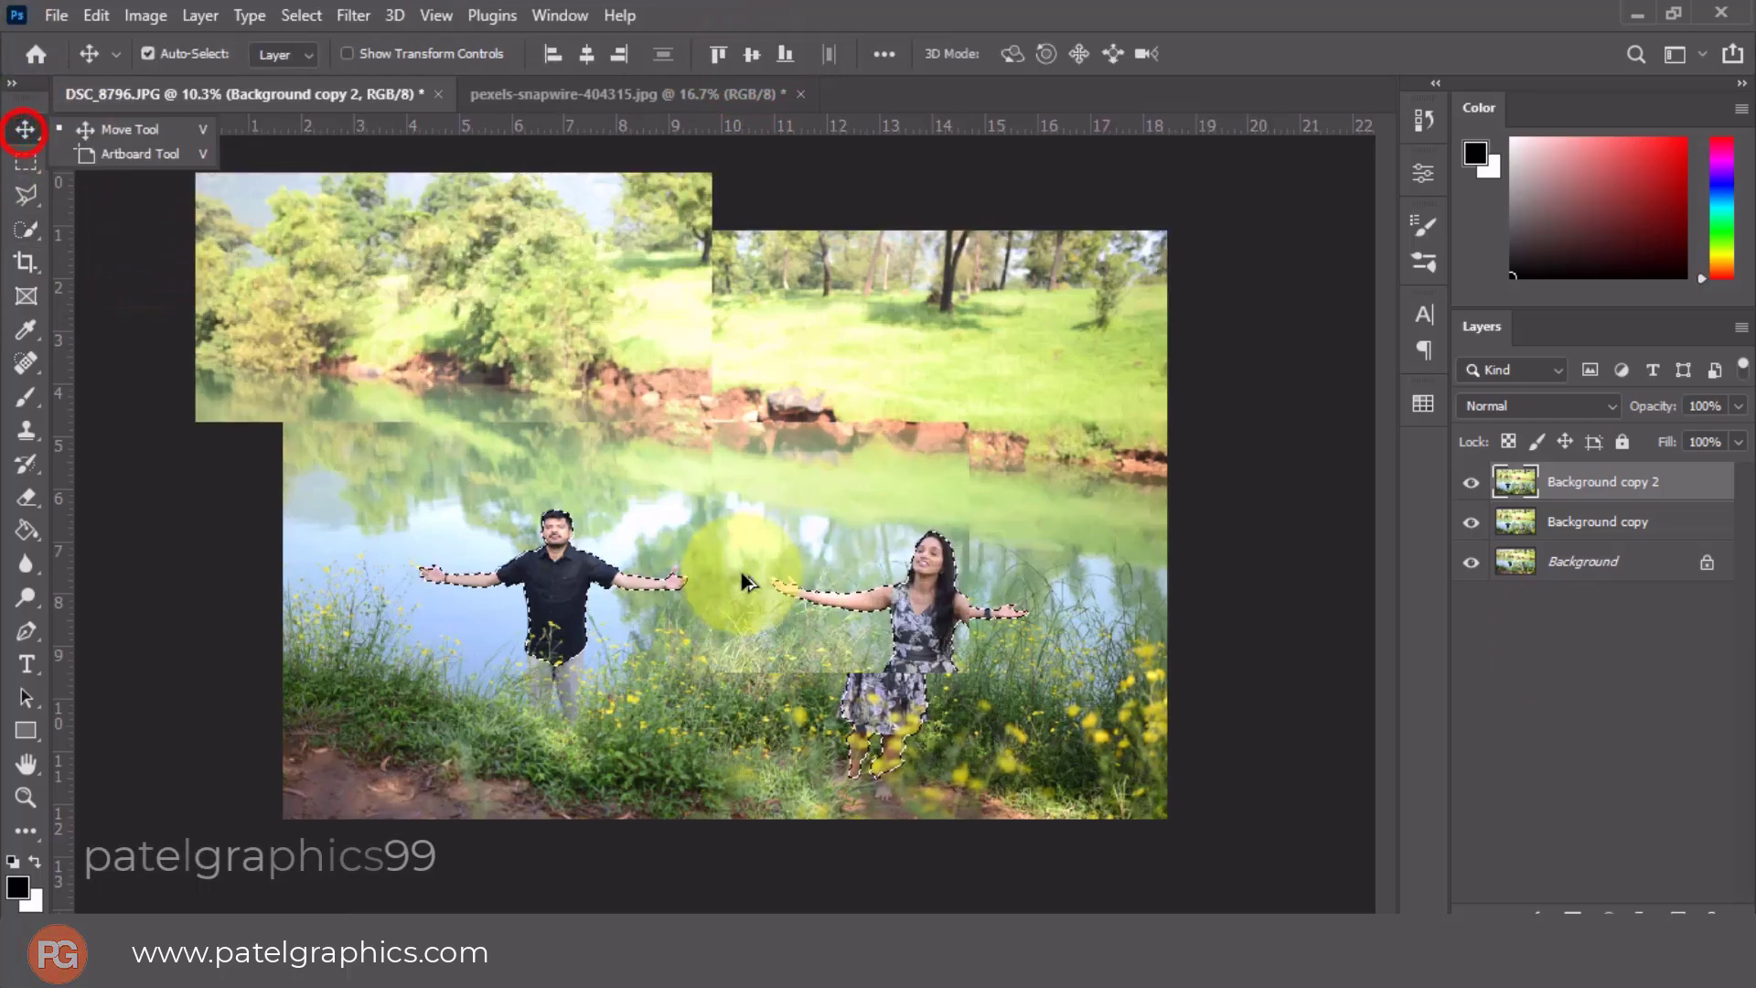
left_click(28, 231)
scroll(855, 585, "up", 3)
left_click(805, 665)
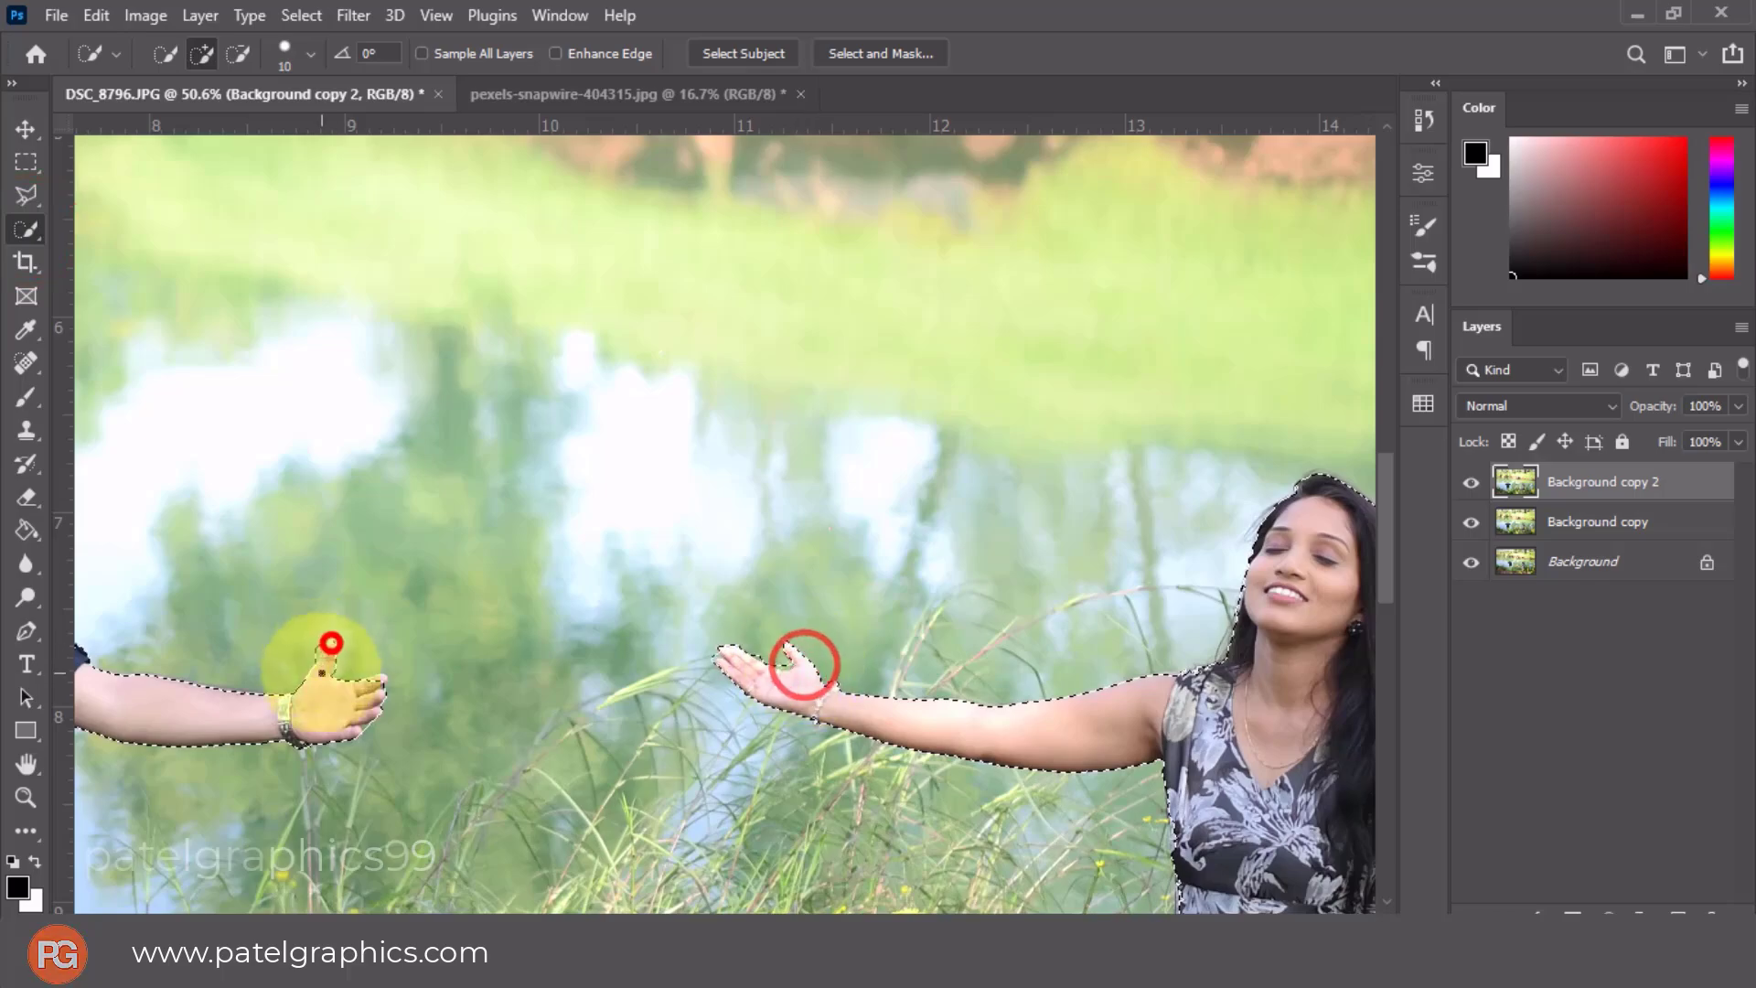
left_click(331, 643)
scroll(380, 679, "down", 3)
scroll(1196, 737, "up", 4)
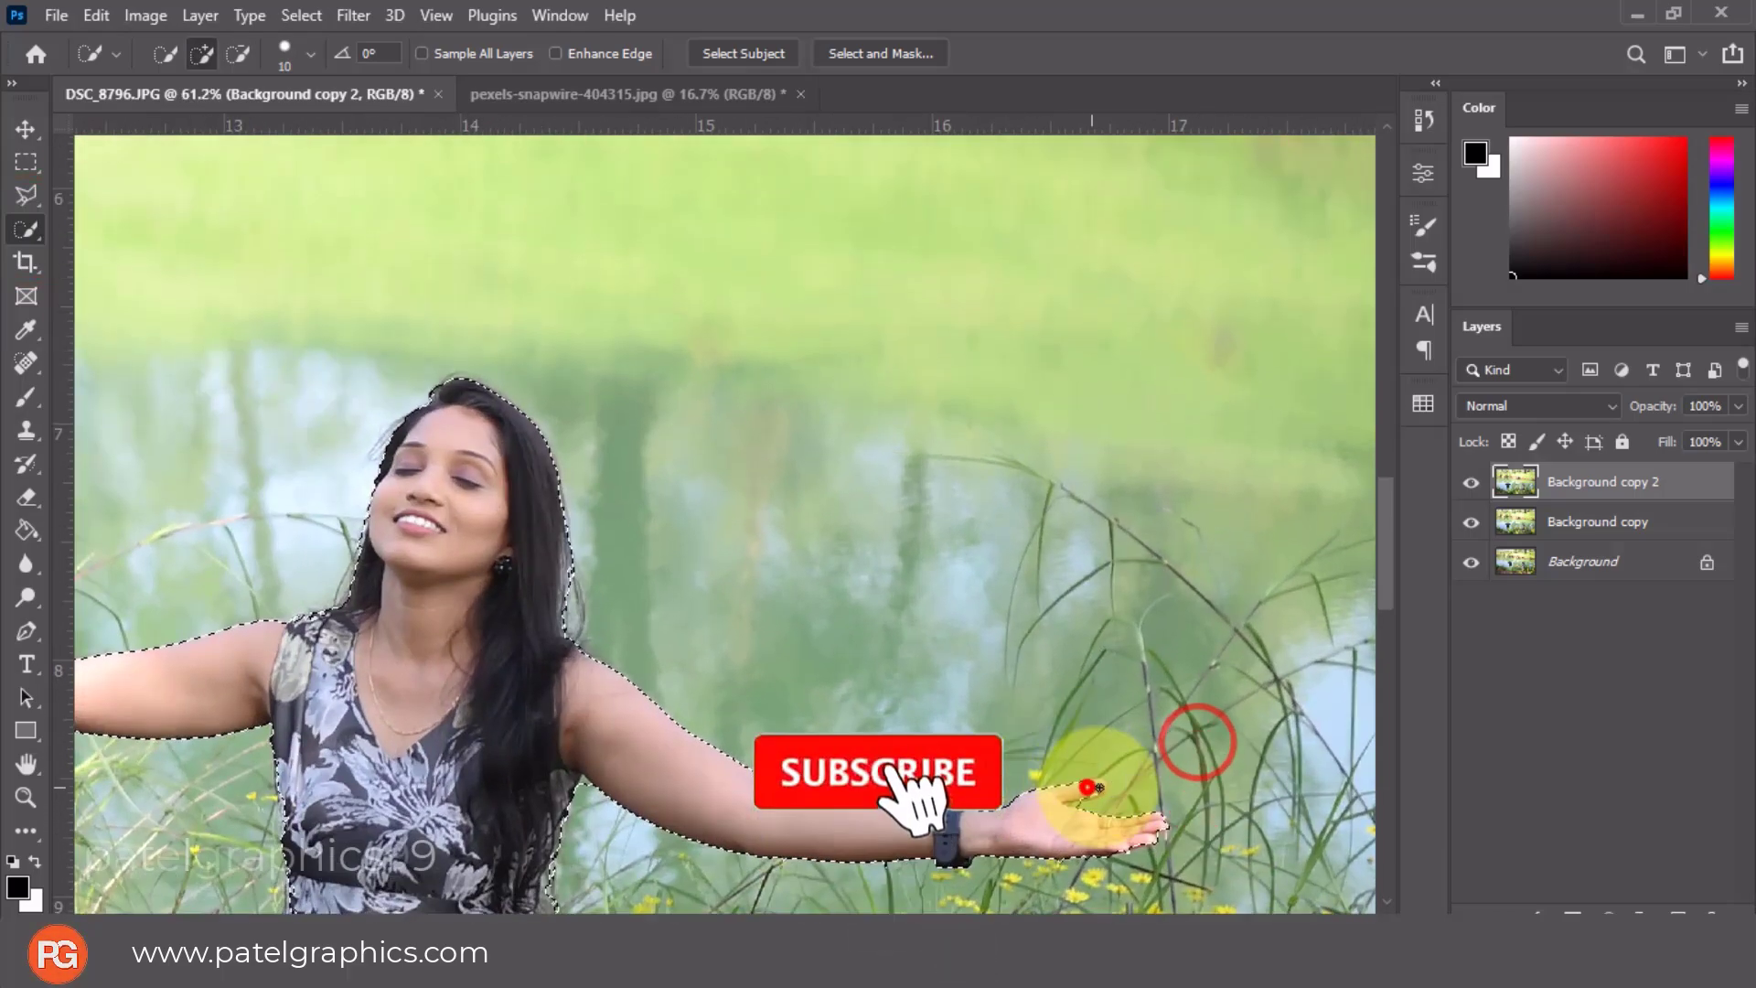
left_click(1086, 787, "alt")
scroll(392, 745, "down", 4)
scroll(364, 560, "up", 4)
left_click(342, 719)
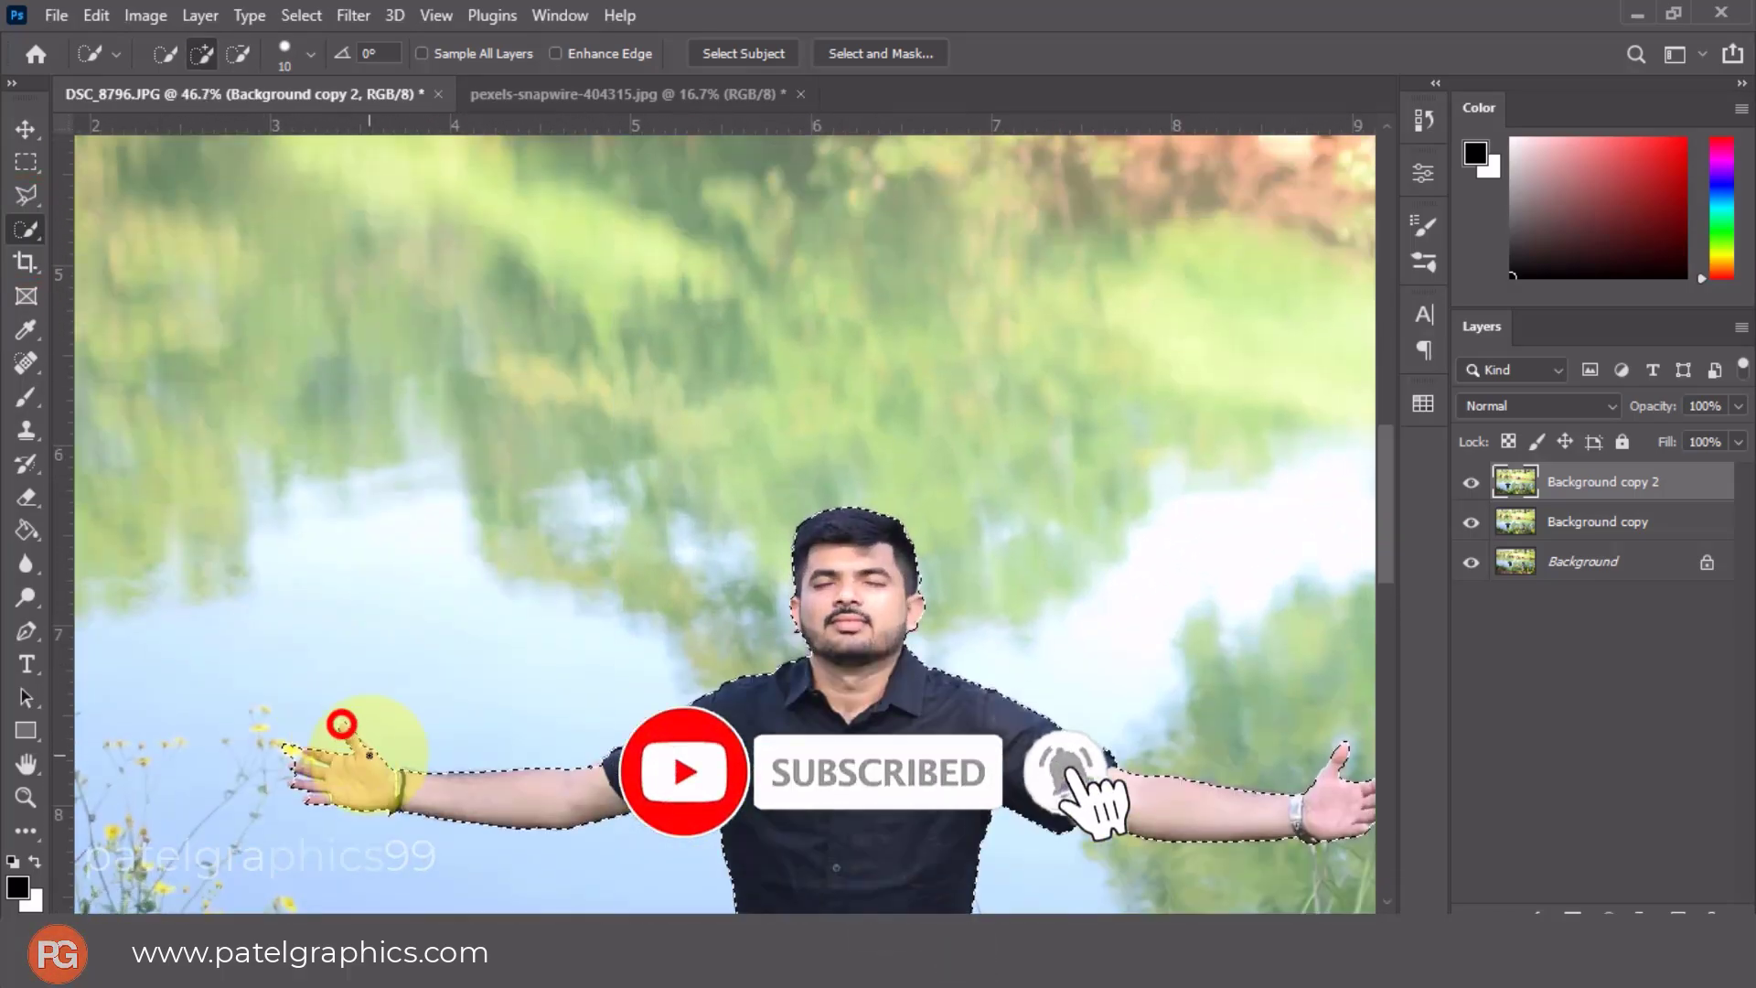
scroll(1010, 645, "down", 4)
scroll(627, 165, "up", 3)
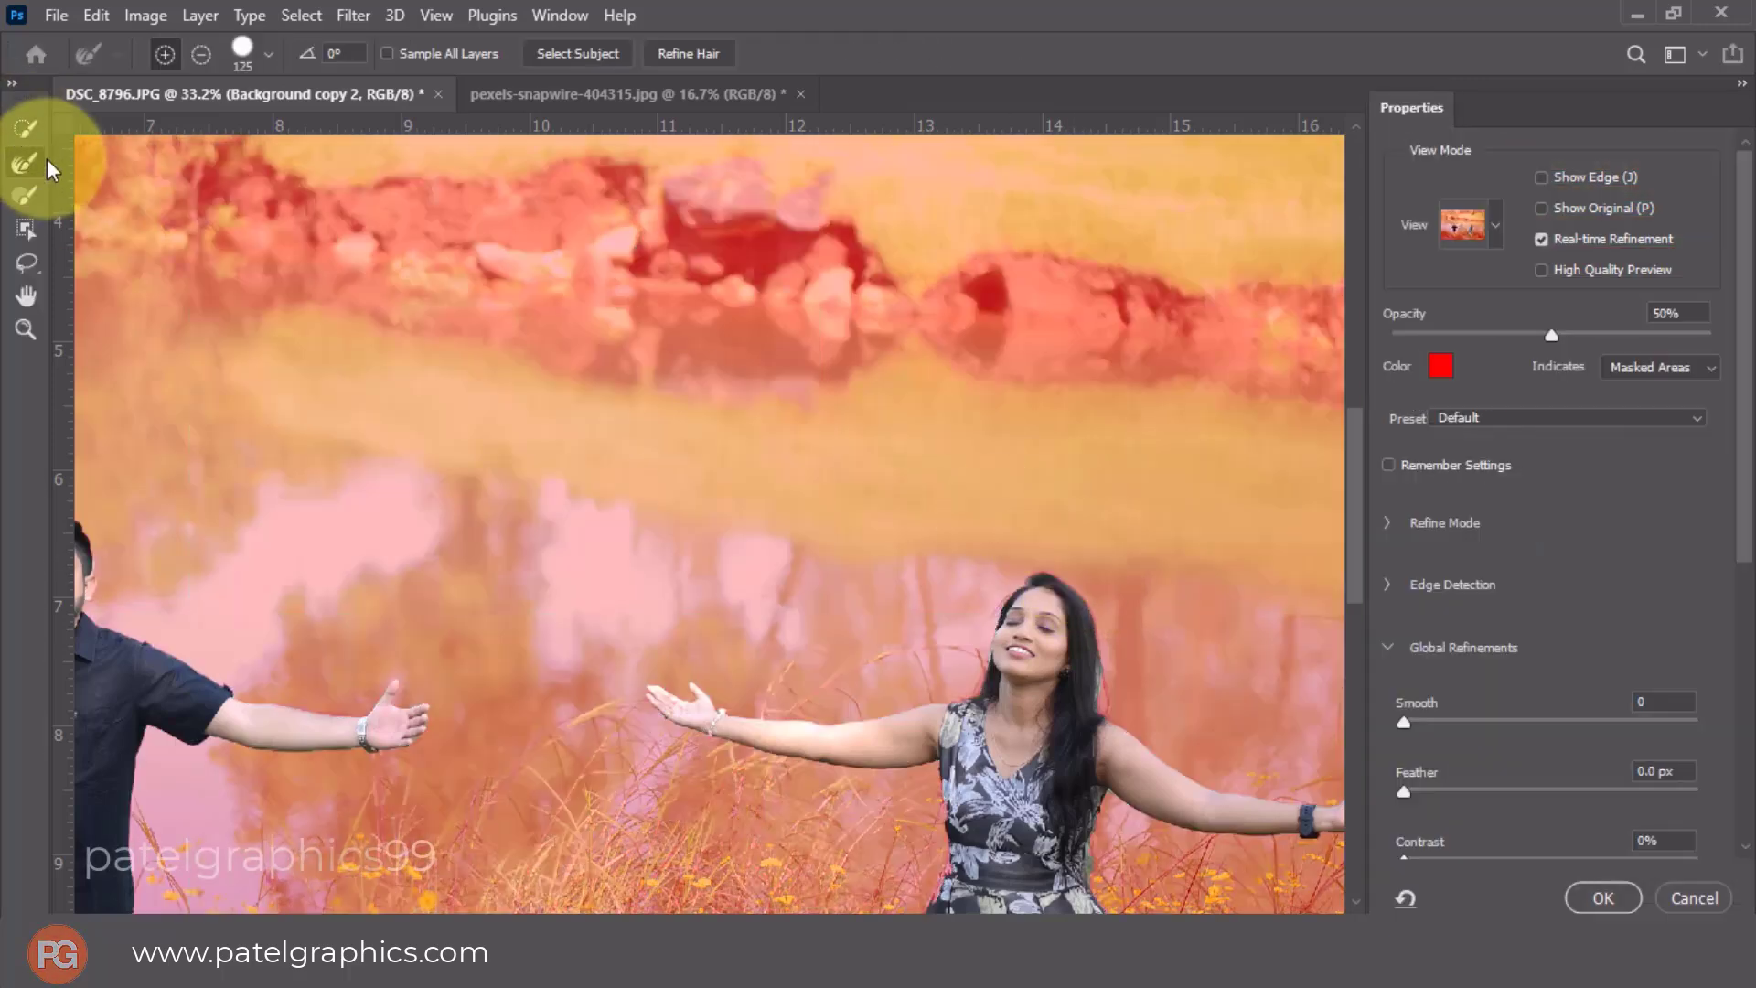
Brush the hair edges with a smaller Refine Edge Brush and set Smooth 2, Feather 0.2 px, Contrast 1%.
left_click(37, 169)
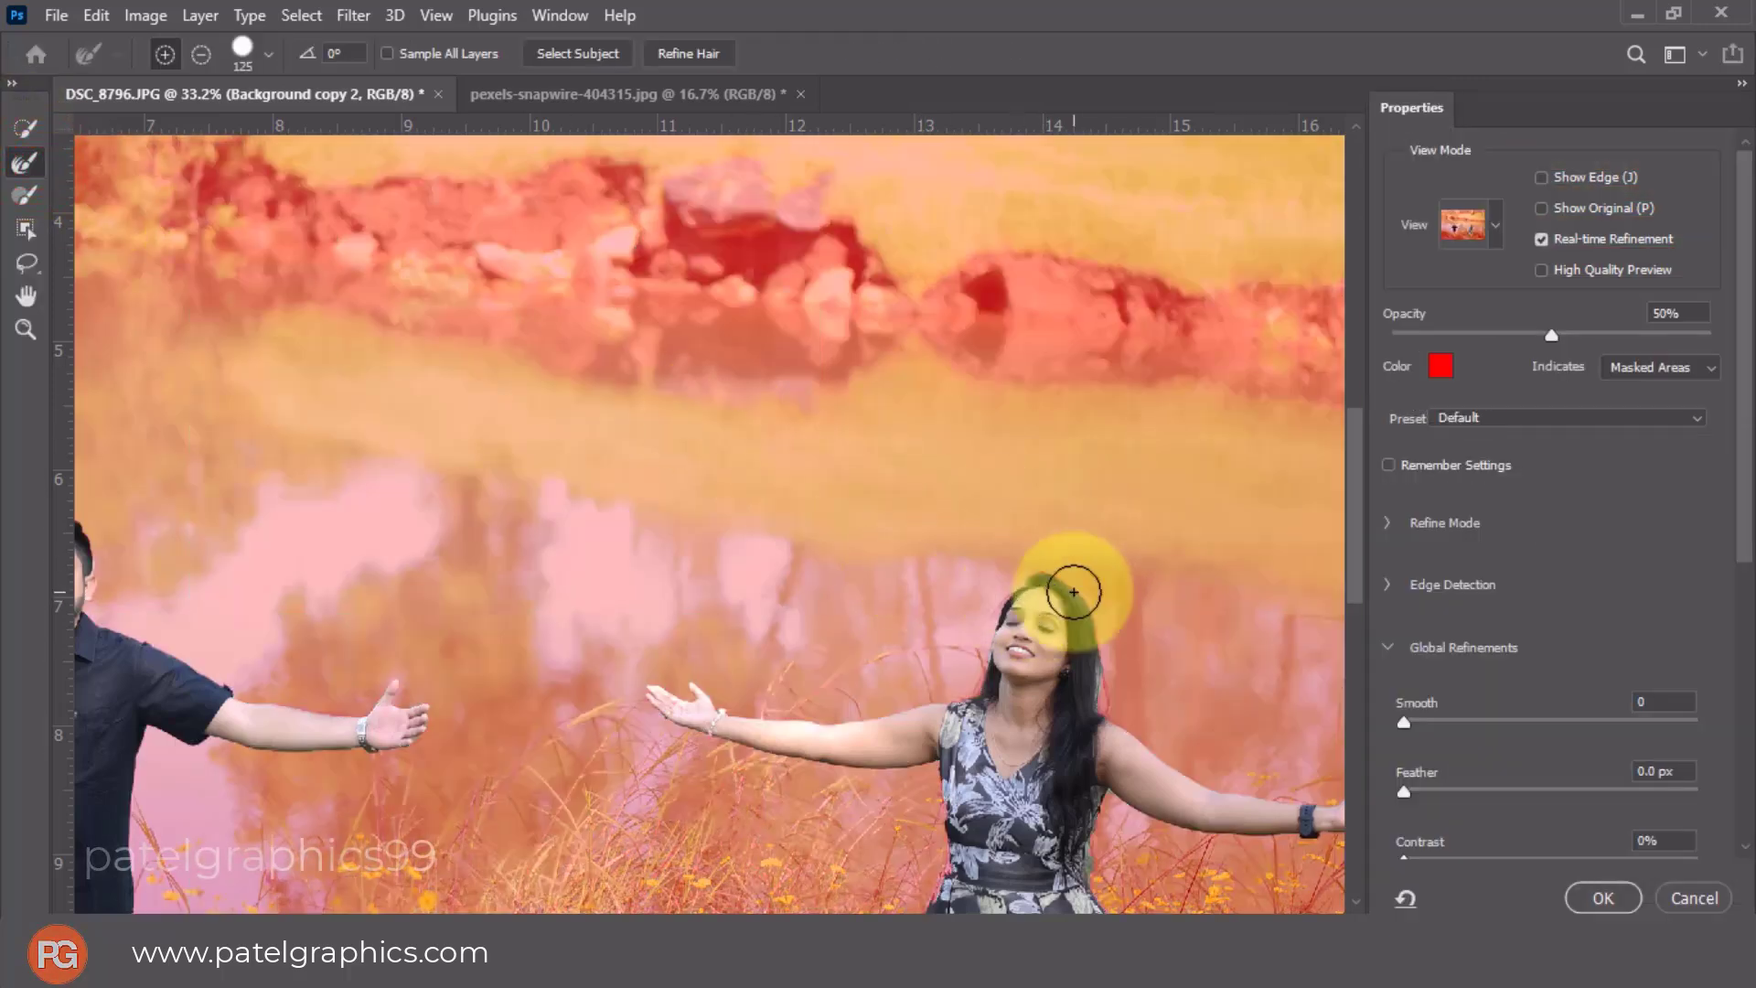
key("bracketleft")
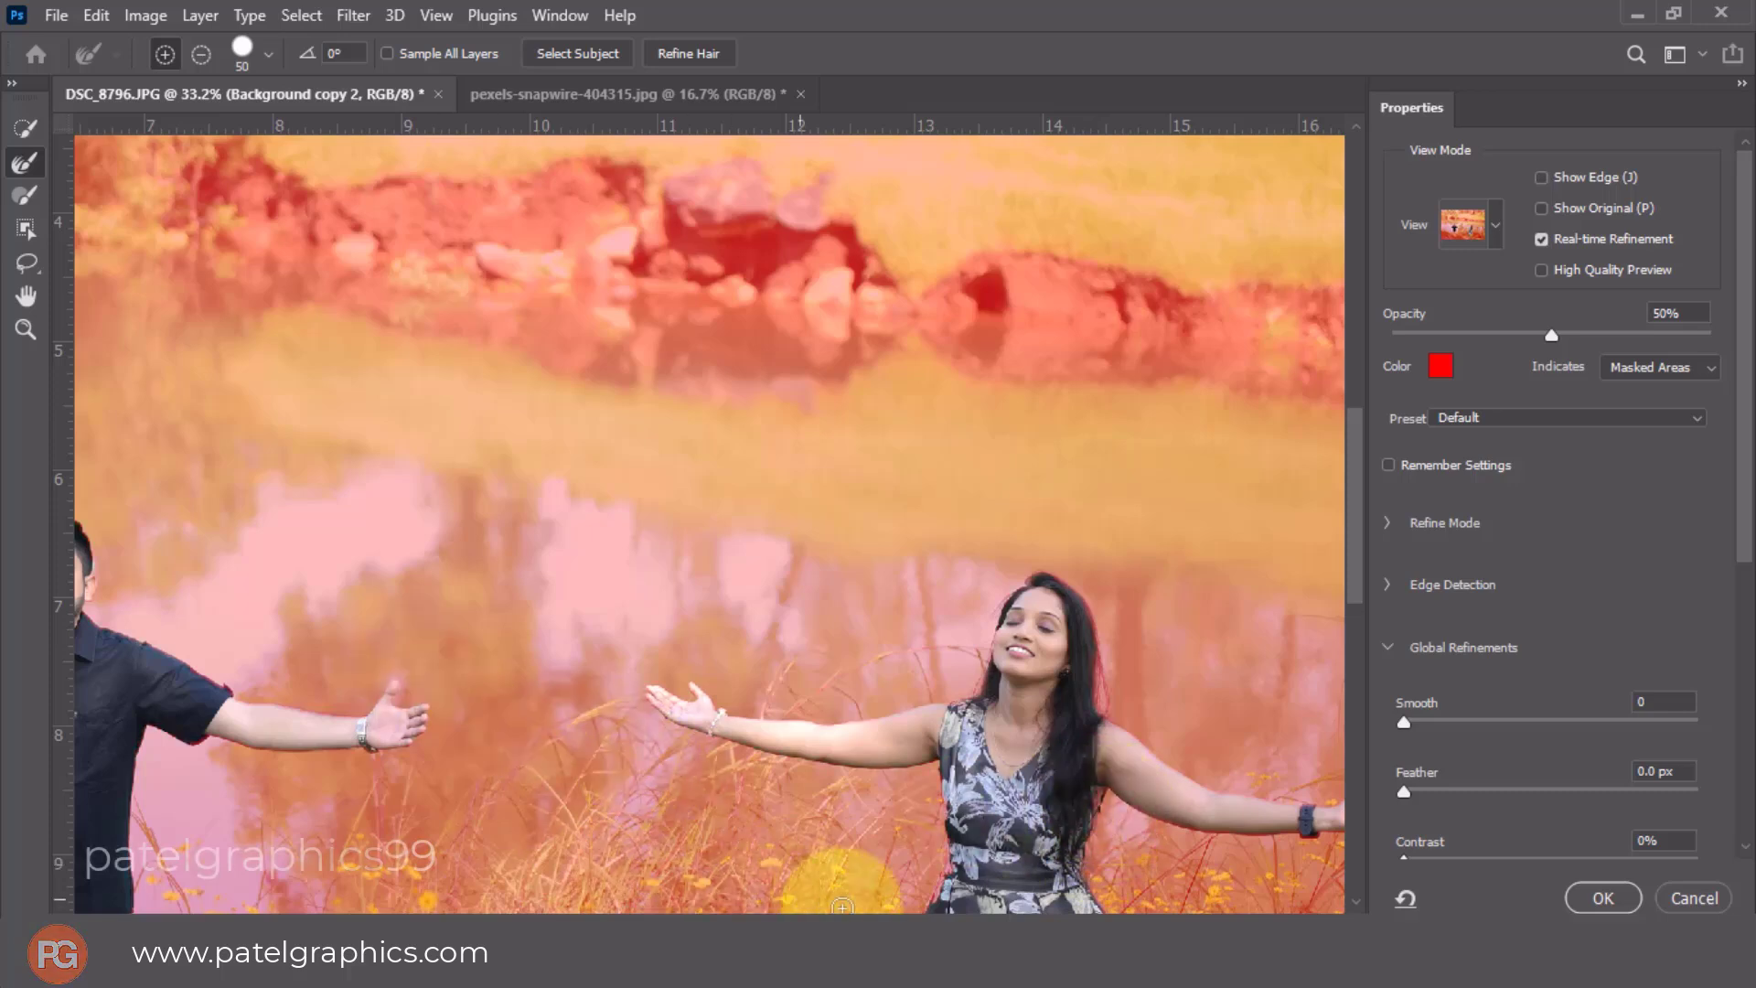
scroll(855, 882, "left", 3)
scroll(842, 885, "left", 3)
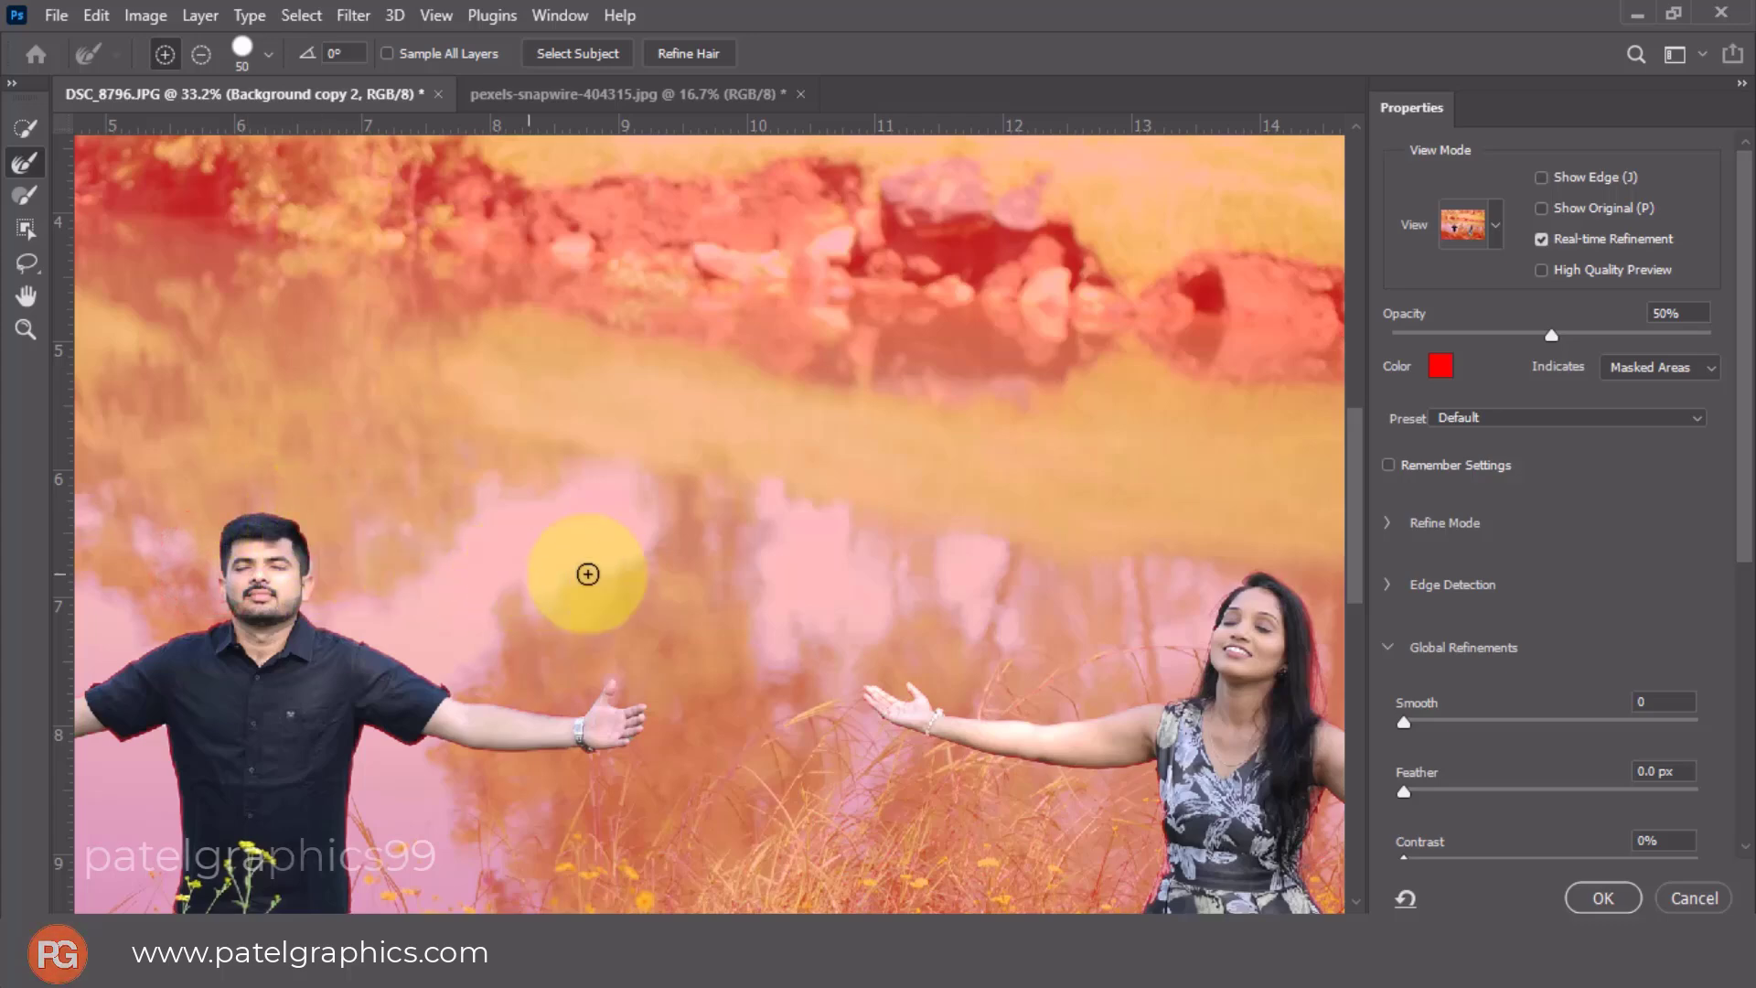
left_click_drag(1405, 723, 1409, 724)
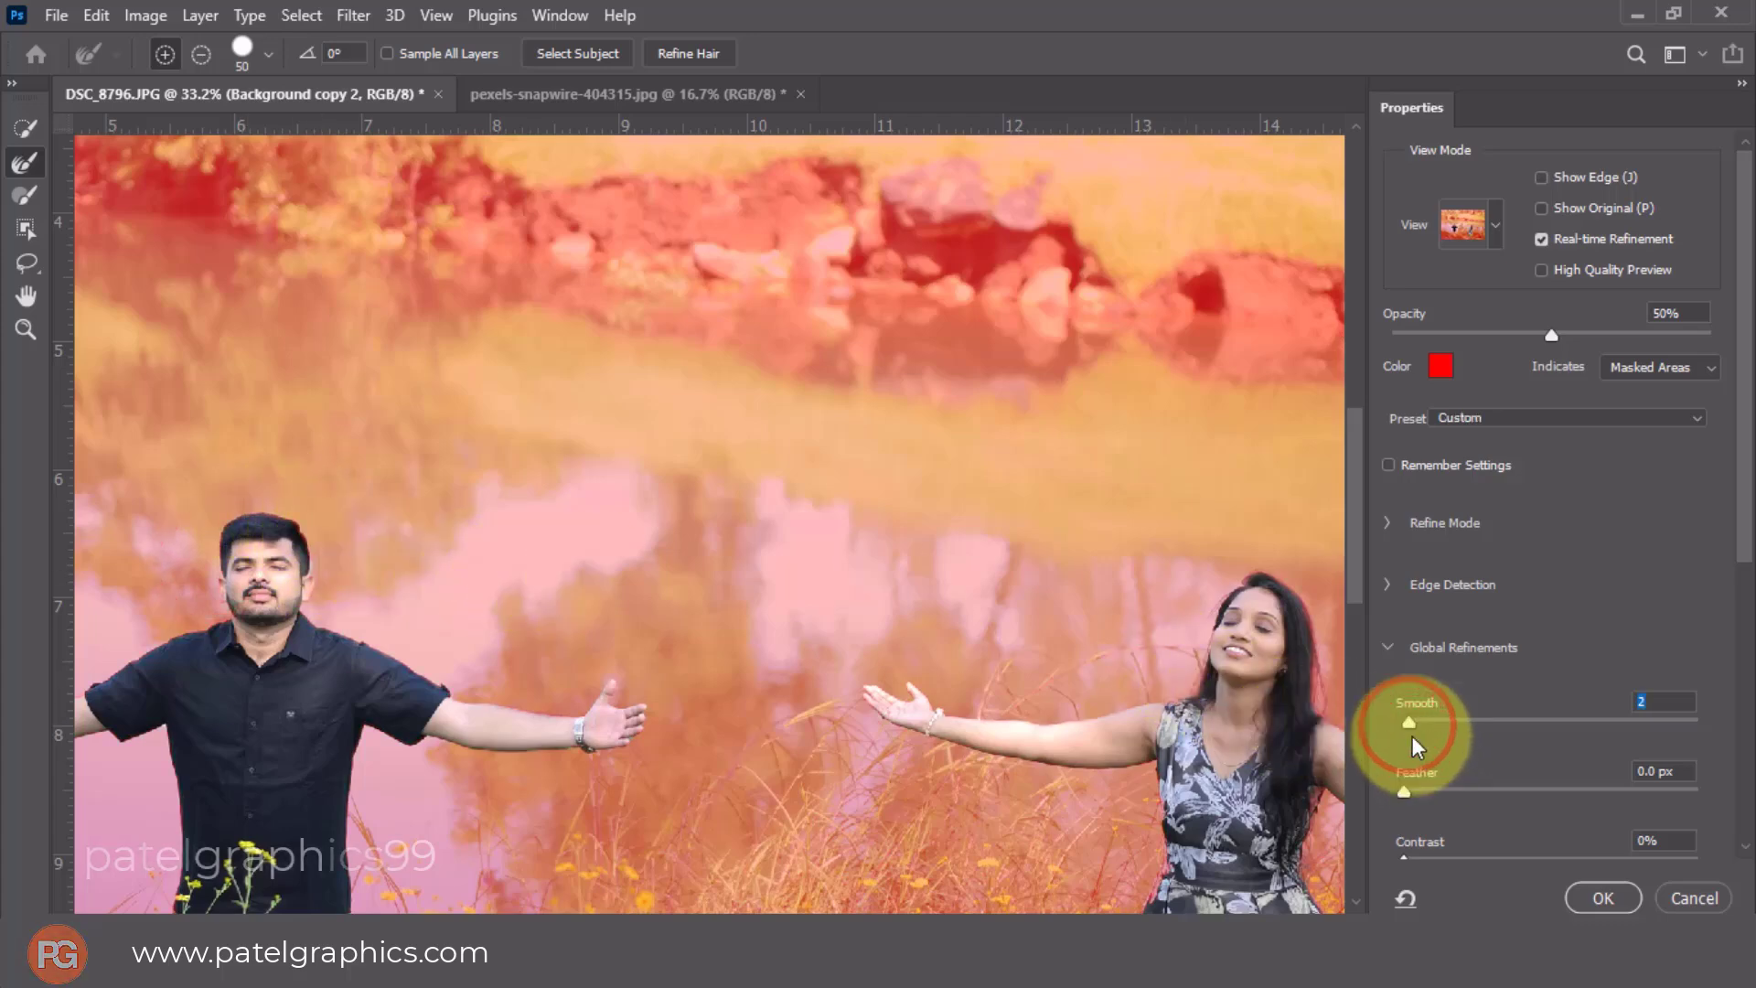
left_click_drag(1402, 792, 1407, 820)
scroll(1438, 766, "down", 1)
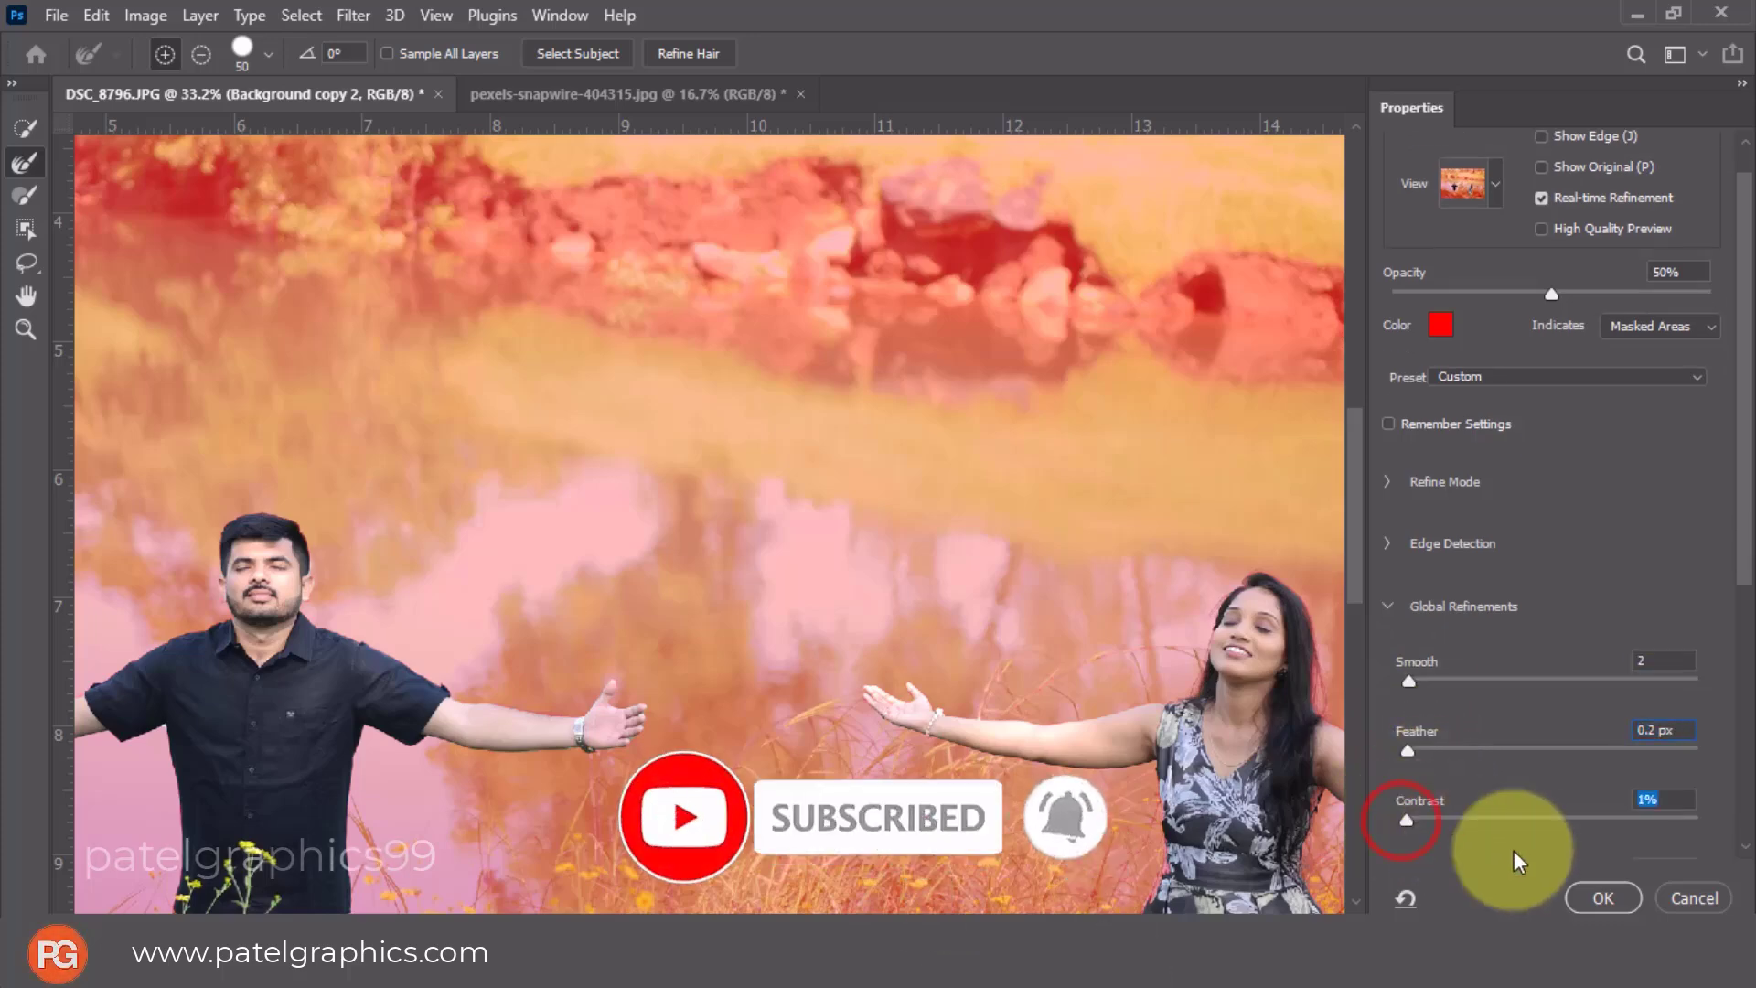
left_click(1573, 887)
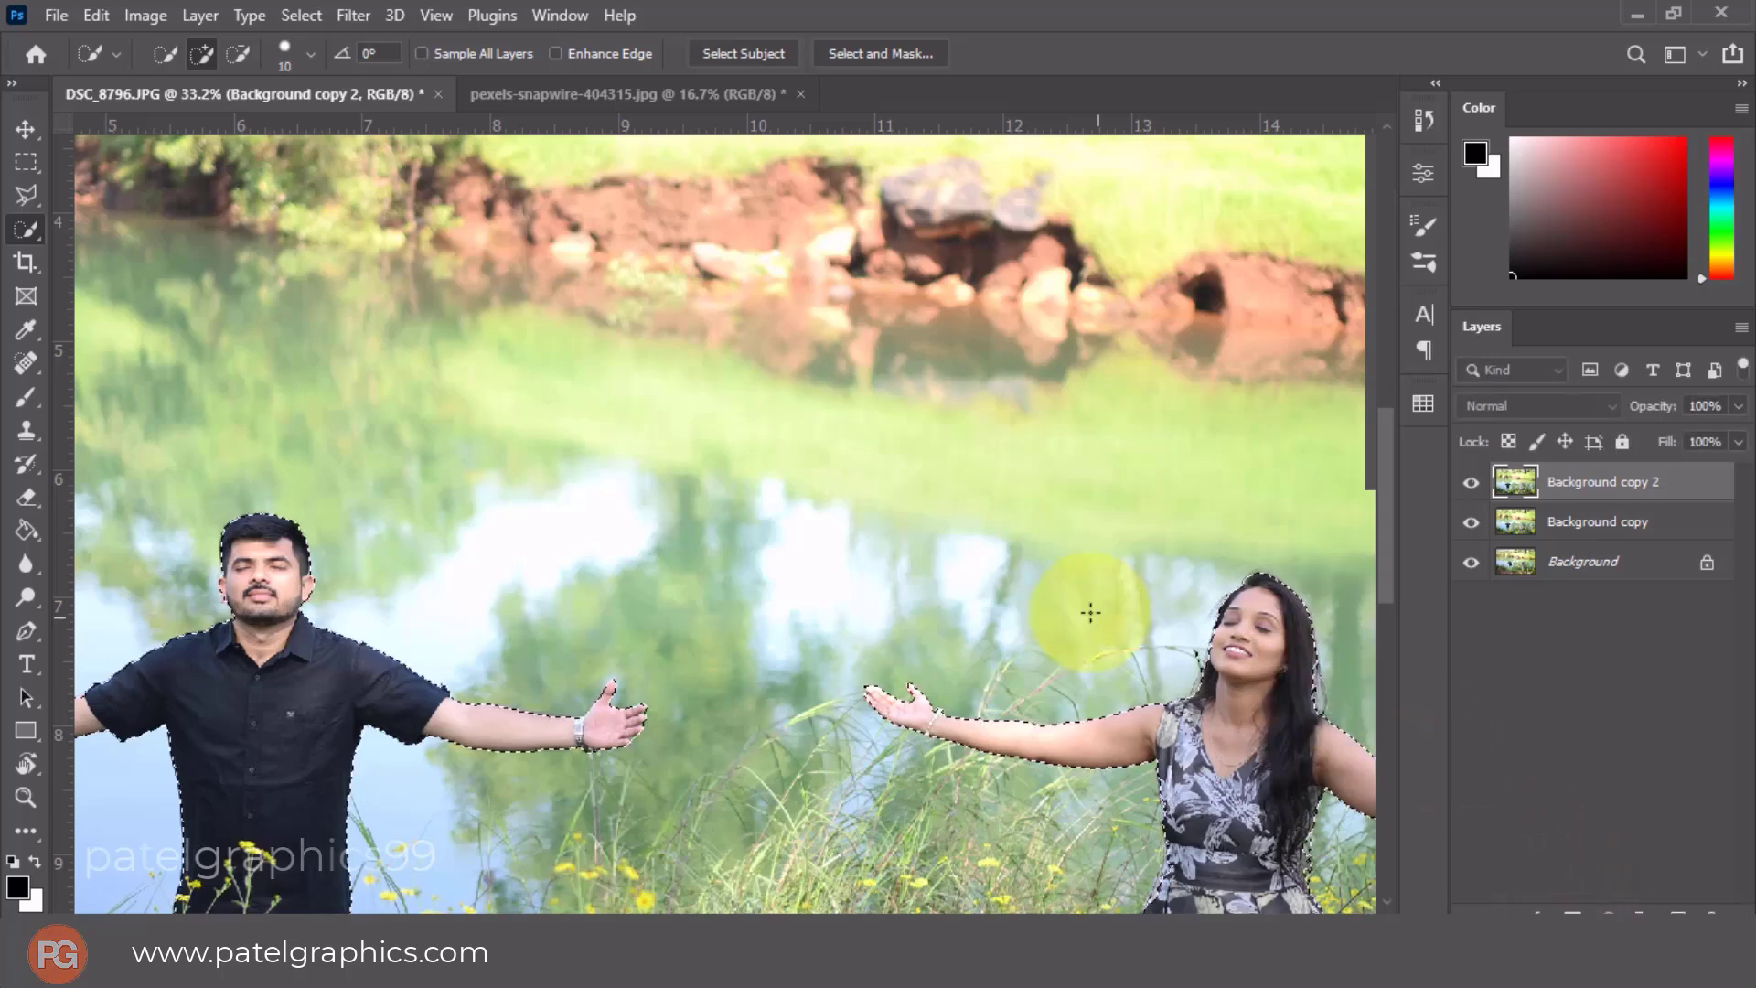
Add a layer mask to the couple layer and select the first Background copy layer.
scroll(1070, 604, "down", 5)
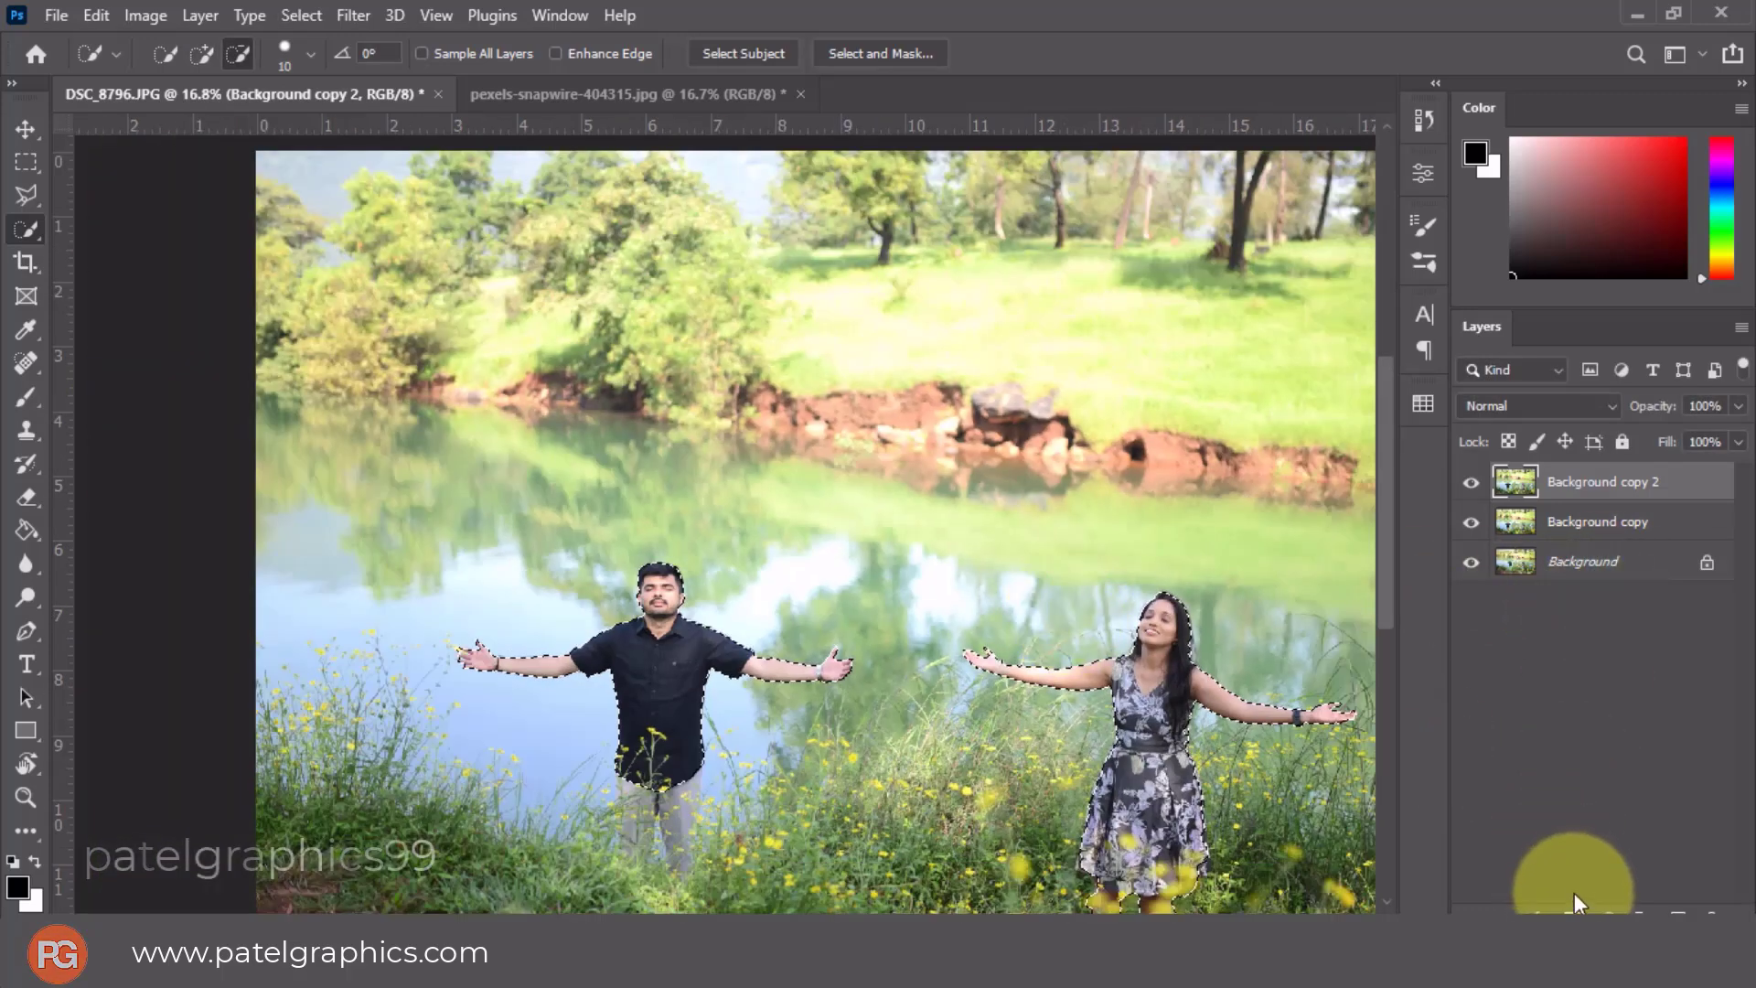
left_click(1568, 910)
left_click(1606, 540)
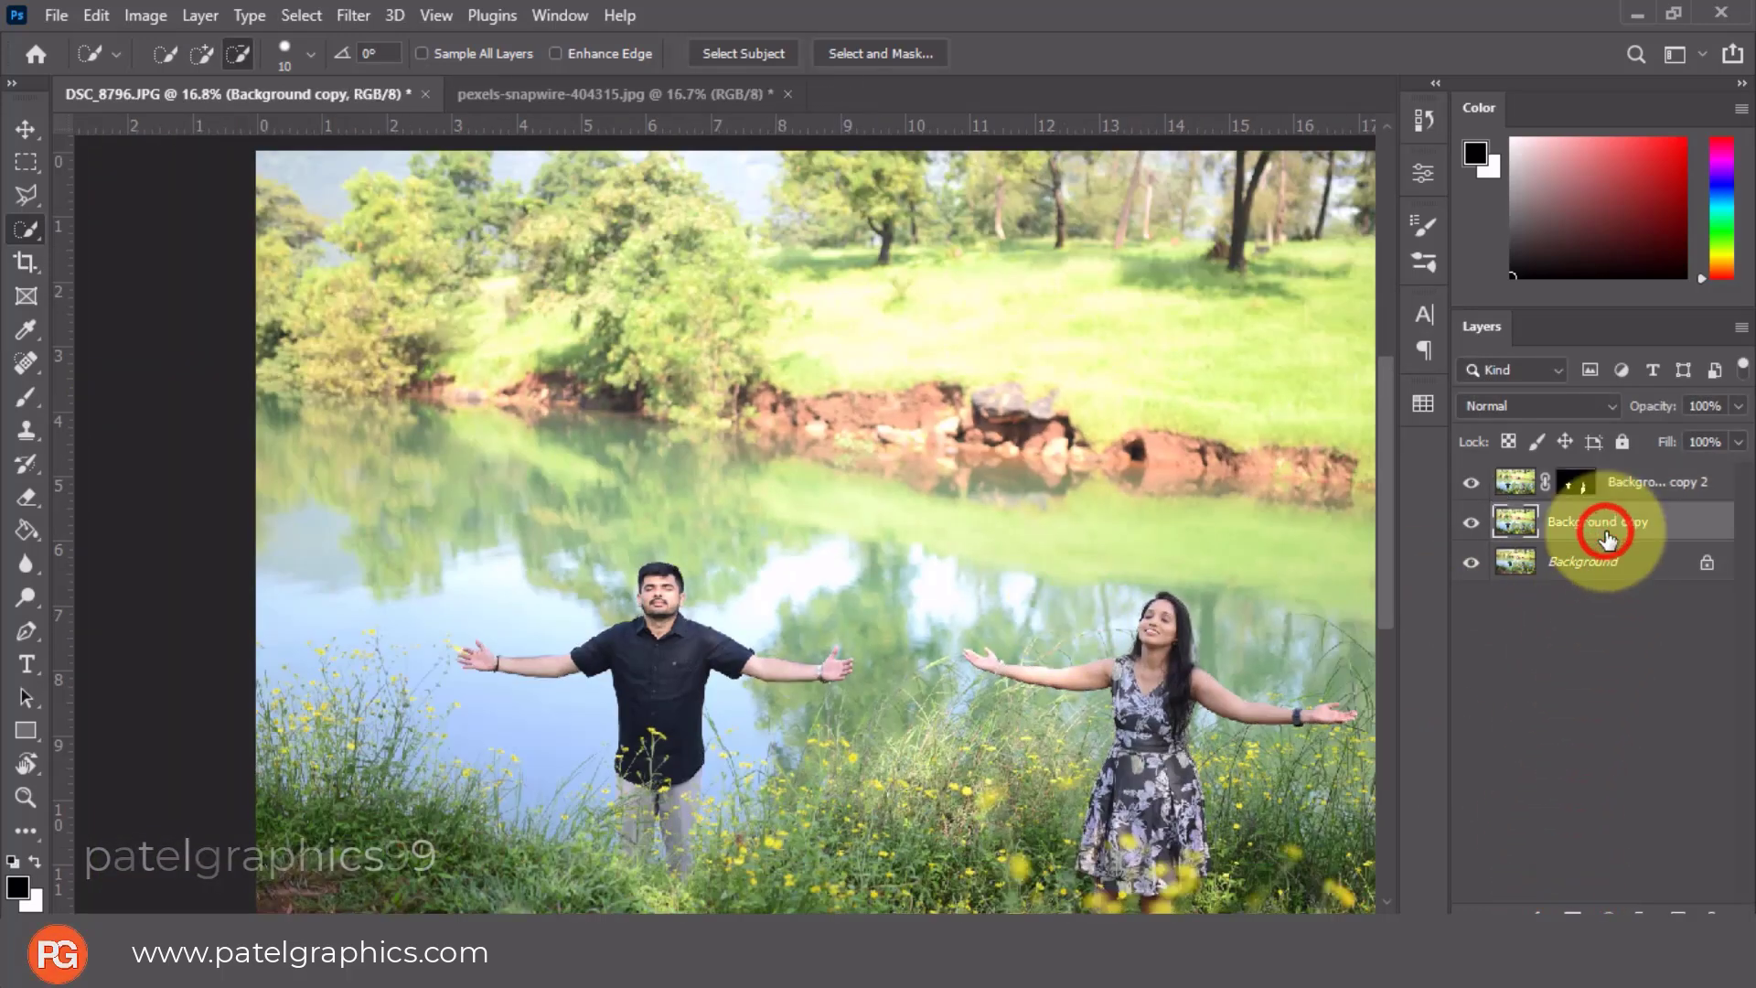
Duplicate the mountain lake's Background layer into DSC_8796 and view the whole composition.
left_click(586, 94)
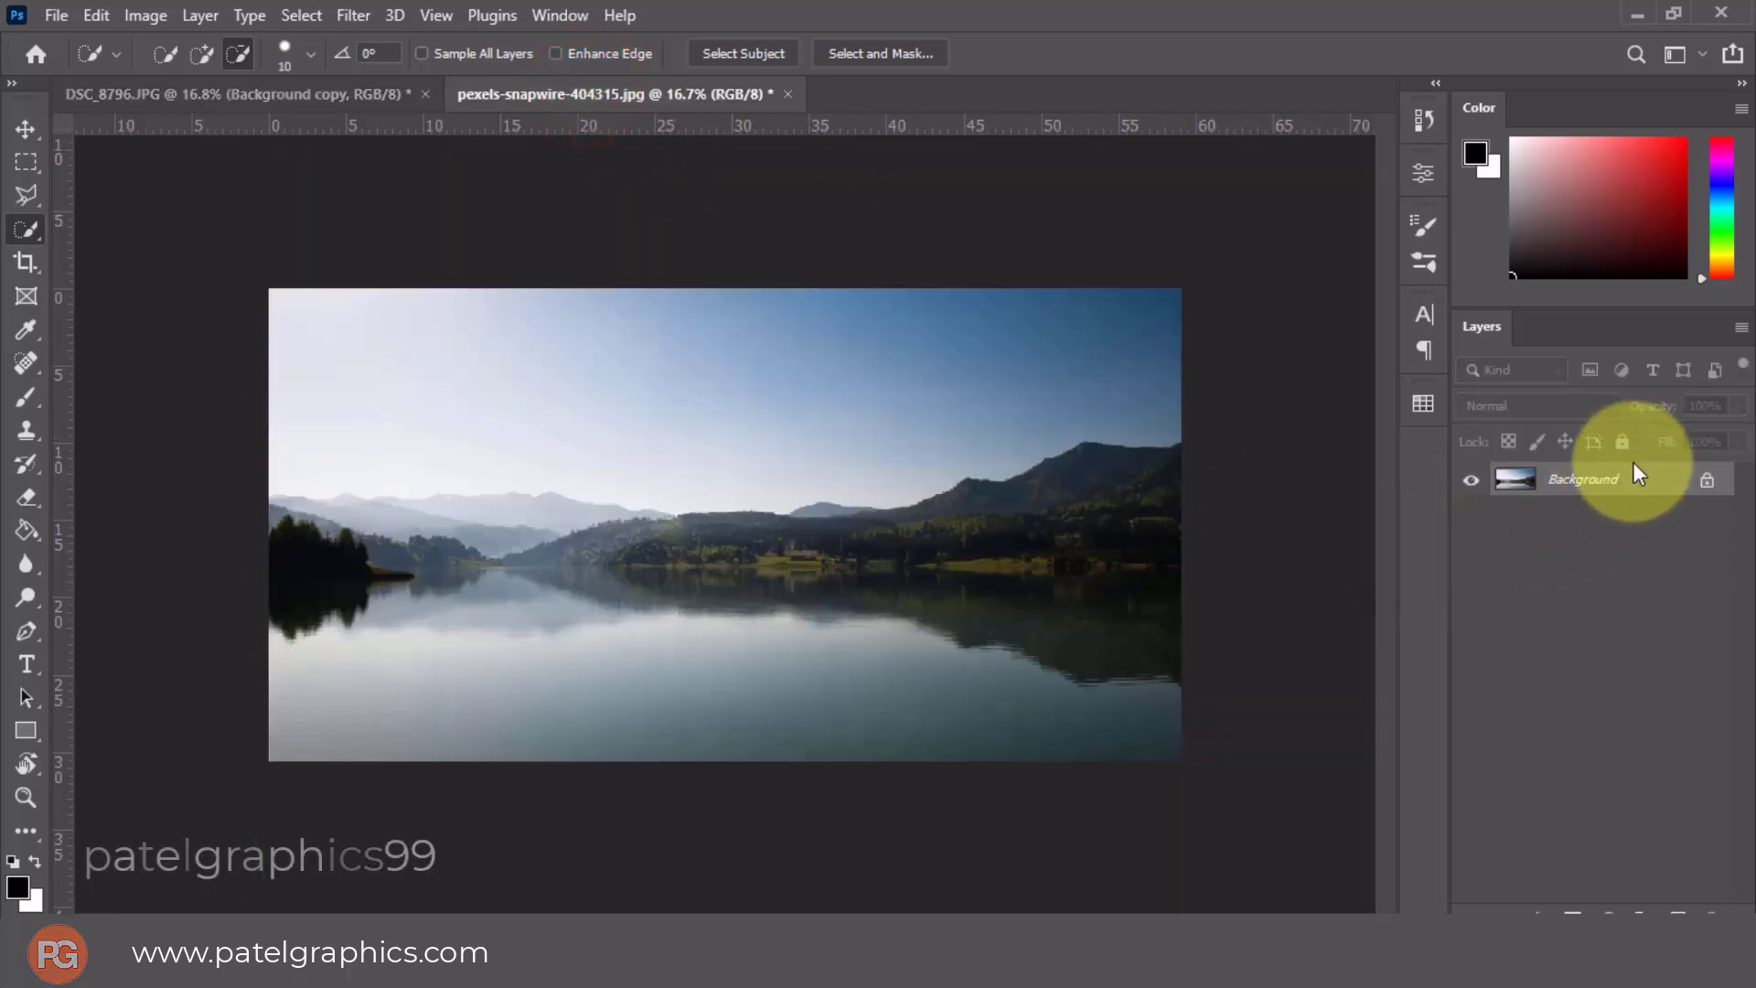
left_click_drag(1632, 480, 1681, 905)
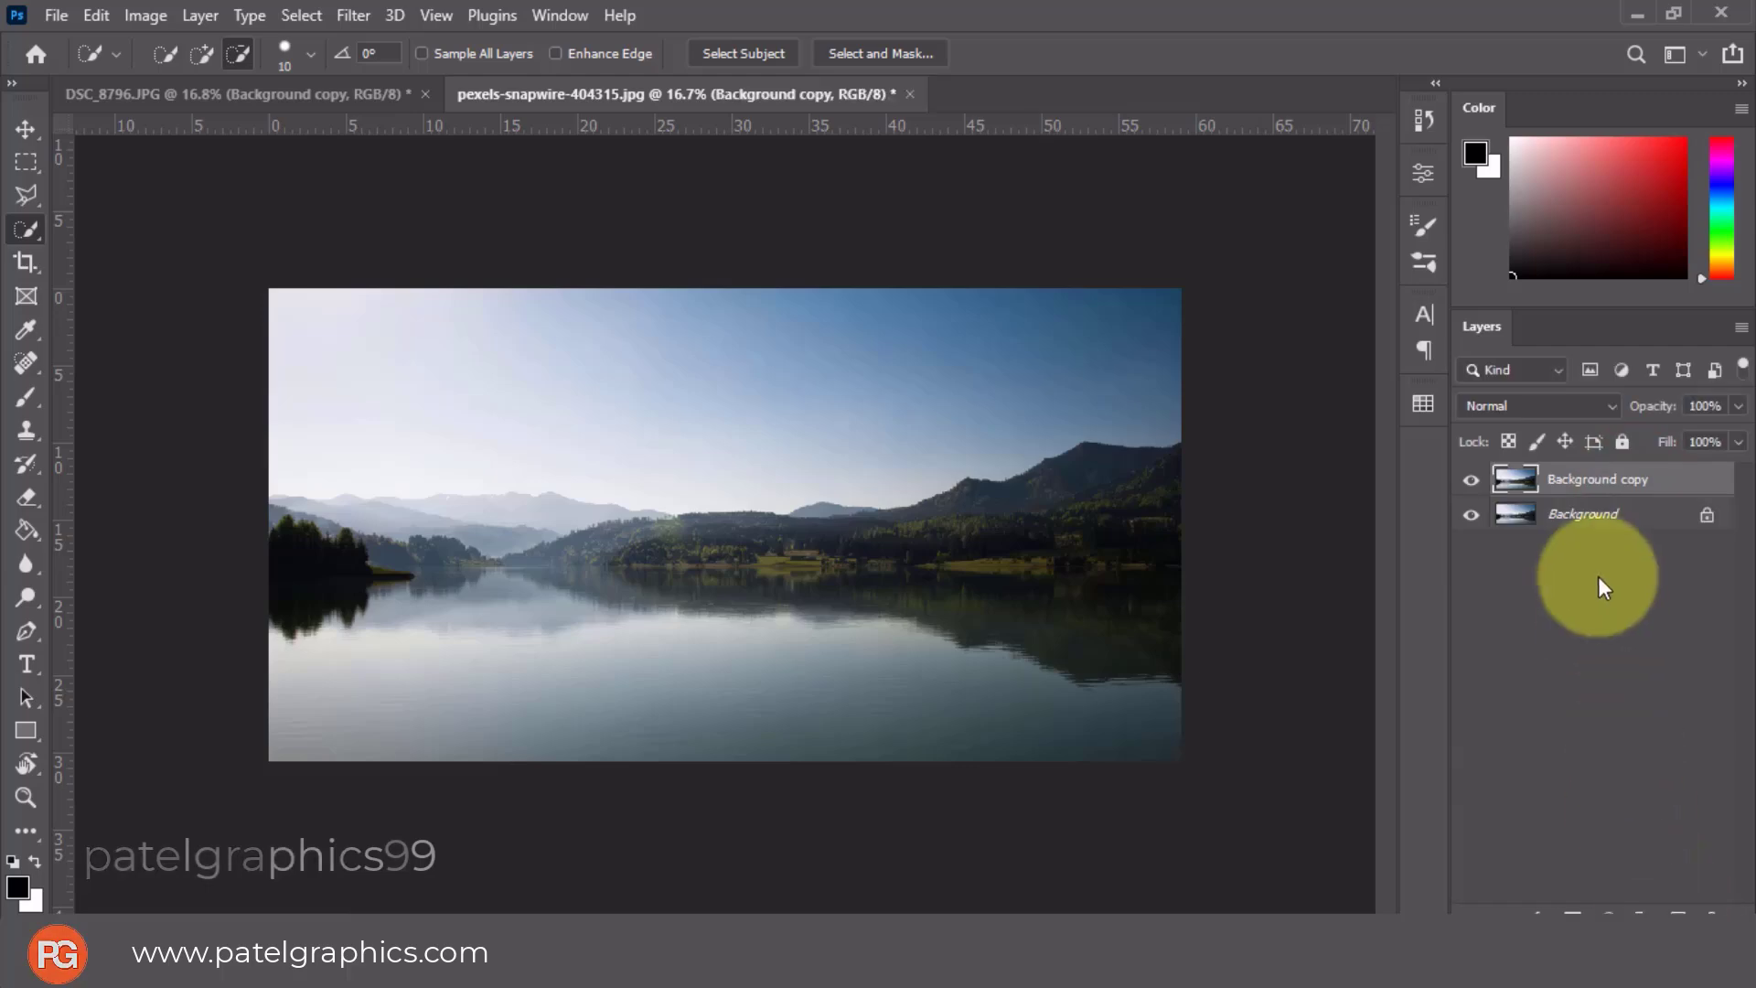
left_click(359, 89)
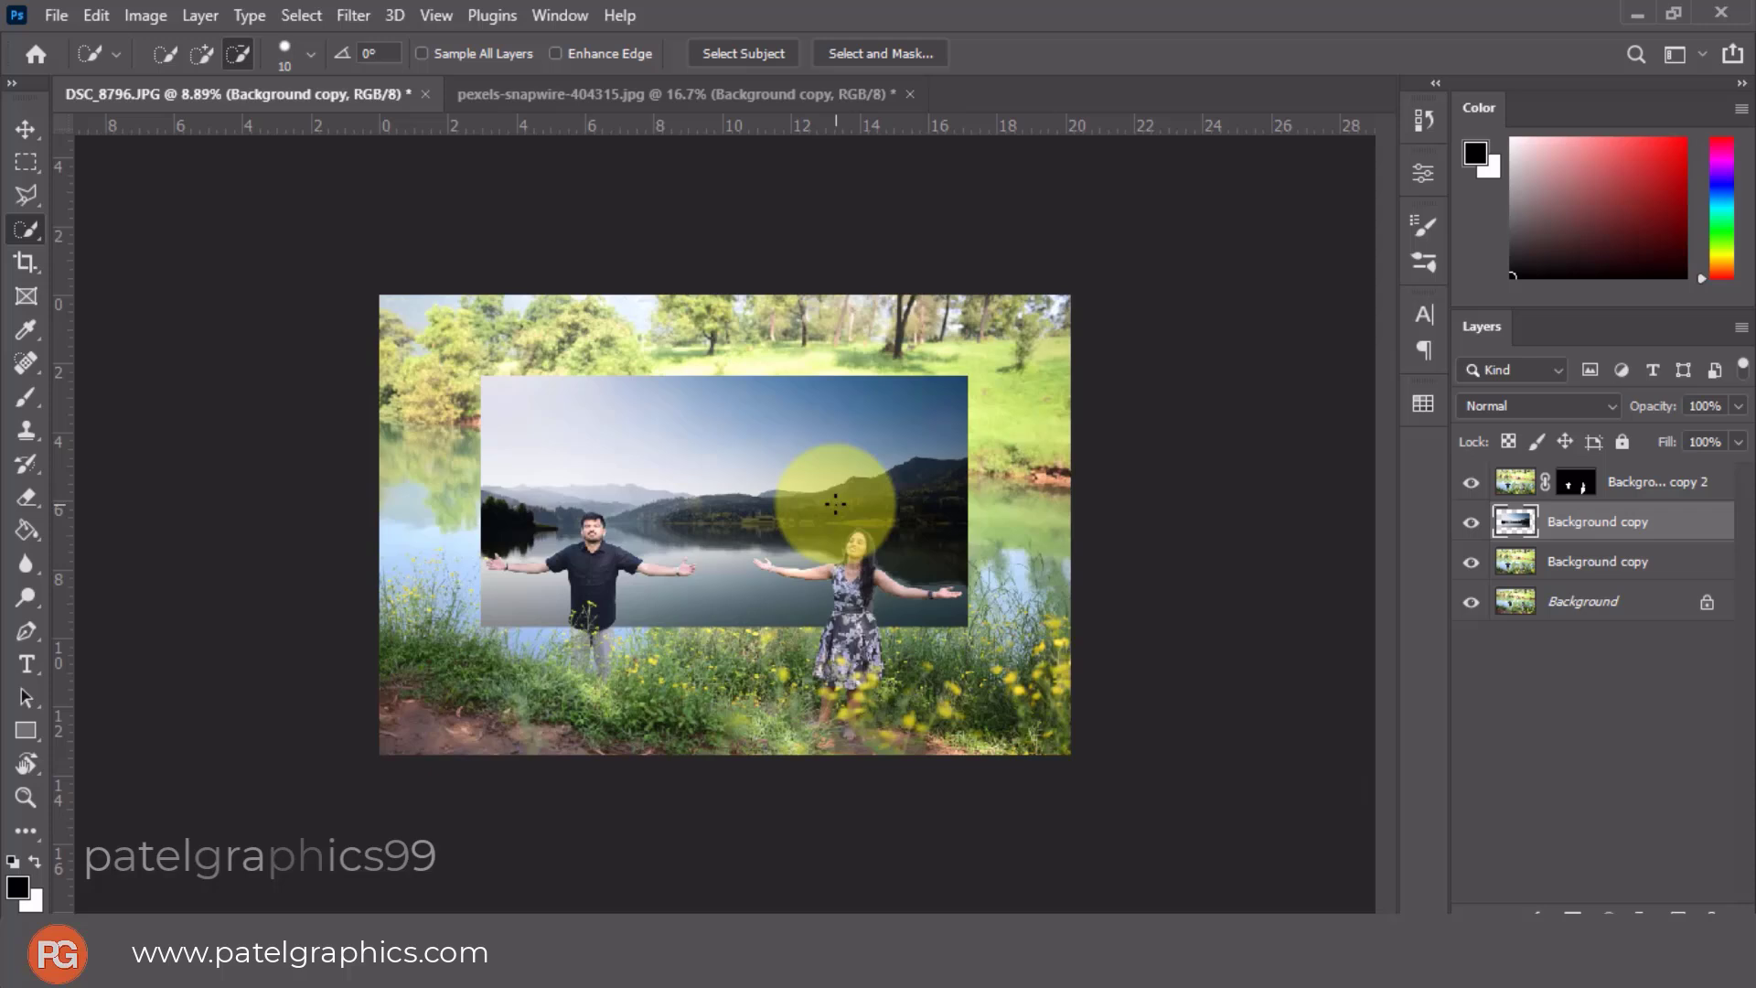
left_click_drag(922, 473, 835, 503)
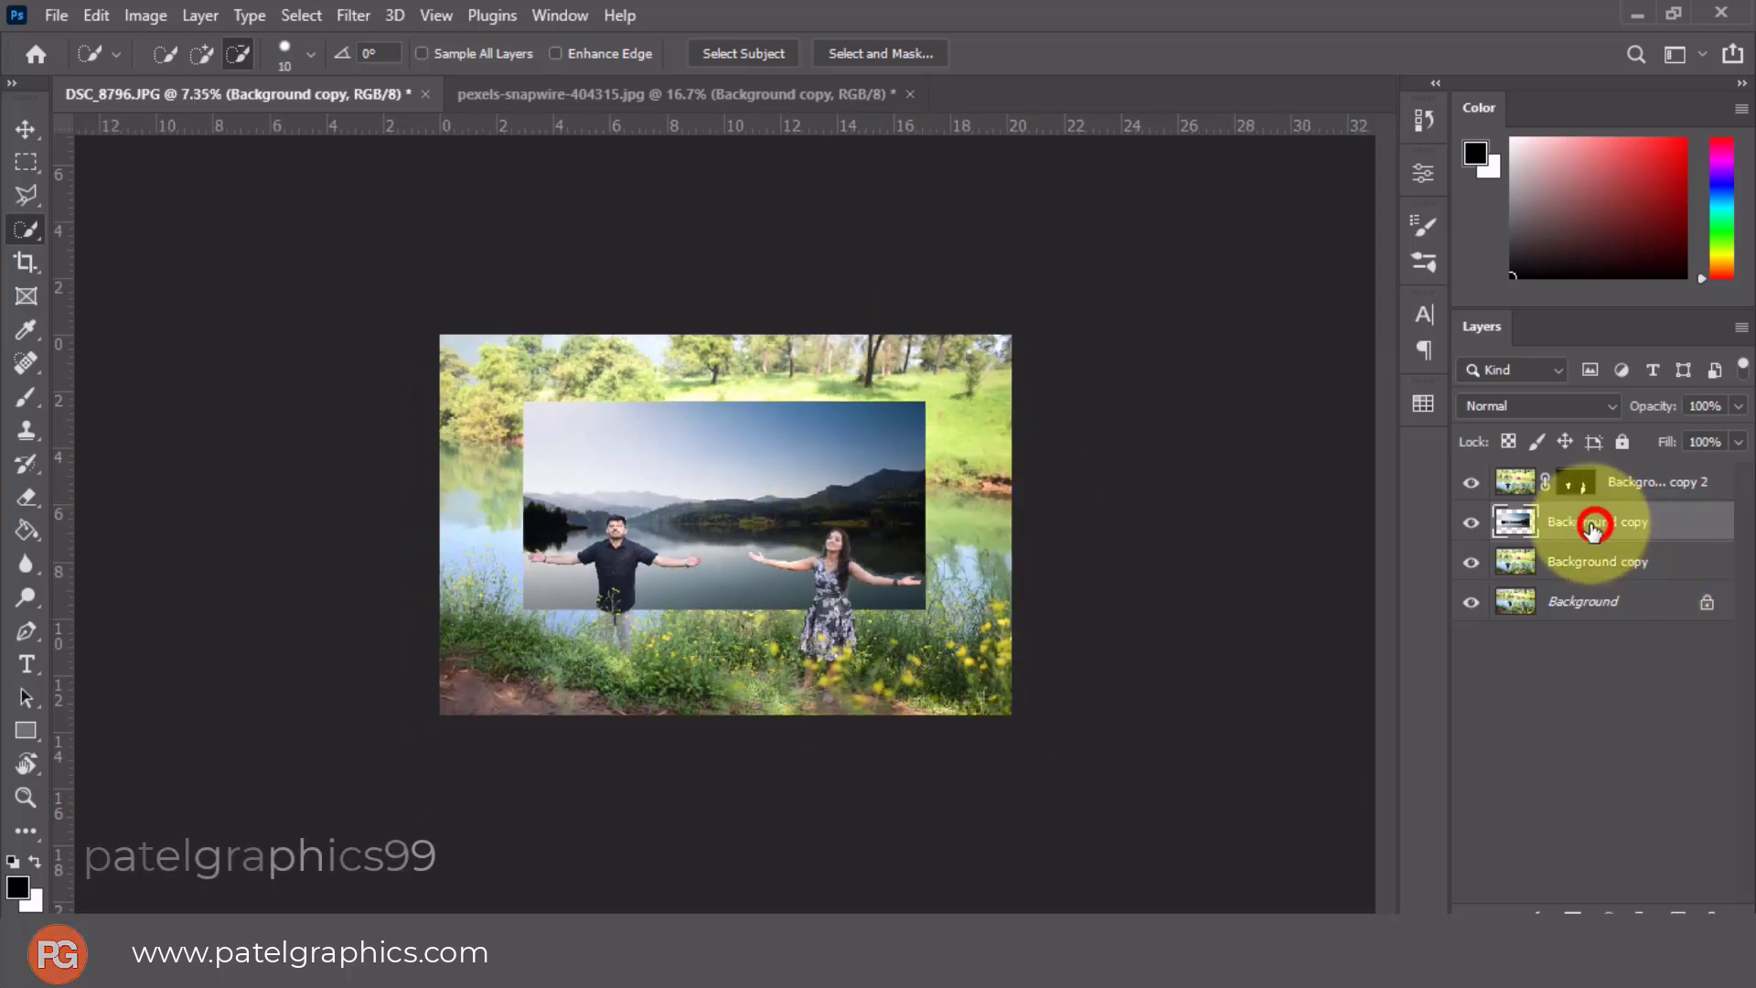
Scale the lake layer to about 185% and raise it so sky and water fill the scene.
key("ctrl+t")
left_click_drag(925, 402, 1088, 393)
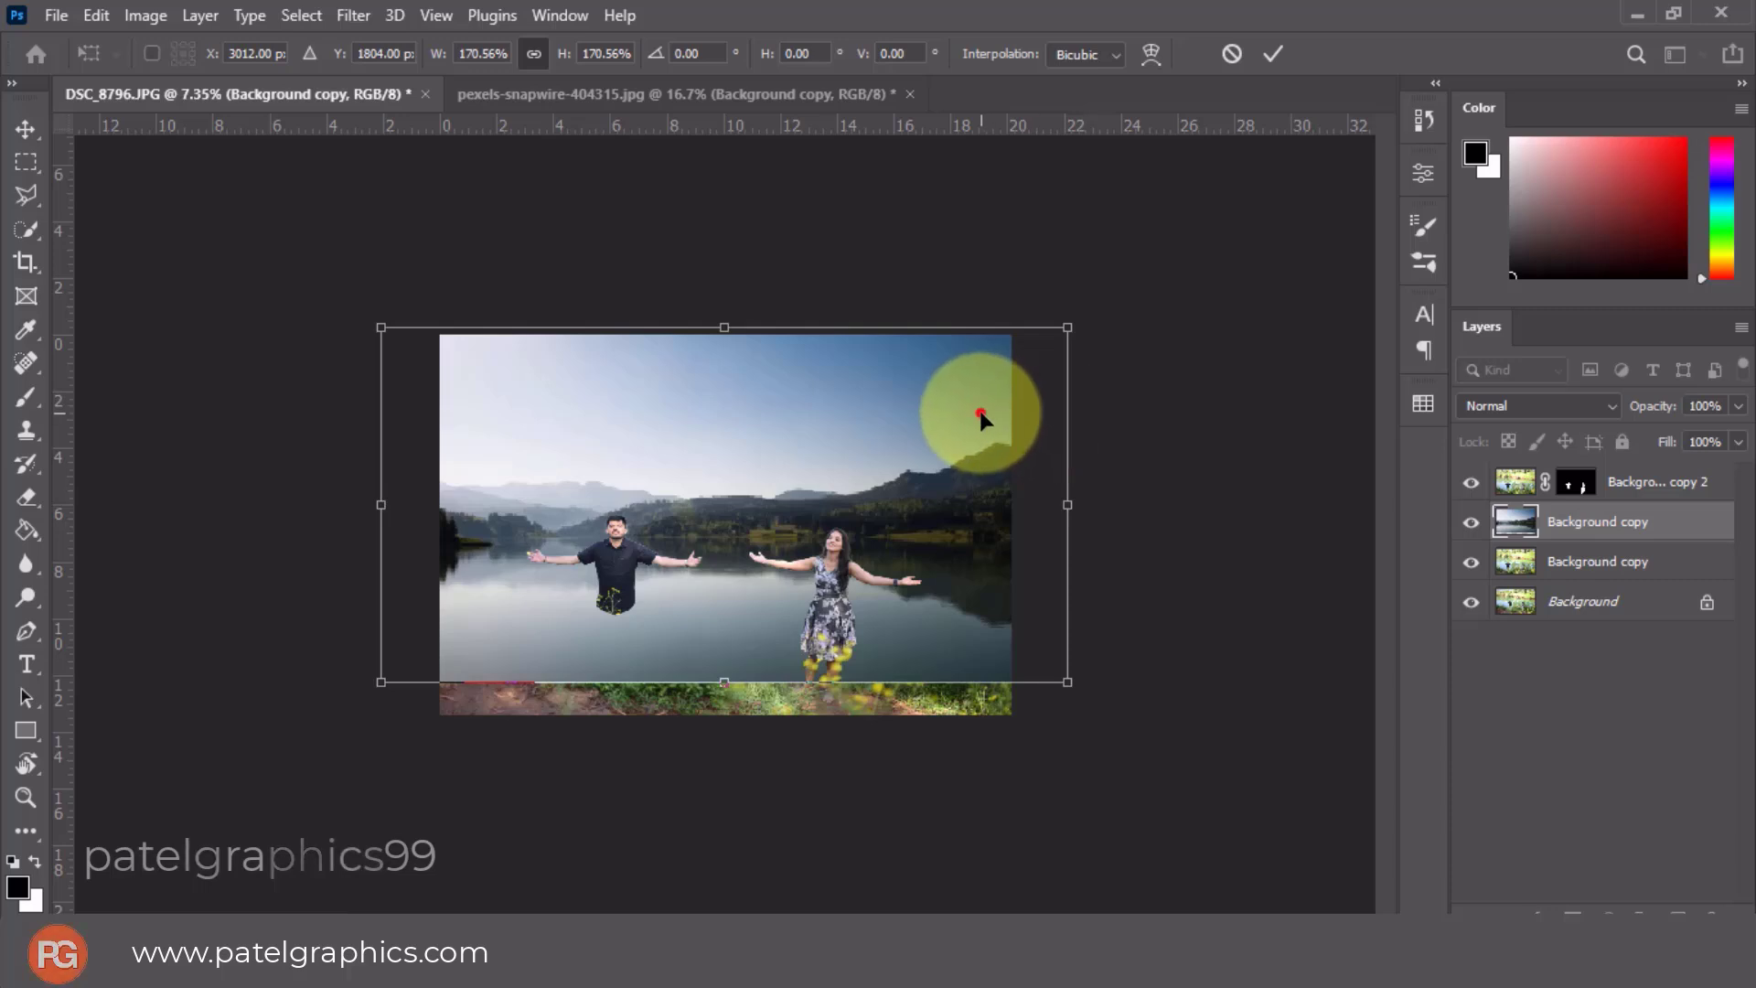
left_click_drag(979, 409, 976, 450)
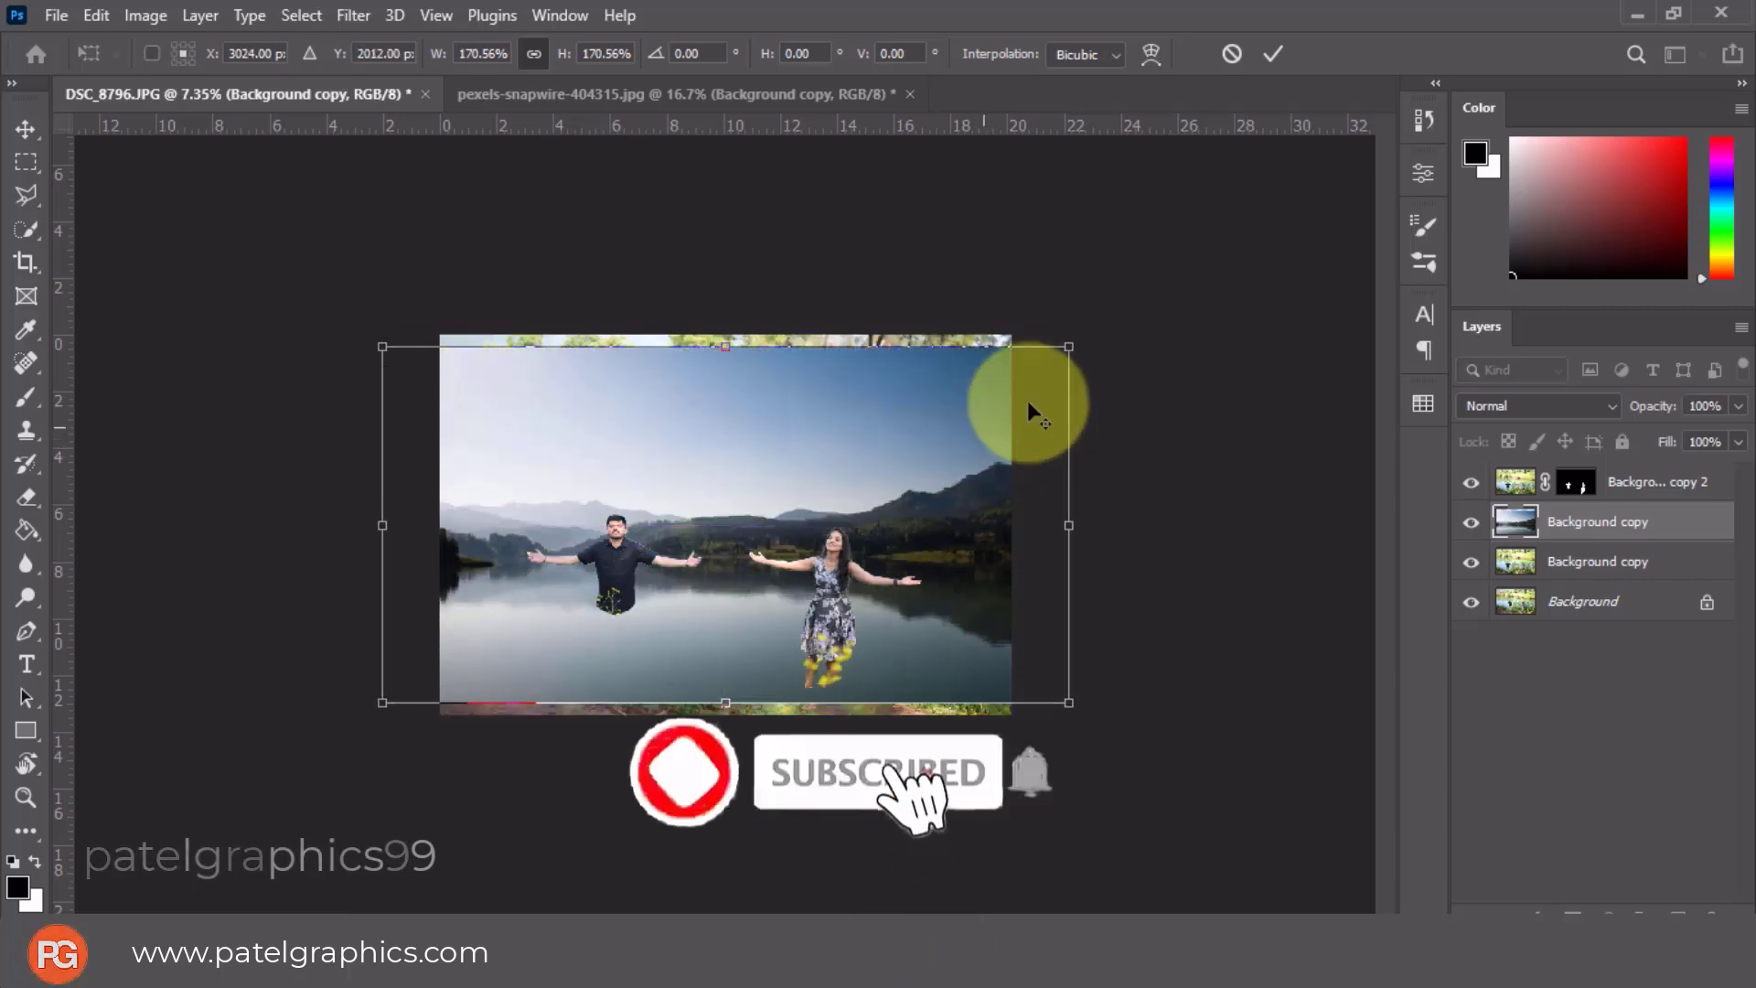
left_click_drag(1068, 347, 1105, 340)
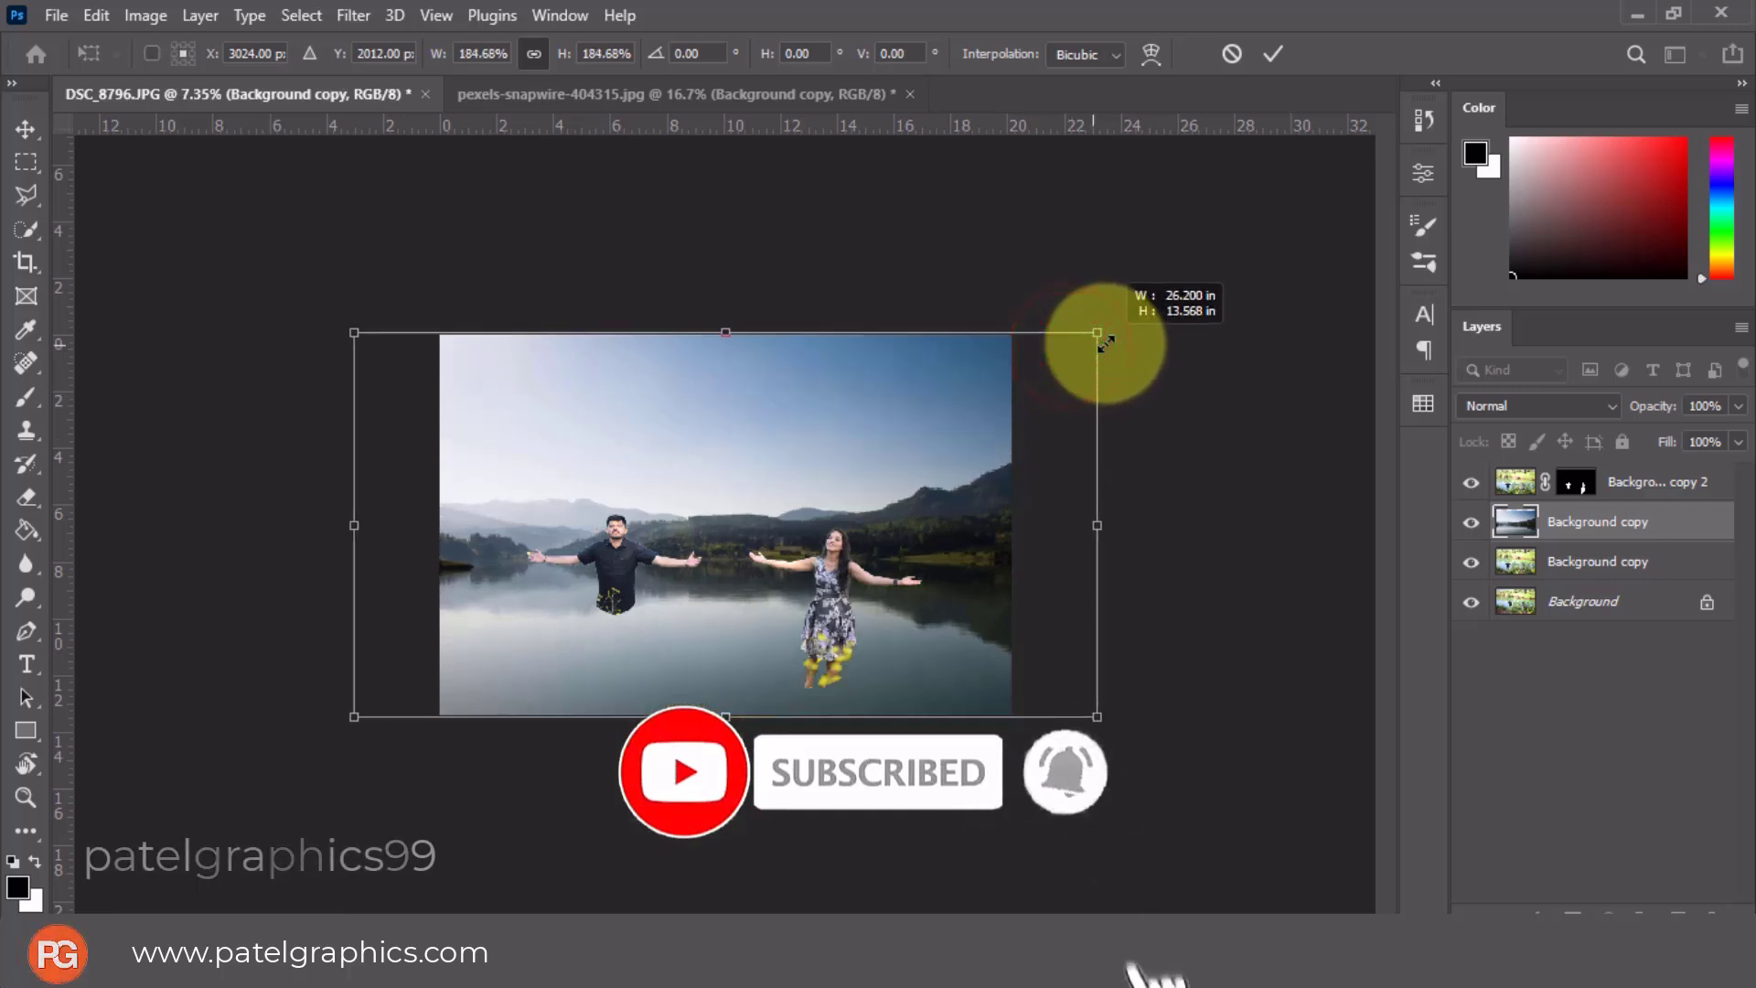
left_click_drag(949, 539, 956, 473)
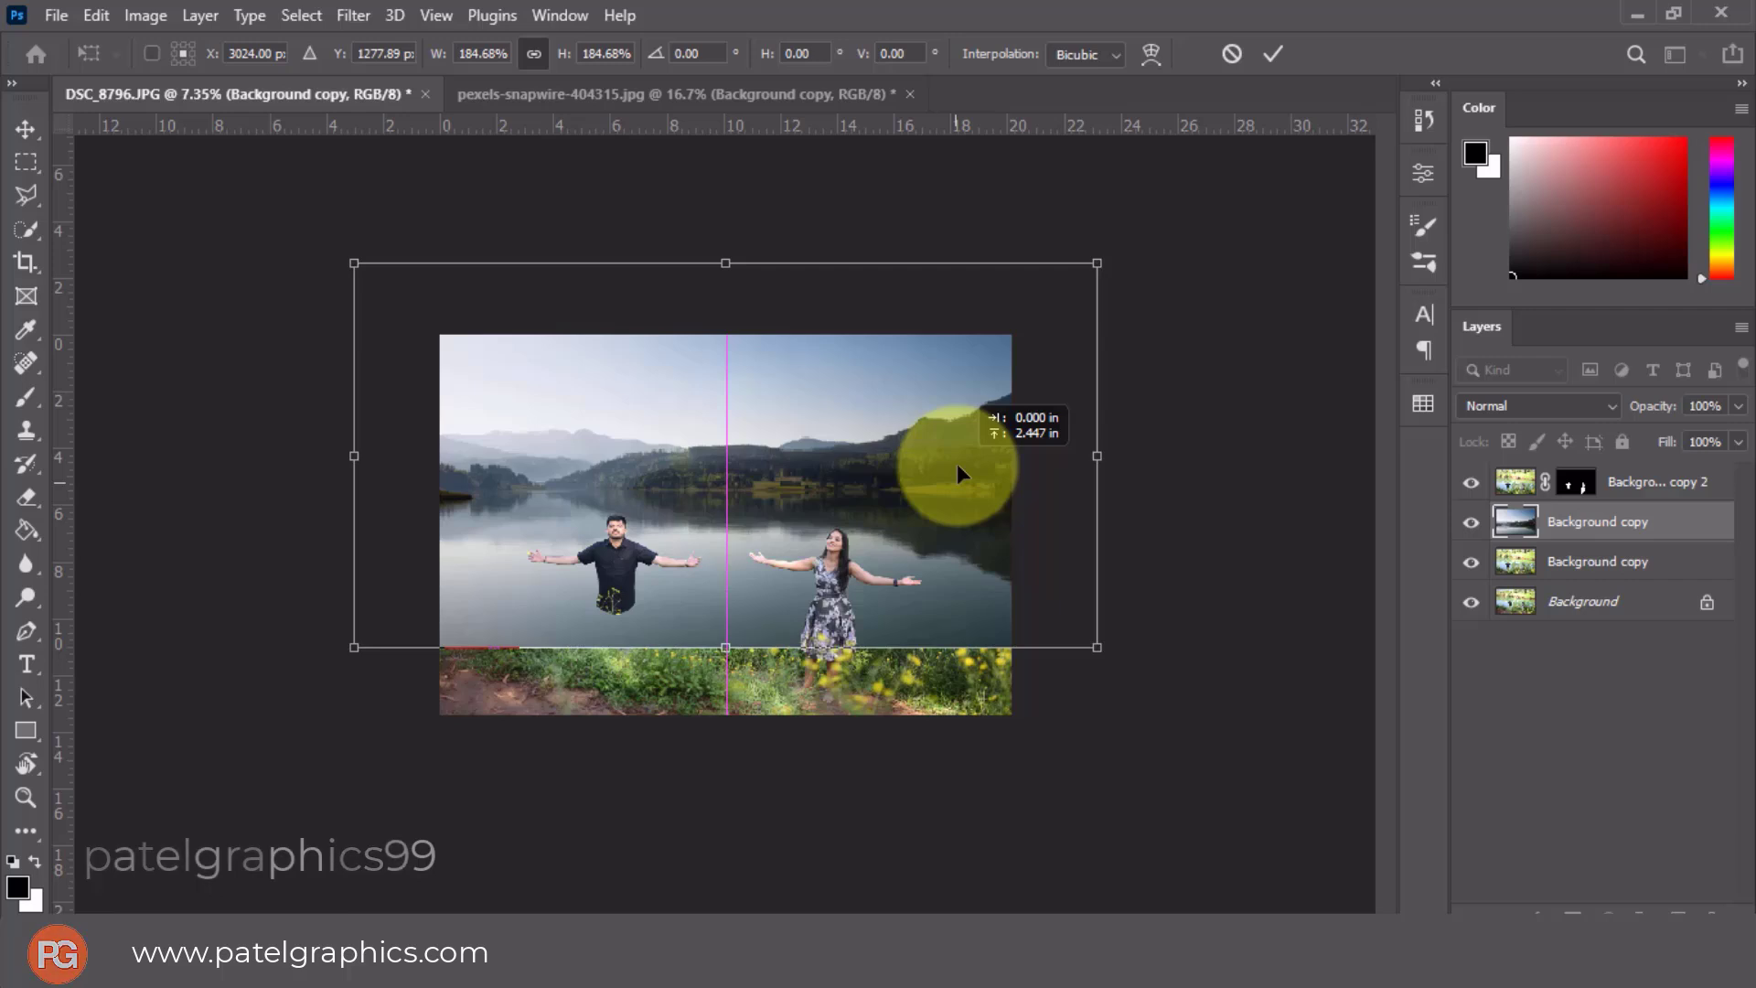
left_click_drag(957, 466, 958, 481)
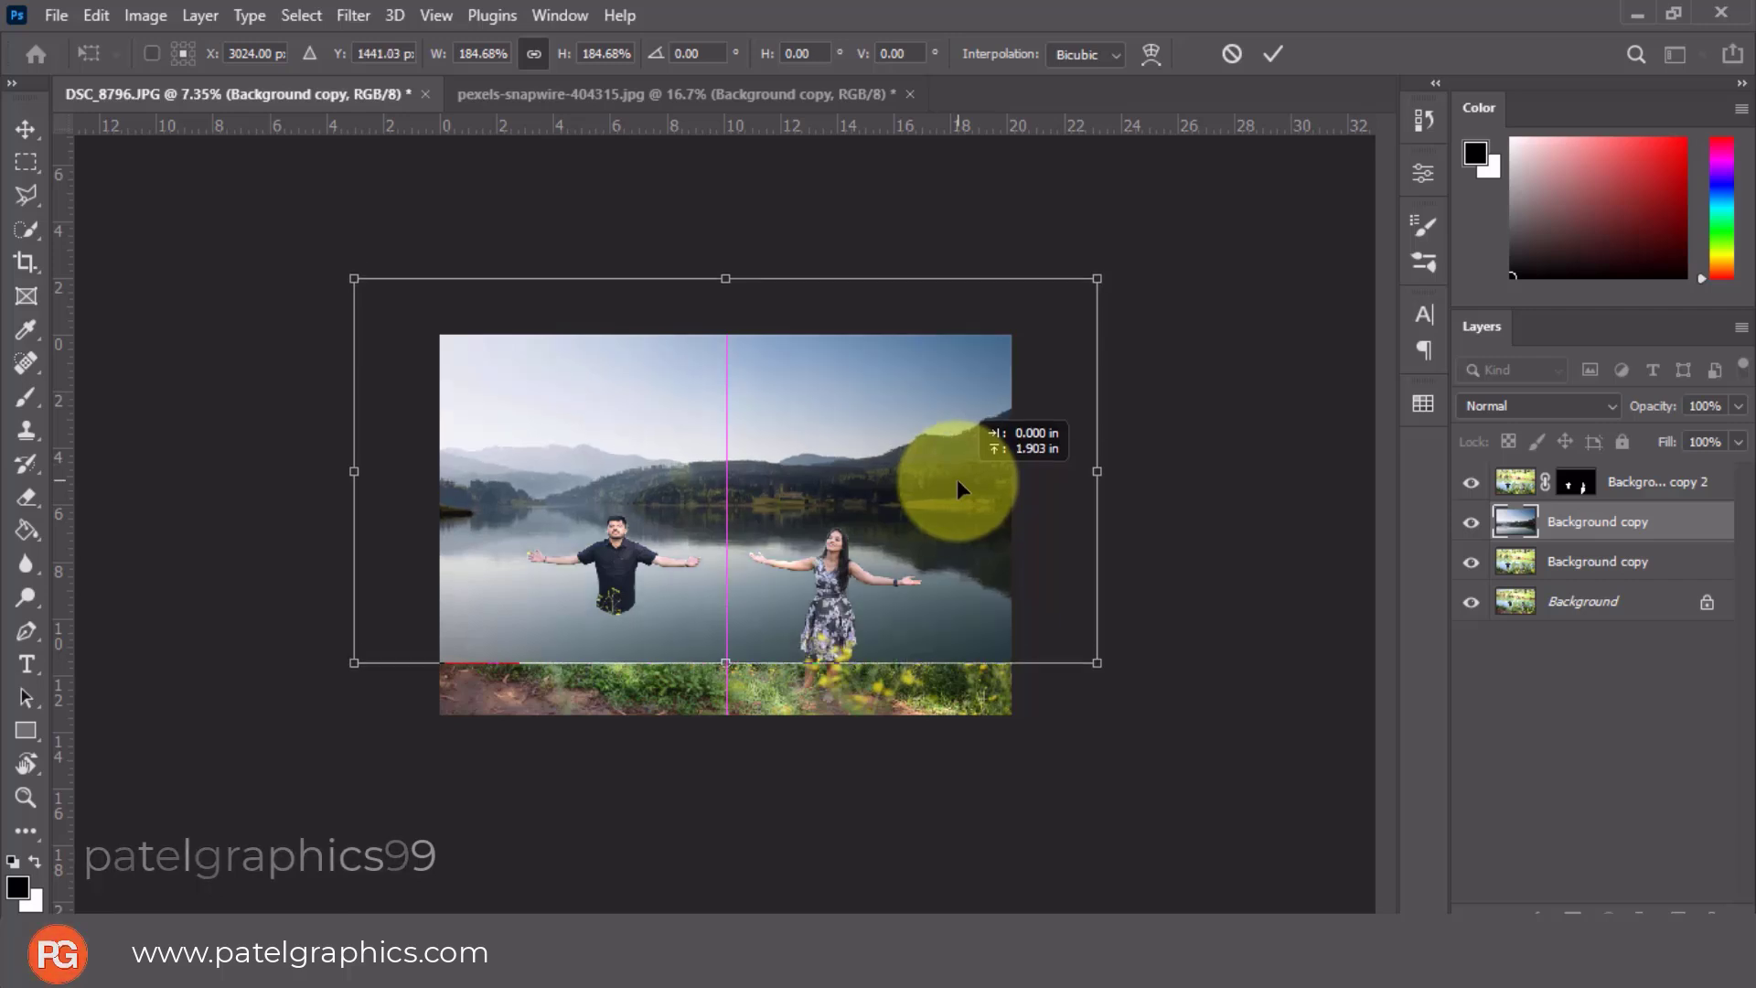
key("Return")
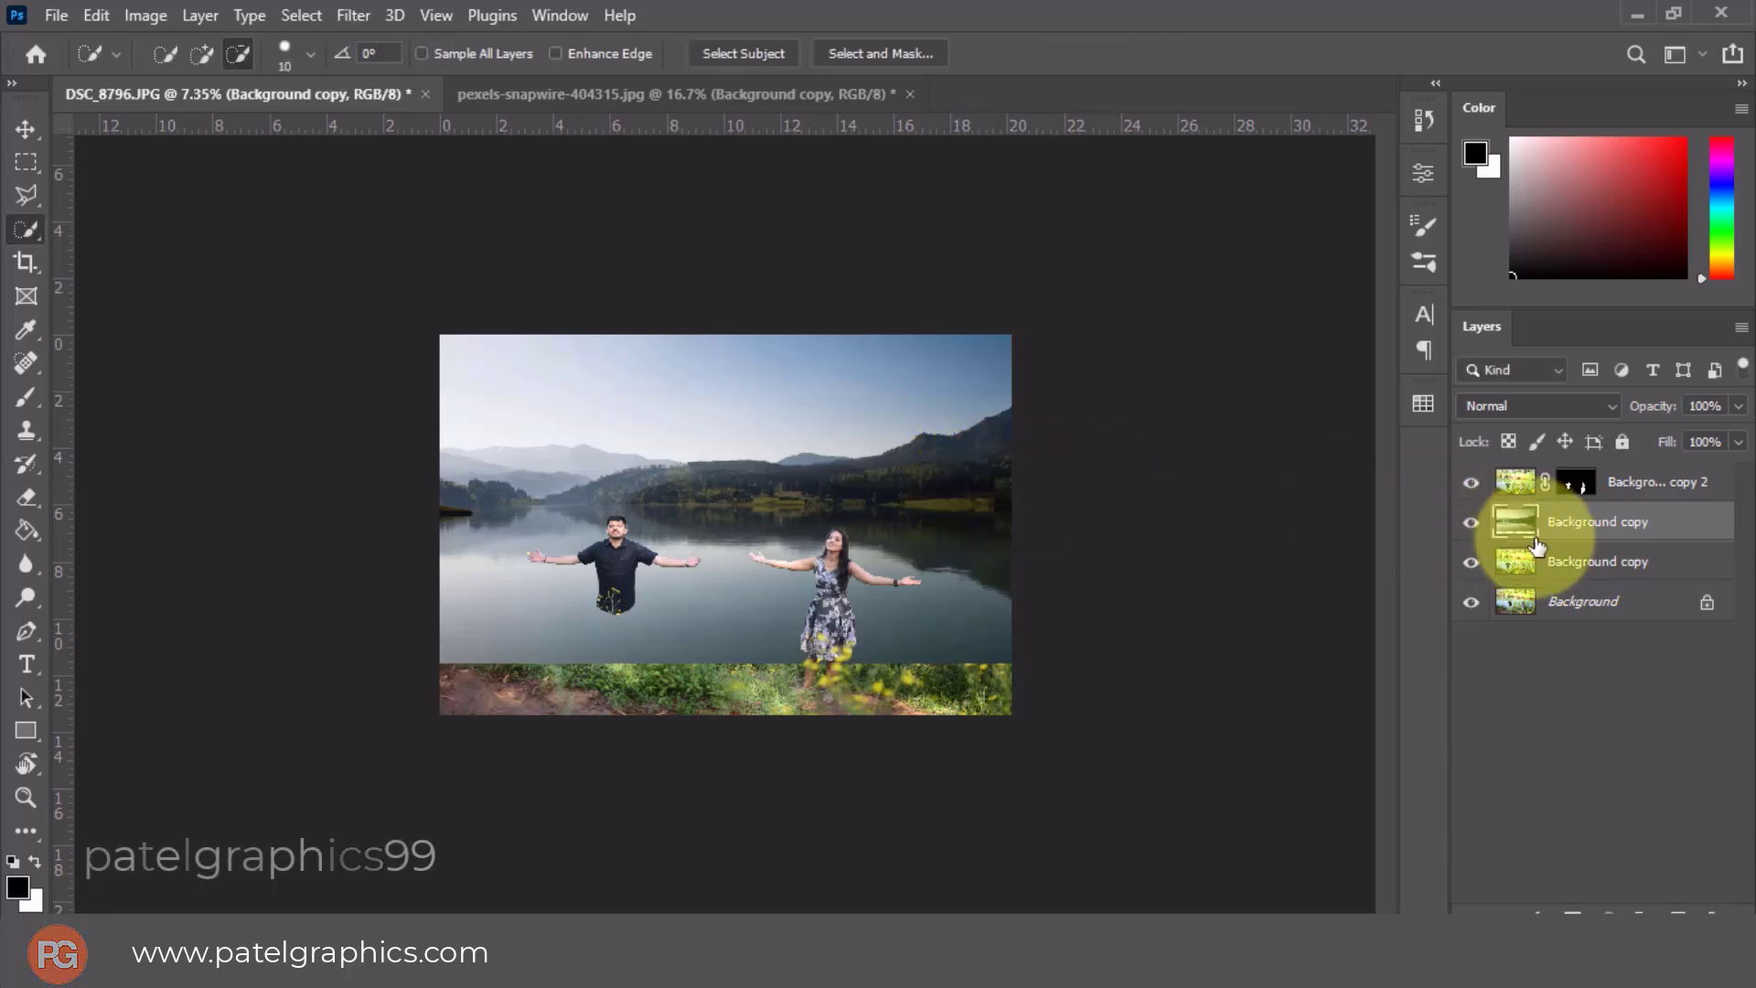
Lower the lake layer's opacity, add a layer mask, and pick a soft round brush.
left_click(1596, 527)
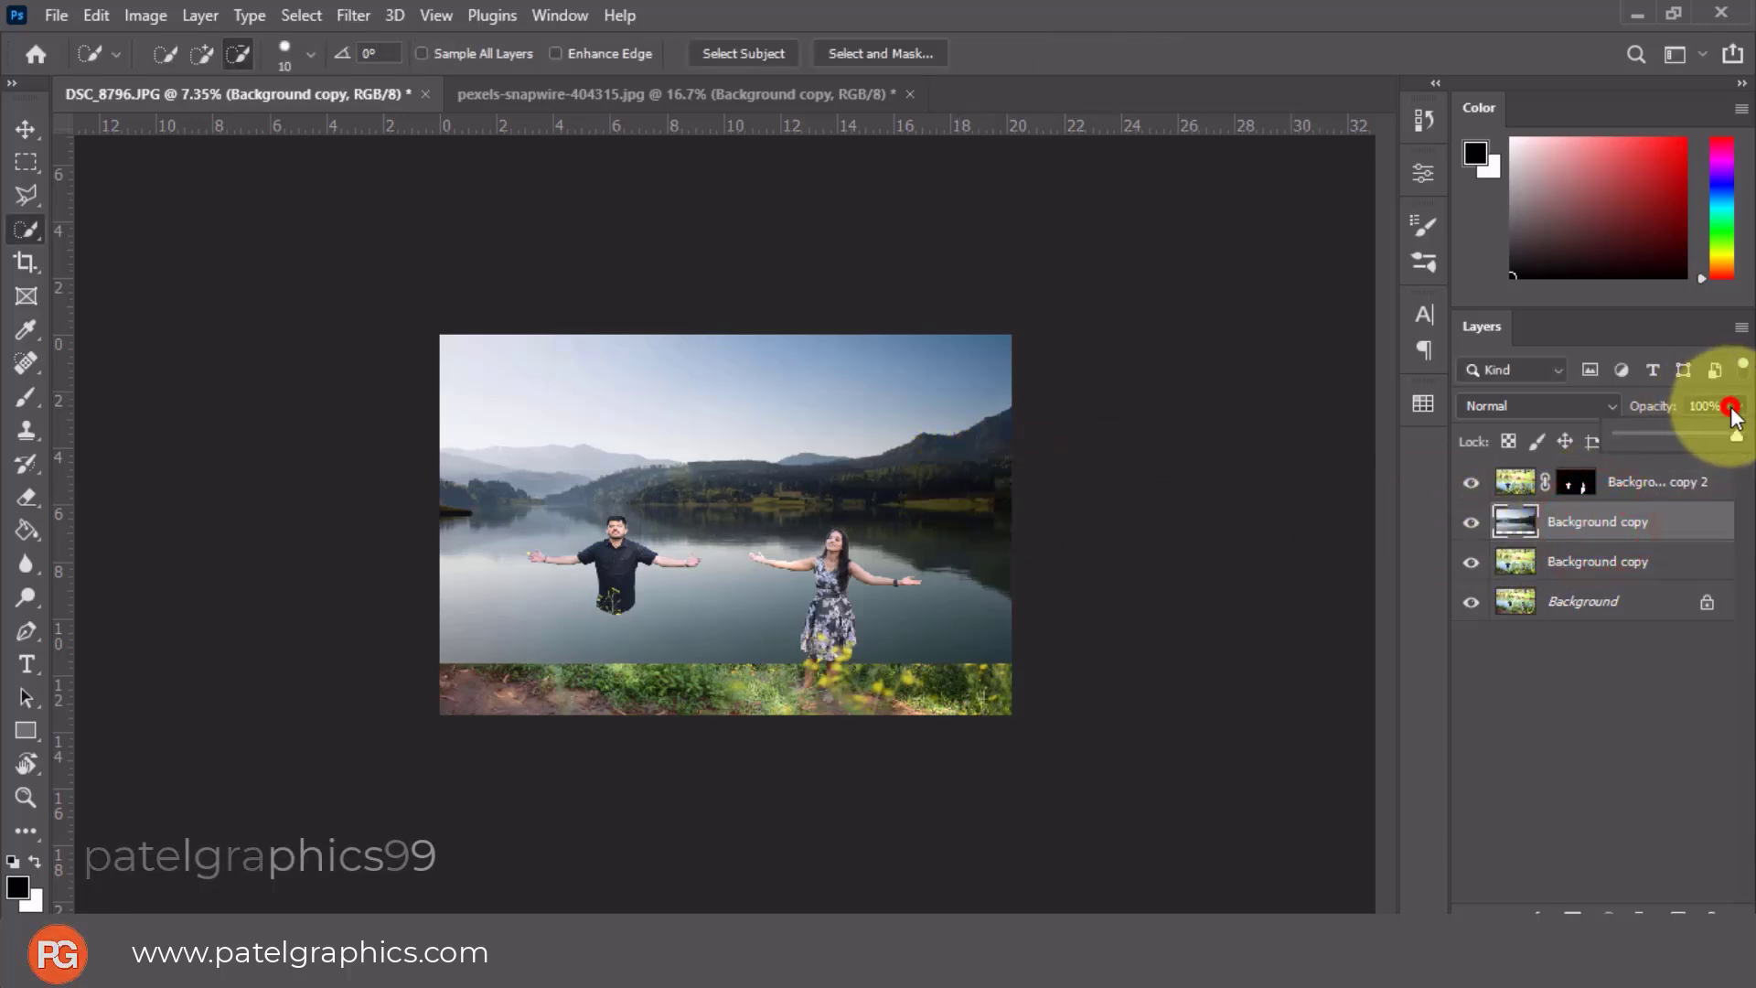
left_click_drag(1726, 445, 1694, 457)
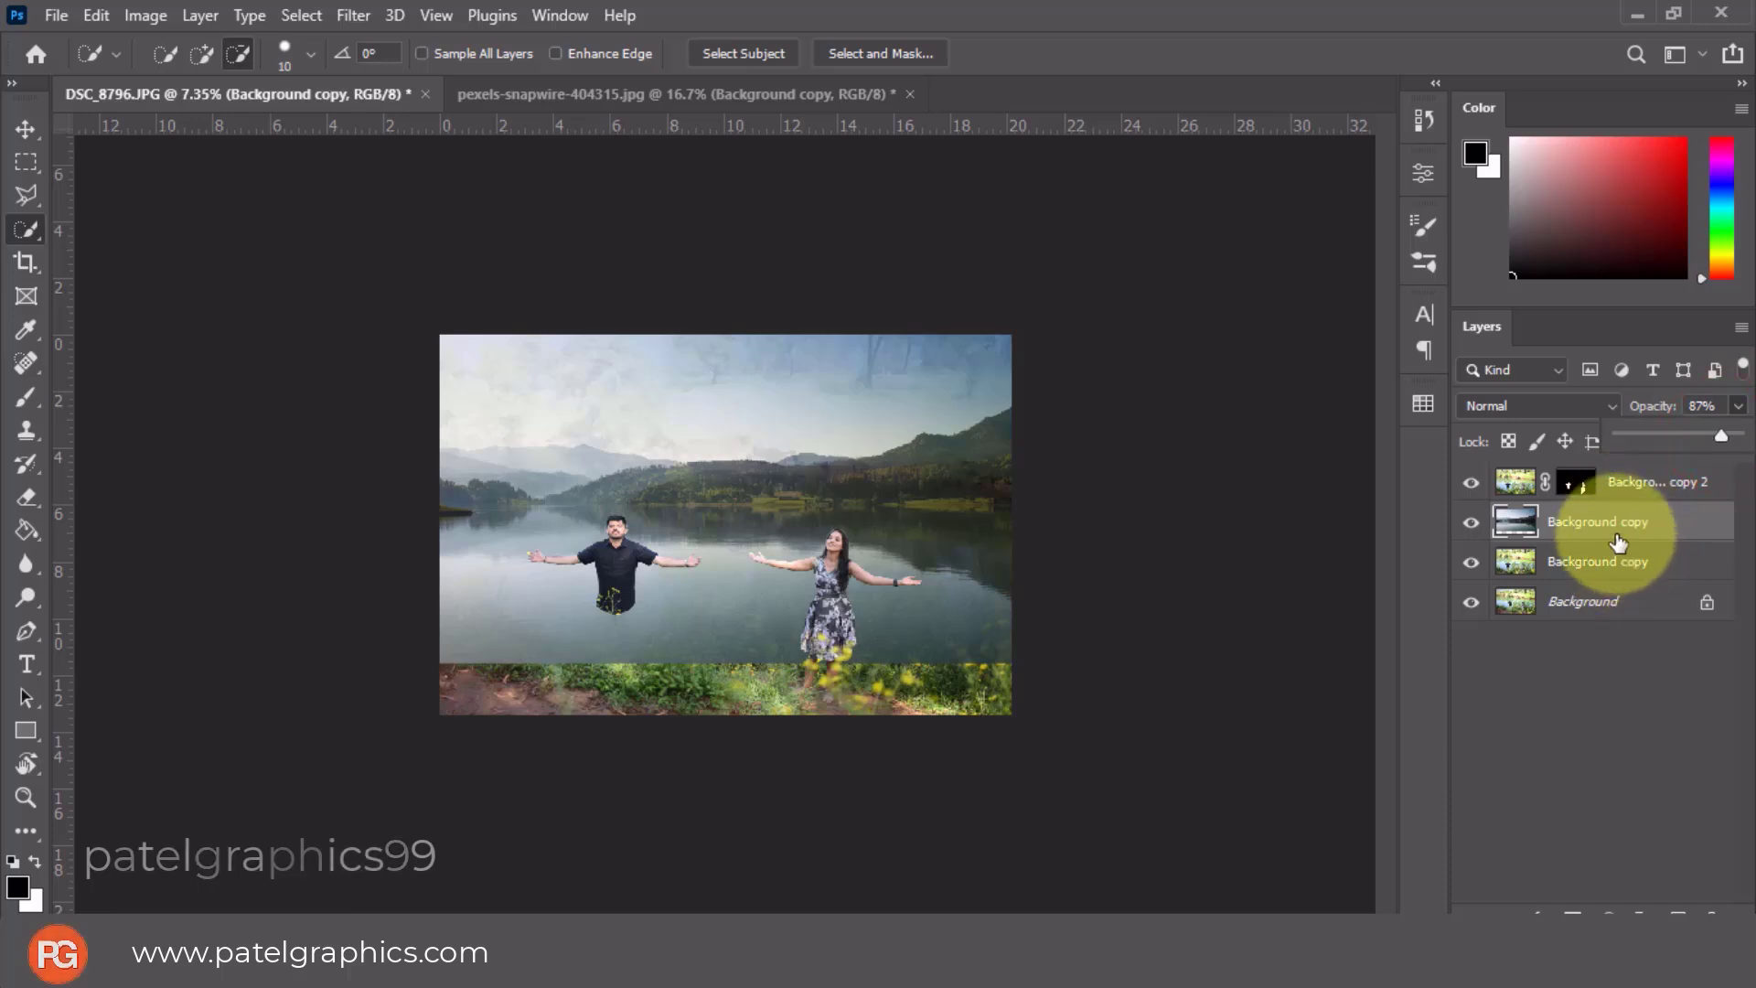
left_click_drag(1609, 531, 1573, 905)
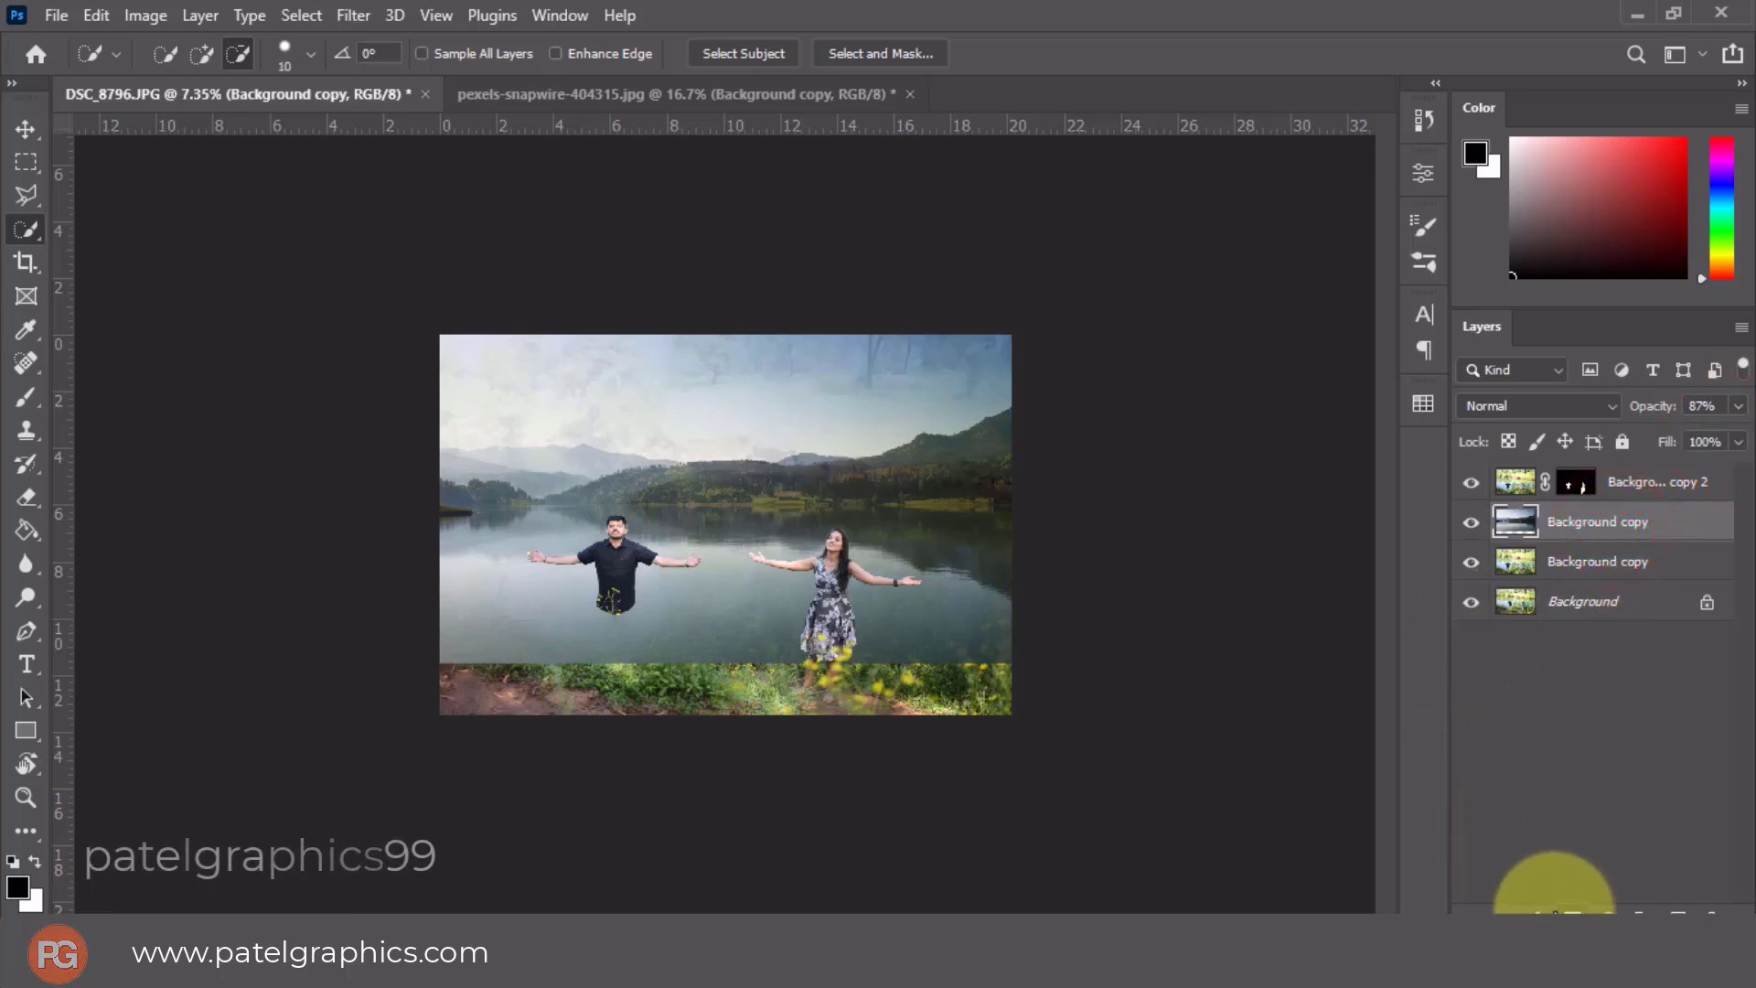
left_click(1582, 907)
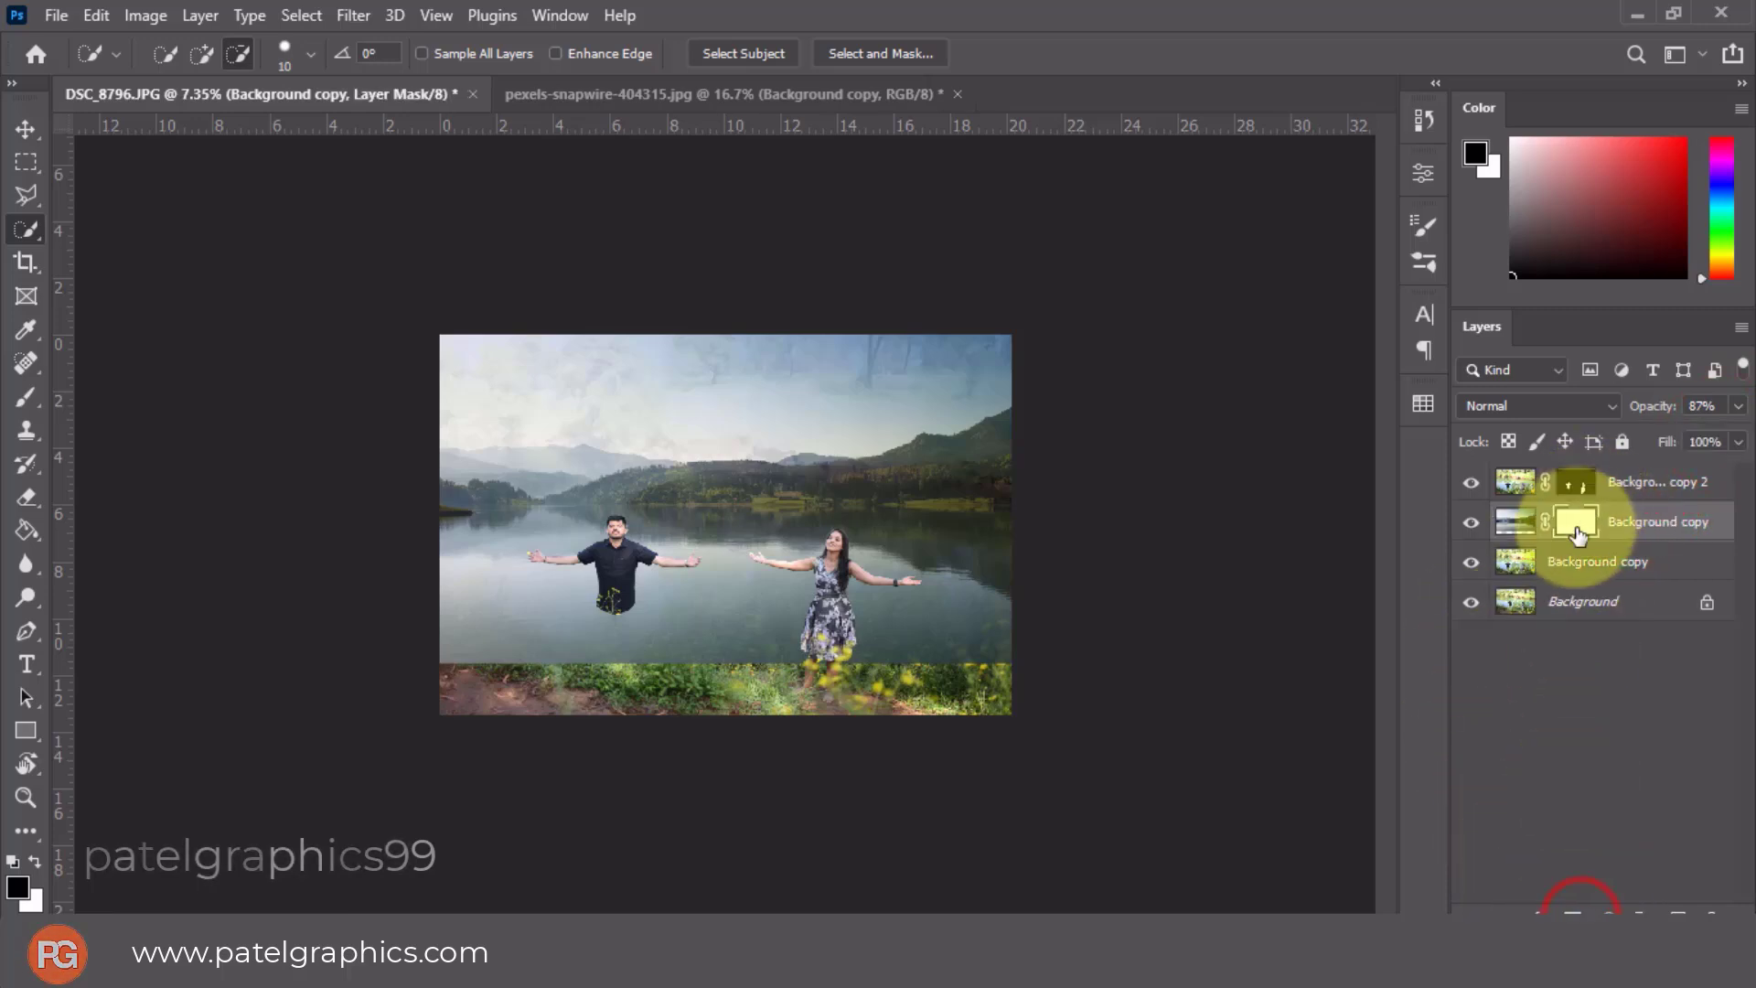
left_click(25, 396)
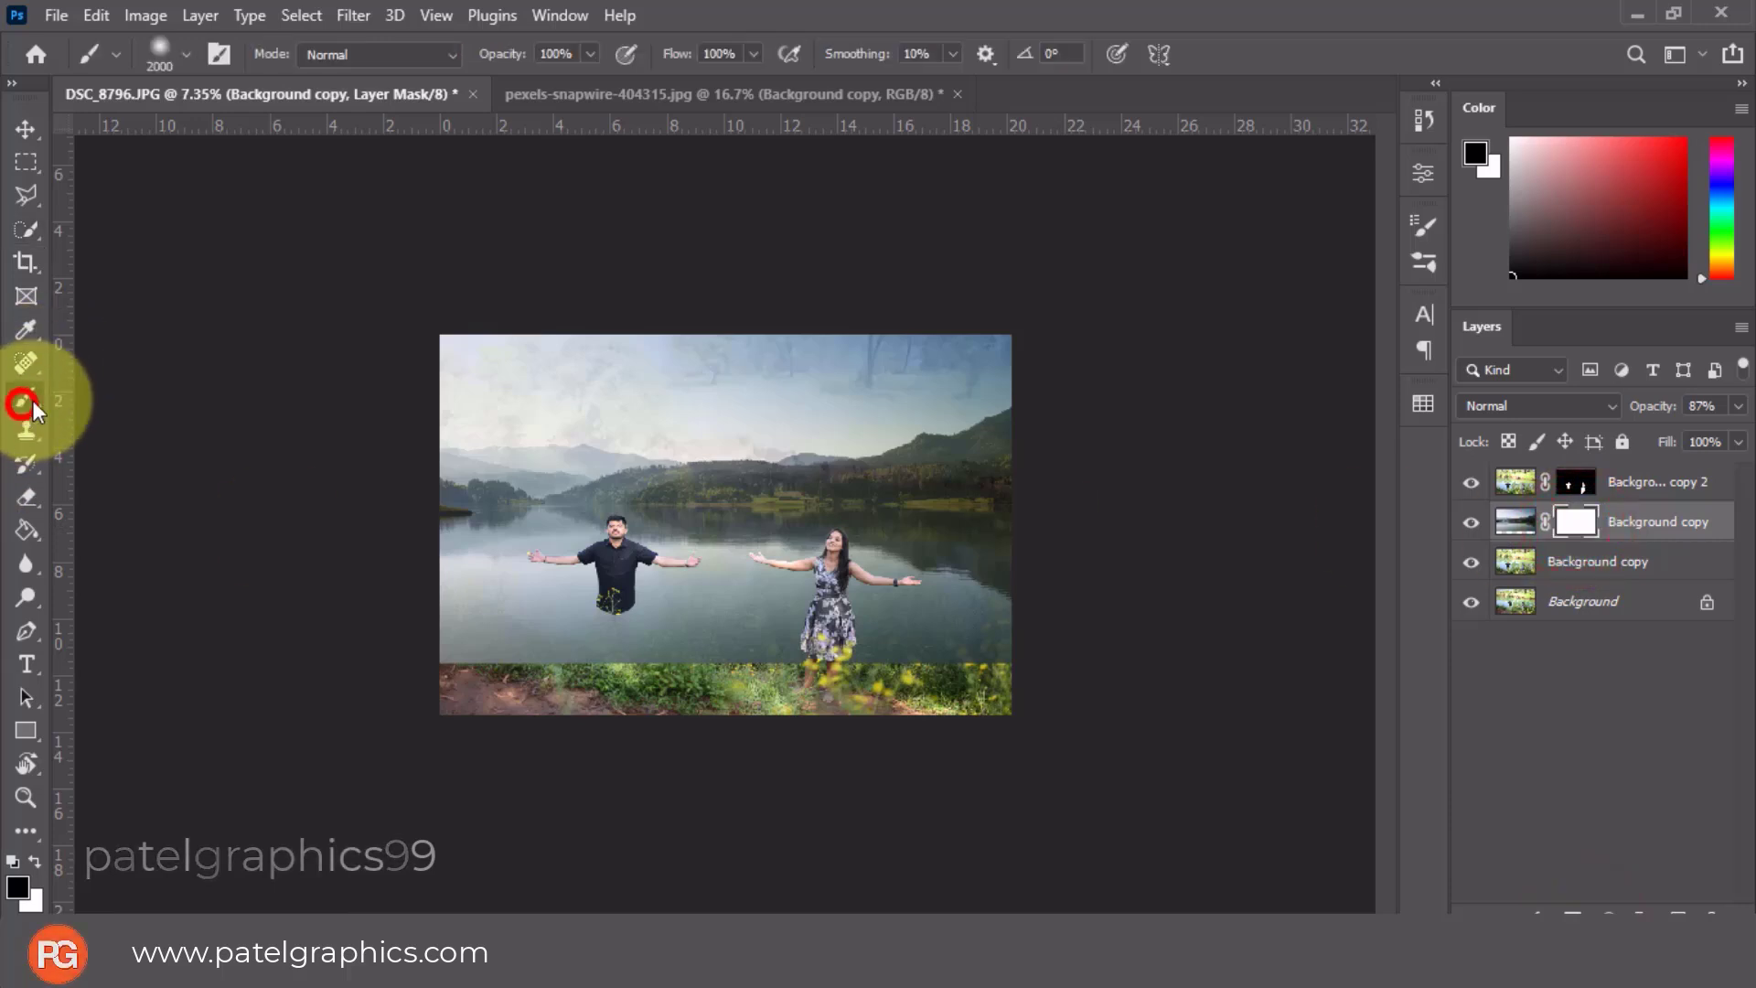
right_click(604, 638)
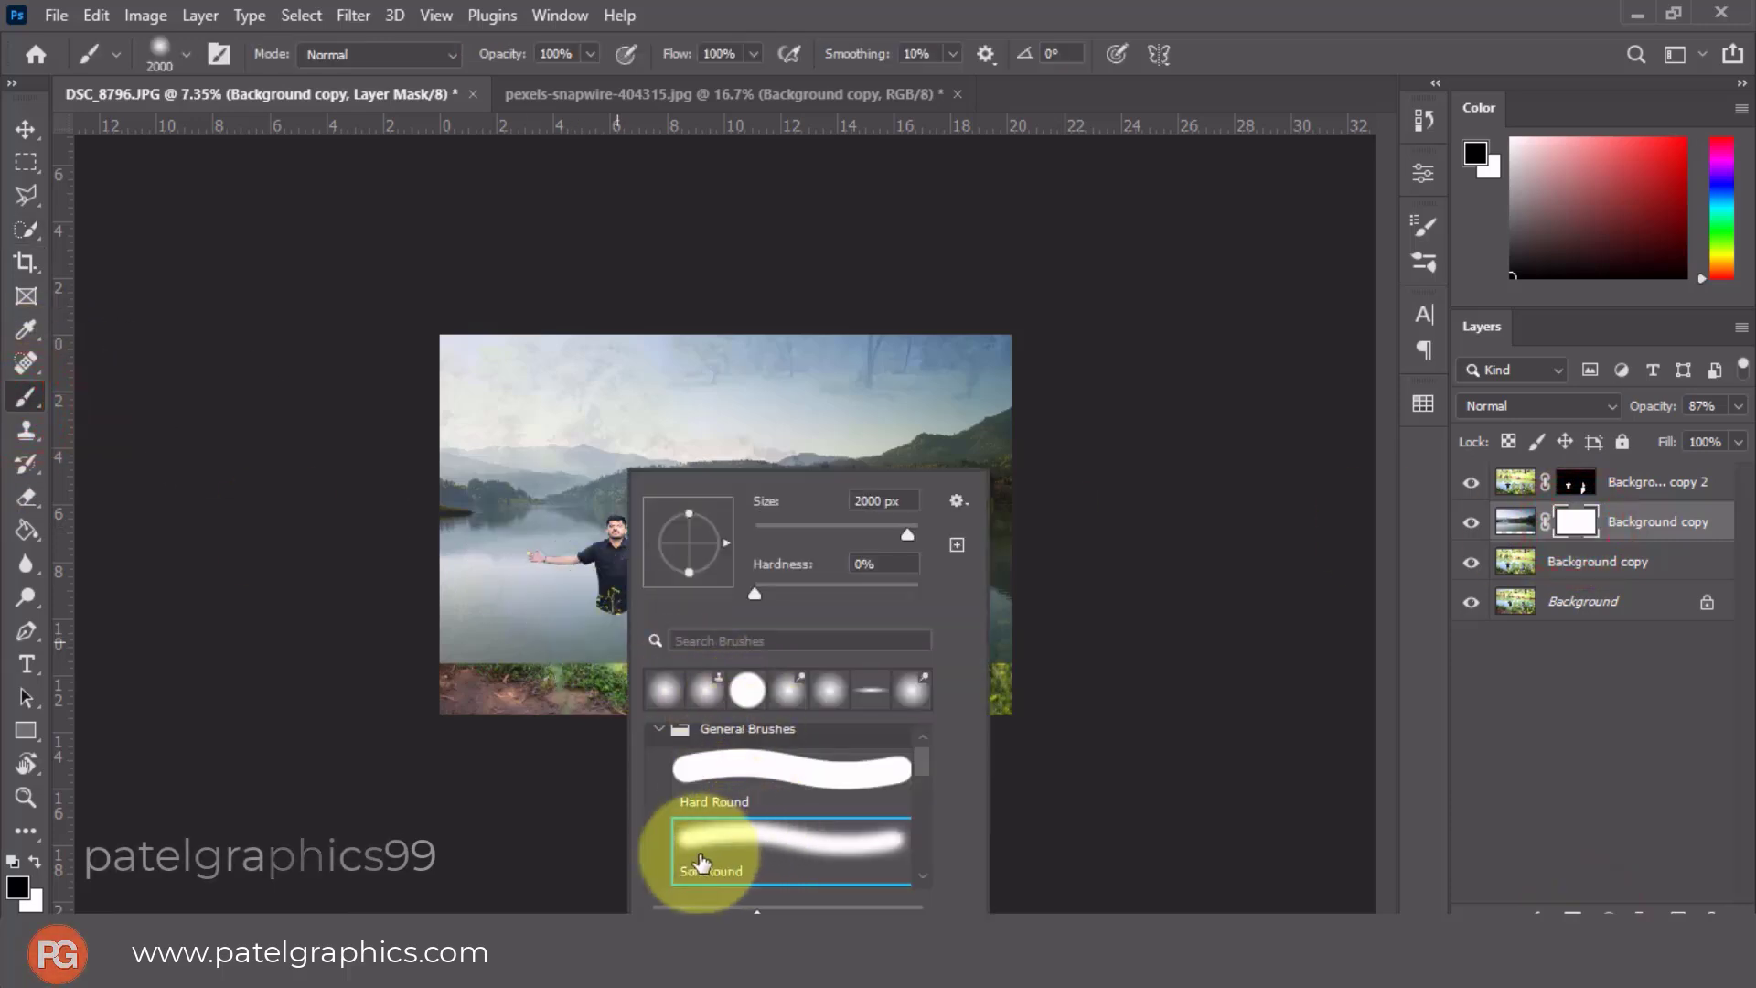
left_click(1573, 521)
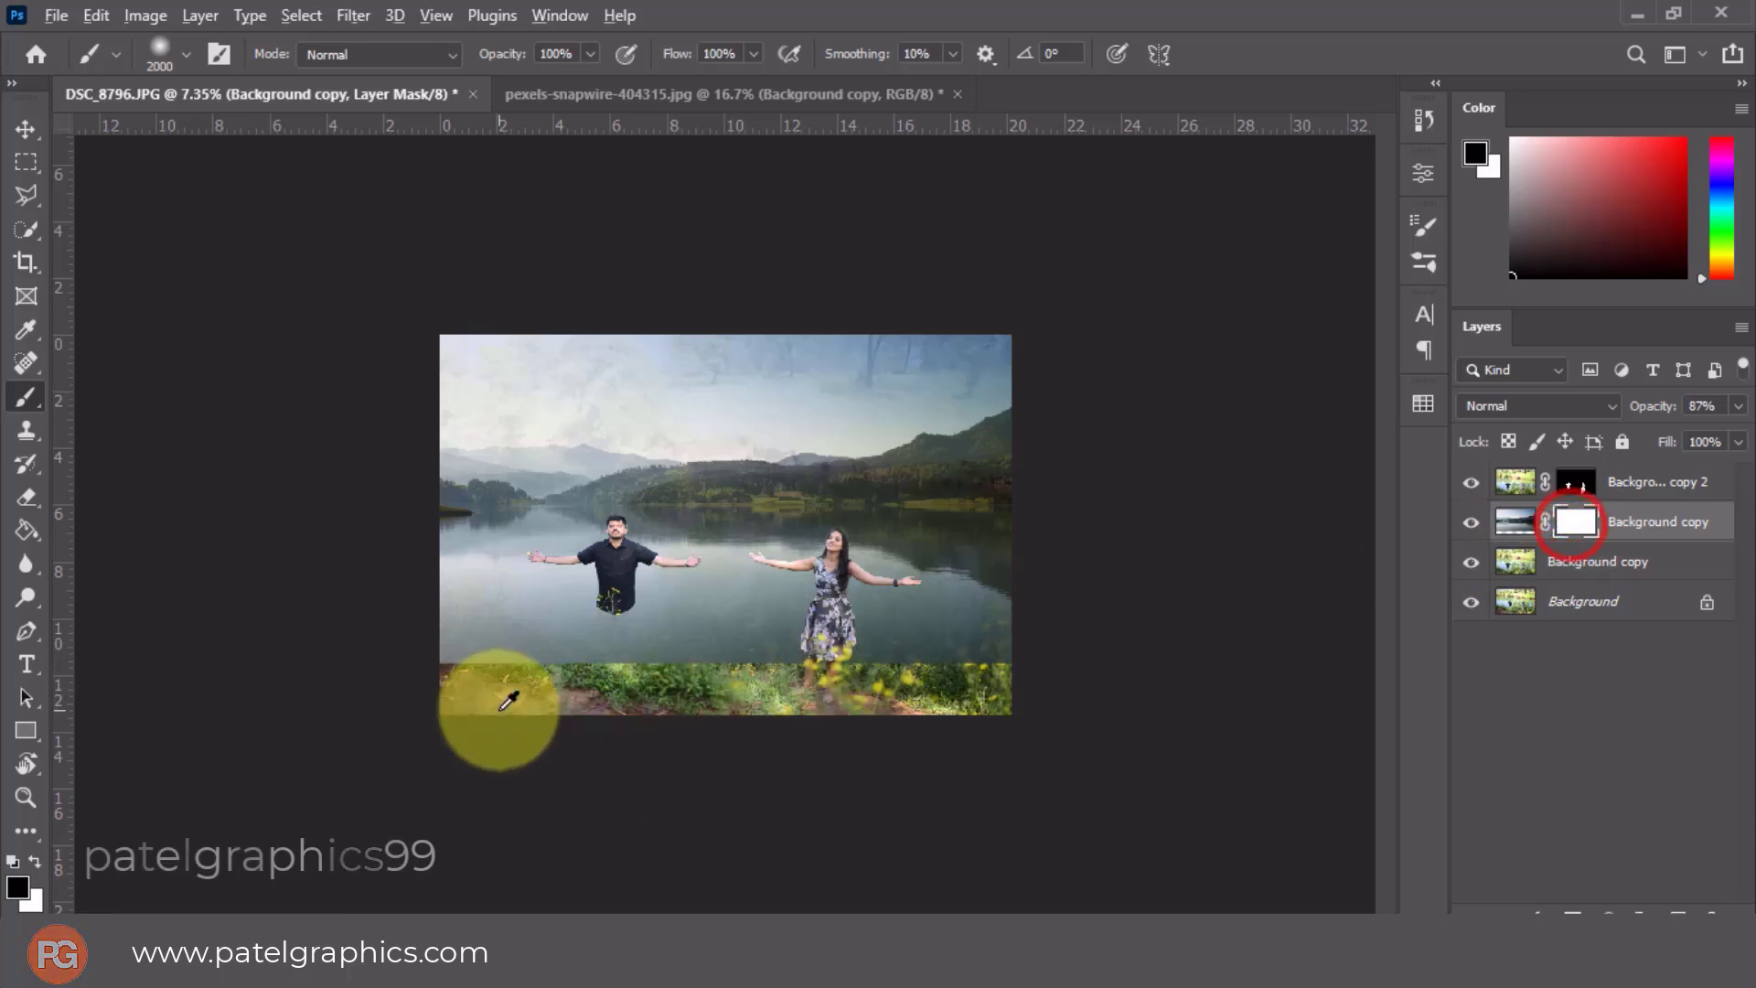
Paint the mask along the bottom to reveal the grass and restore the layer to 100% opacity.
key("ctrl+plus")
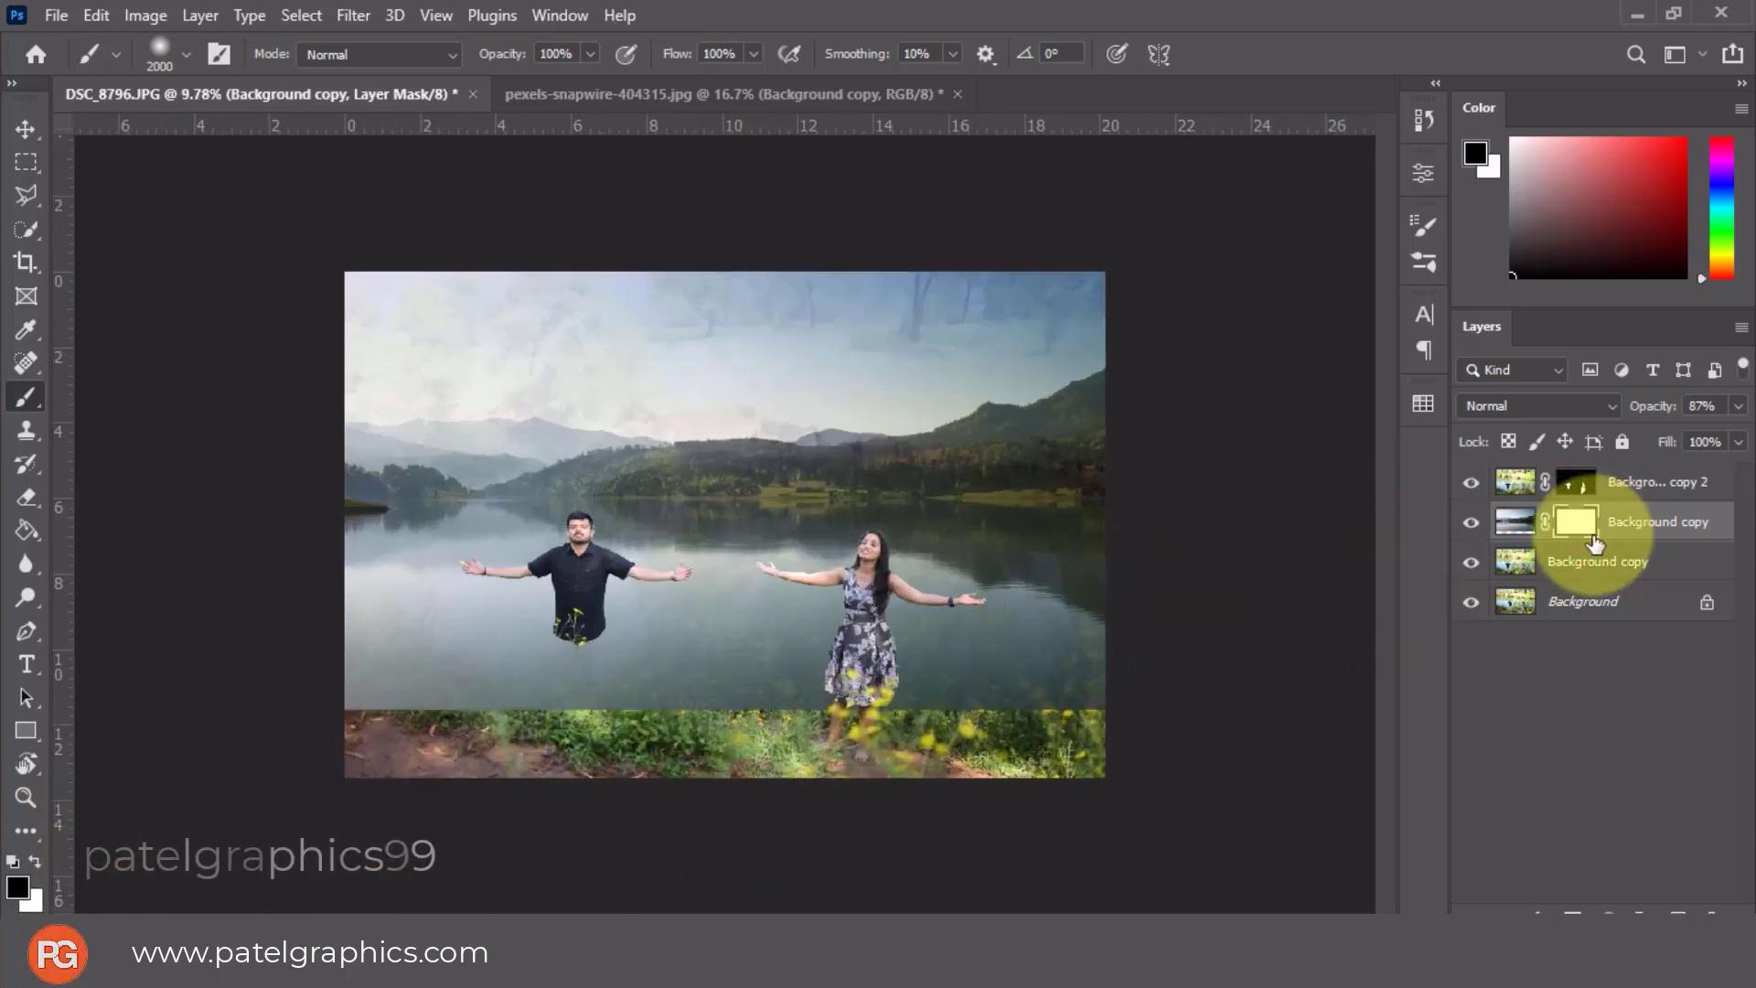
key("bracketleft")
key("bracketleft")
key("bracketleft")
left_click_drag(357, 722, 1161, 753)
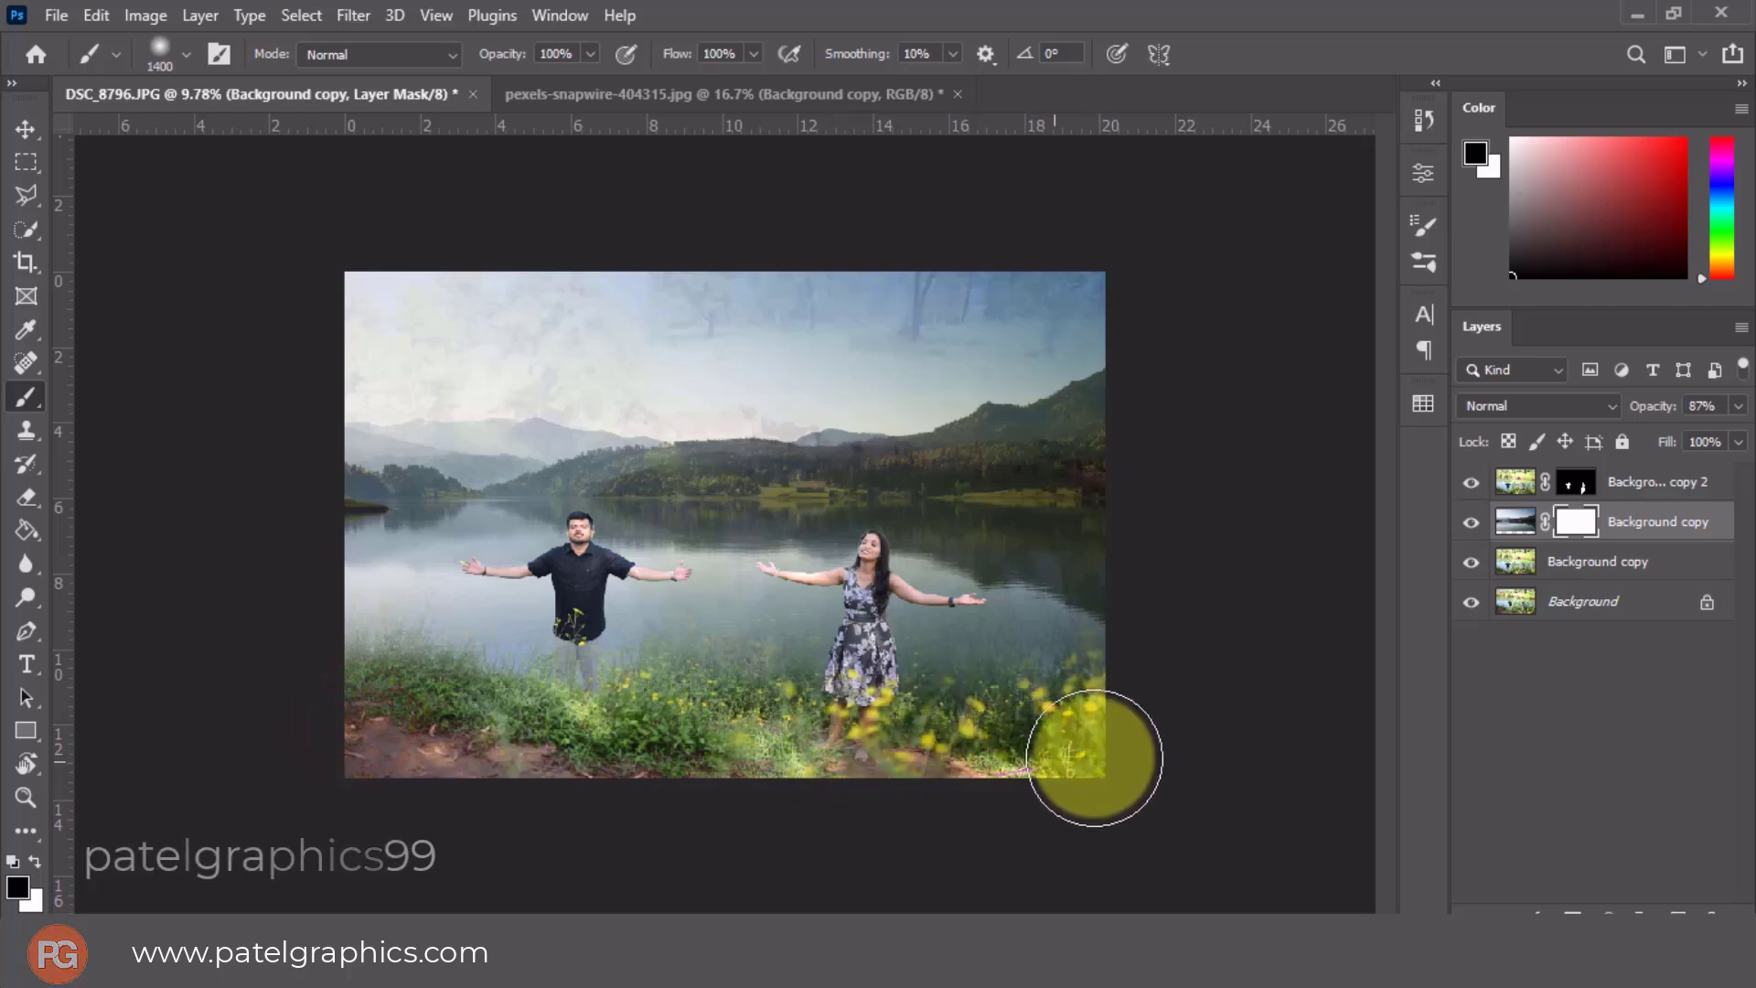
left_click(1575, 521)
key("bracketleft")
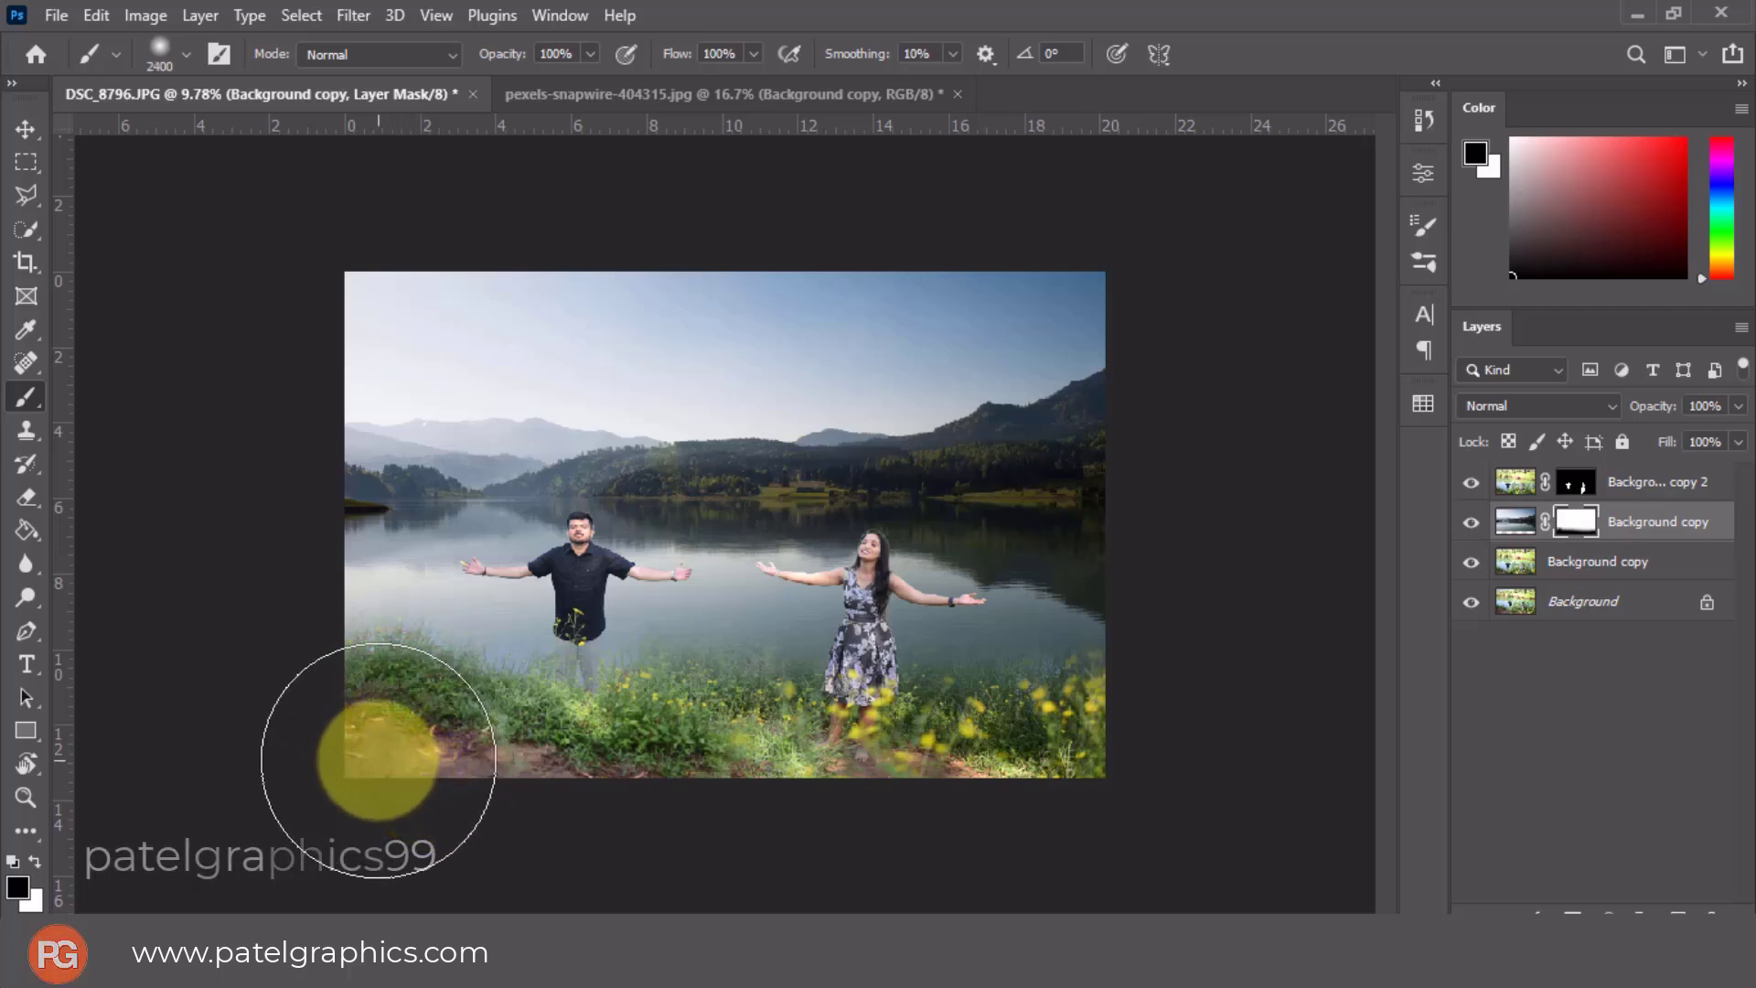
left_click_drag(377, 759, 356, 737)
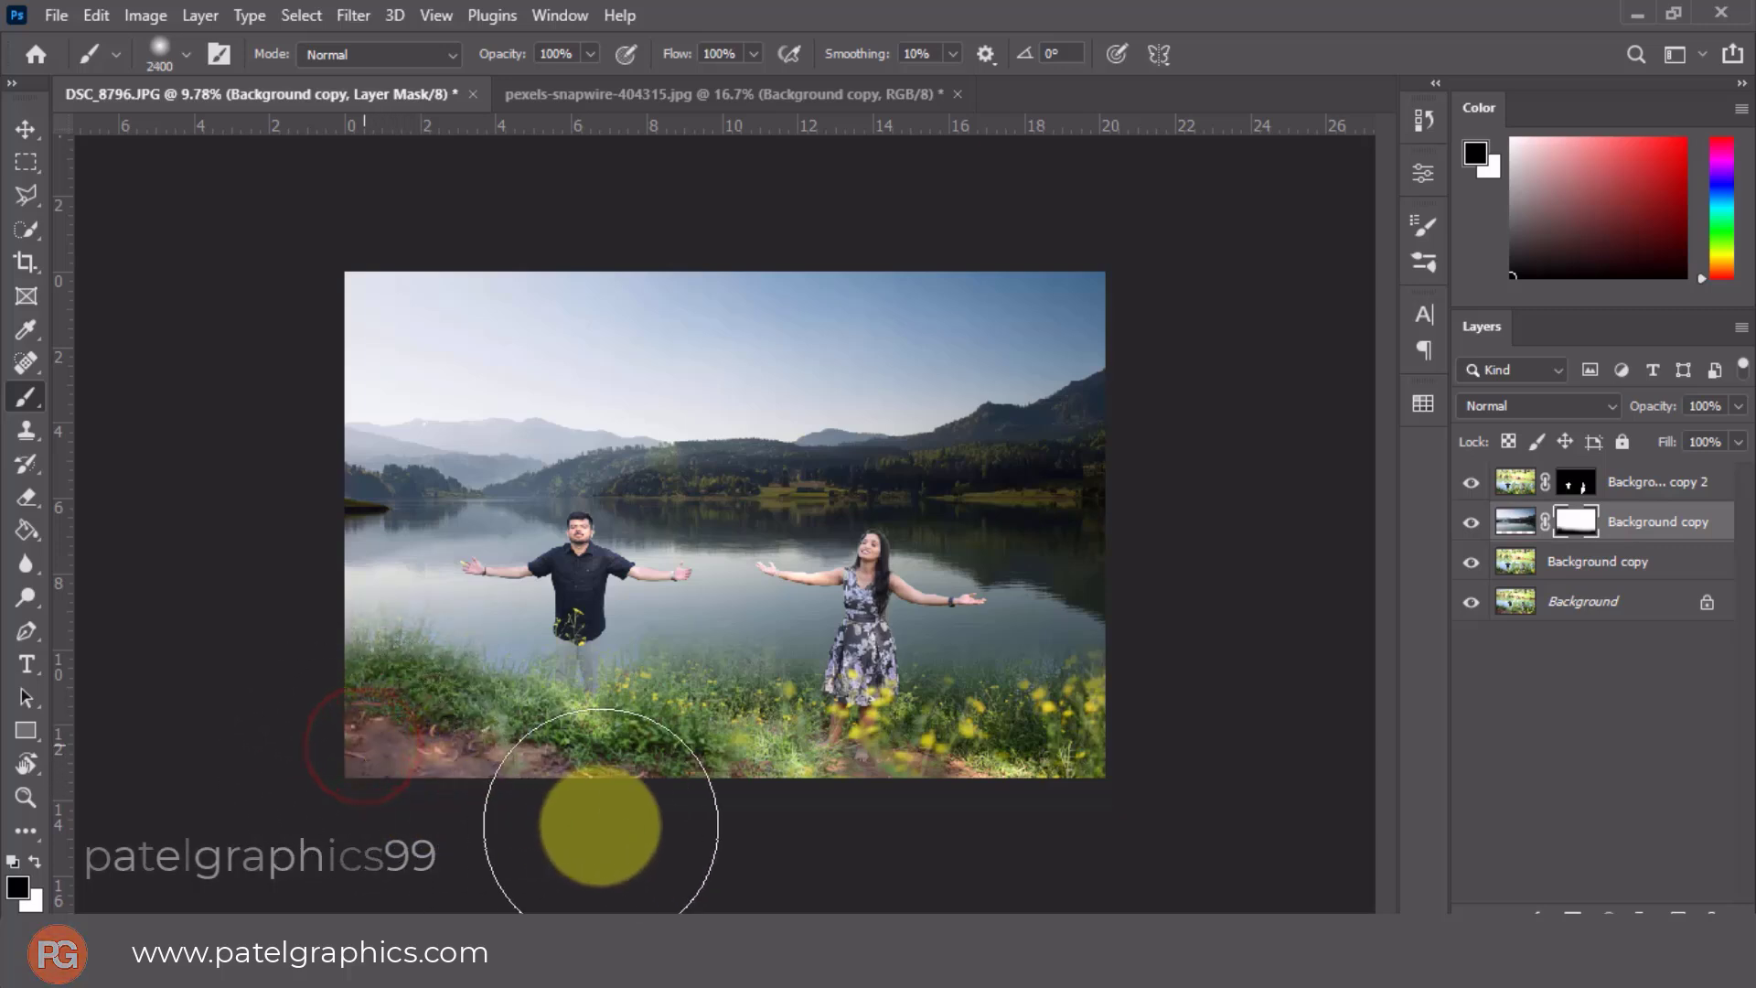
left_click_drag(701, 783, 698, 780)
left_click(685, 773)
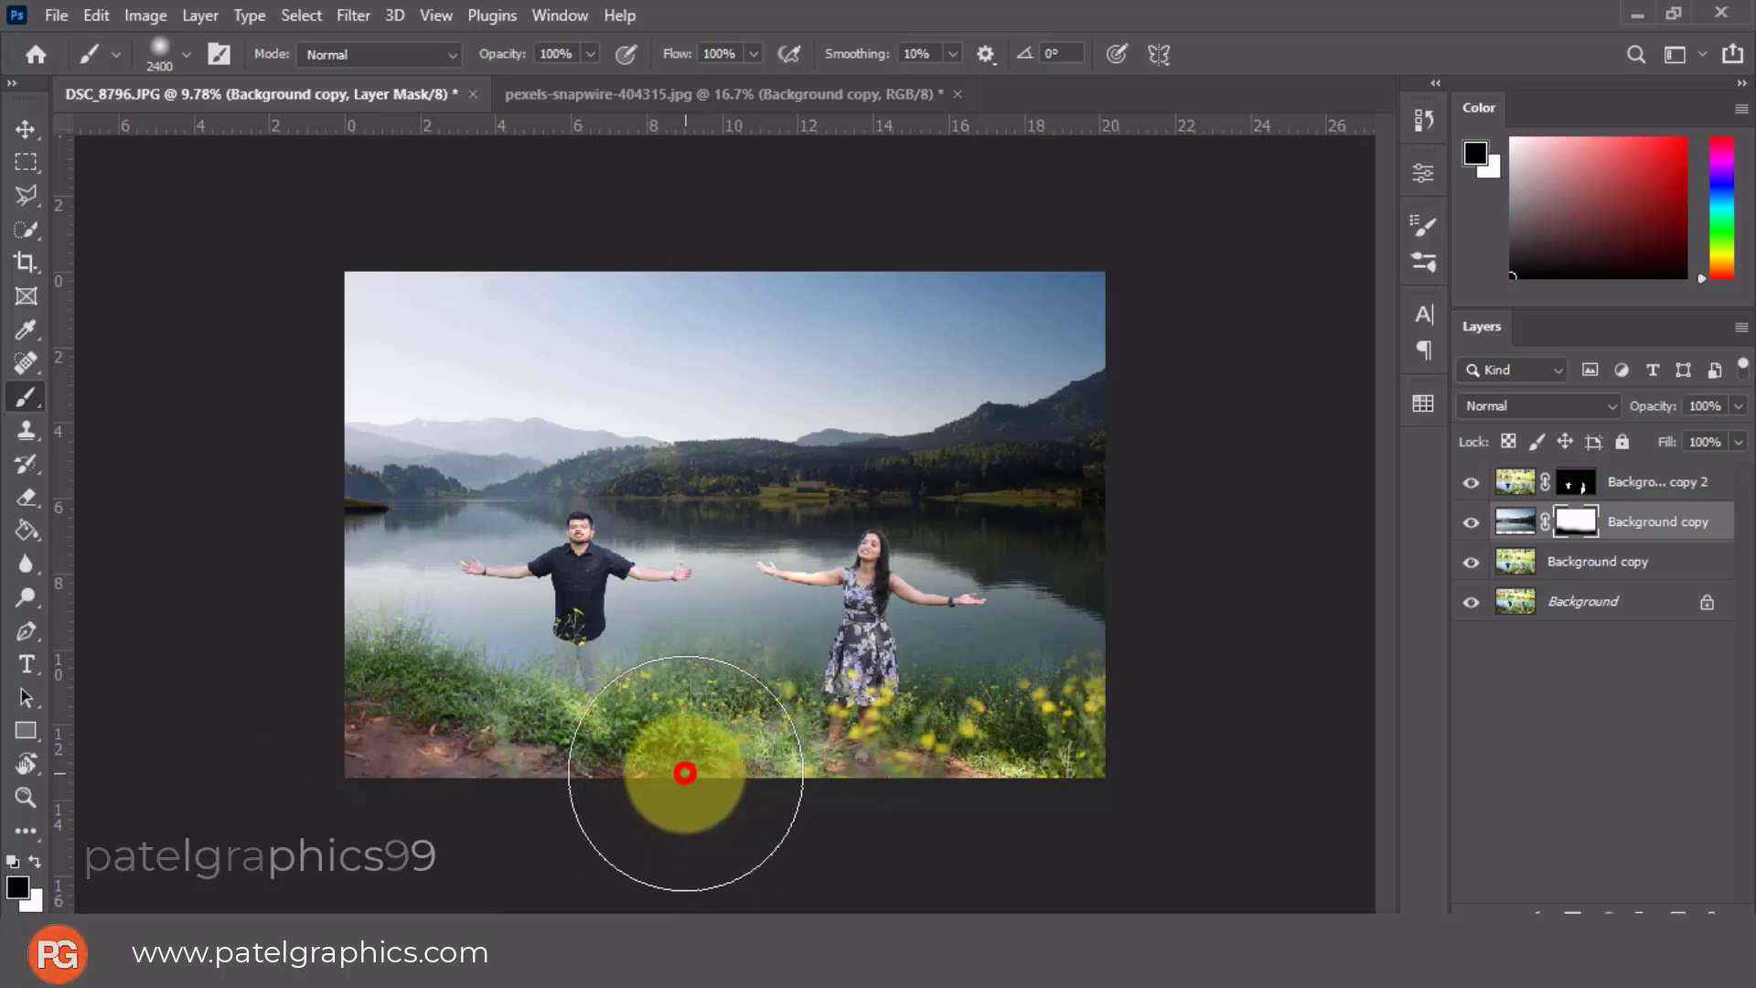
left_click(588, 783)
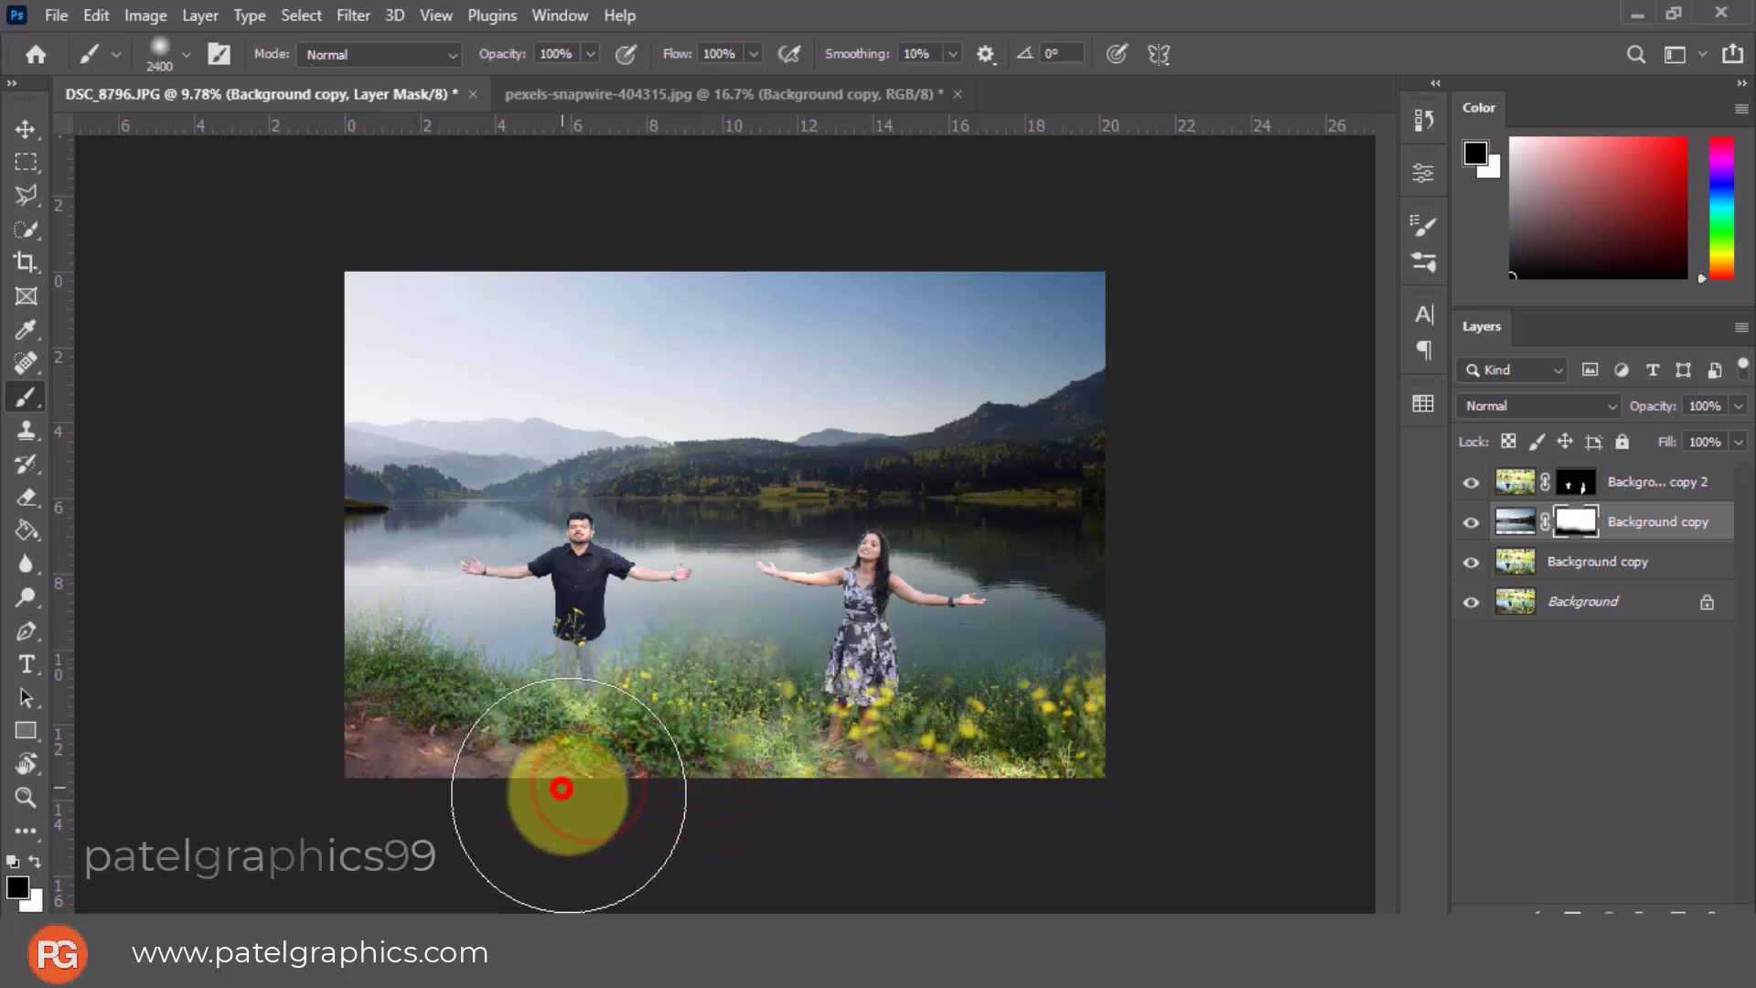
left_click(896, 813)
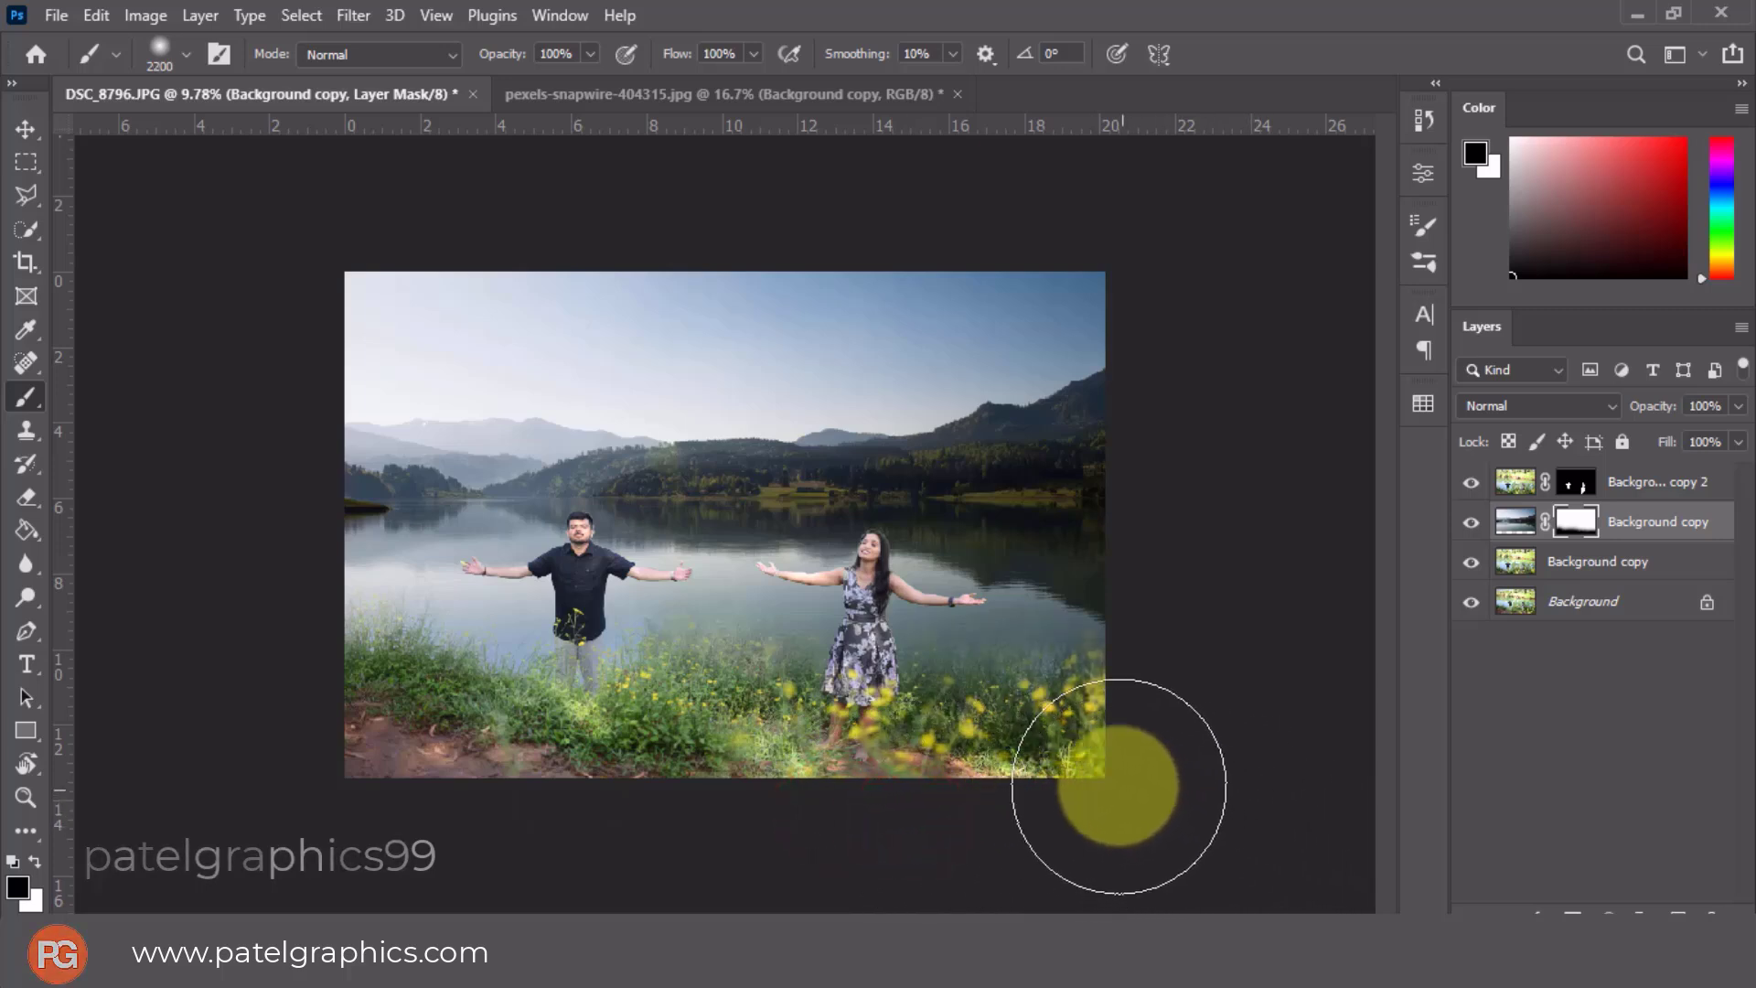
With a smaller brush, dab the mask across the foreground grass from lower right to lower left.
key("bracketleft")
key("bracketleft")
key("bracketleft")
left_click(1043, 719)
left_click(980, 731)
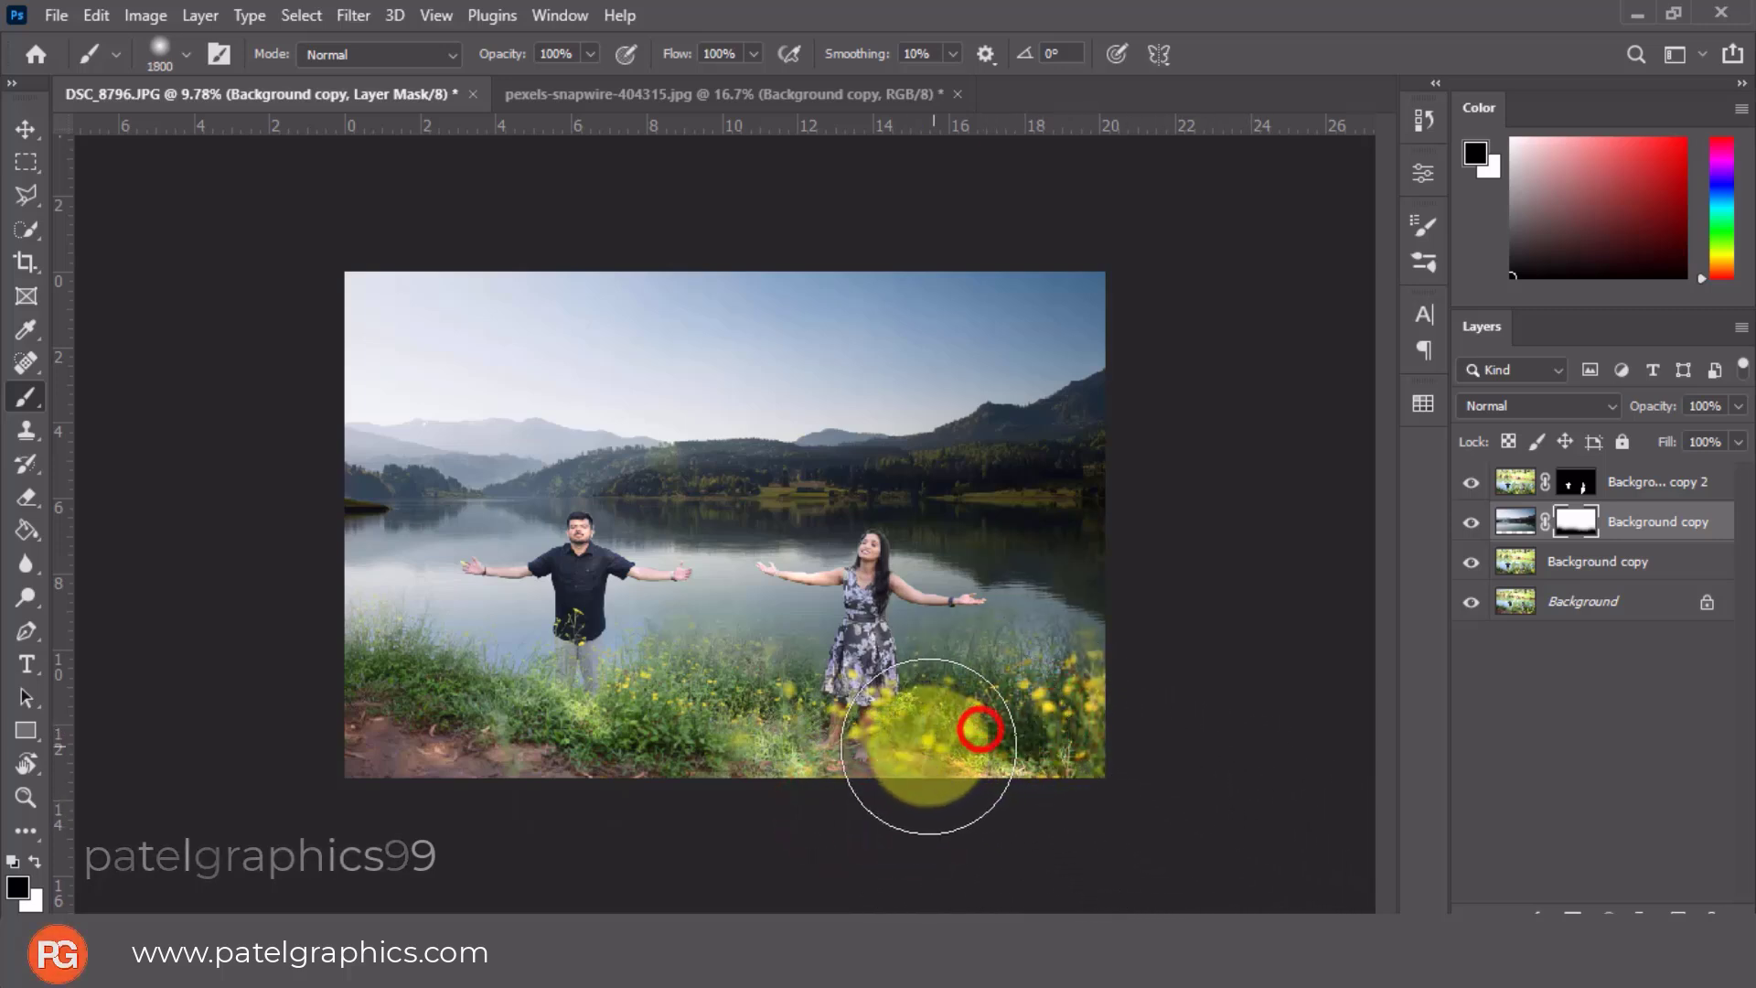
left_click(915, 752)
left_click(831, 755)
left_click(778, 755)
left_click(682, 729)
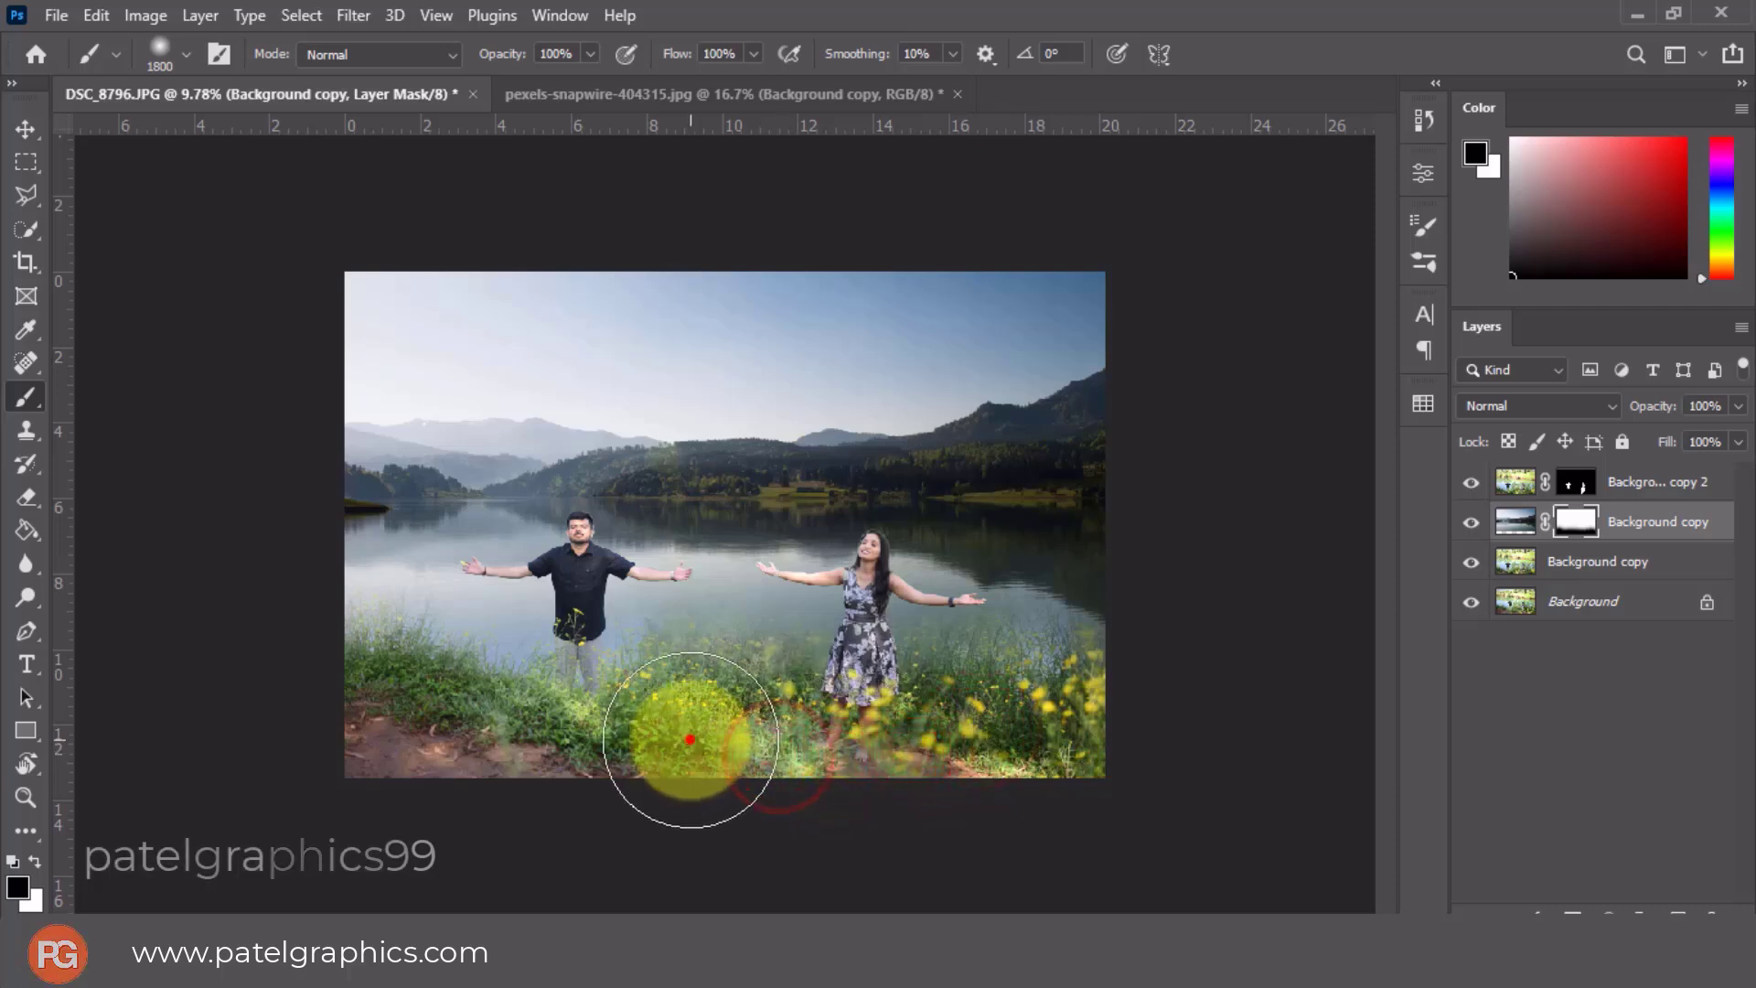
left_click(726, 715)
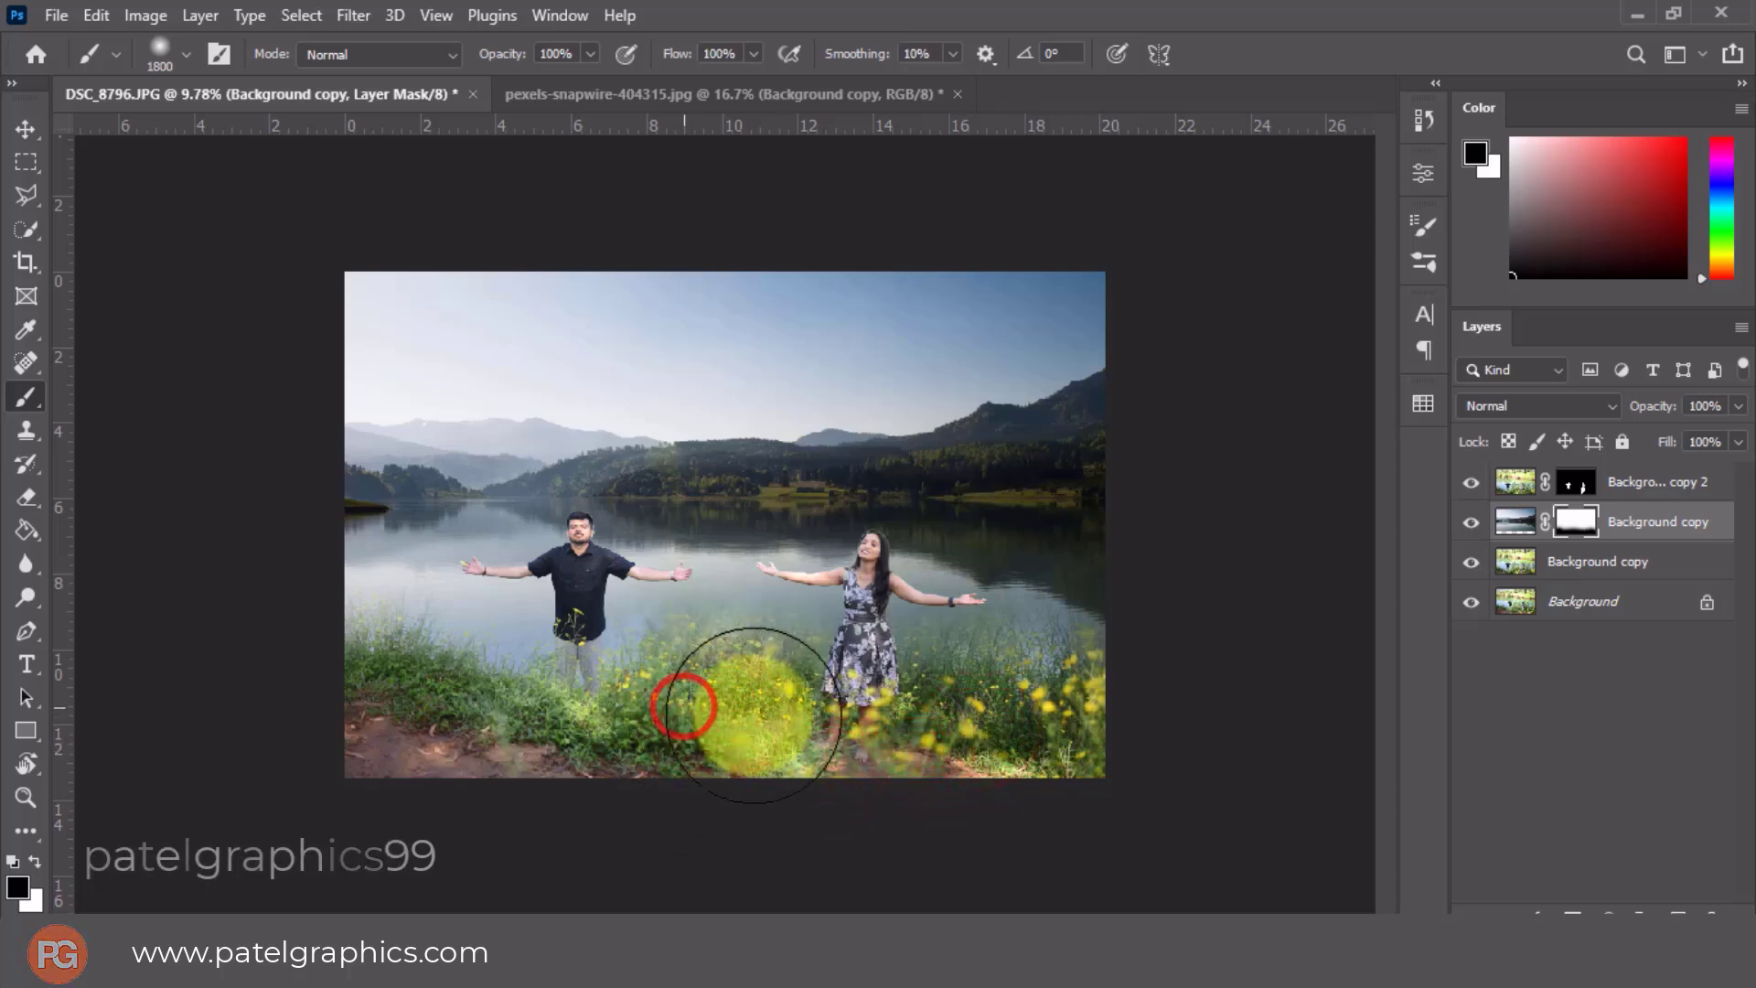
left_click(524, 730)
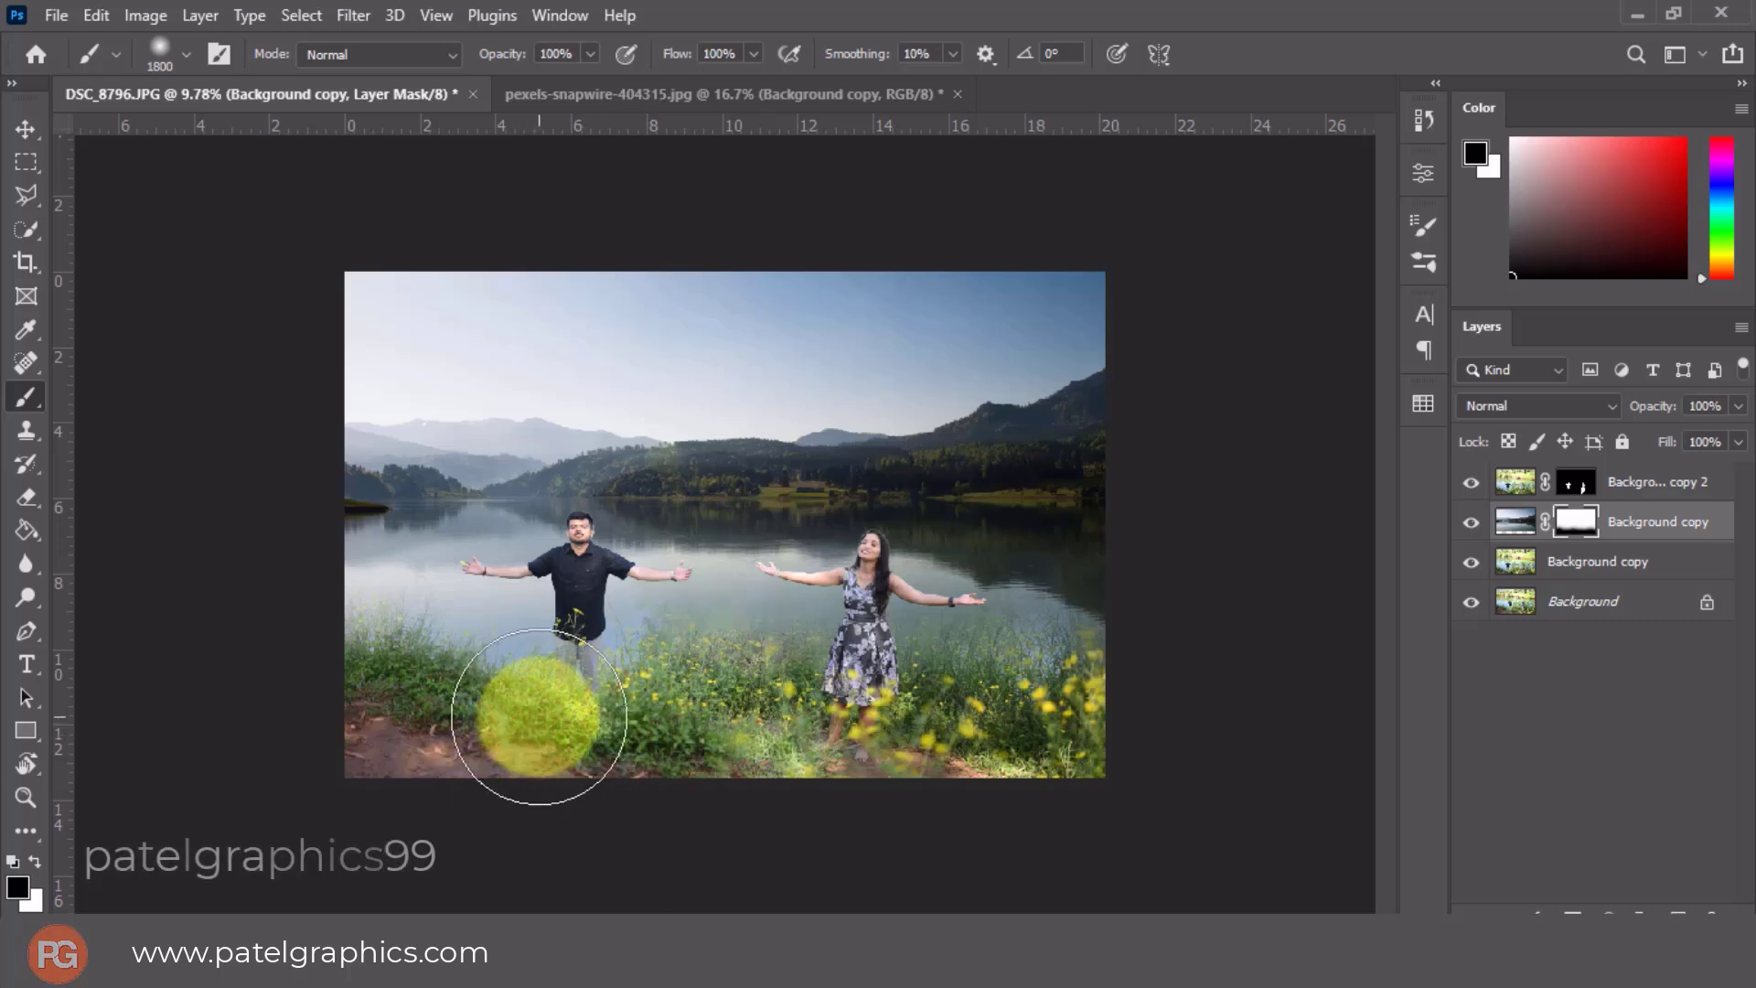
left_click(439, 735)
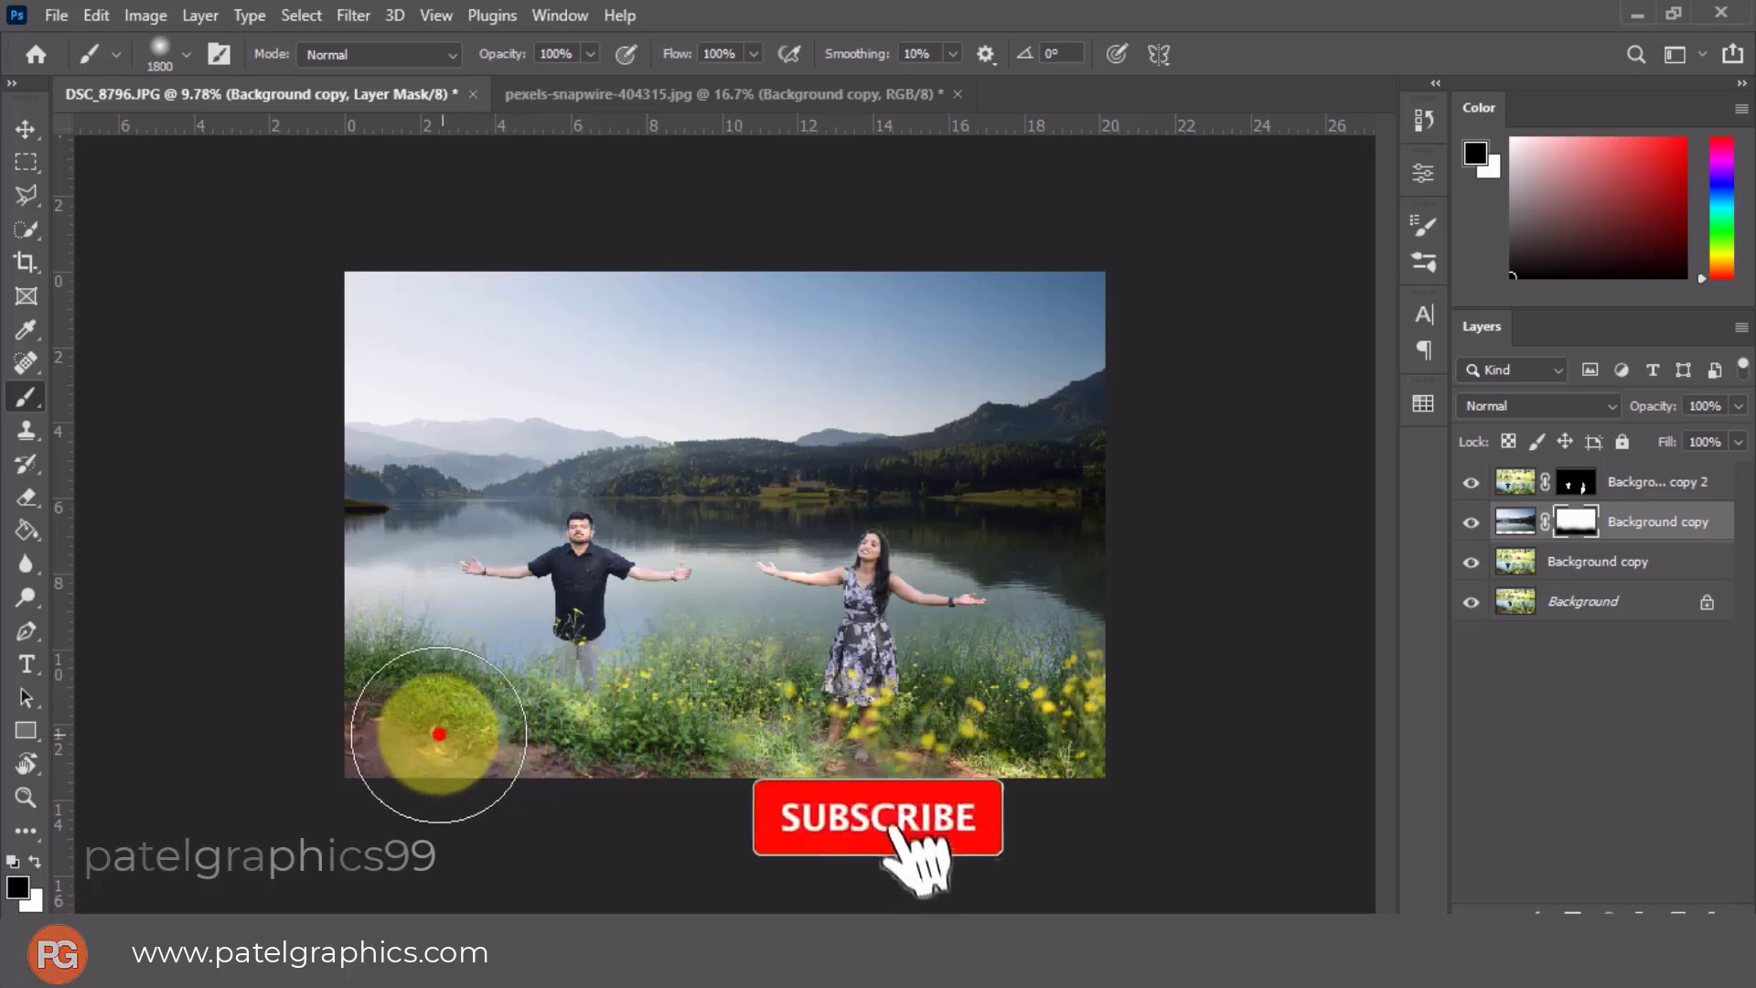
Zoom in and paint the mask with a smaller brush to reveal the man's hand over the water.
scroll(548, 609, "up", 1)
scroll(549, 625, "up", 1)
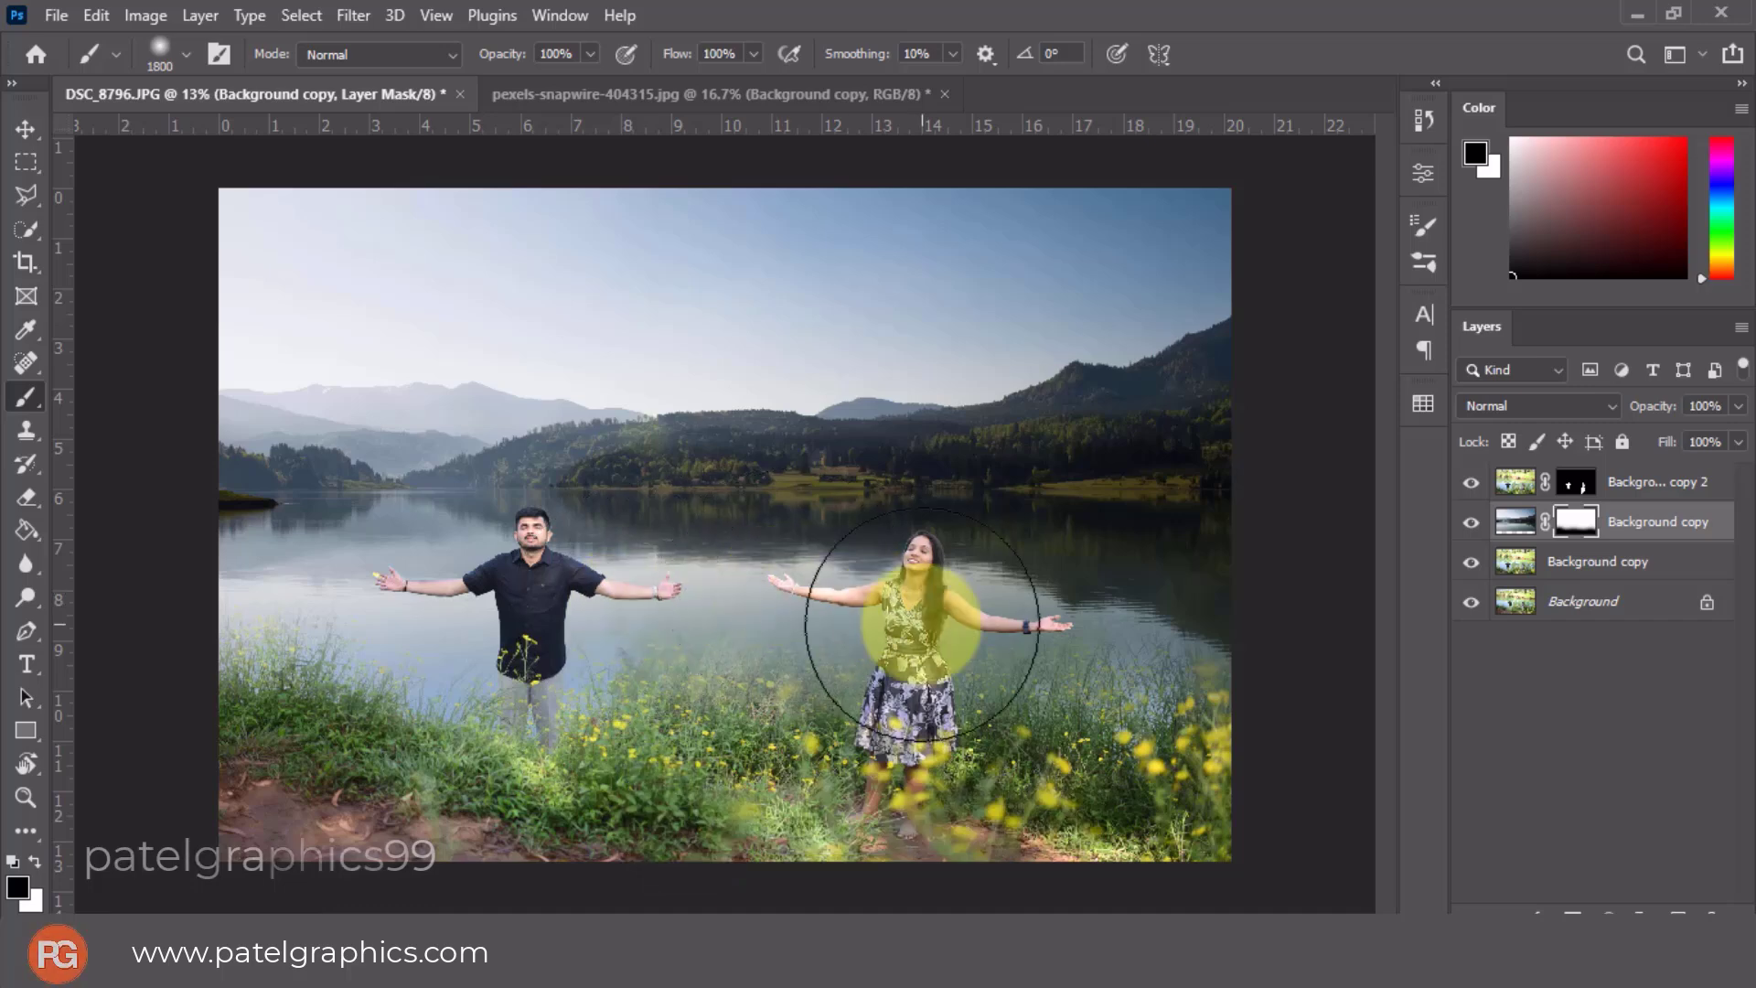
scroll(894, 599, "up", 2)
scroll(885, 586, "up", 2)
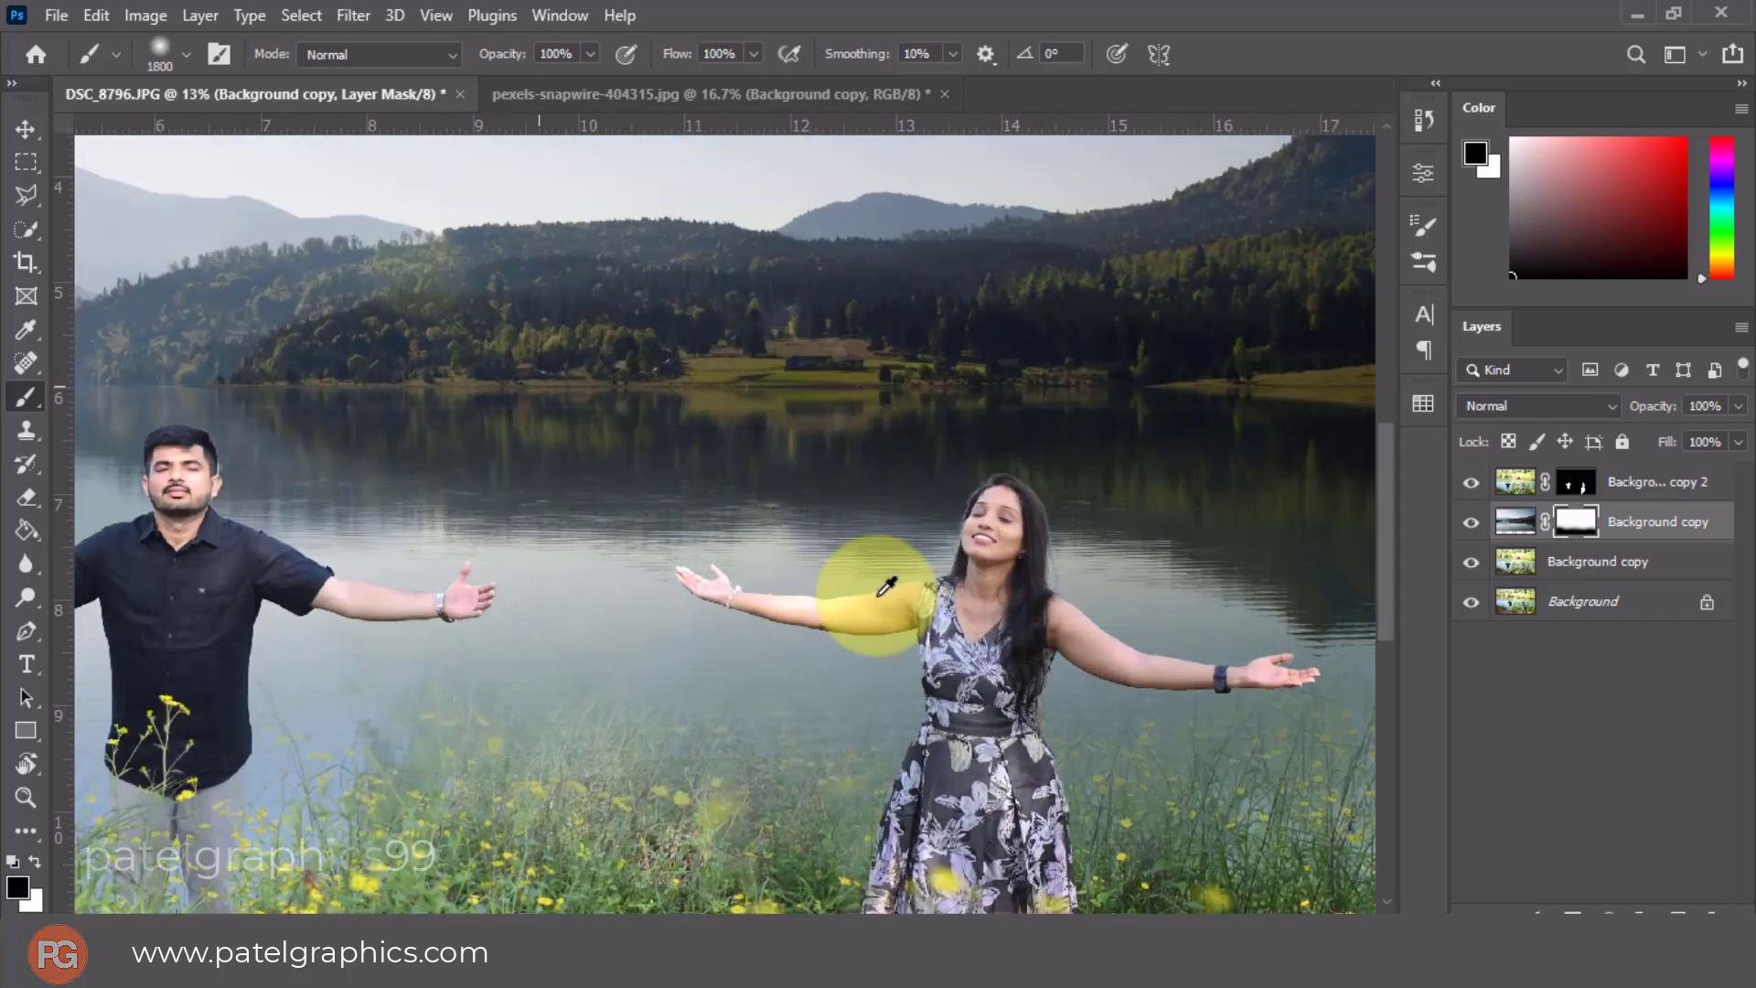
scroll(885, 586, "down", 1)
scroll(885, 585, "down", 1)
scroll(885, 585, "down", 1)
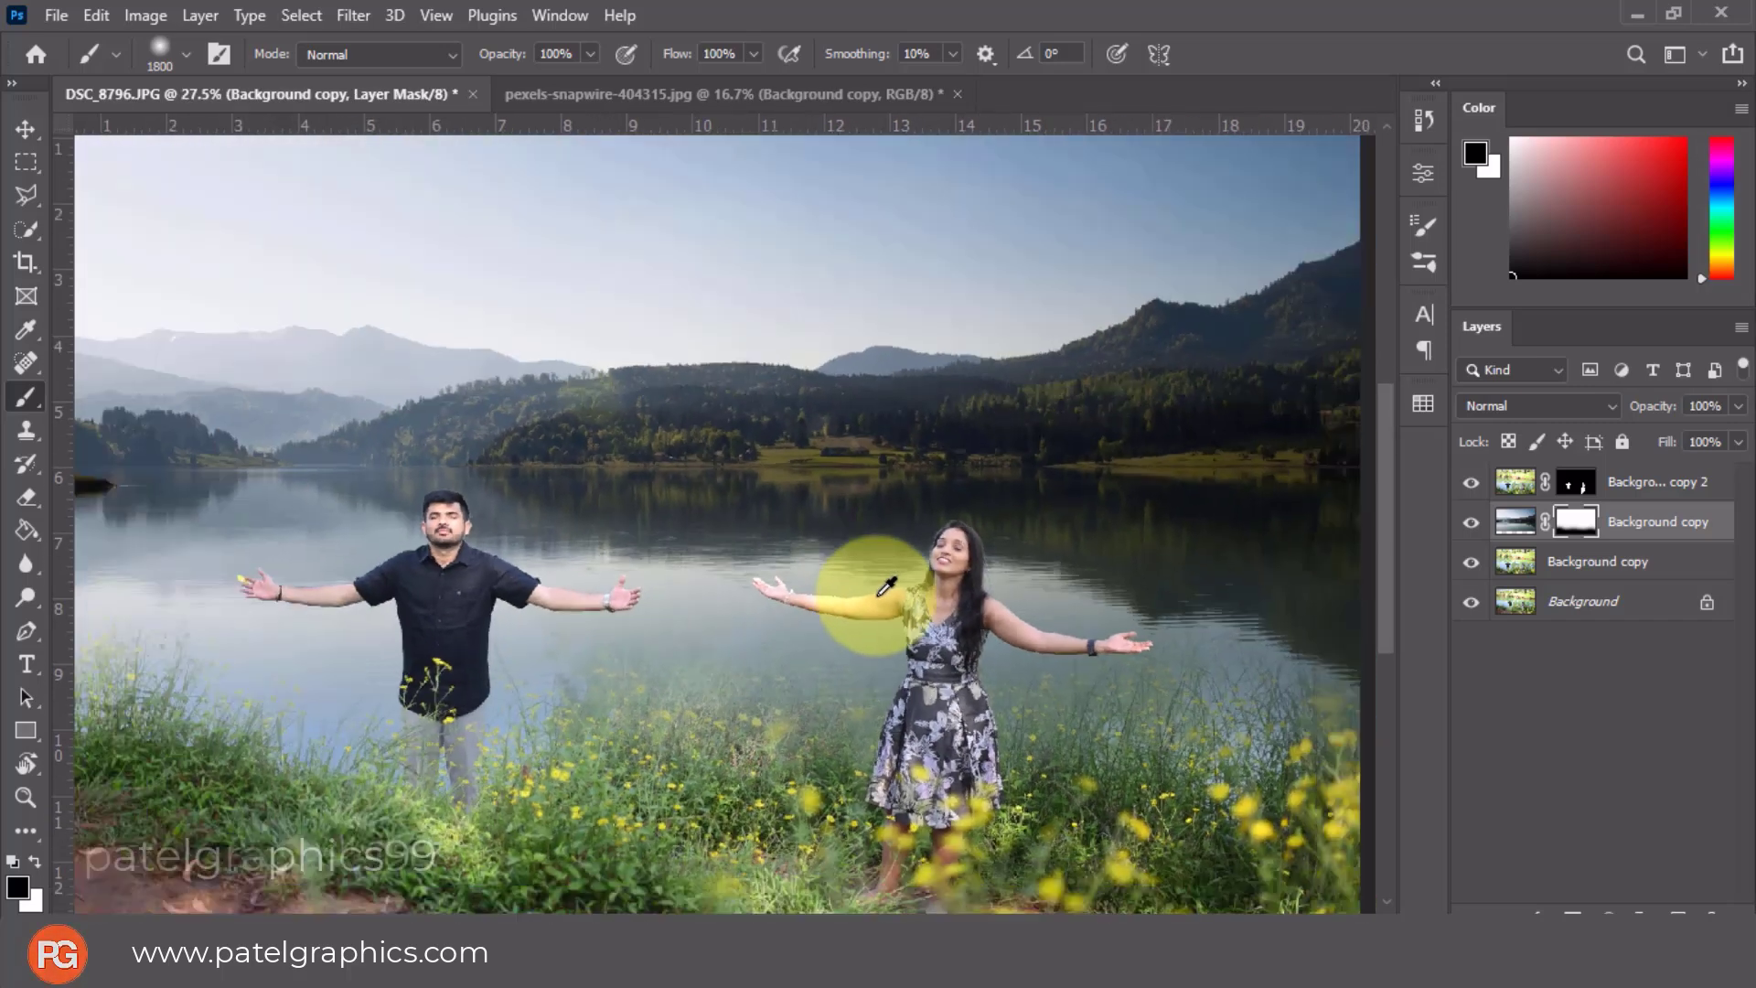
scroll(885, 586, "down", 1)
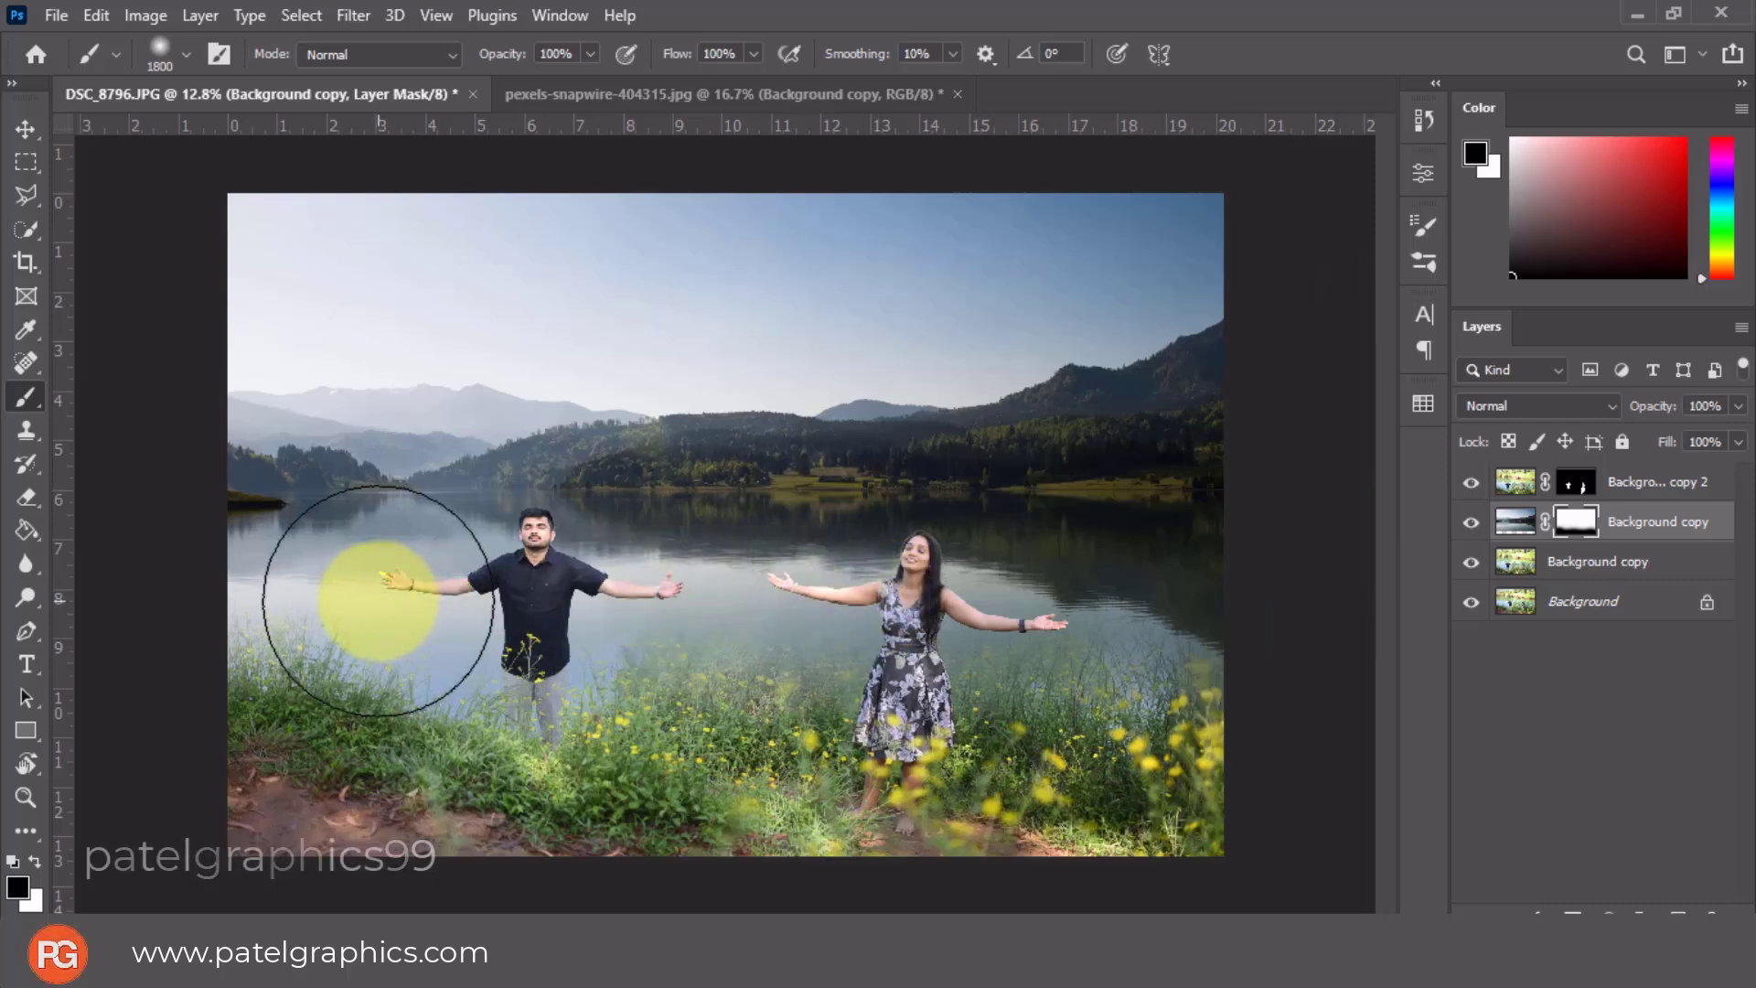
key("bracketleft")
key("bracketleft")
key("bracketleft")
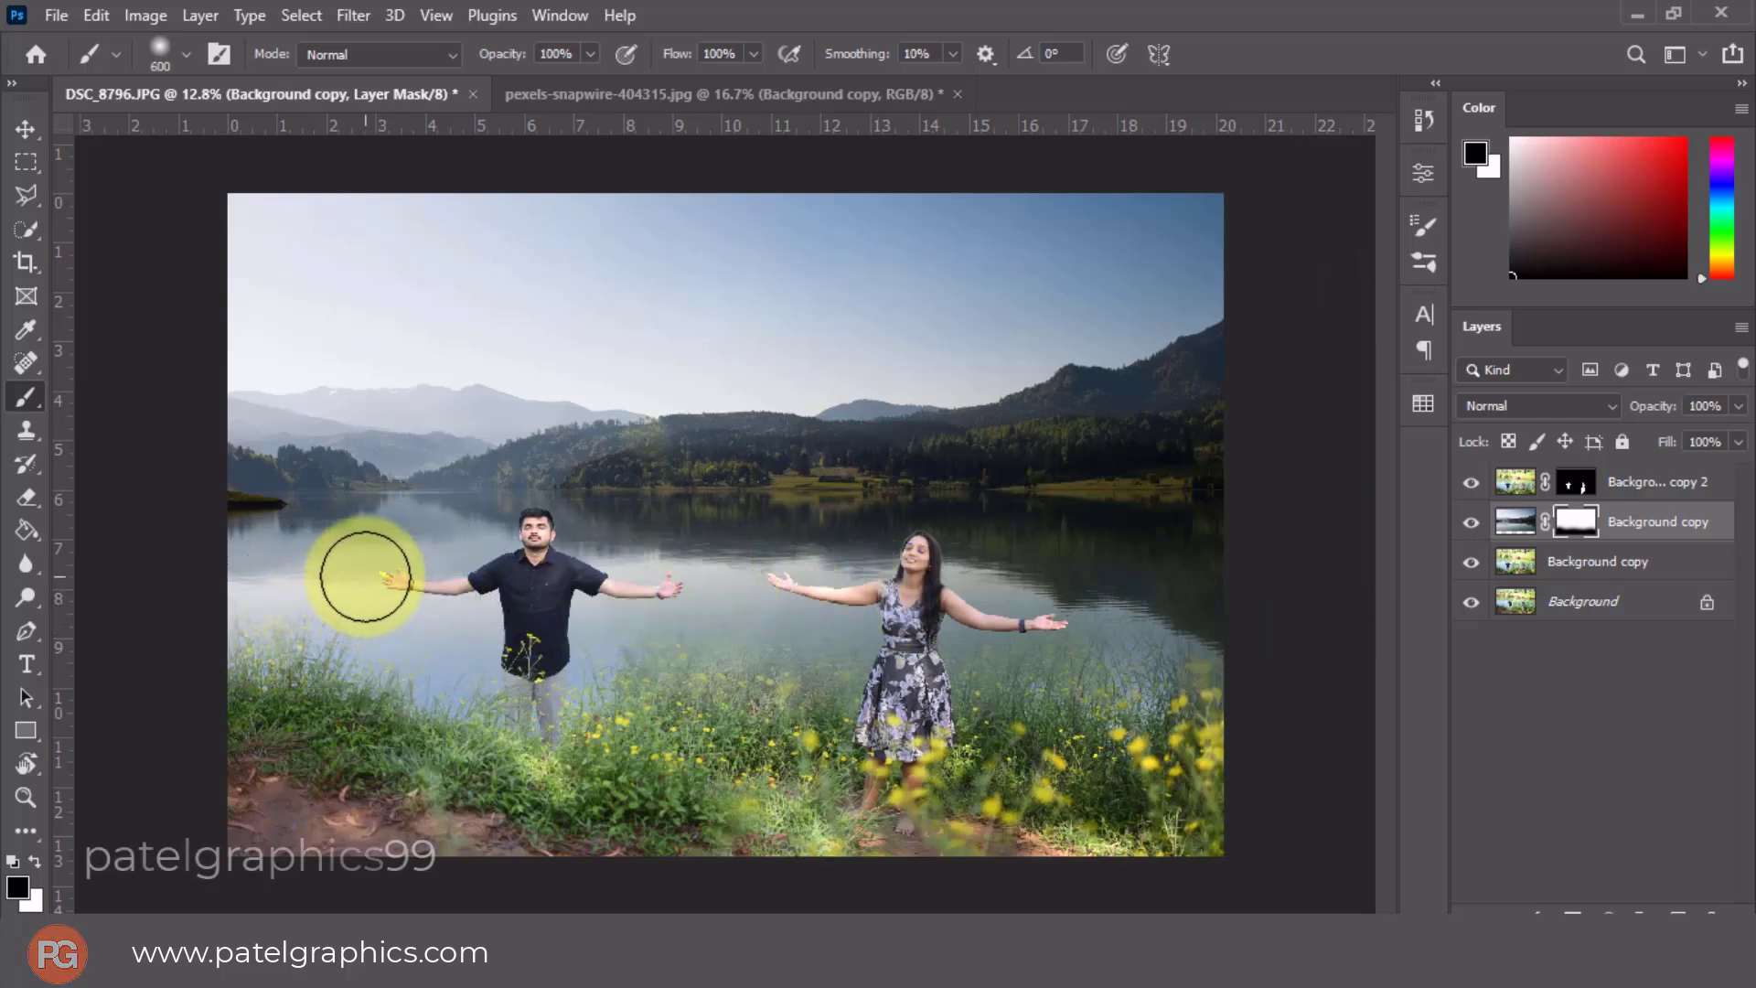
left_click(372, 581)
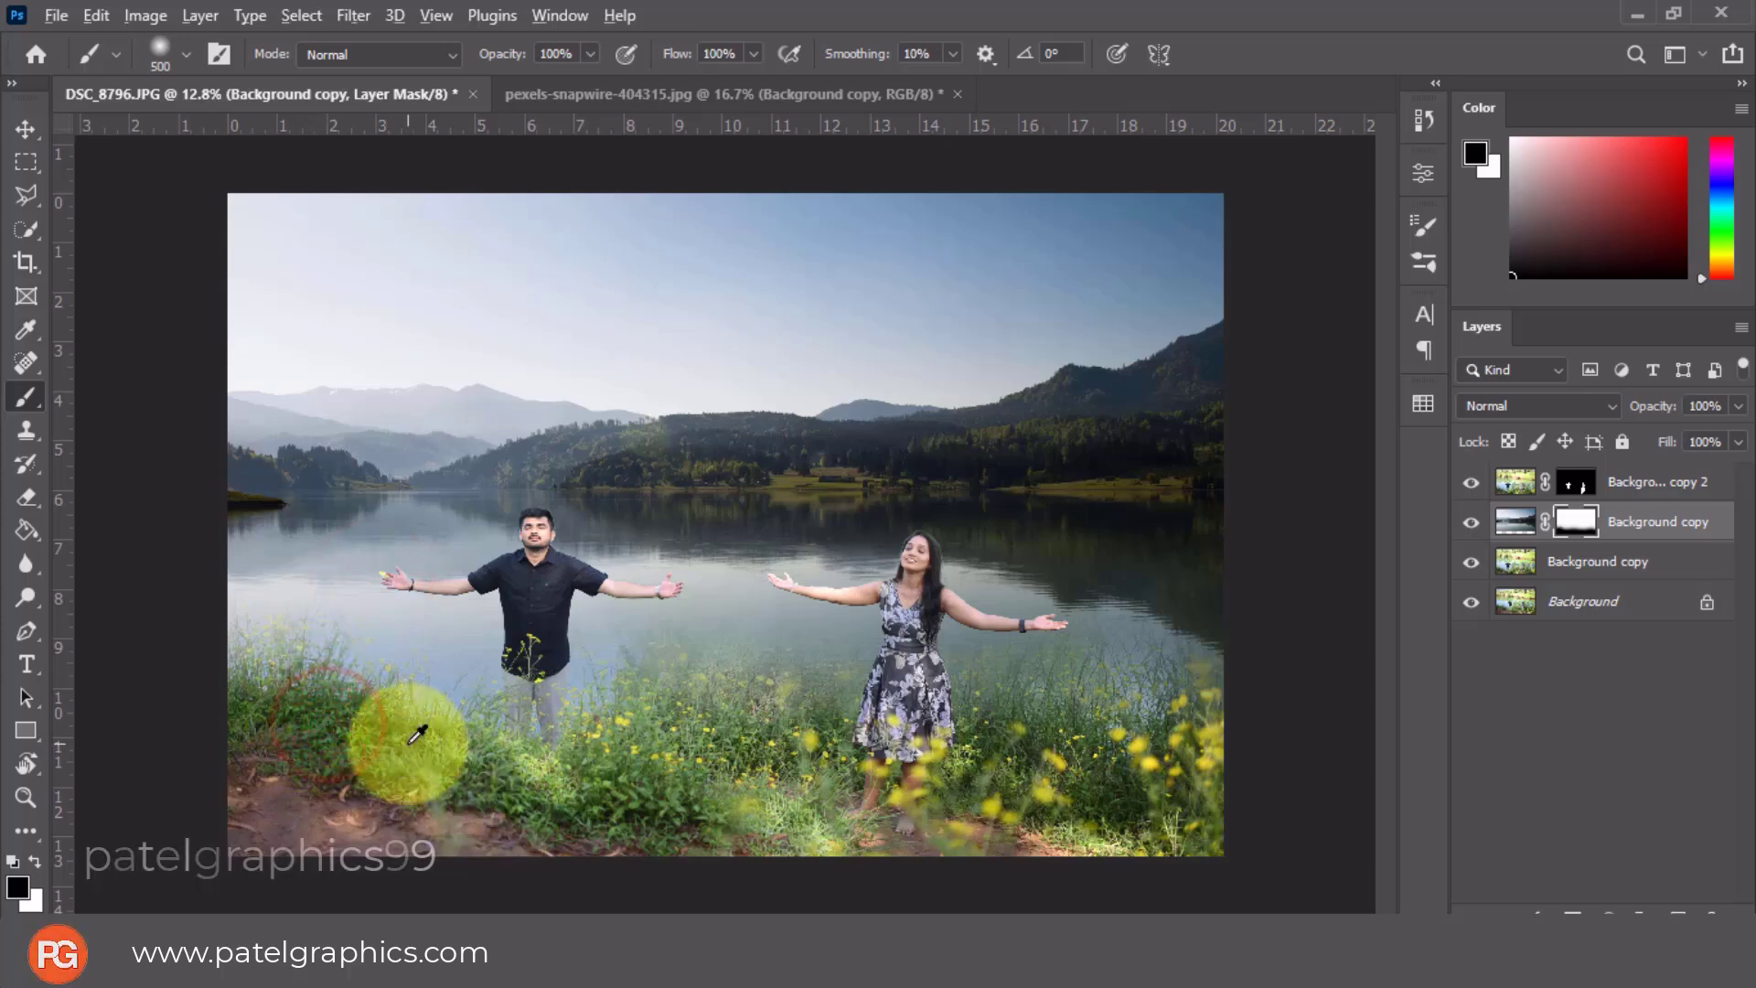
scroll(417, 735, "down", 2)
scroll(487, 699, "up", 1)
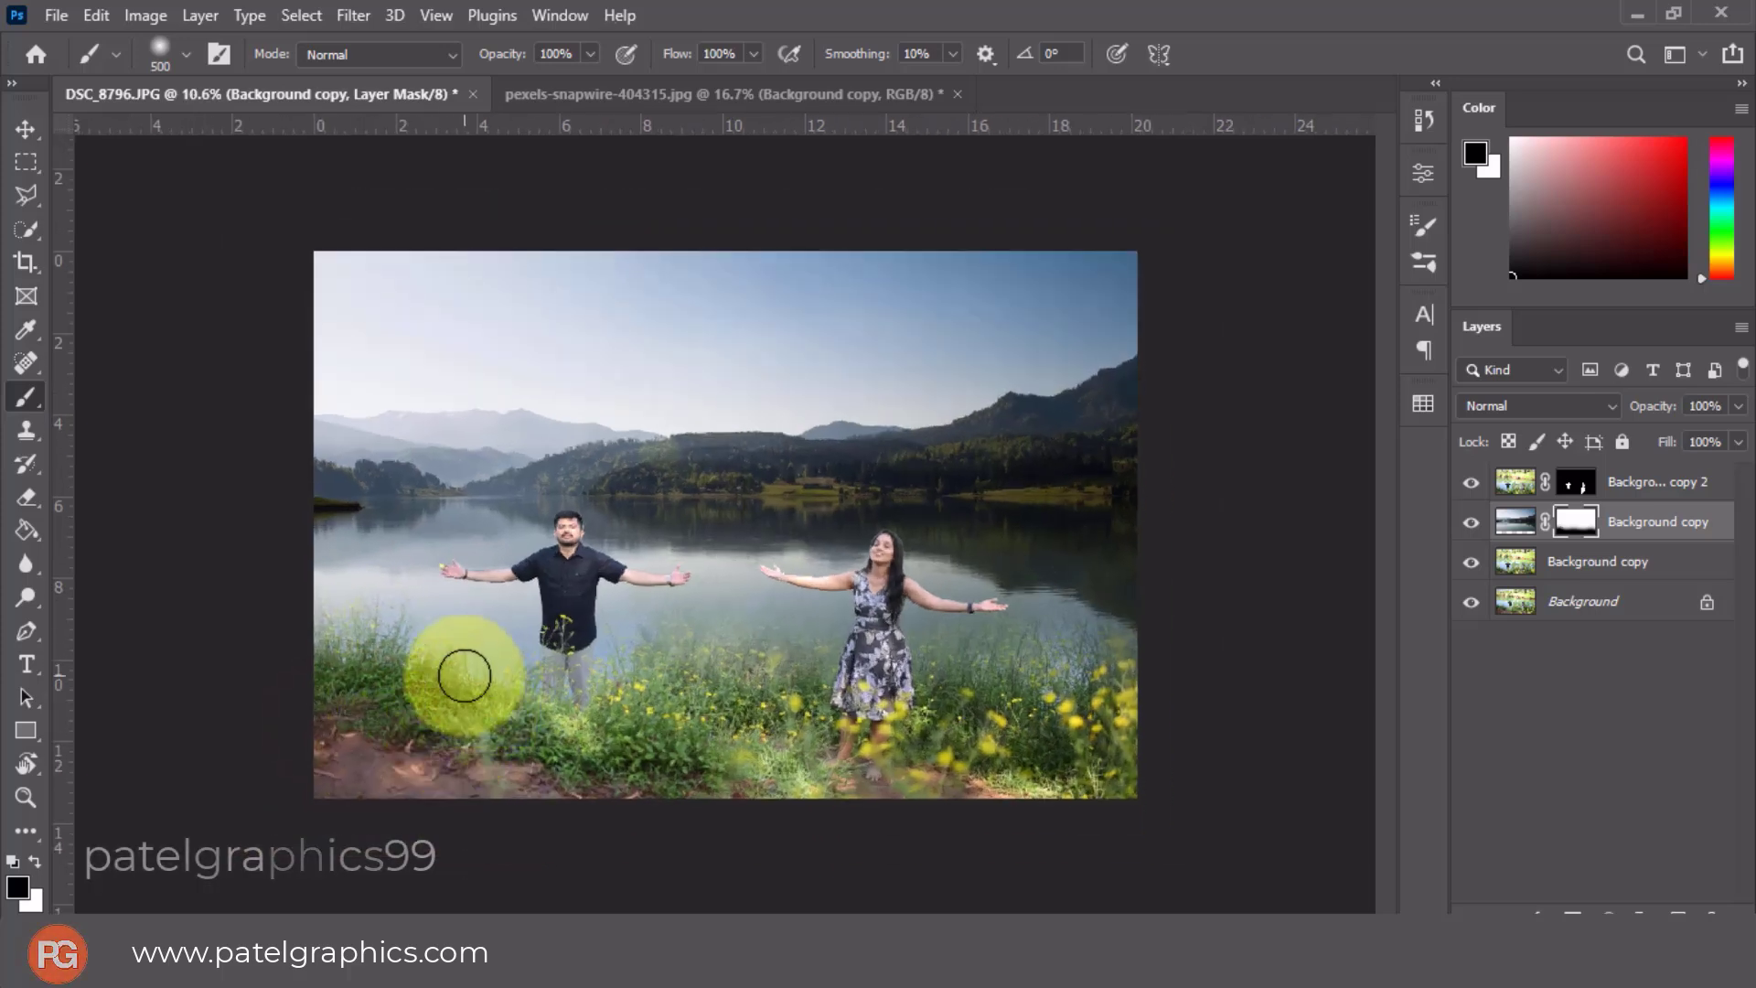
Drag the fog PNG from File Explorer into the composite above the lake layer.
left_click(1656, 518)
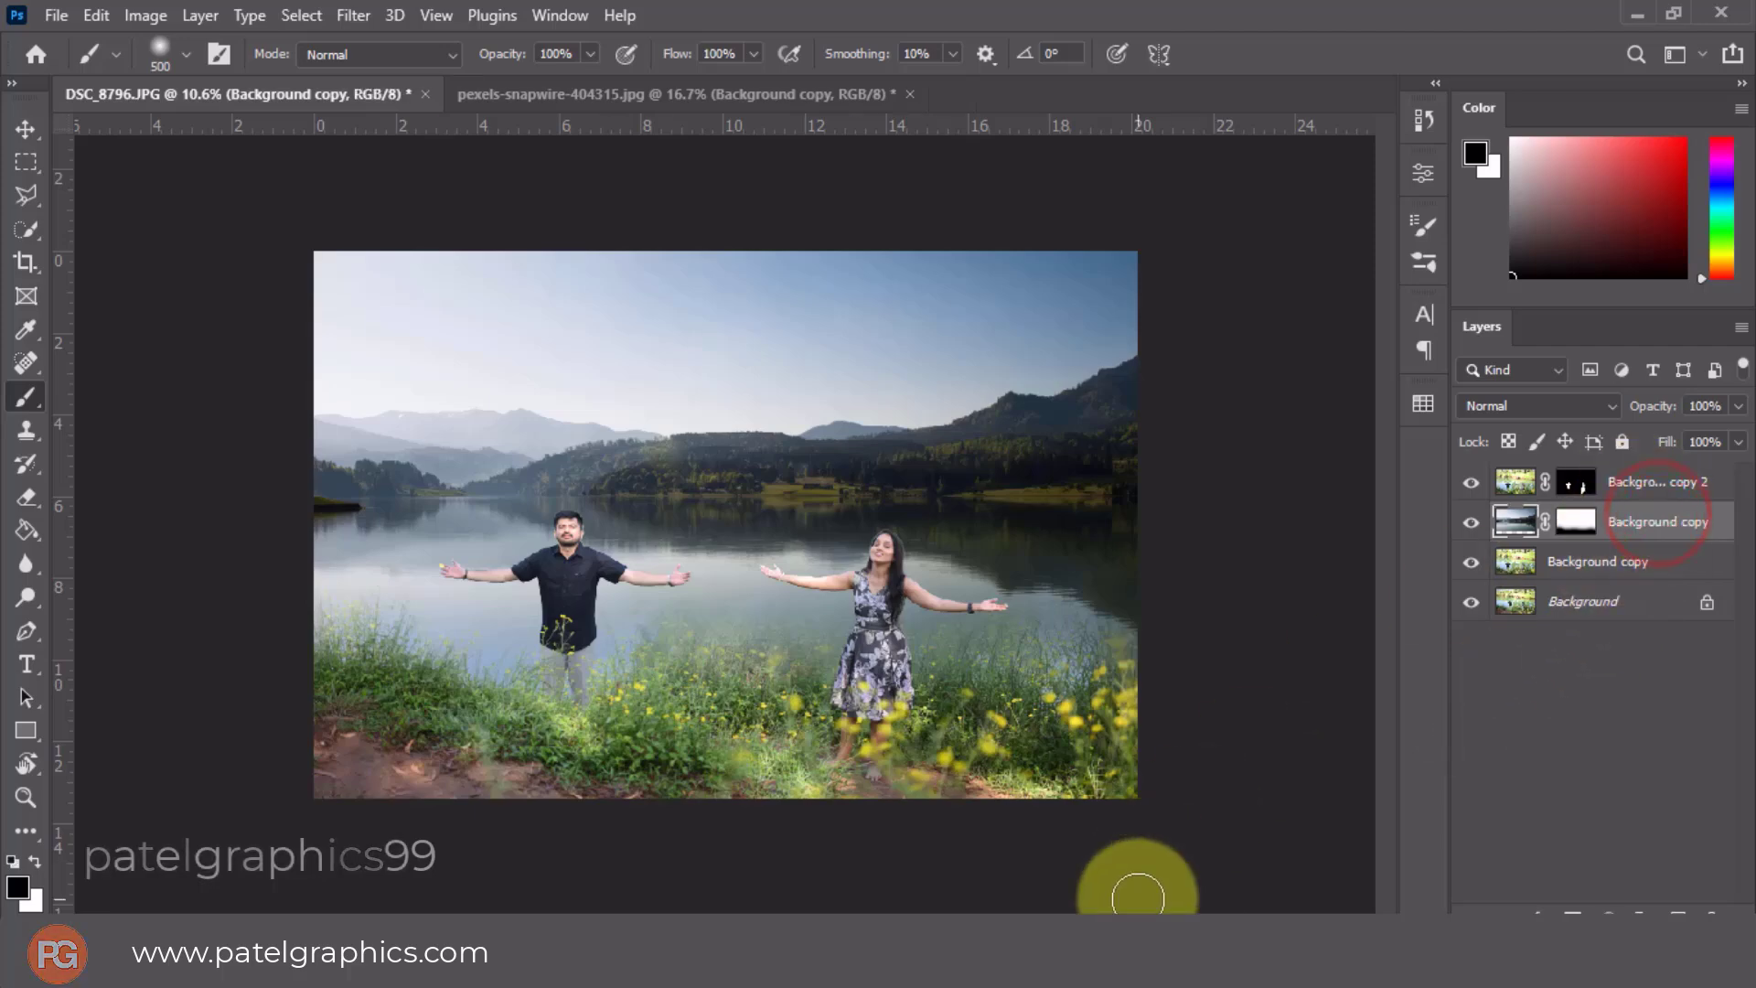
left_click(951, 914)
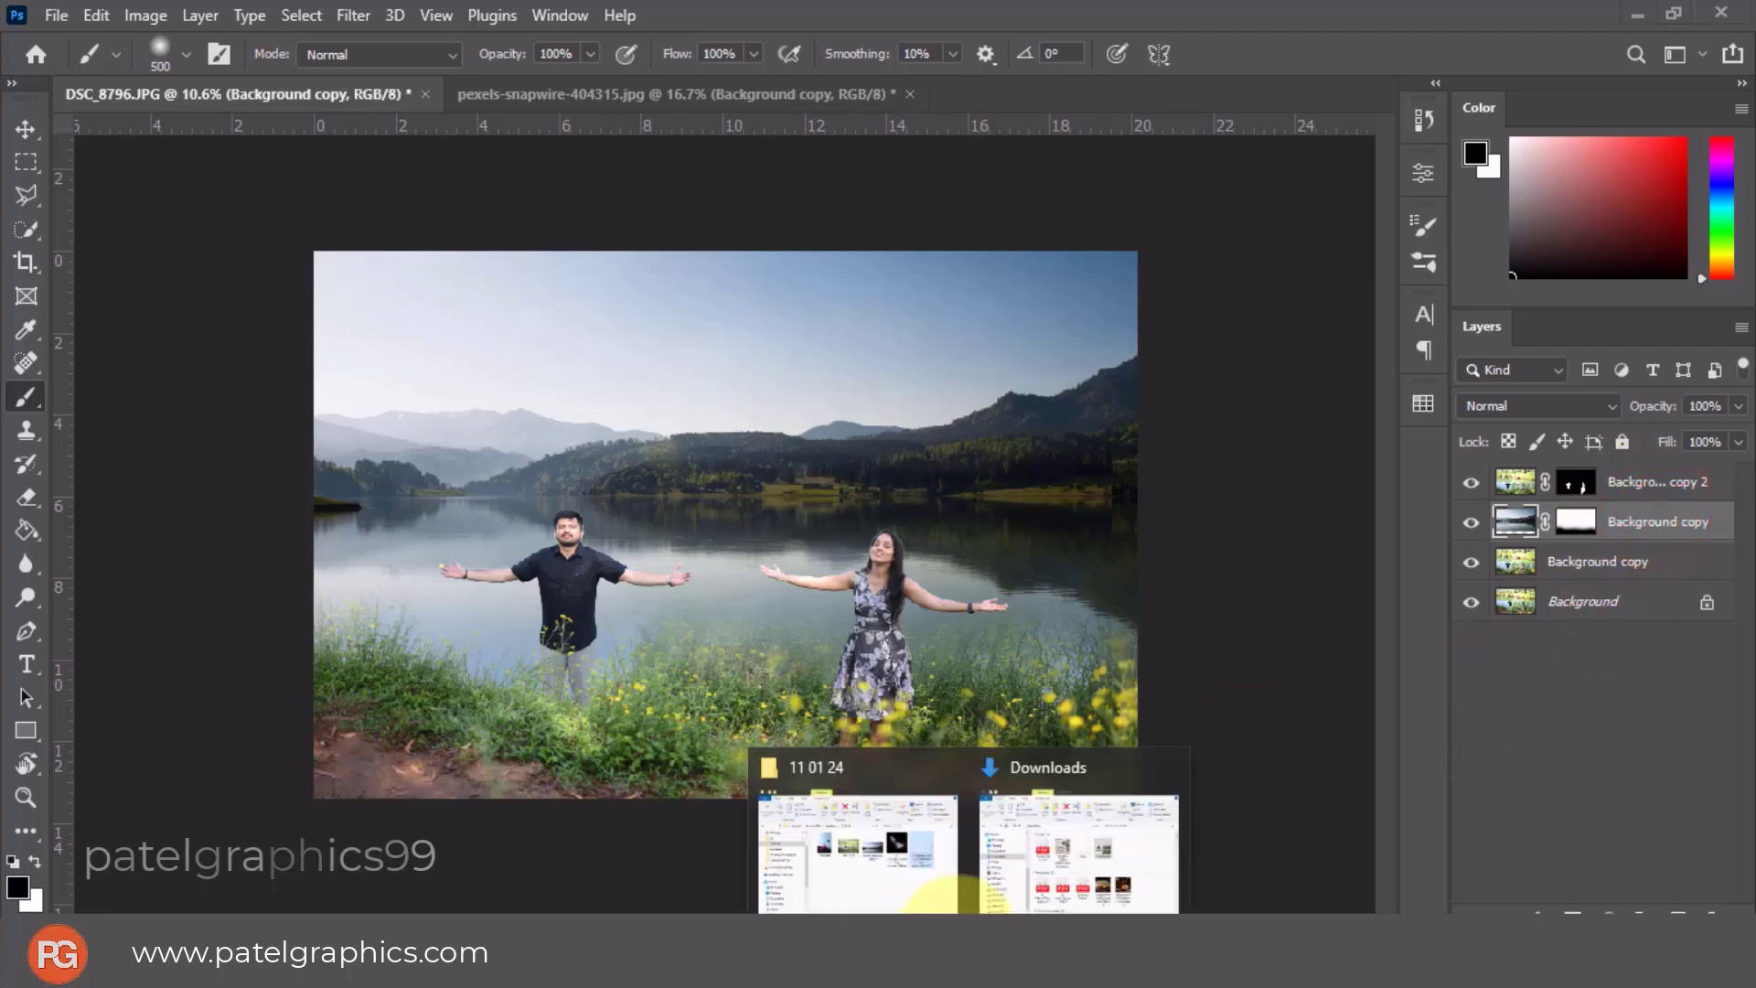
left_click(901, 878)
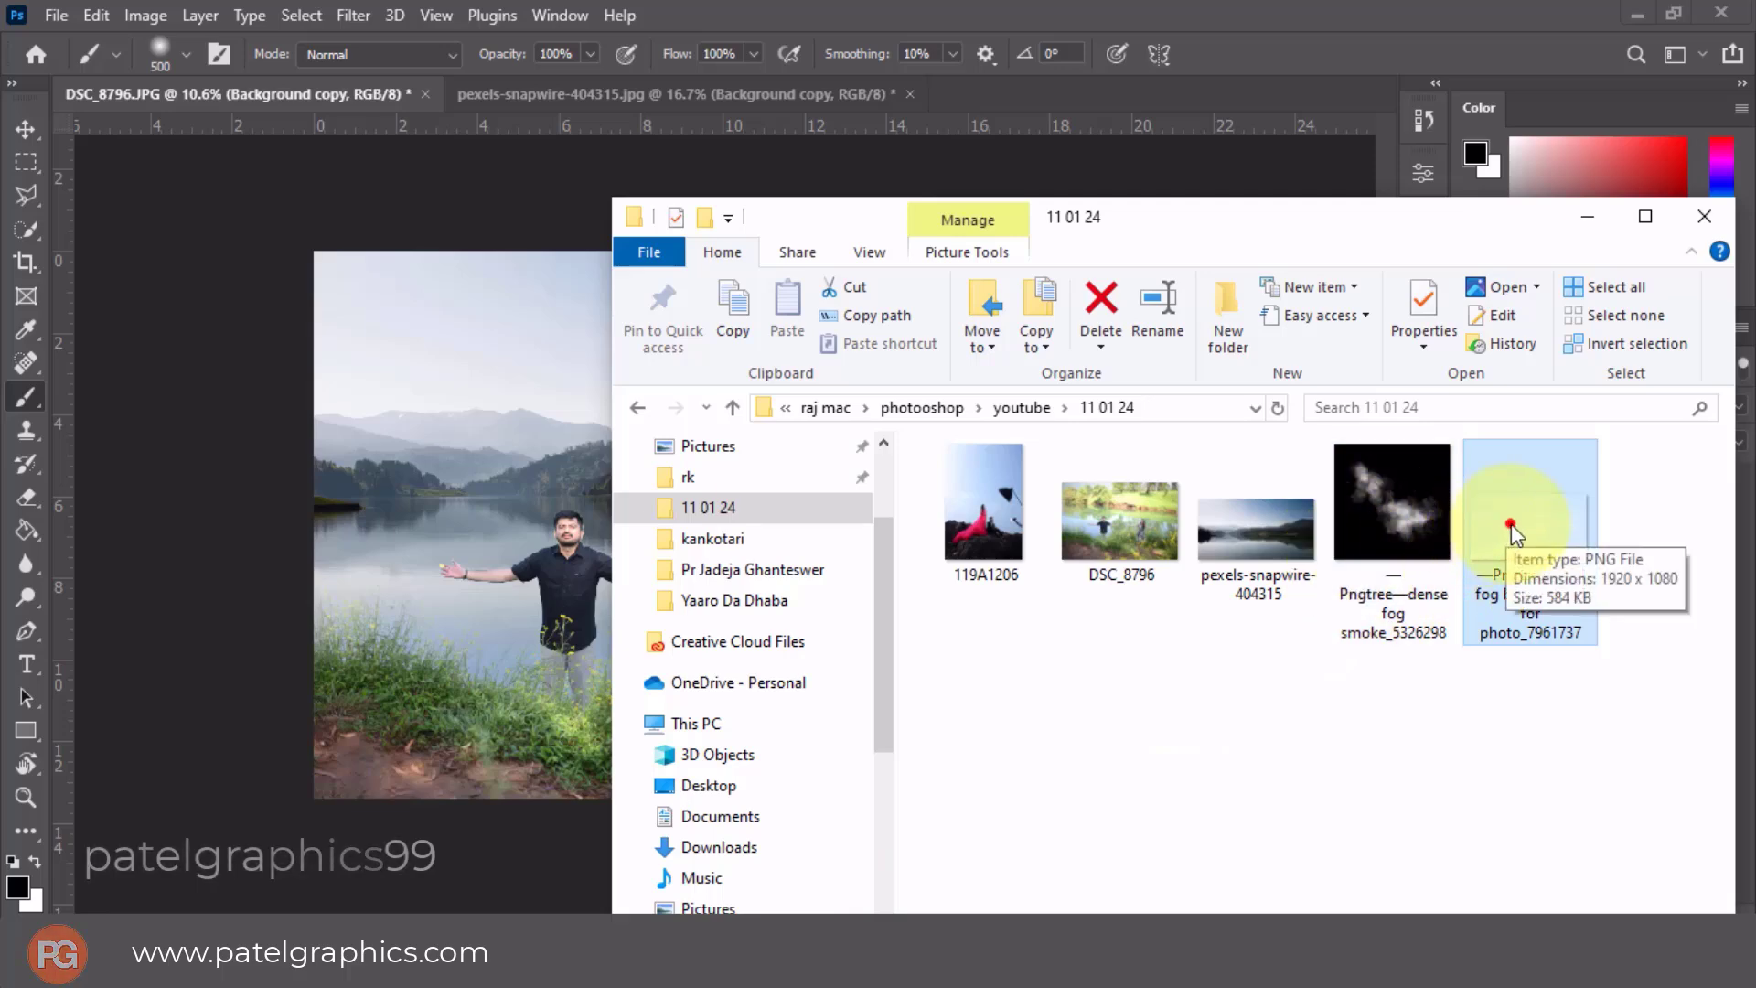
mouse_move(1486, 547)
left_mouse_down()
mouse_move(750, 643)
mouse_move(446, 642)
left_mouse_up()
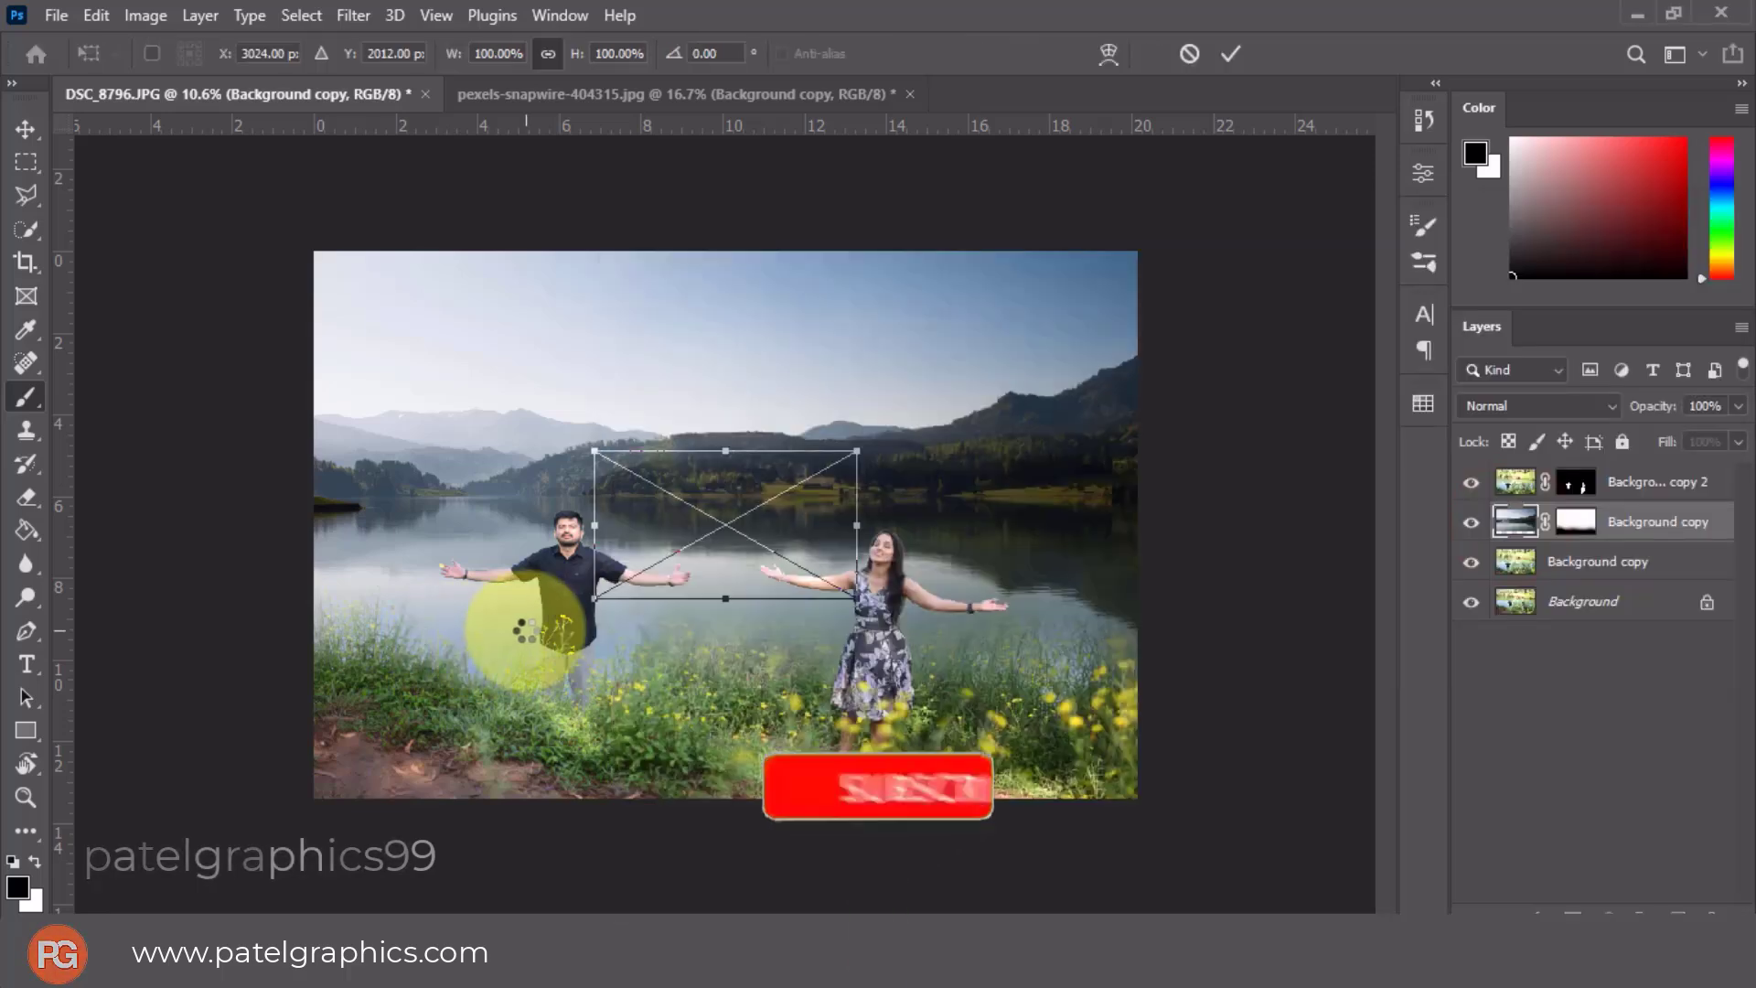
left_click(1573, 516)
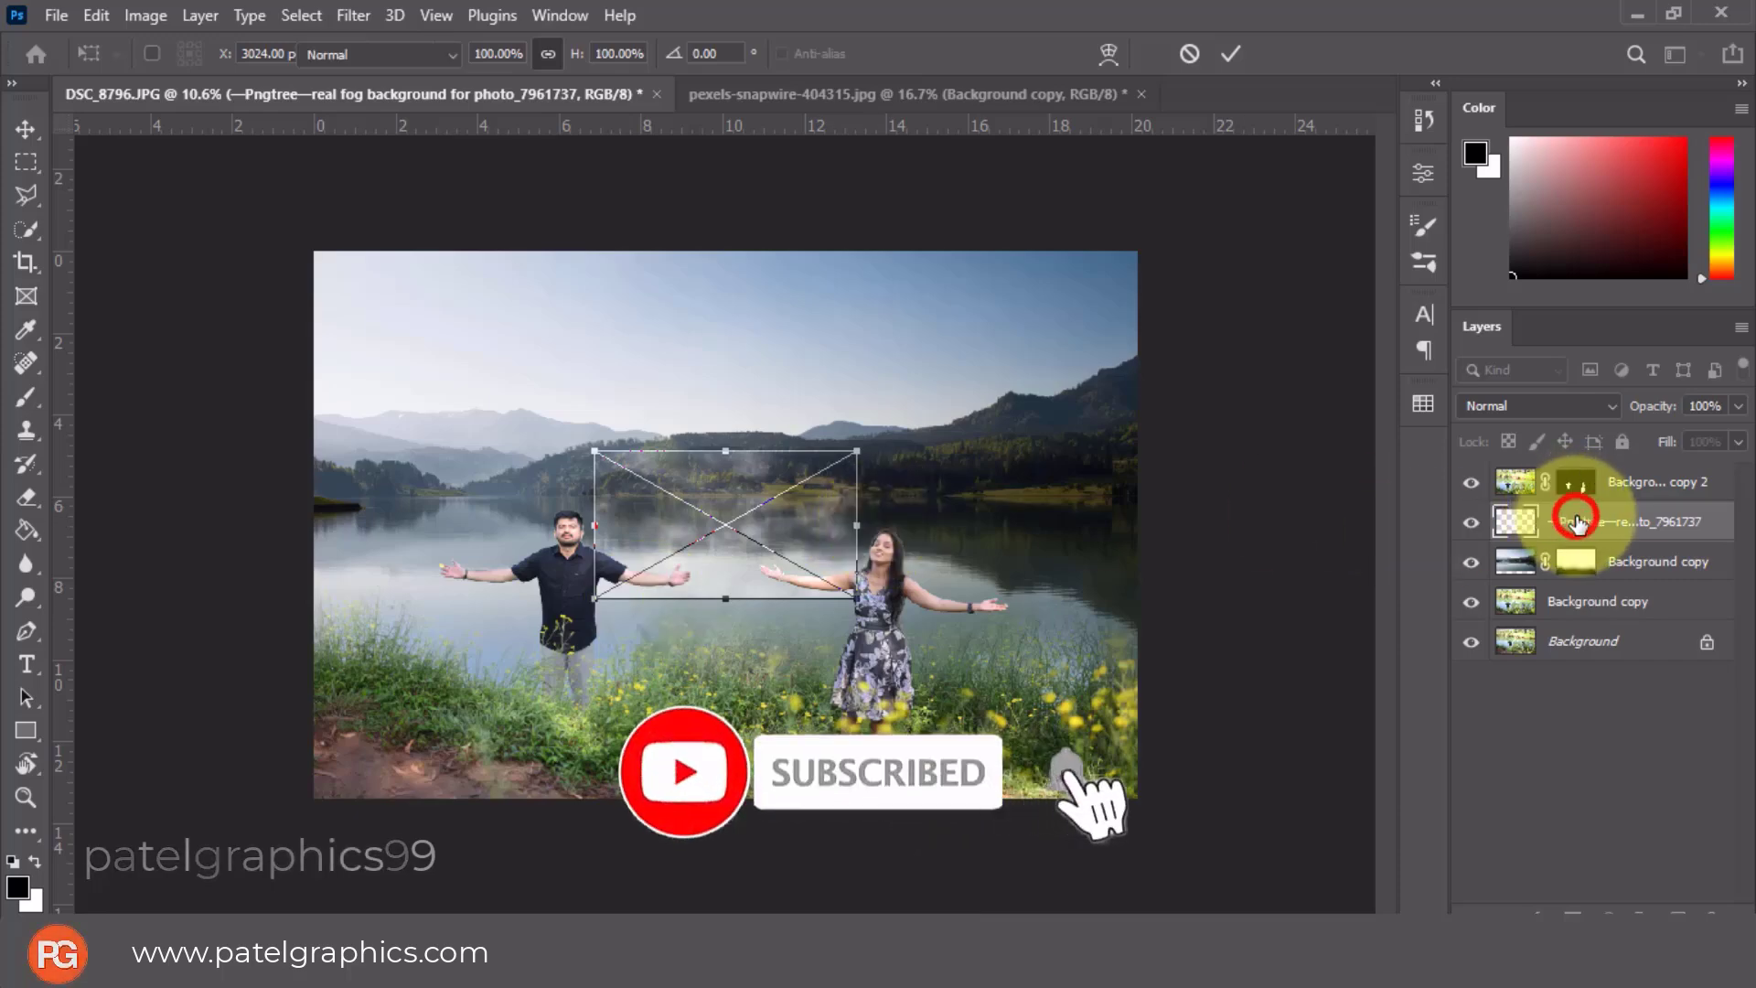
key("b")
Scale the fog layer up about three times so it covers the whole picture.
key("ctrl+t")
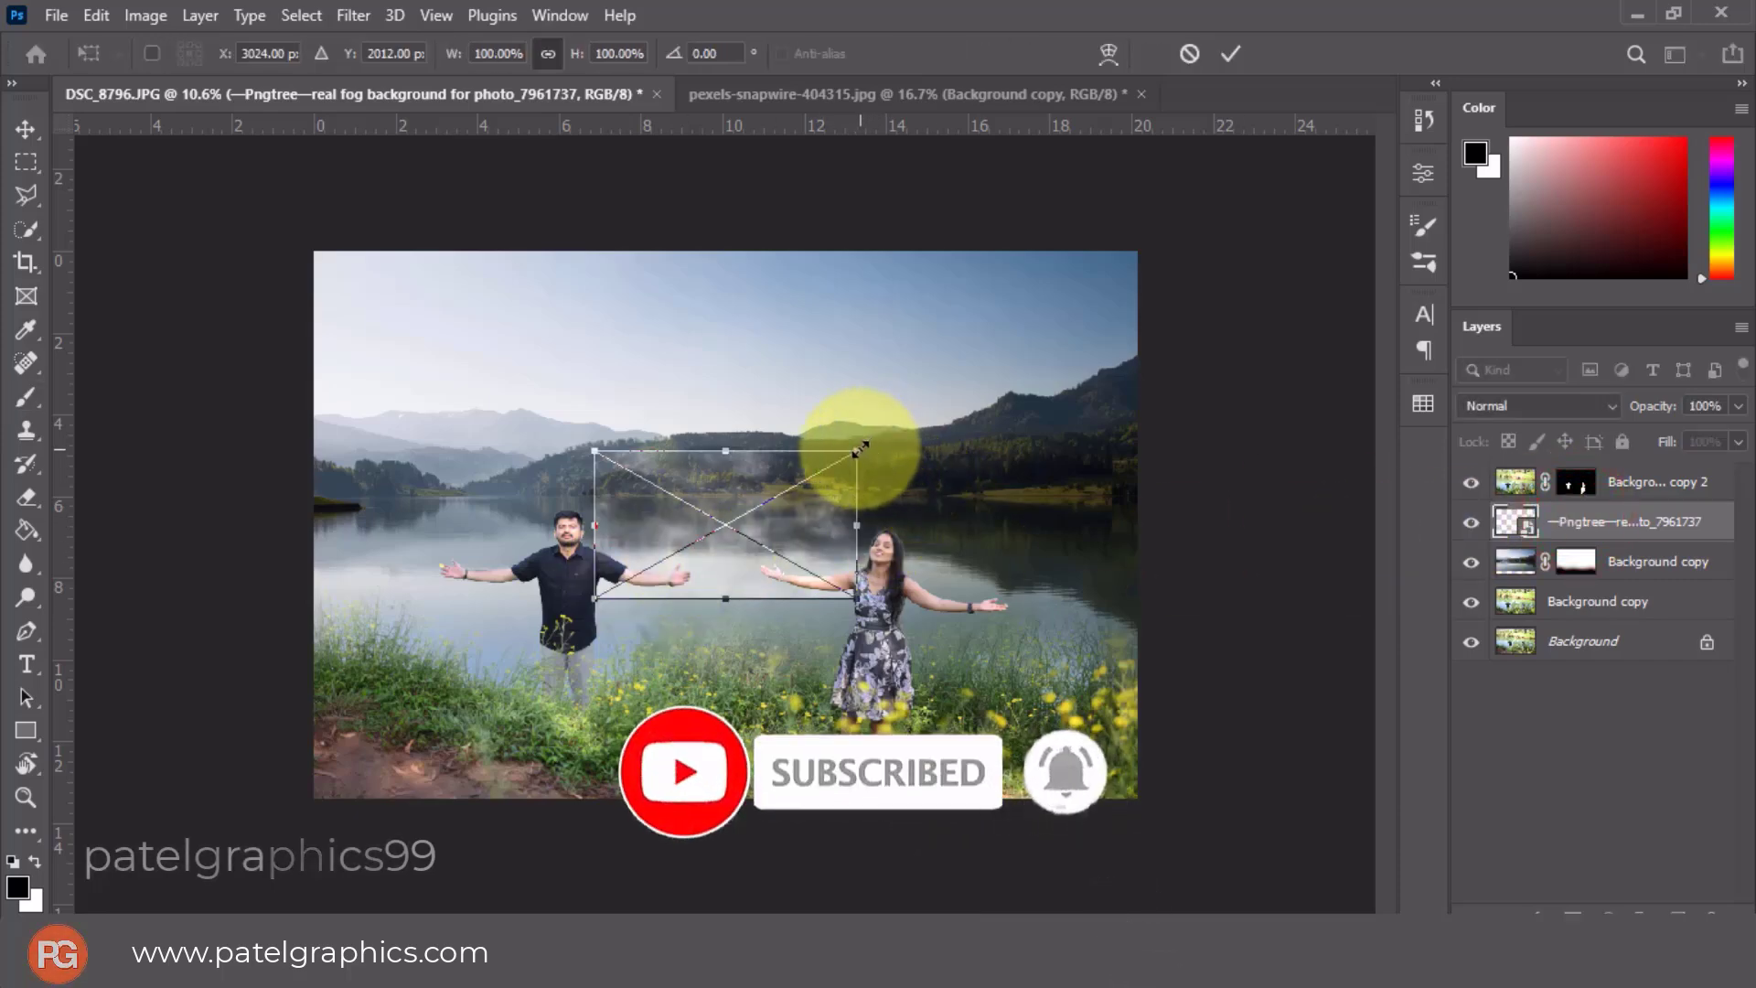
left_click_drag(859, 447, 1250, 427)
left_click_drag(1252, 428, 1341, 425)
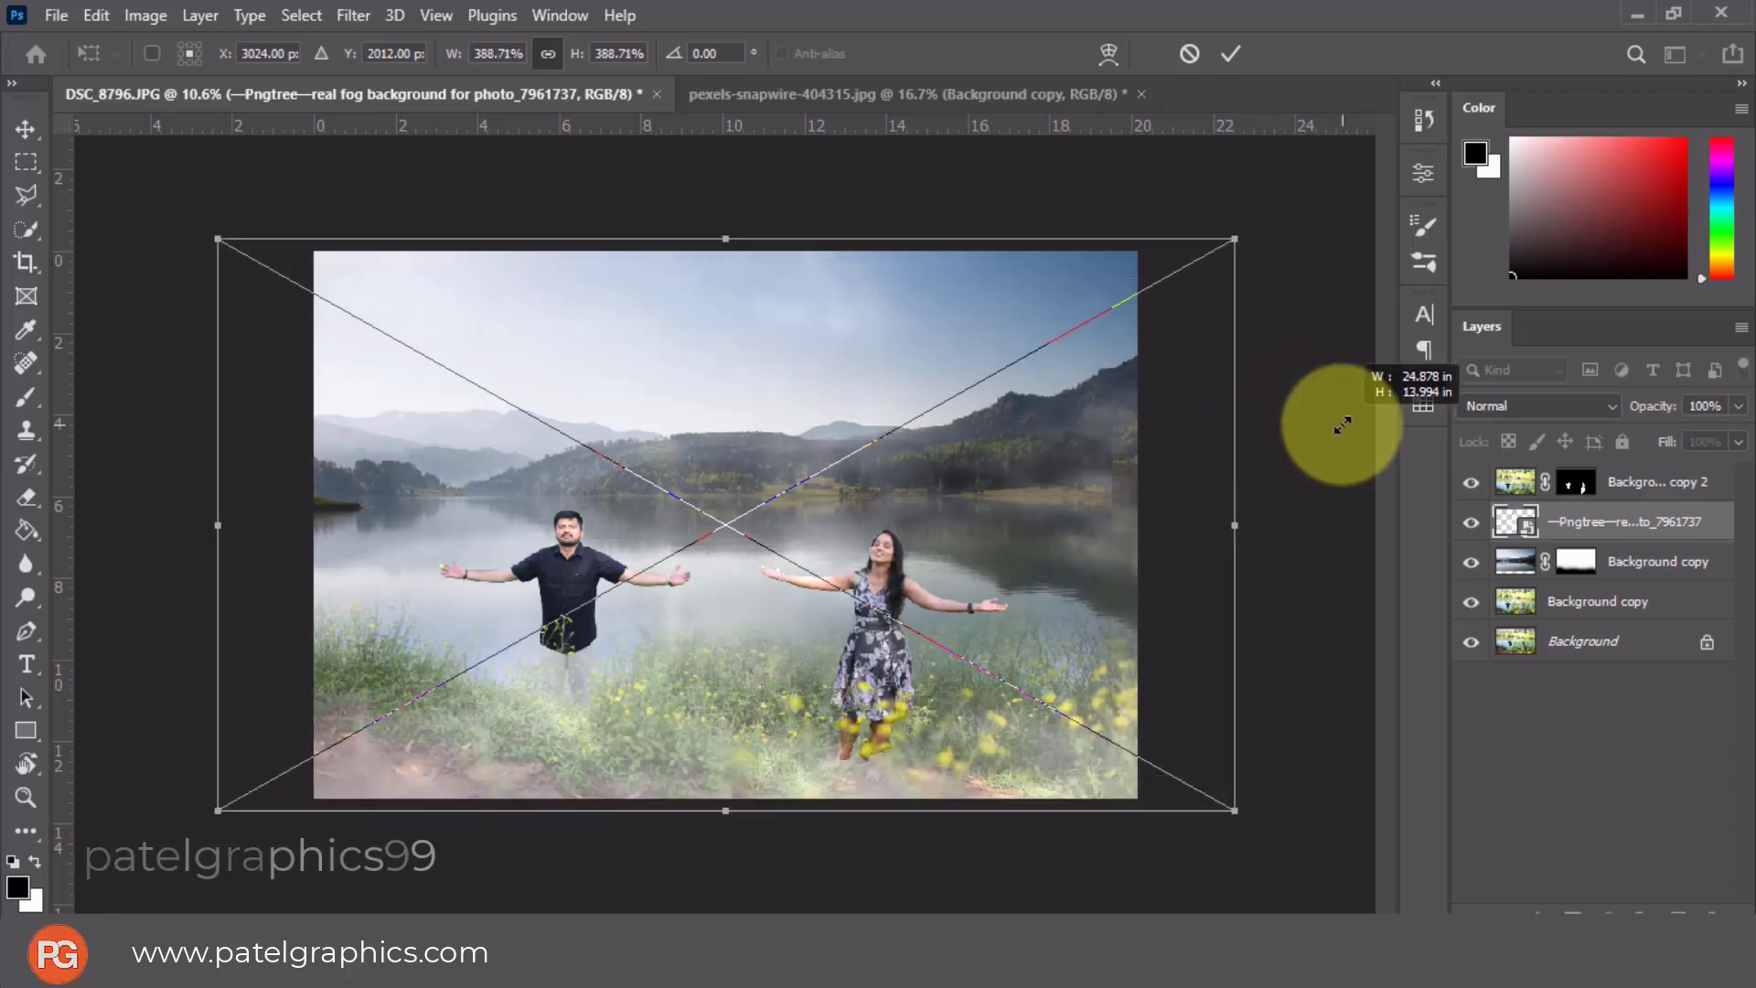
key("Return")
Paint the fog out of the lower foreground near the woman's feet with an enlarged black brush.
key("b")
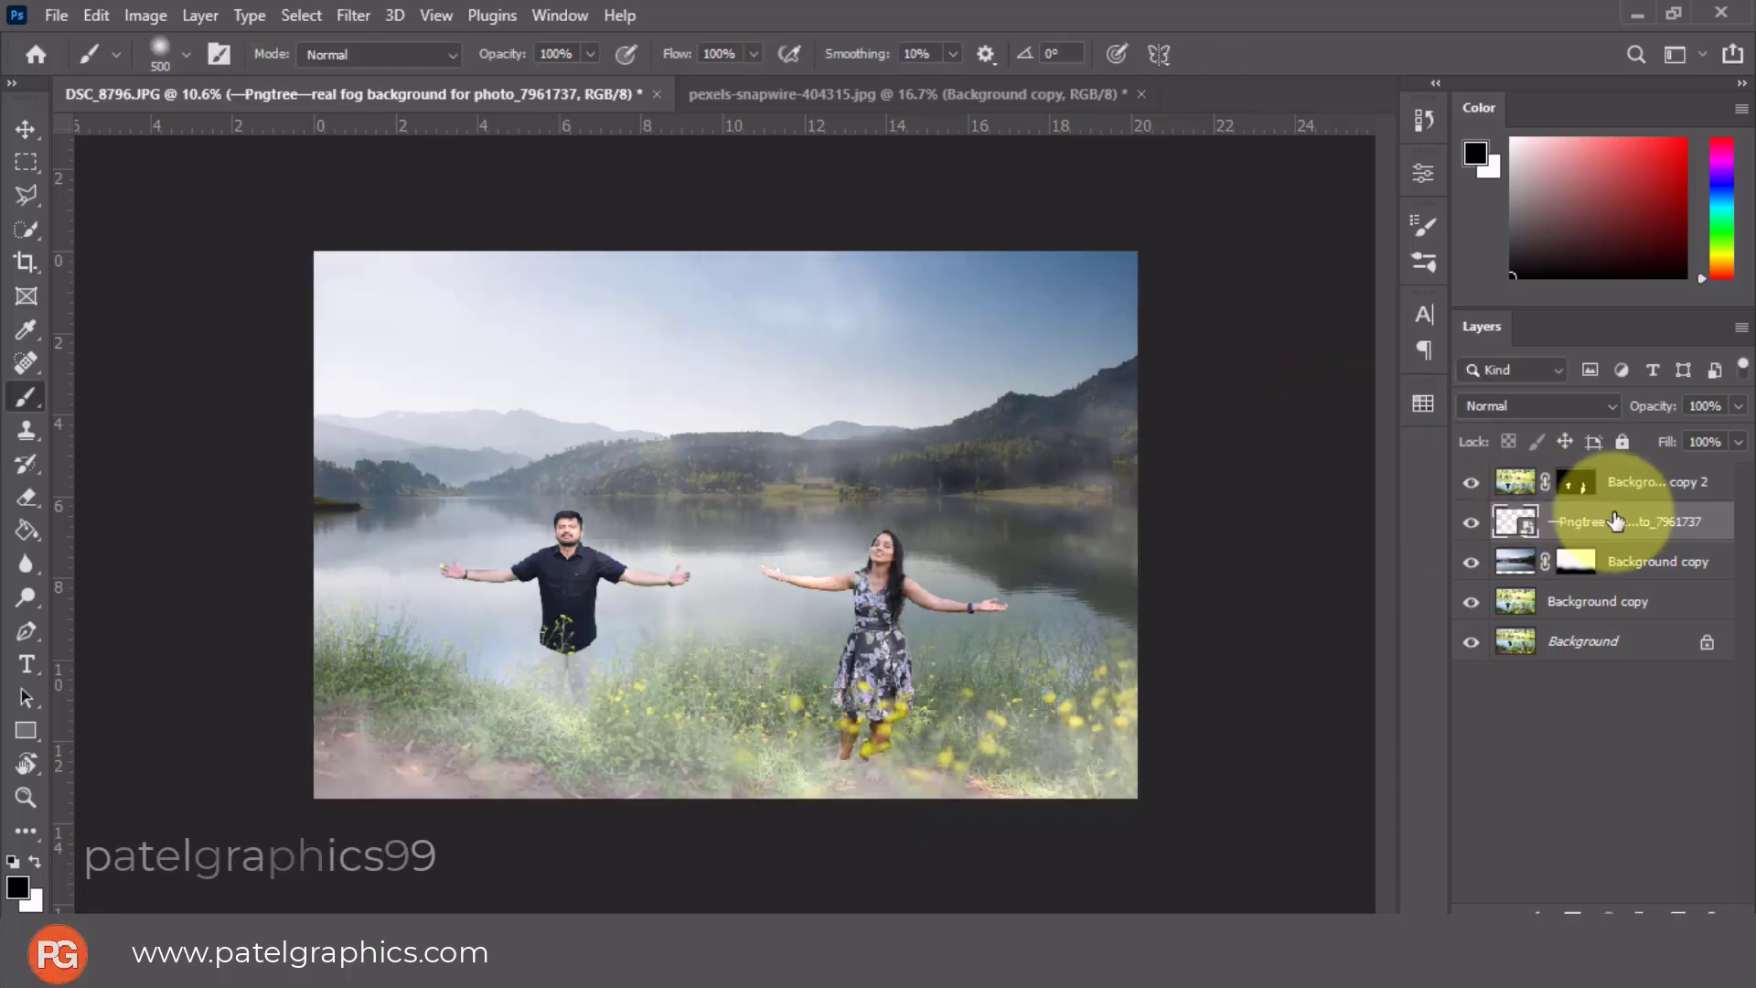
left_click(1612, 513)
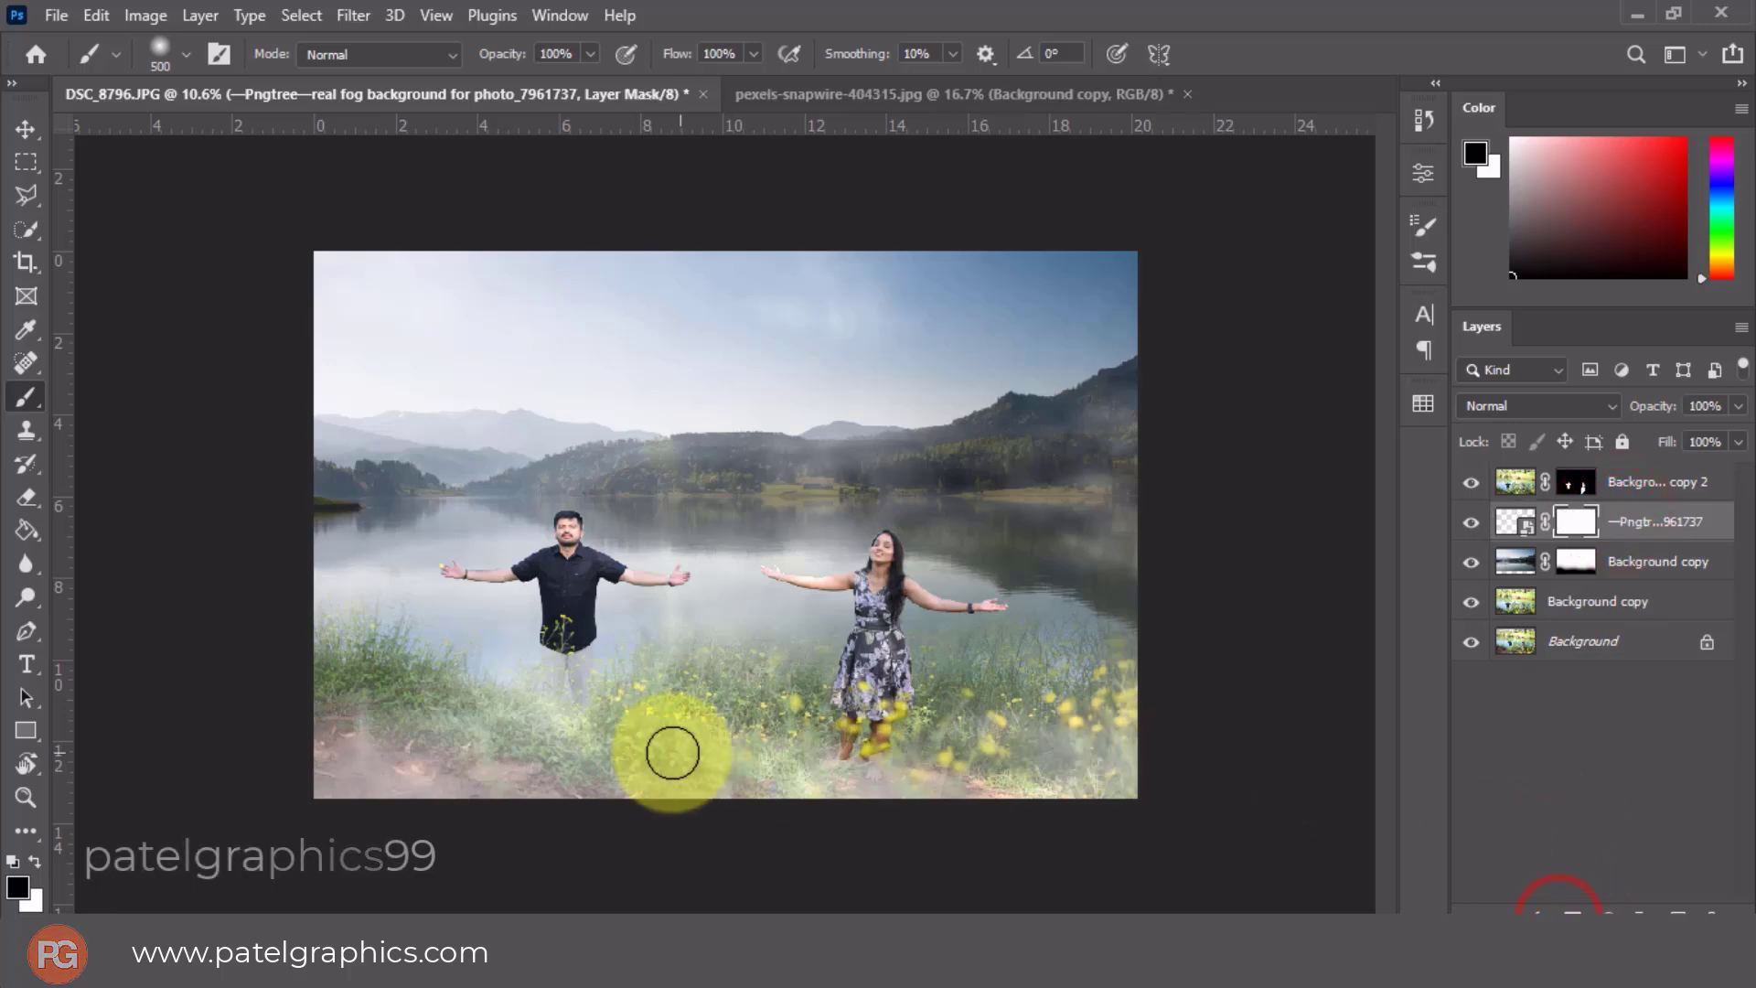
key("bracketright")
key("bracketright")
key("bracketright")
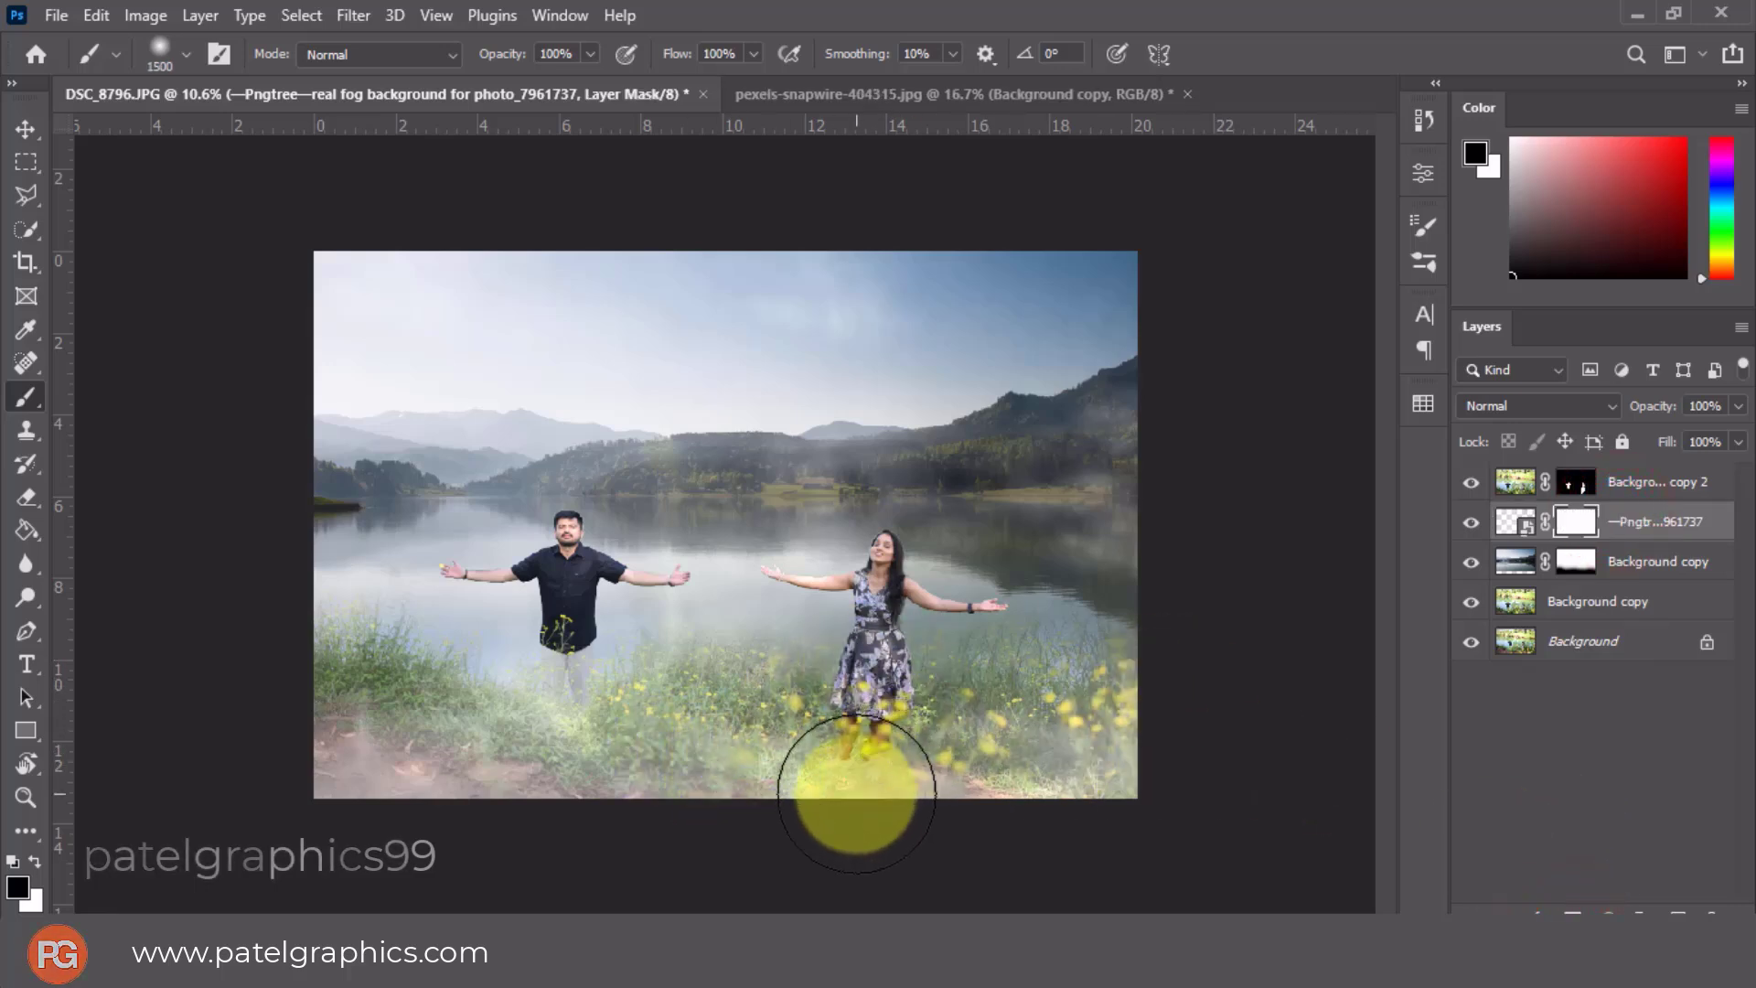
left_click(882, 783)
key("bracketright")
key("bracketright")
key("bracketright")
left_click_drag(749, 829, 1070, 809)
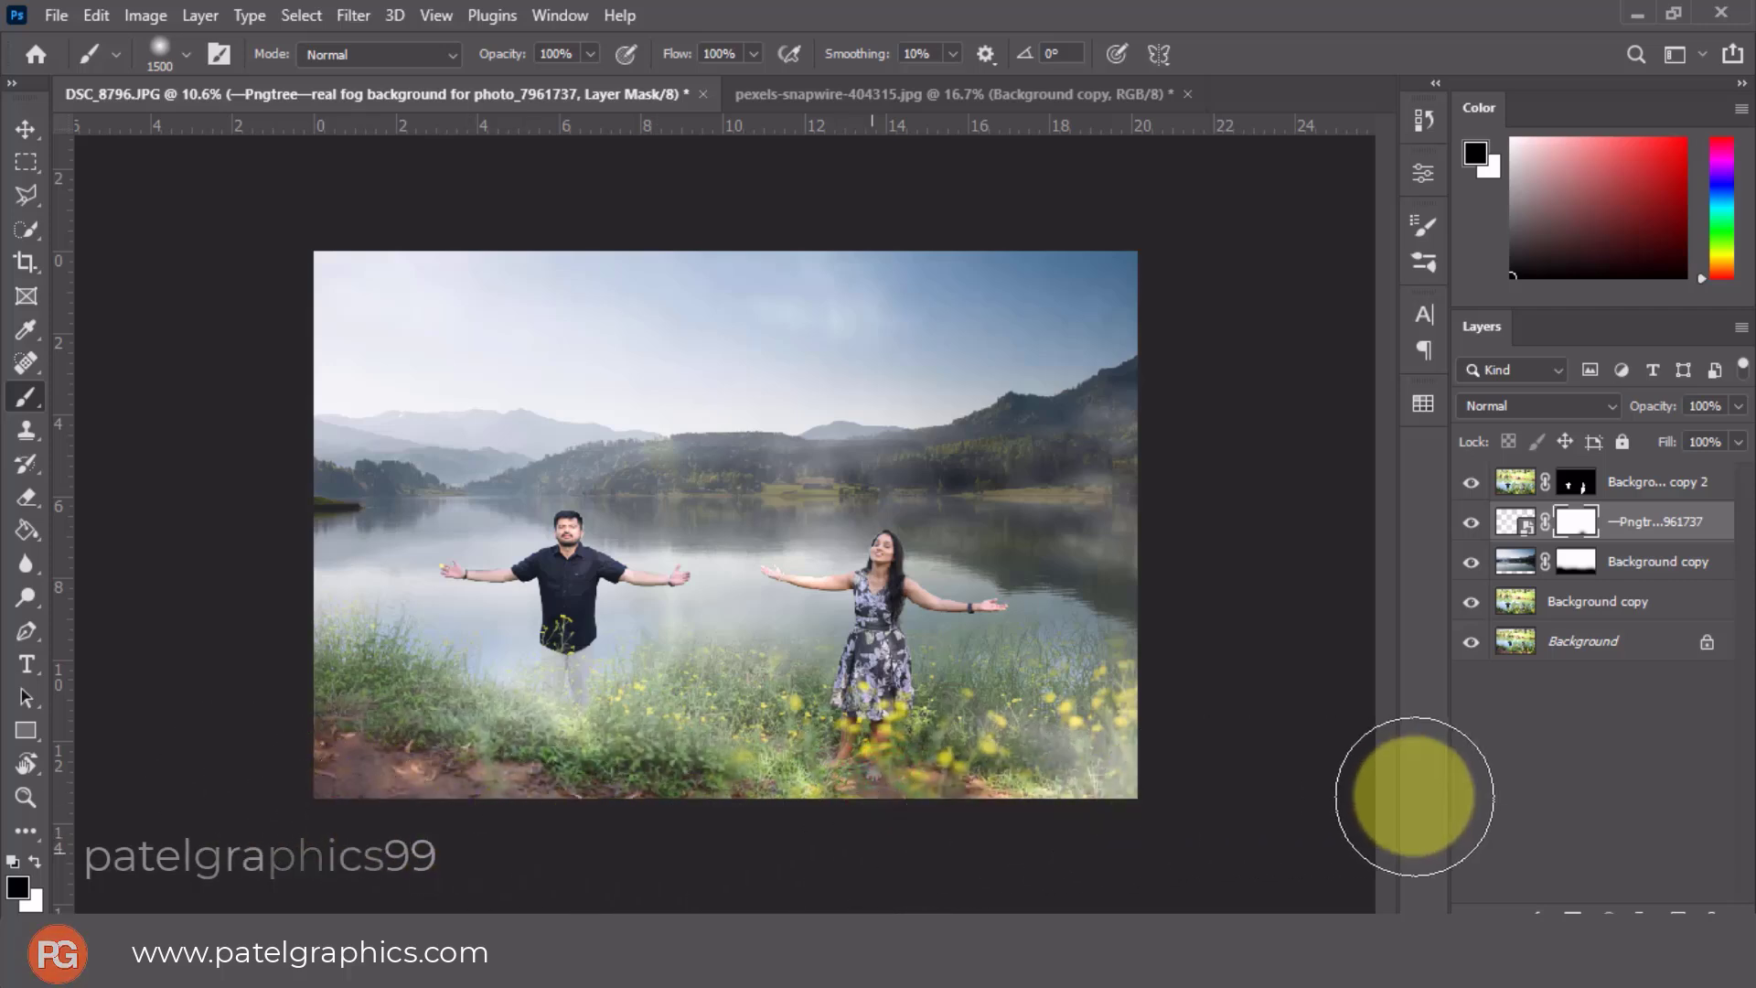
mouse_move(1070, 809)
left_mouse_down()
mouse_move(946, 855)
mouse_move(696, 855)
left_mouse_up()
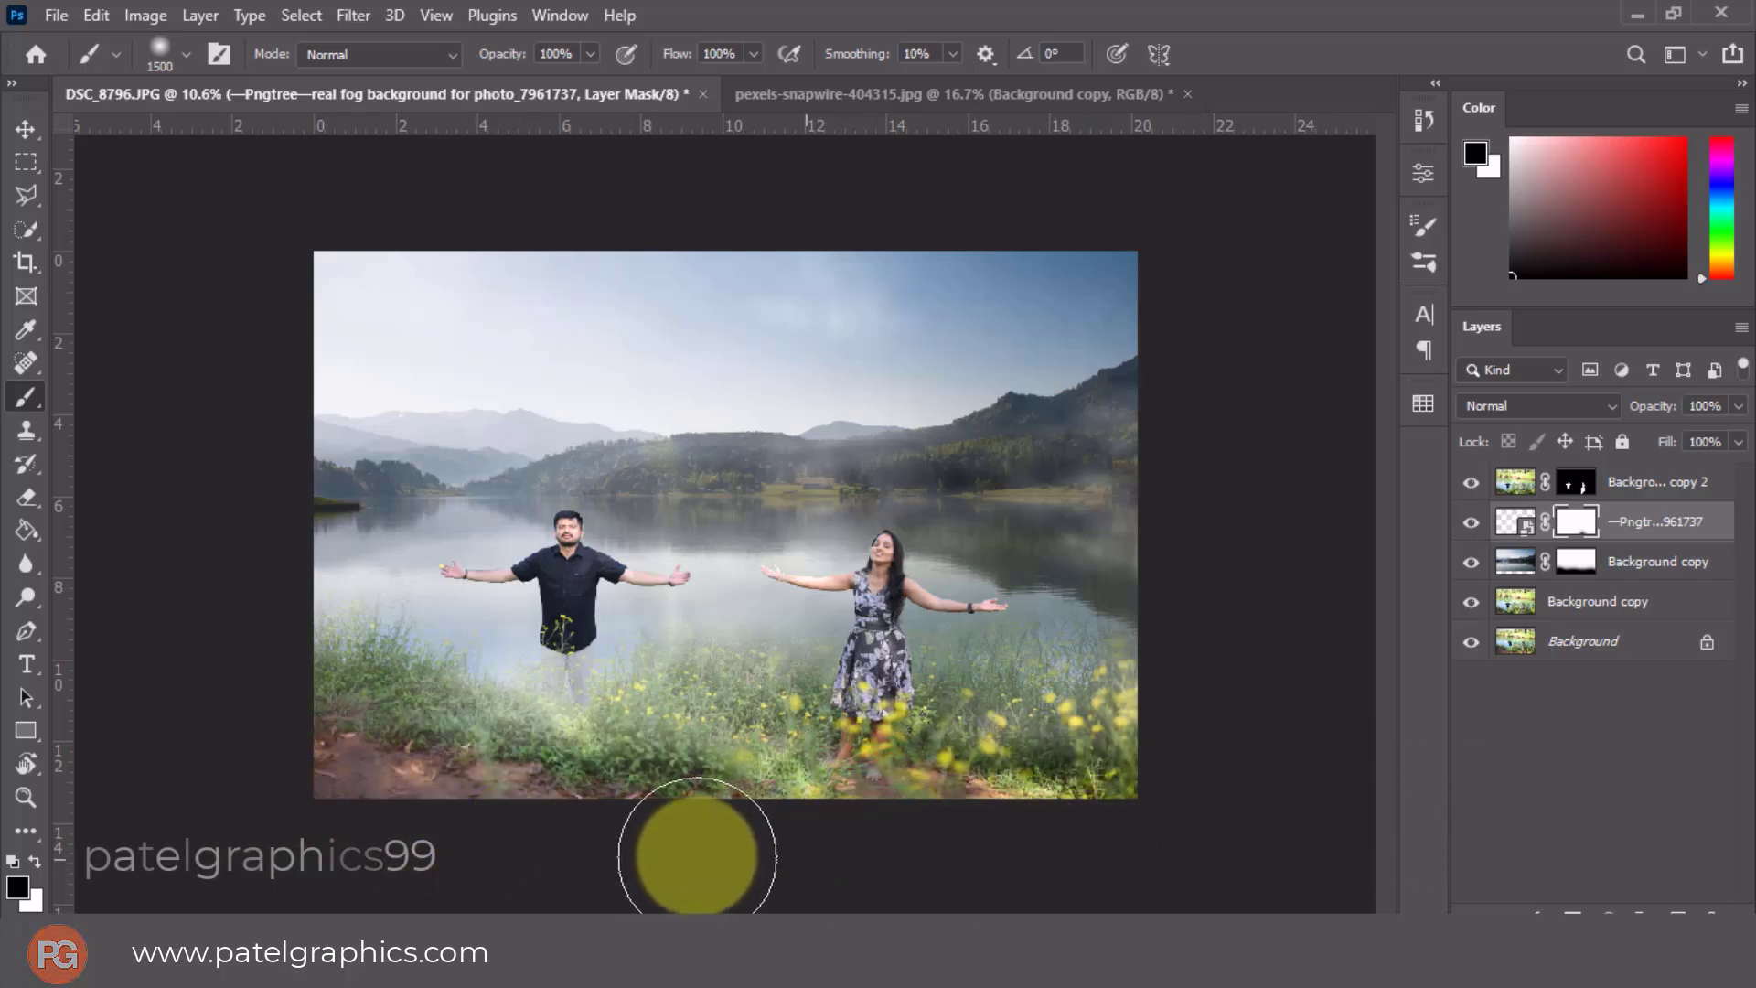
With a larger brush, clear the remaining fog along the bottom edge and lower left.
key("bracketright")
key("bracketright")
key("bracketright")
key("bracketright")
key("bracketright")
key("bracketright")
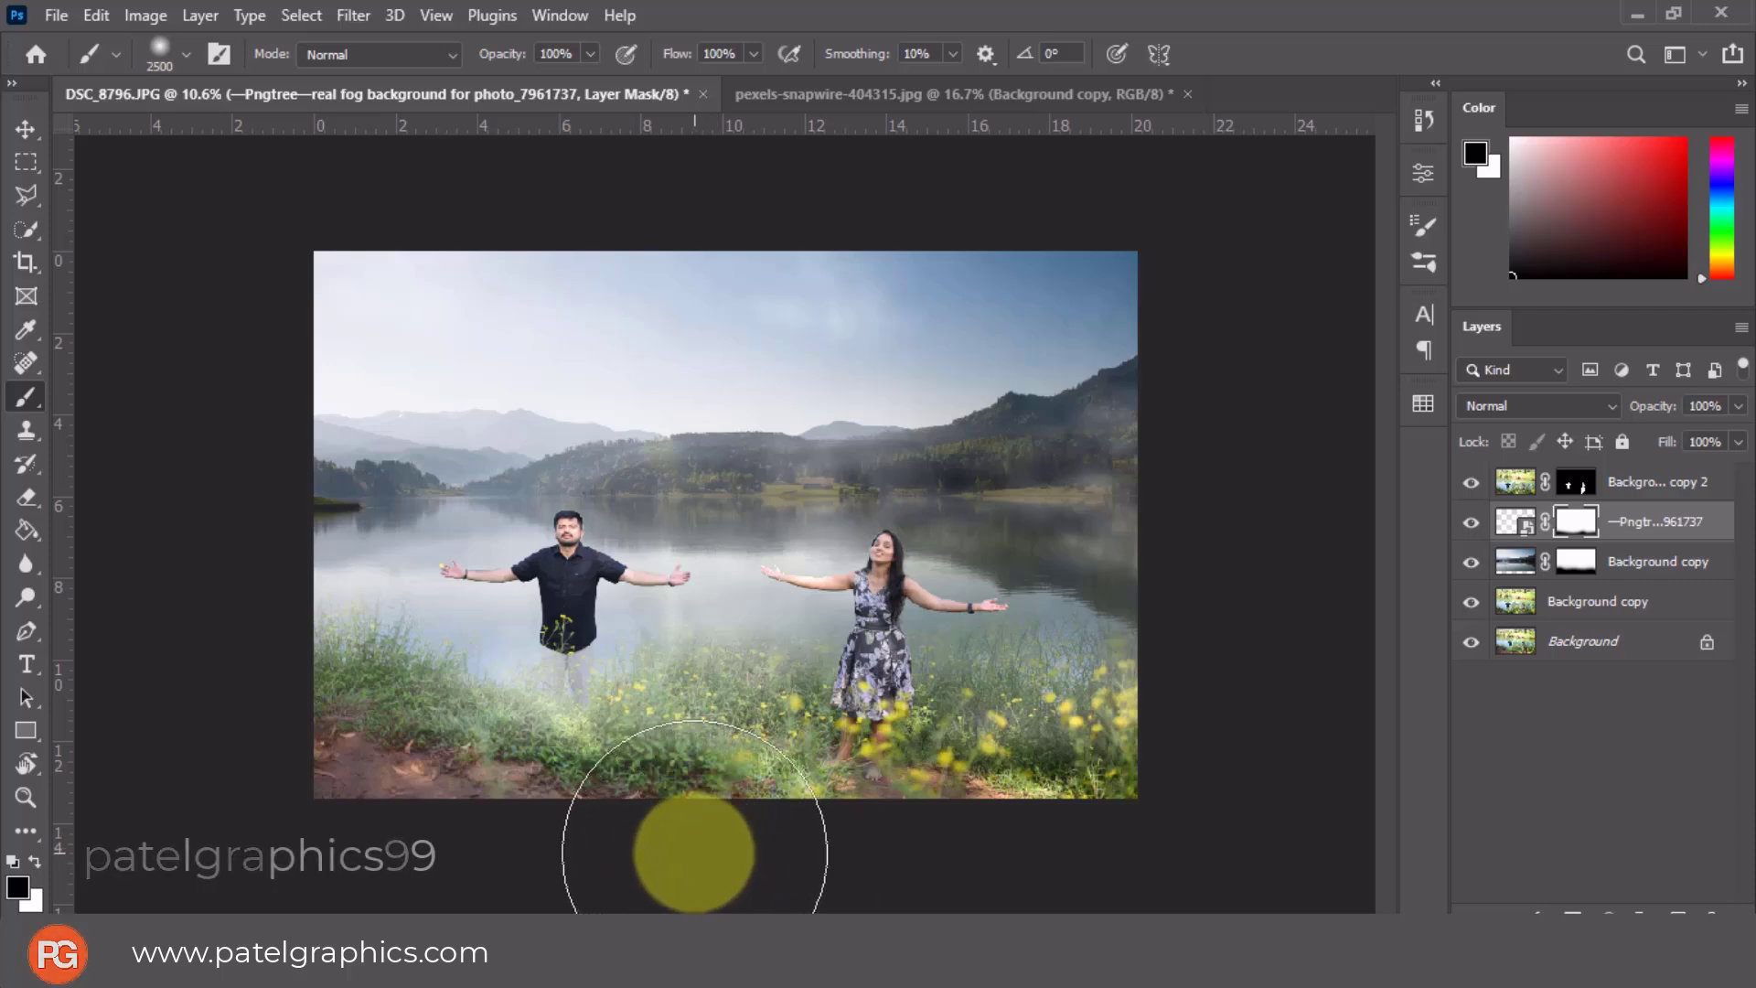
left_click(702, 841)
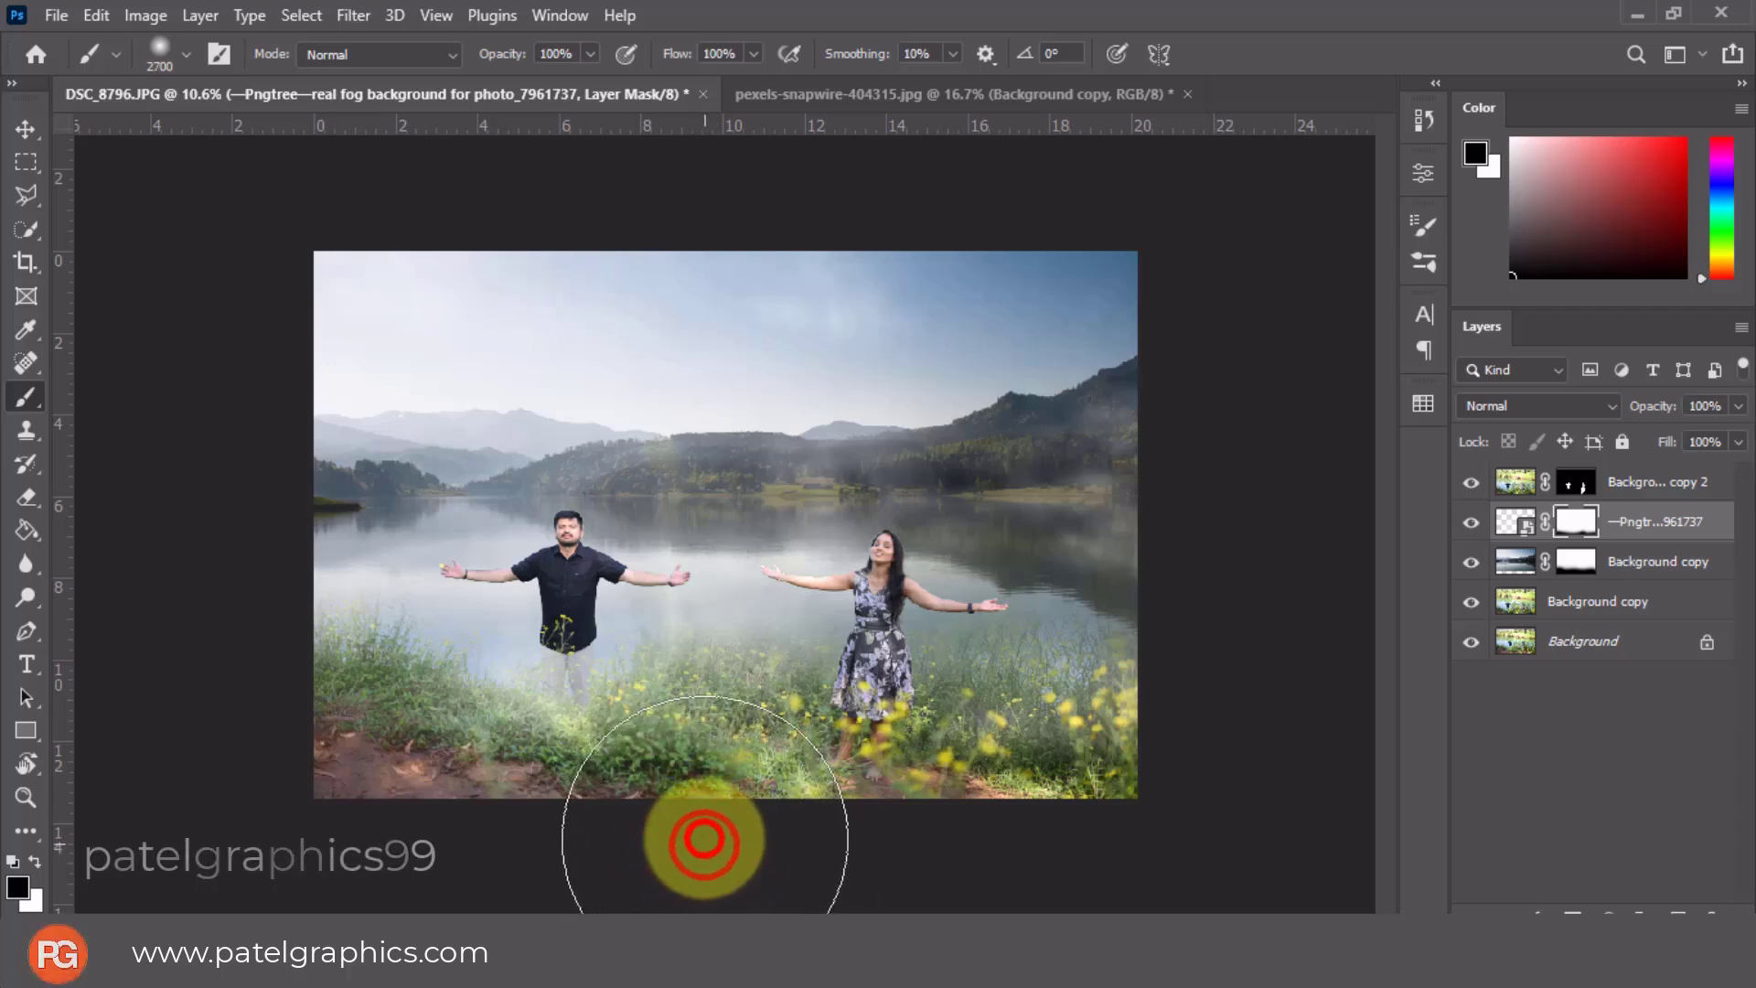
mouse_move(703, 839)
left_mouse_down()
mouse_move(913, 842)
mouse_move(578, 842)
left_mouse_up()
left_click(556, 827)
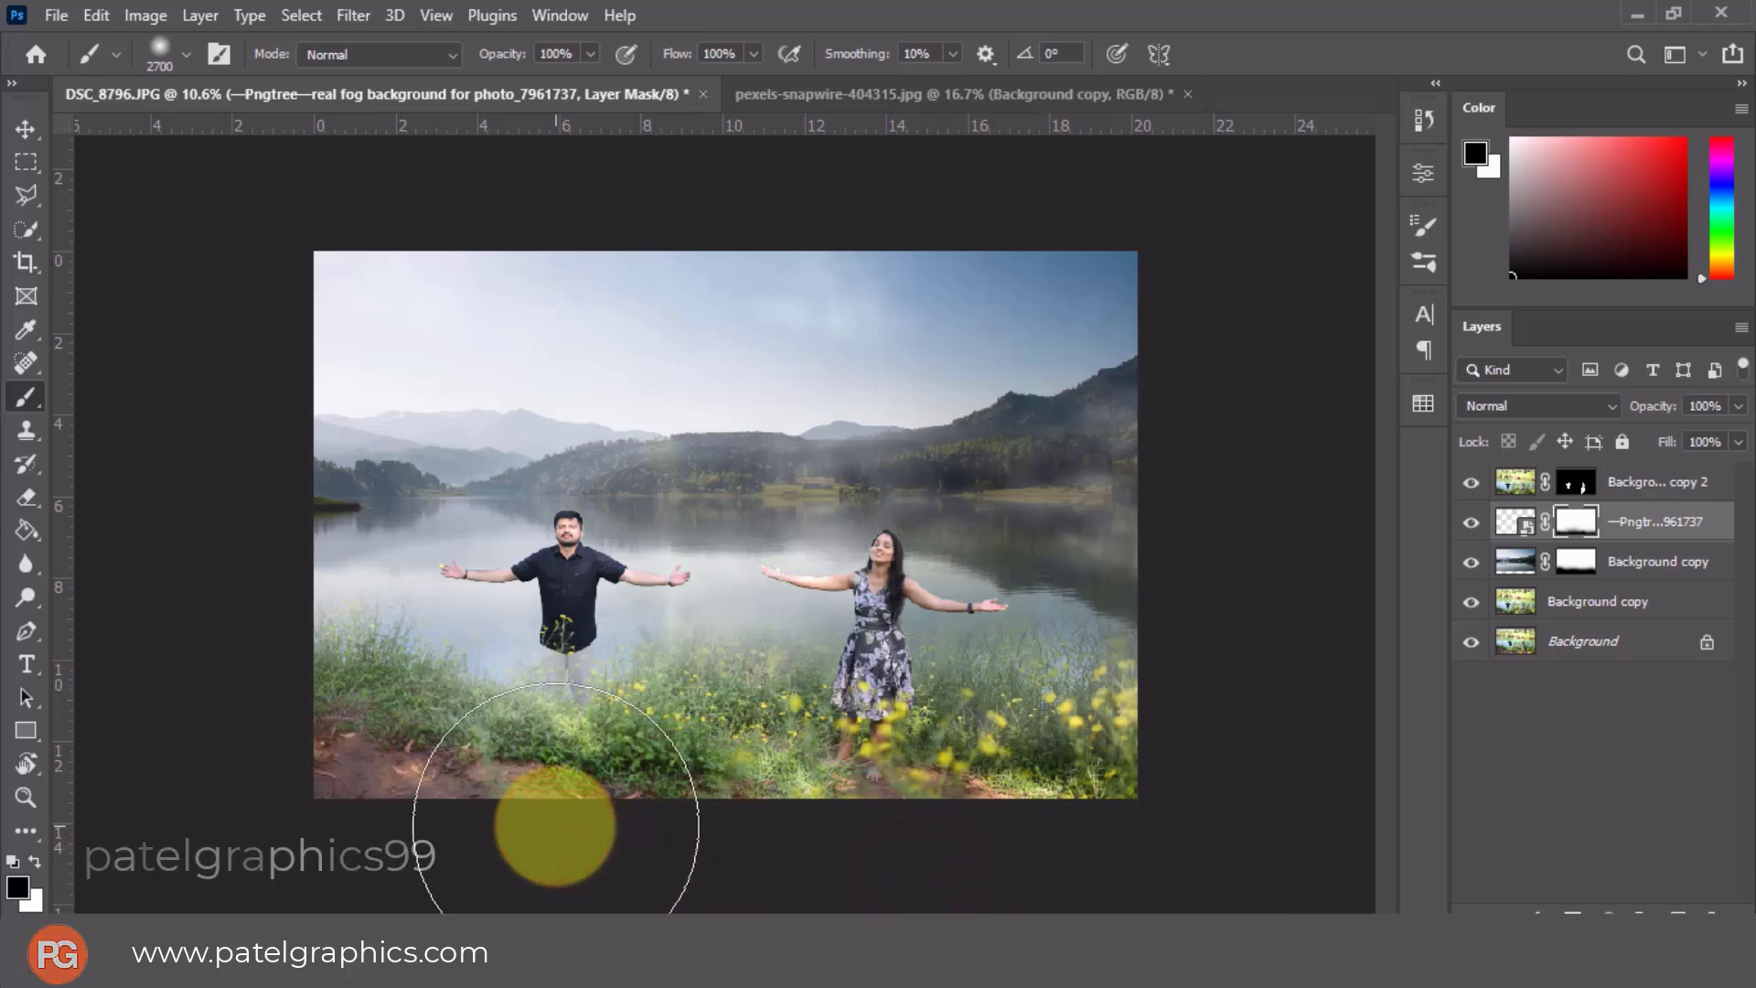
left_click(411, 835)
left_click_drag(870, 850, 987, 831)
Erase the fog from the upper sky.
left_click(822, 222)
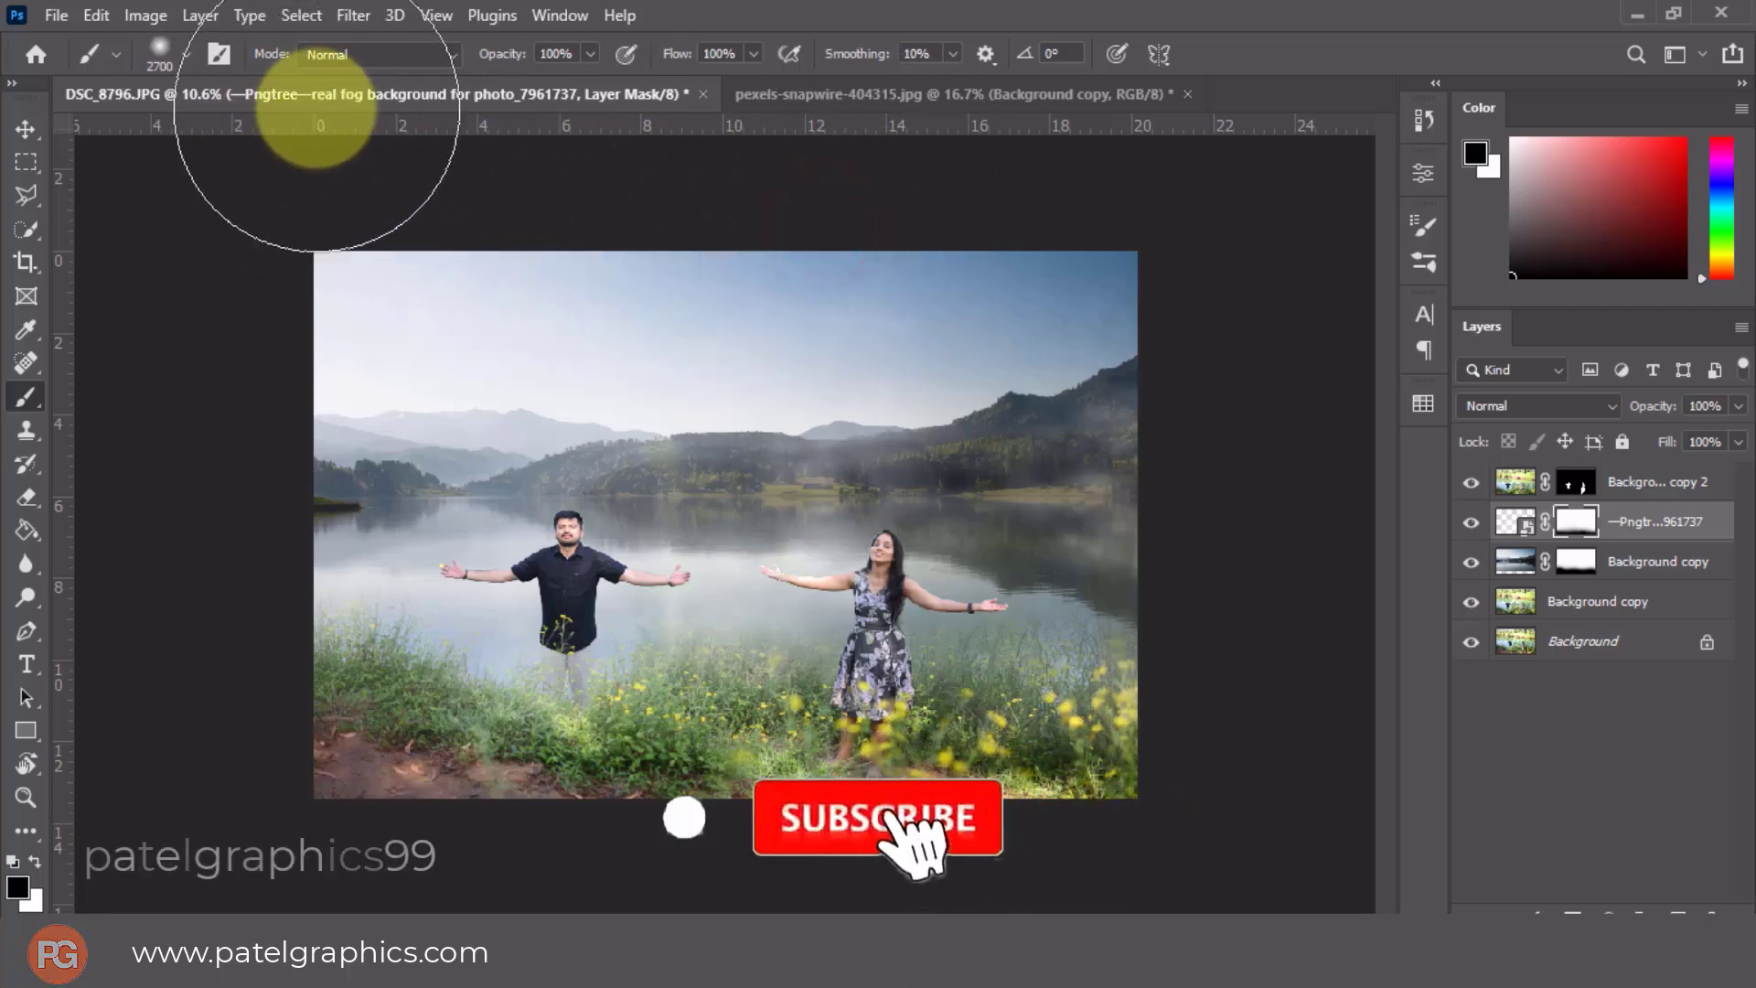
mouse_move(992, 298)
left_mouse_down()
mouse_move(647, 332)
mouse_move(381, 314)
mouse_move(884, 284)
mouse_move(1028, 224)
left_mouse_up()
scroll(934, 220, "down", 1)
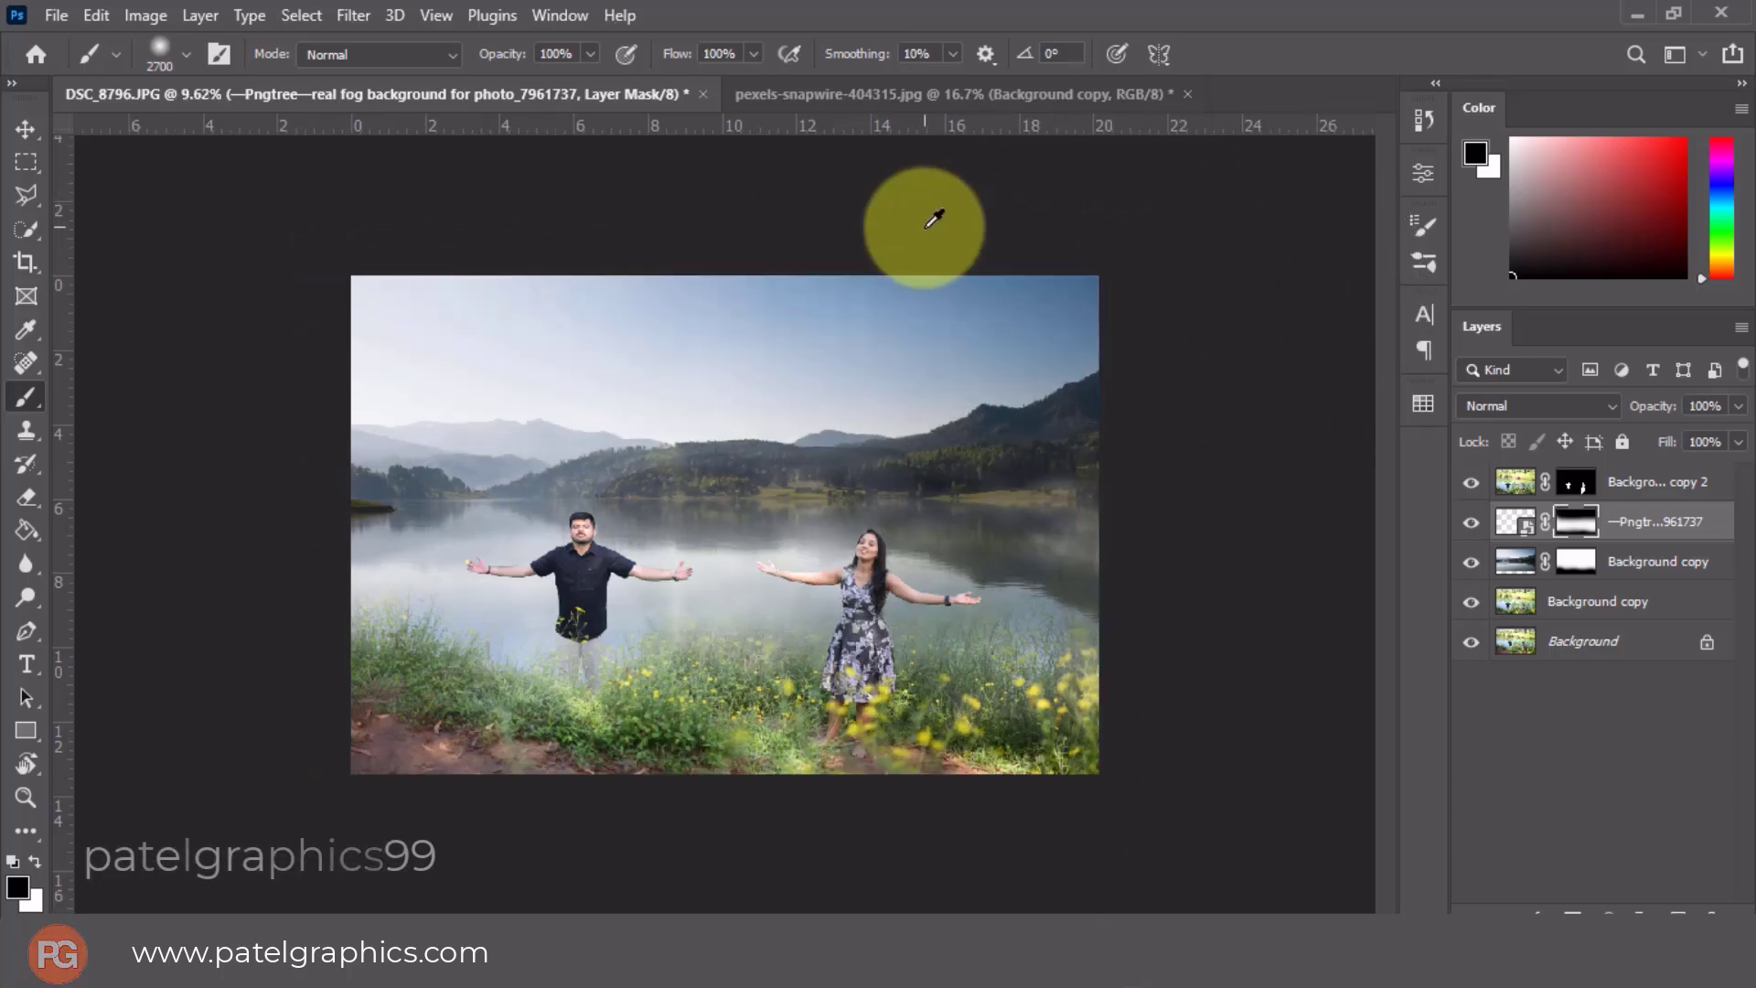
scroll(934, 220, "up", 1)
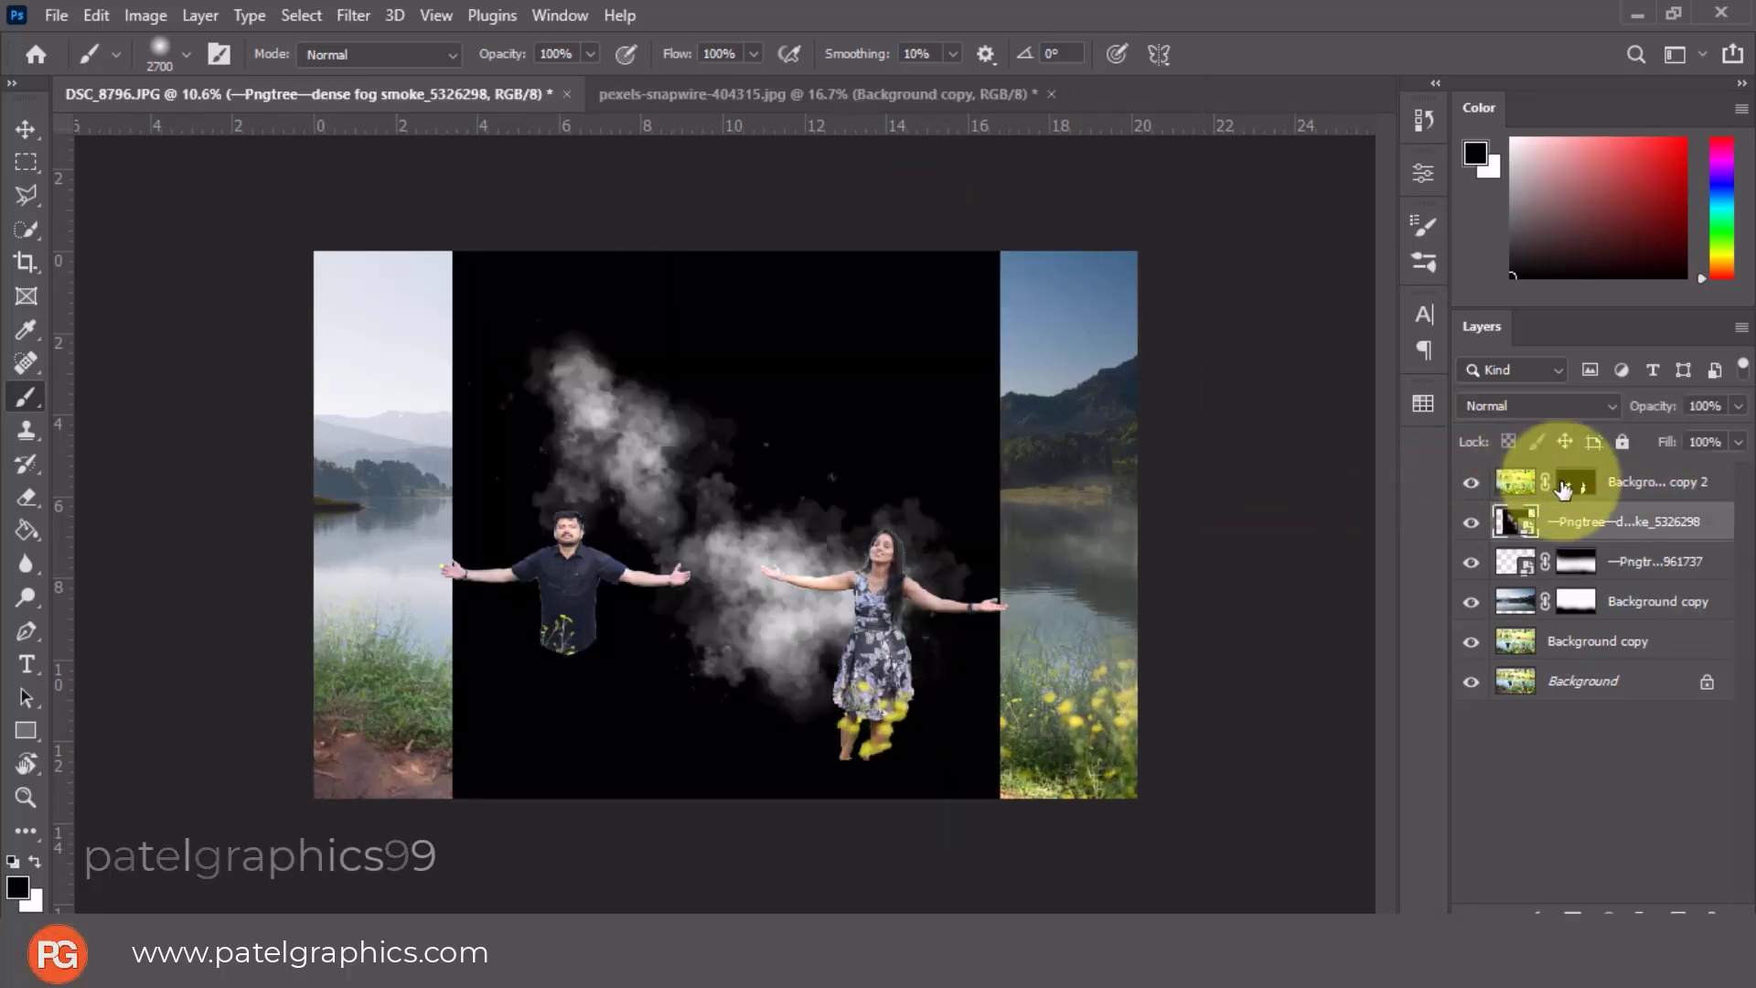
Set the smoke layer's blend mode to Screen and move it to the top of the layer stack.
left_click(1513, 408)
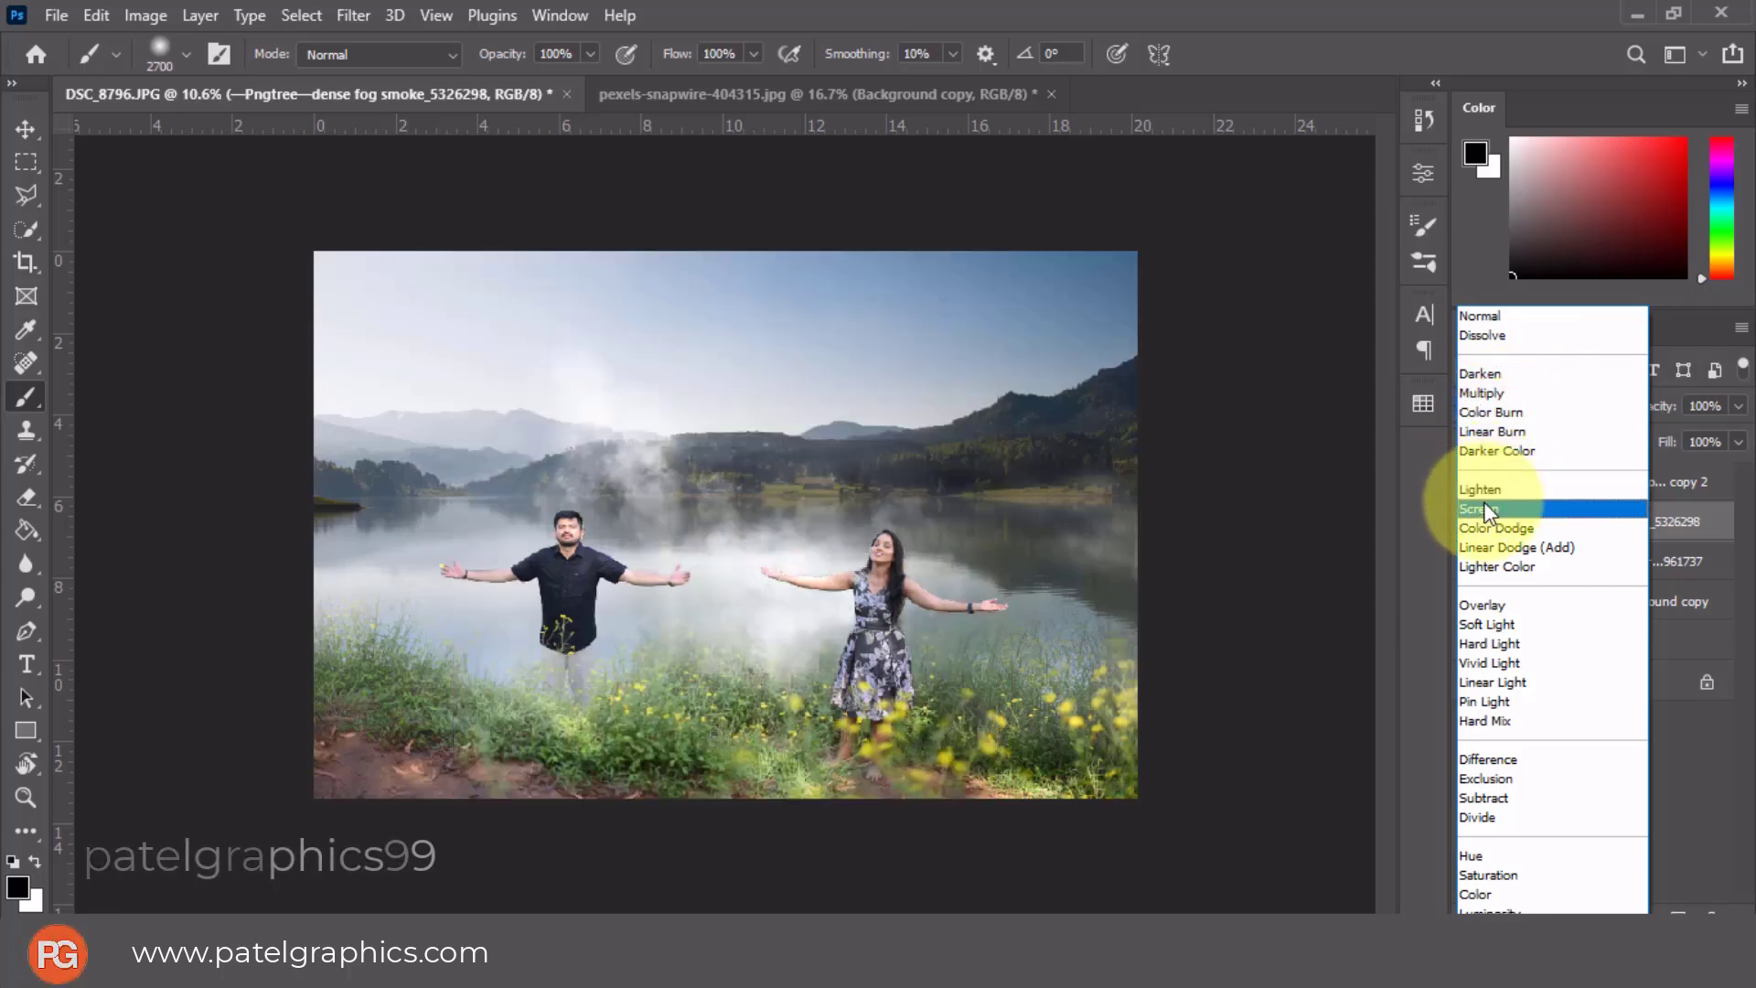
left_click(1484, 501)
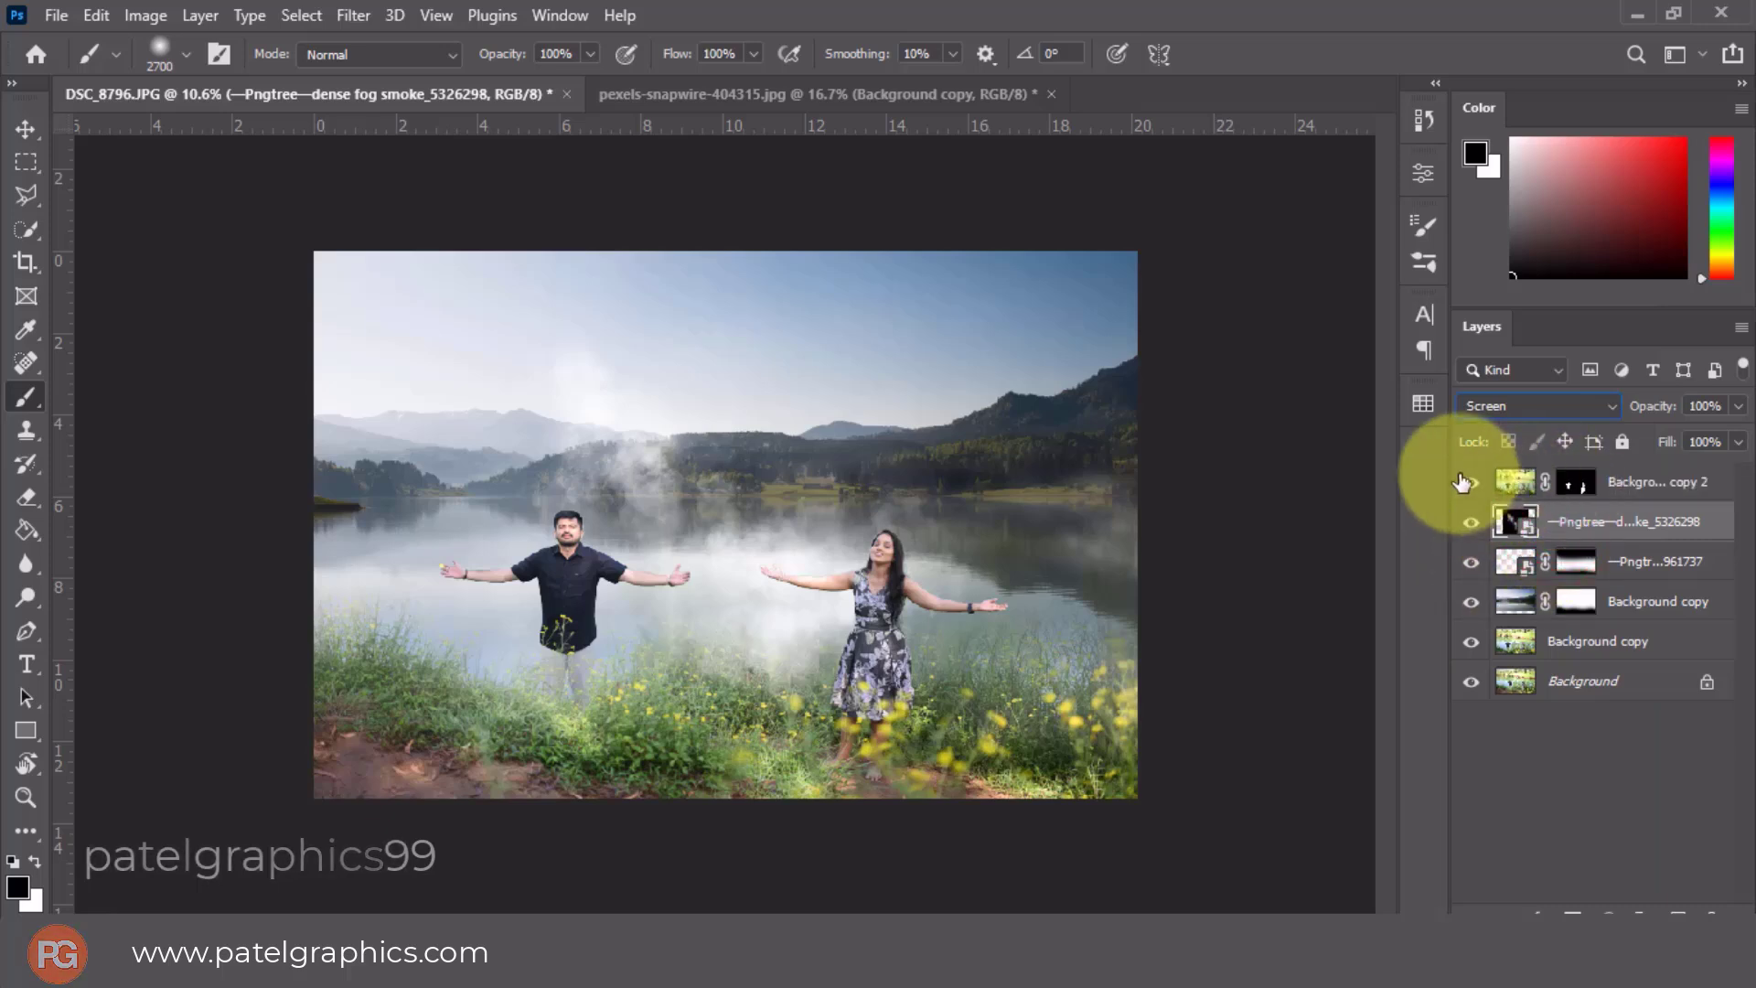
left_click_drag(1620, 517, 1612, 478)
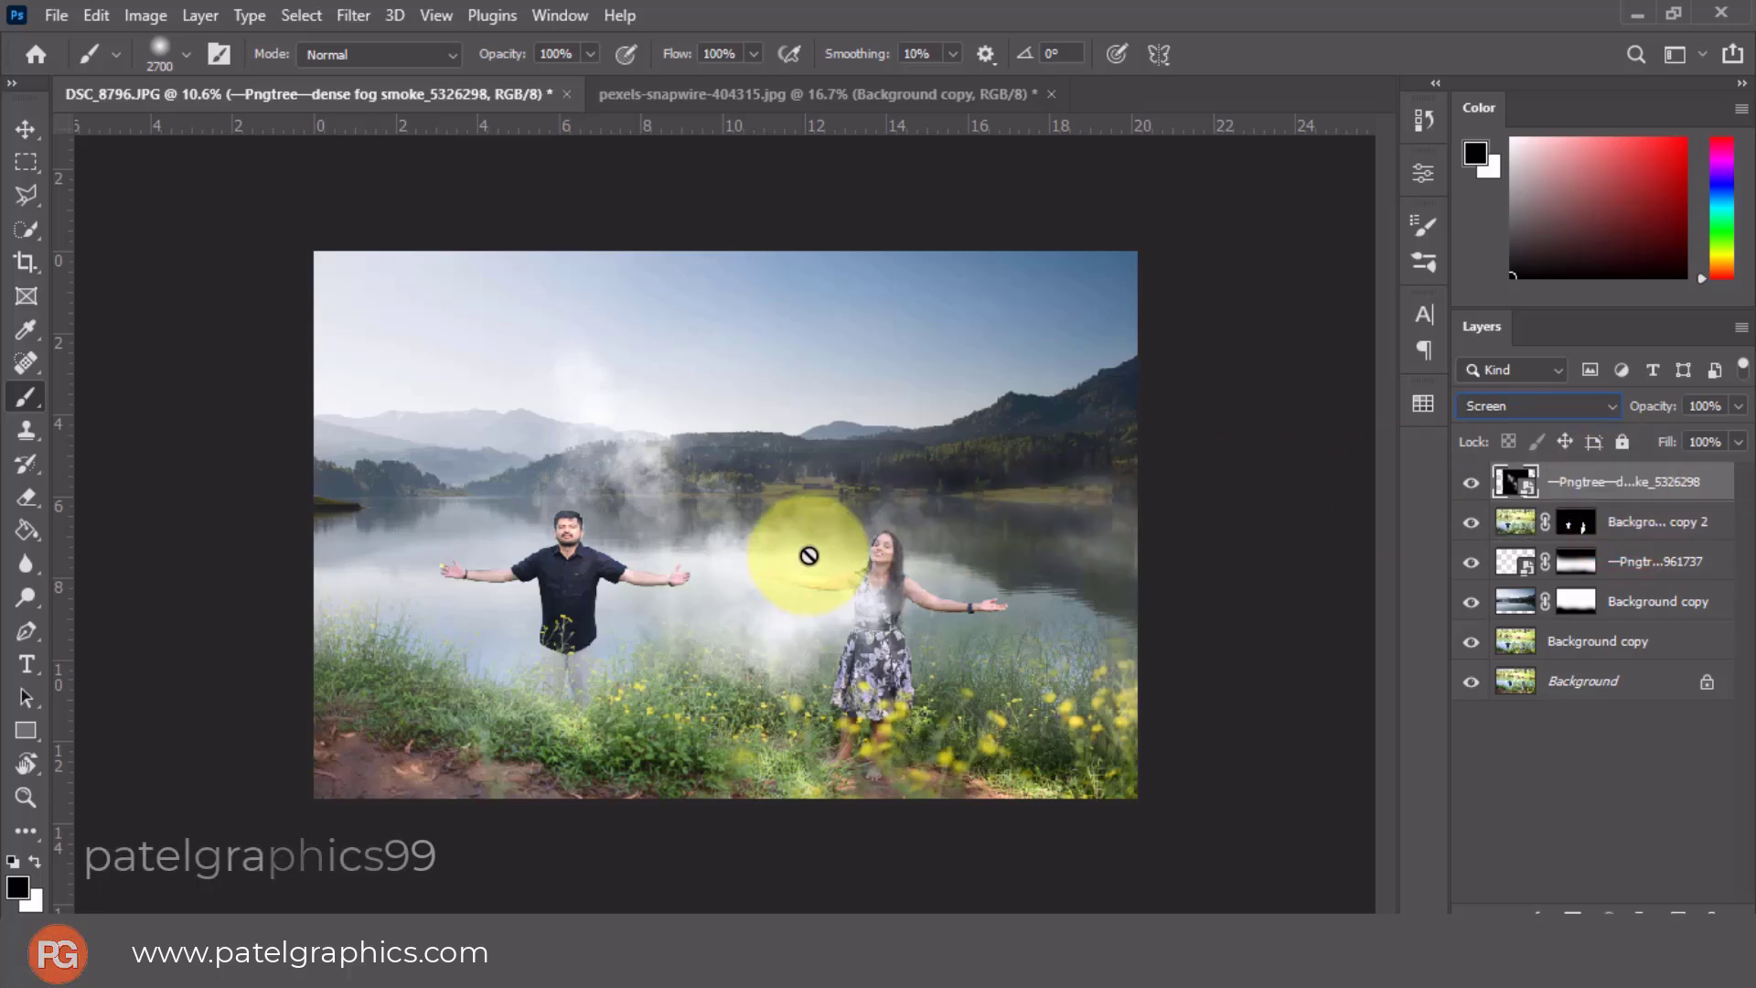
Lower the smoke layer so its plume rises between the man and woman.
key("ctrl+t")
mouse_move(800, 546)
left_mouse_down()
mouse_move(917, 667)
mouse_move(909, 635)
mouse_move(761, 518)
mouse_move(831, 567)
left_mouse_up()
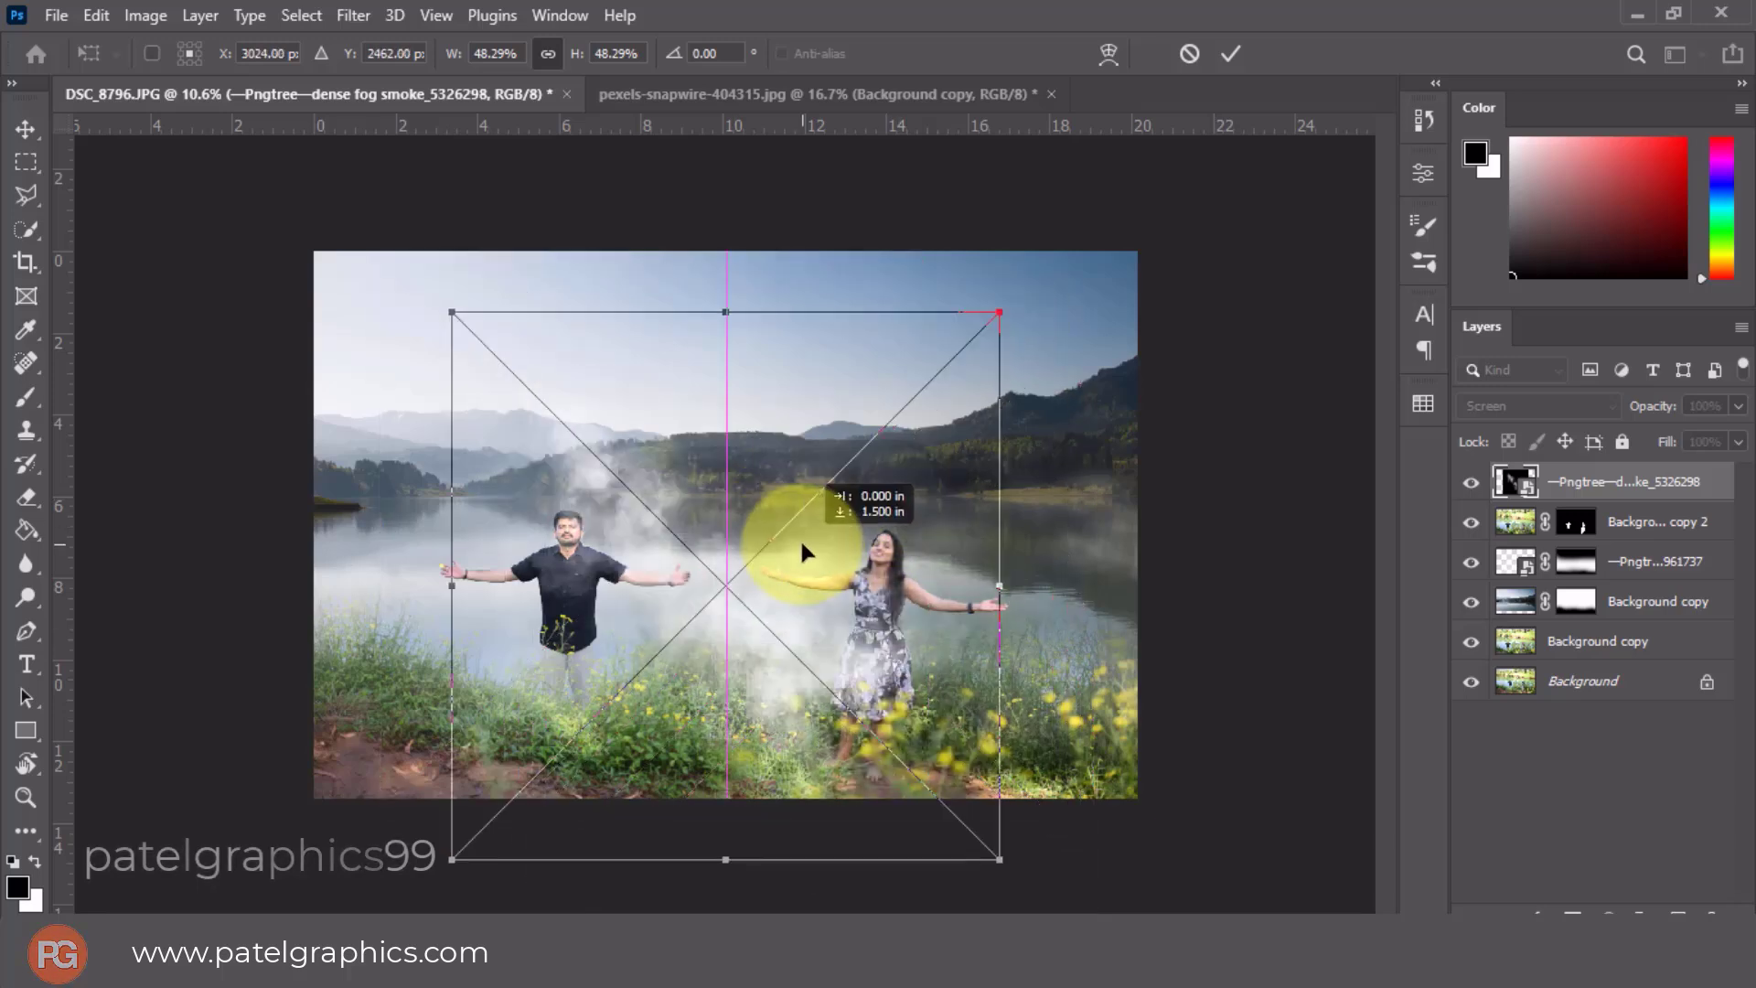
left_click(1583, 492)
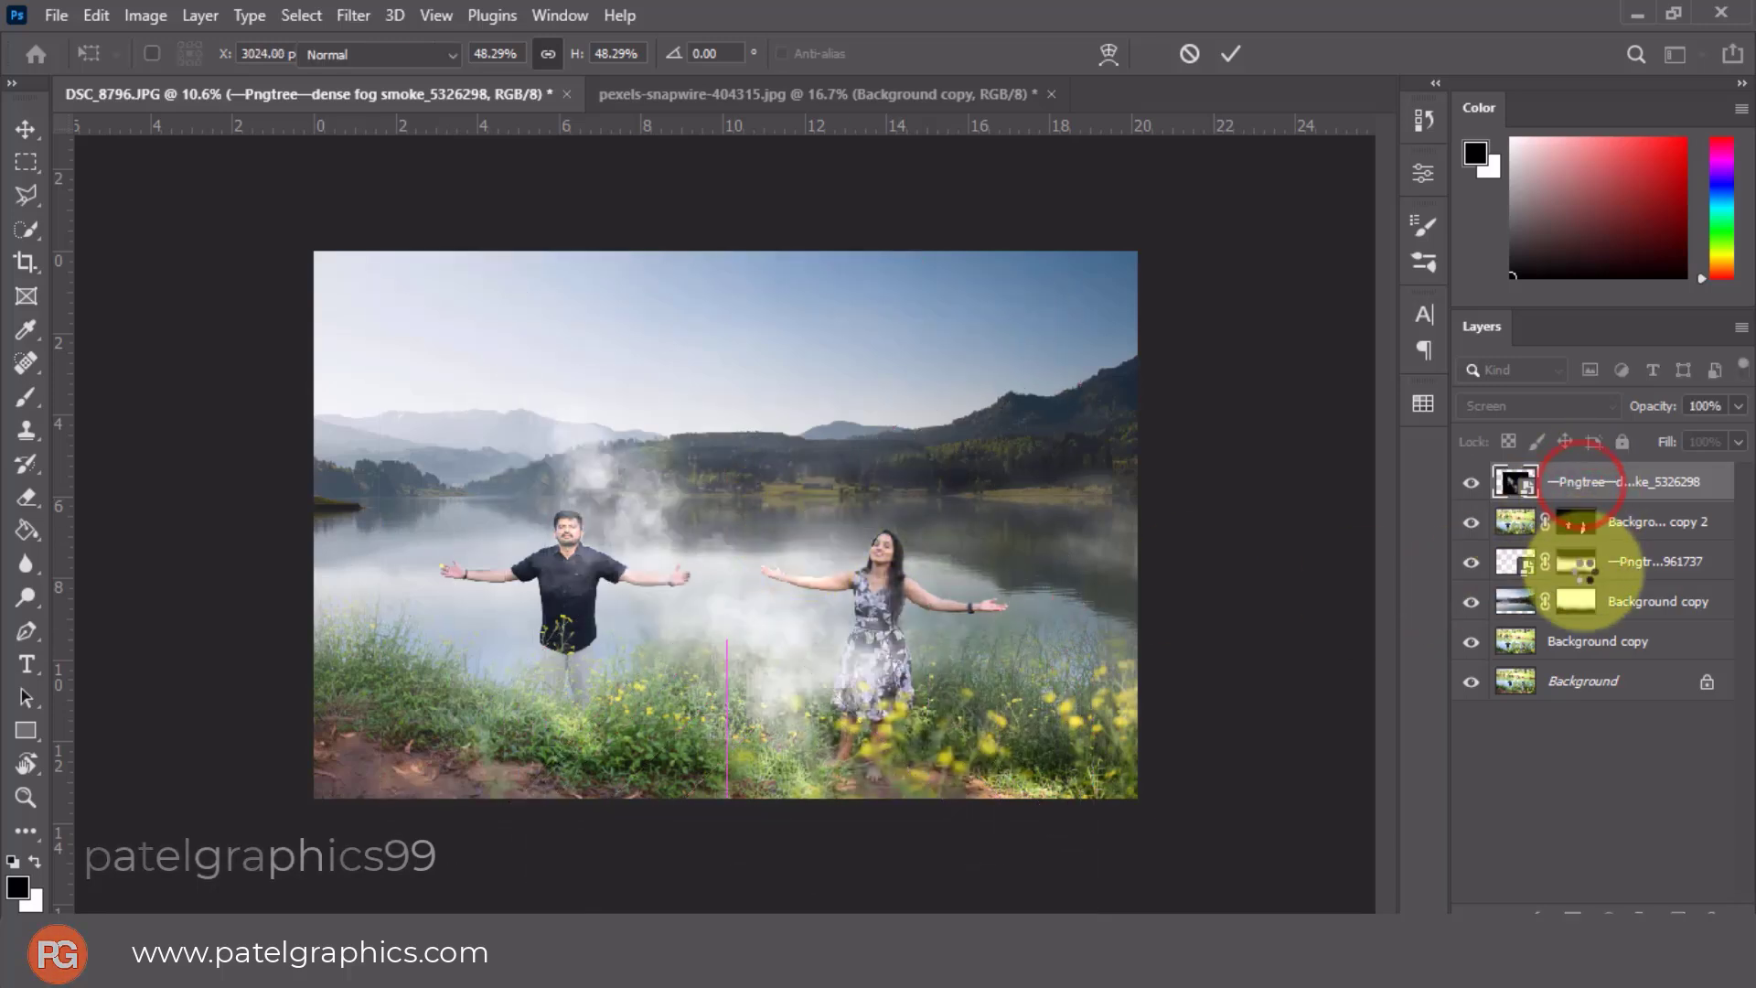
Rasterize the fog and smoke layers and move the smoke beneath Background copy 2.
right_click(1659, 561)
left_click(1401, 494)
right_click(1642, 491)
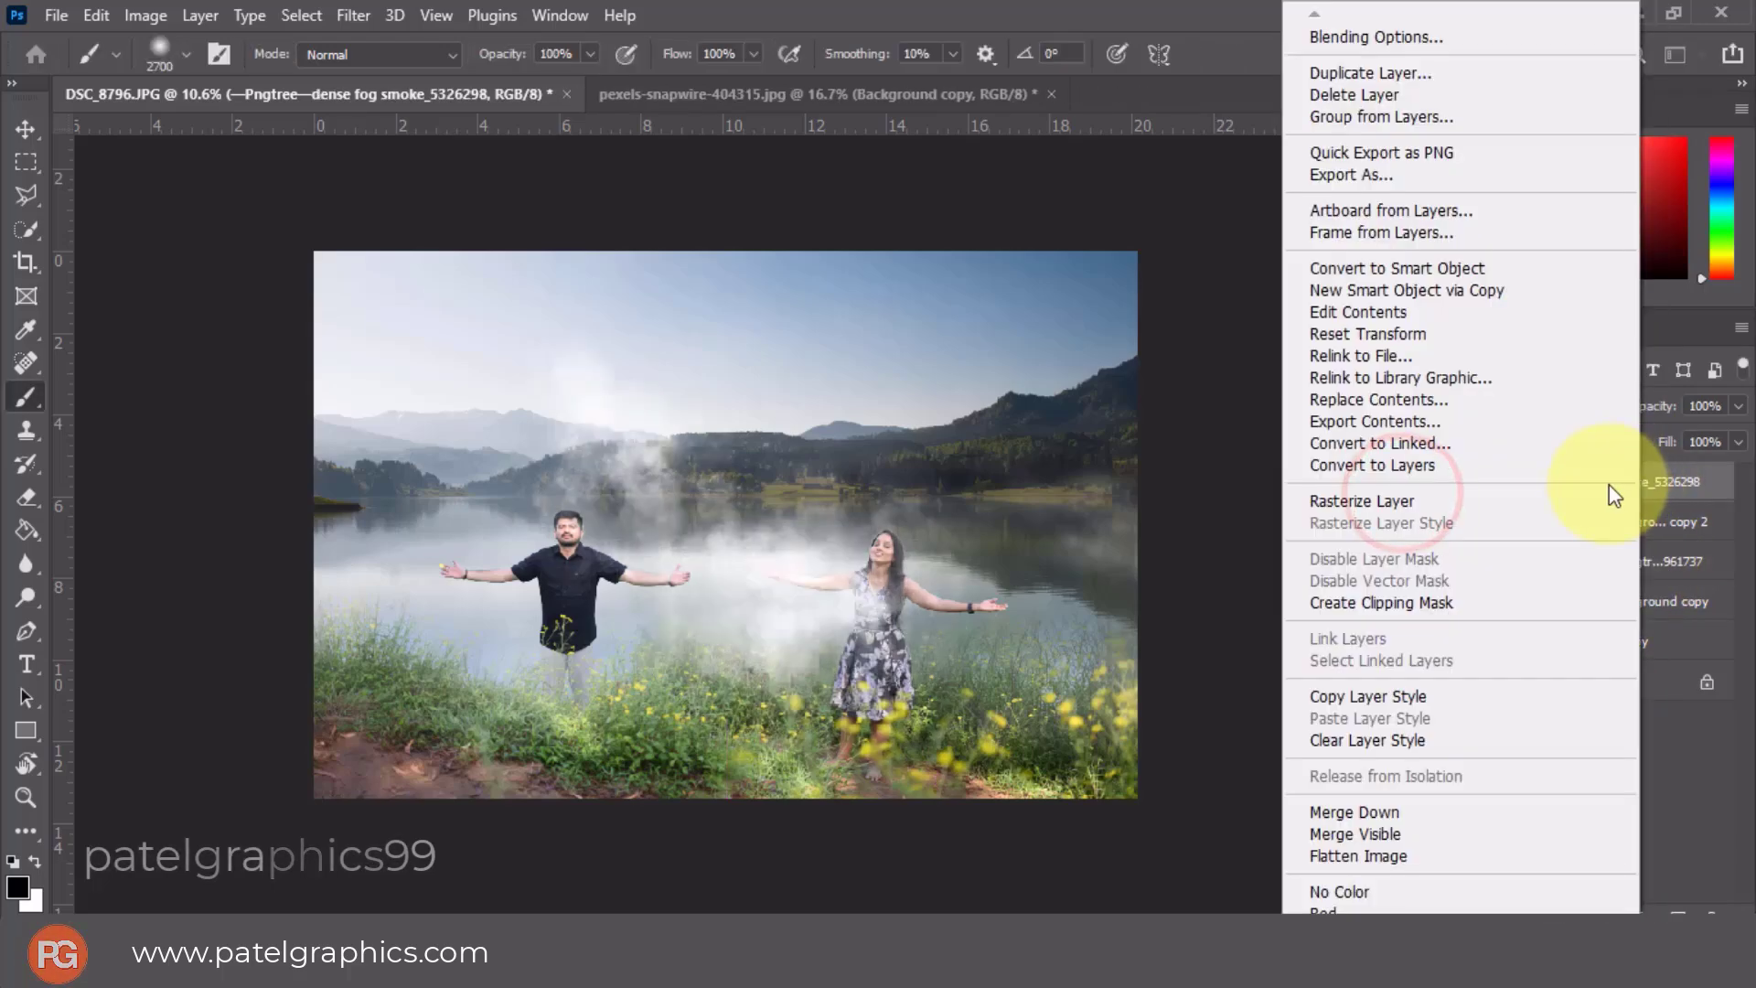
left_click(1382, 502)
mouse_move(1618, 494)
left_mouse_down()
mouse_move(1632, 540)
mouse_move(1589, 531)
mouse_move(1578, 569)
left_mouse_up()
left_click(1581, 528)
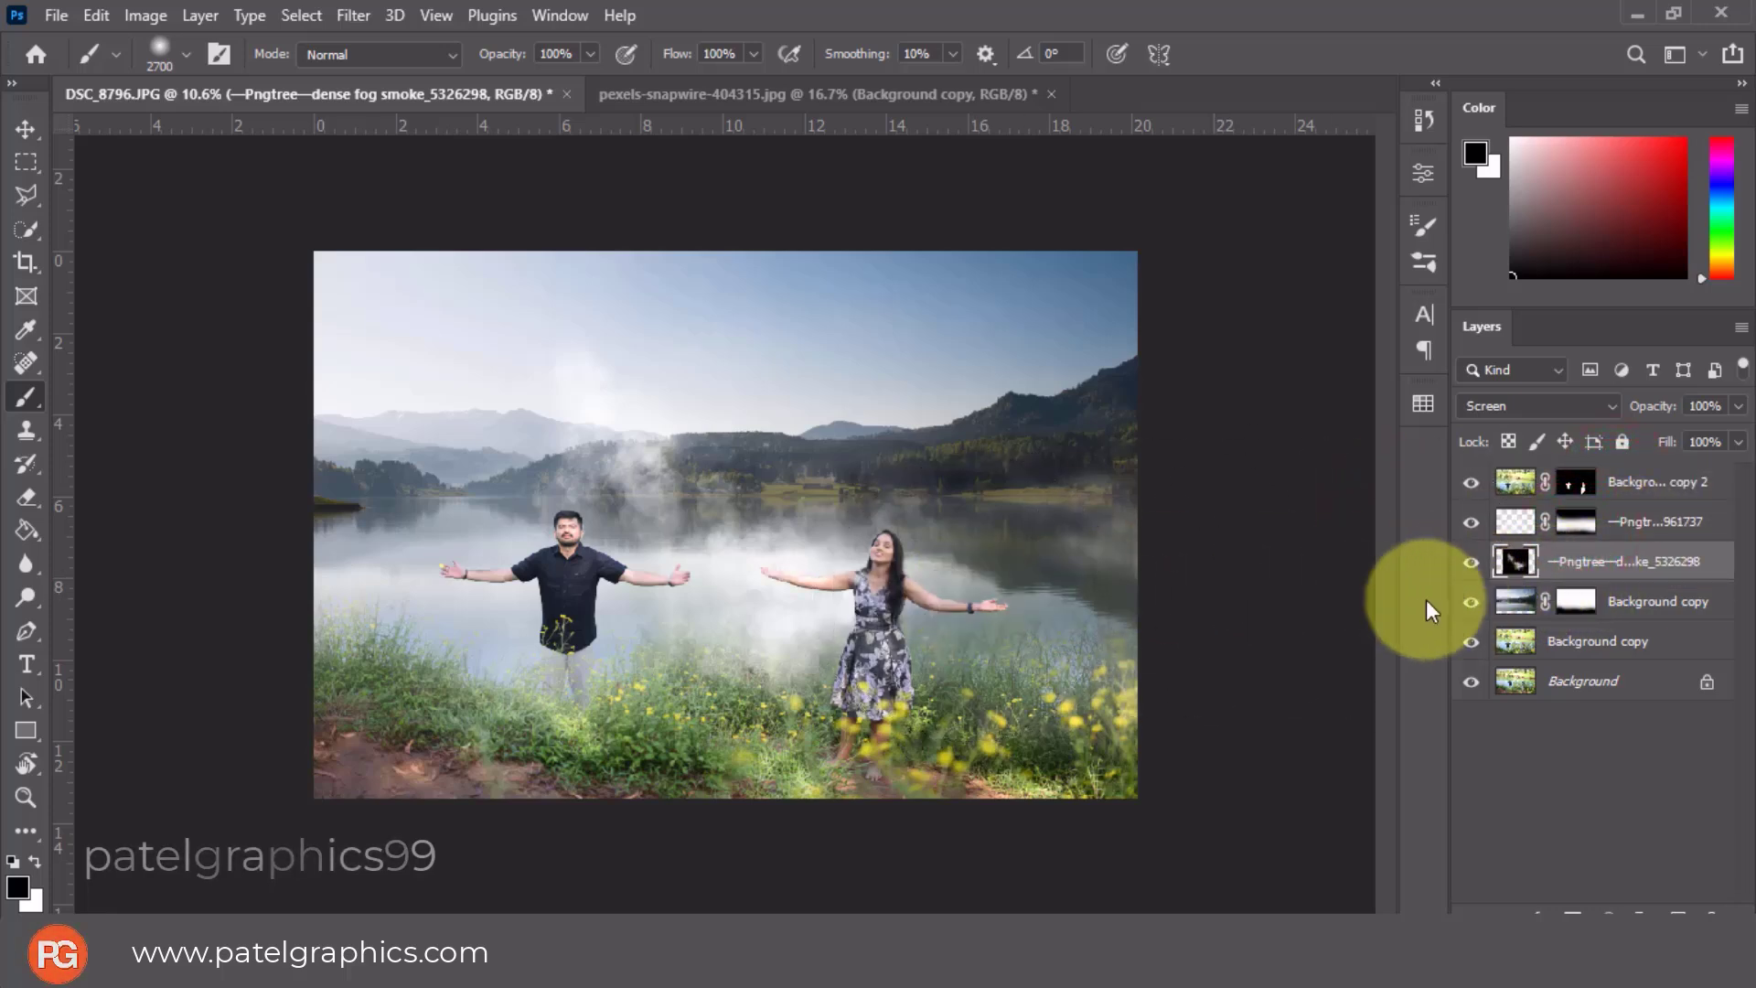
Tilt the smoke diagonally across the scene and raise it slightly over the lake.
key("ctrl+t")
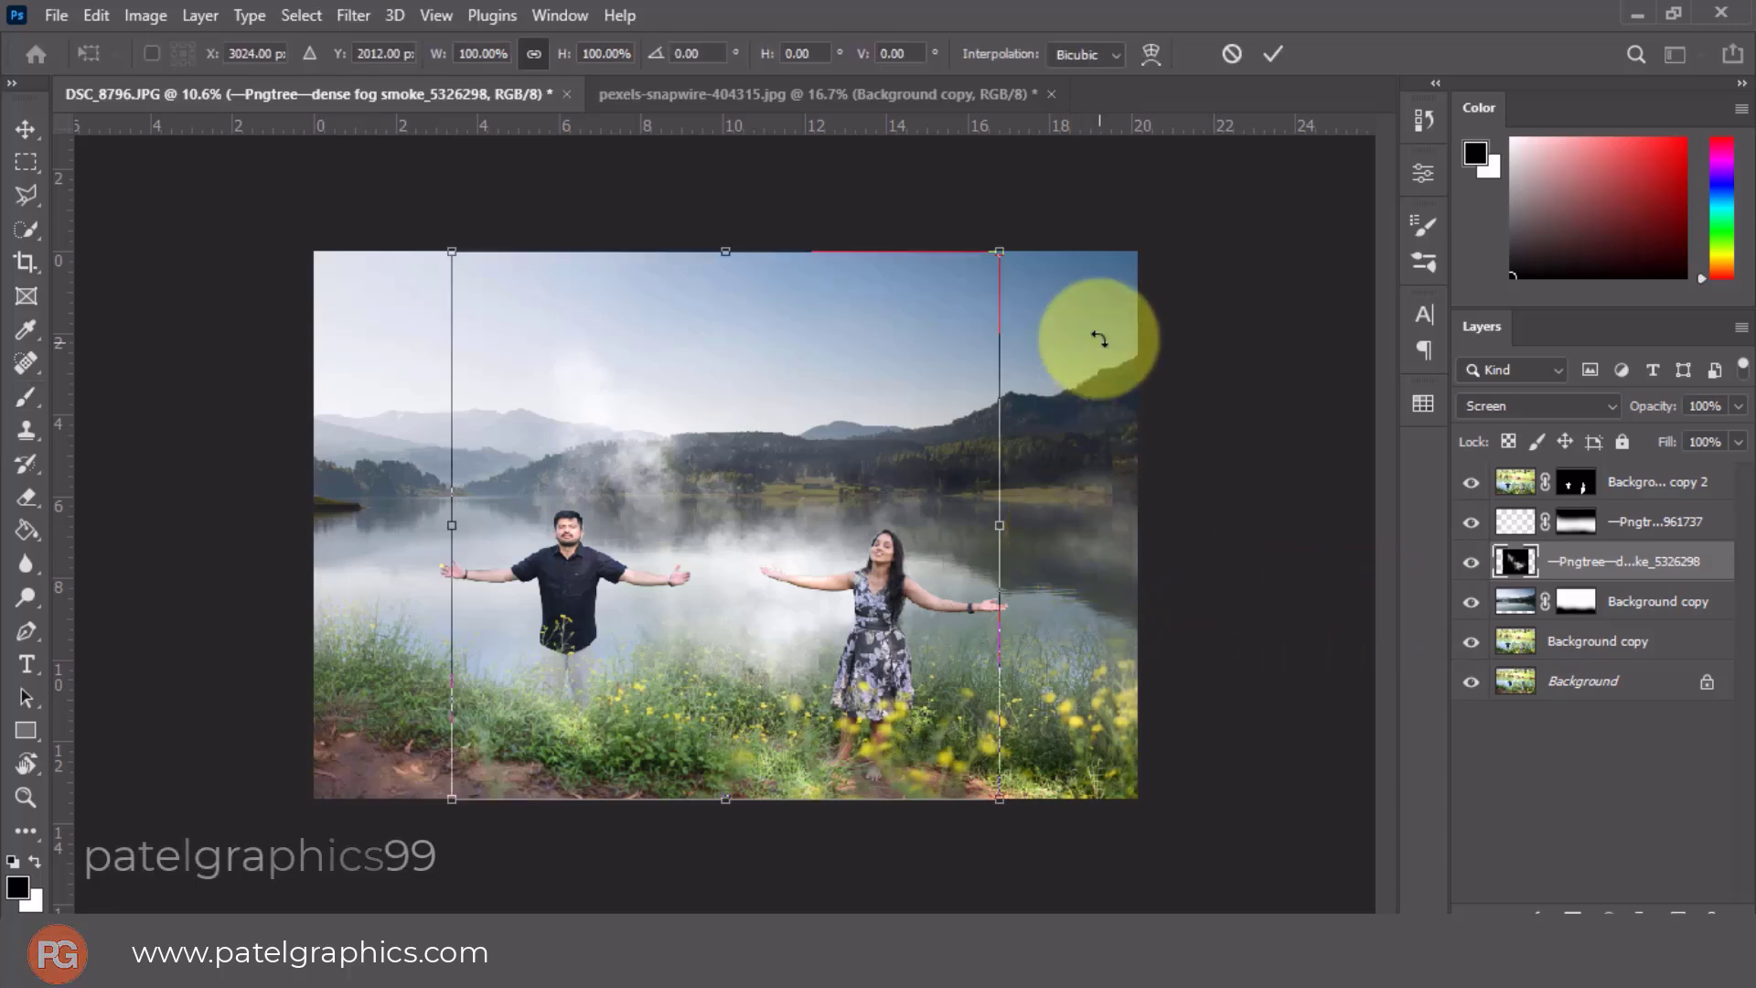
left_click_drag(1052, 236, 815, 185)
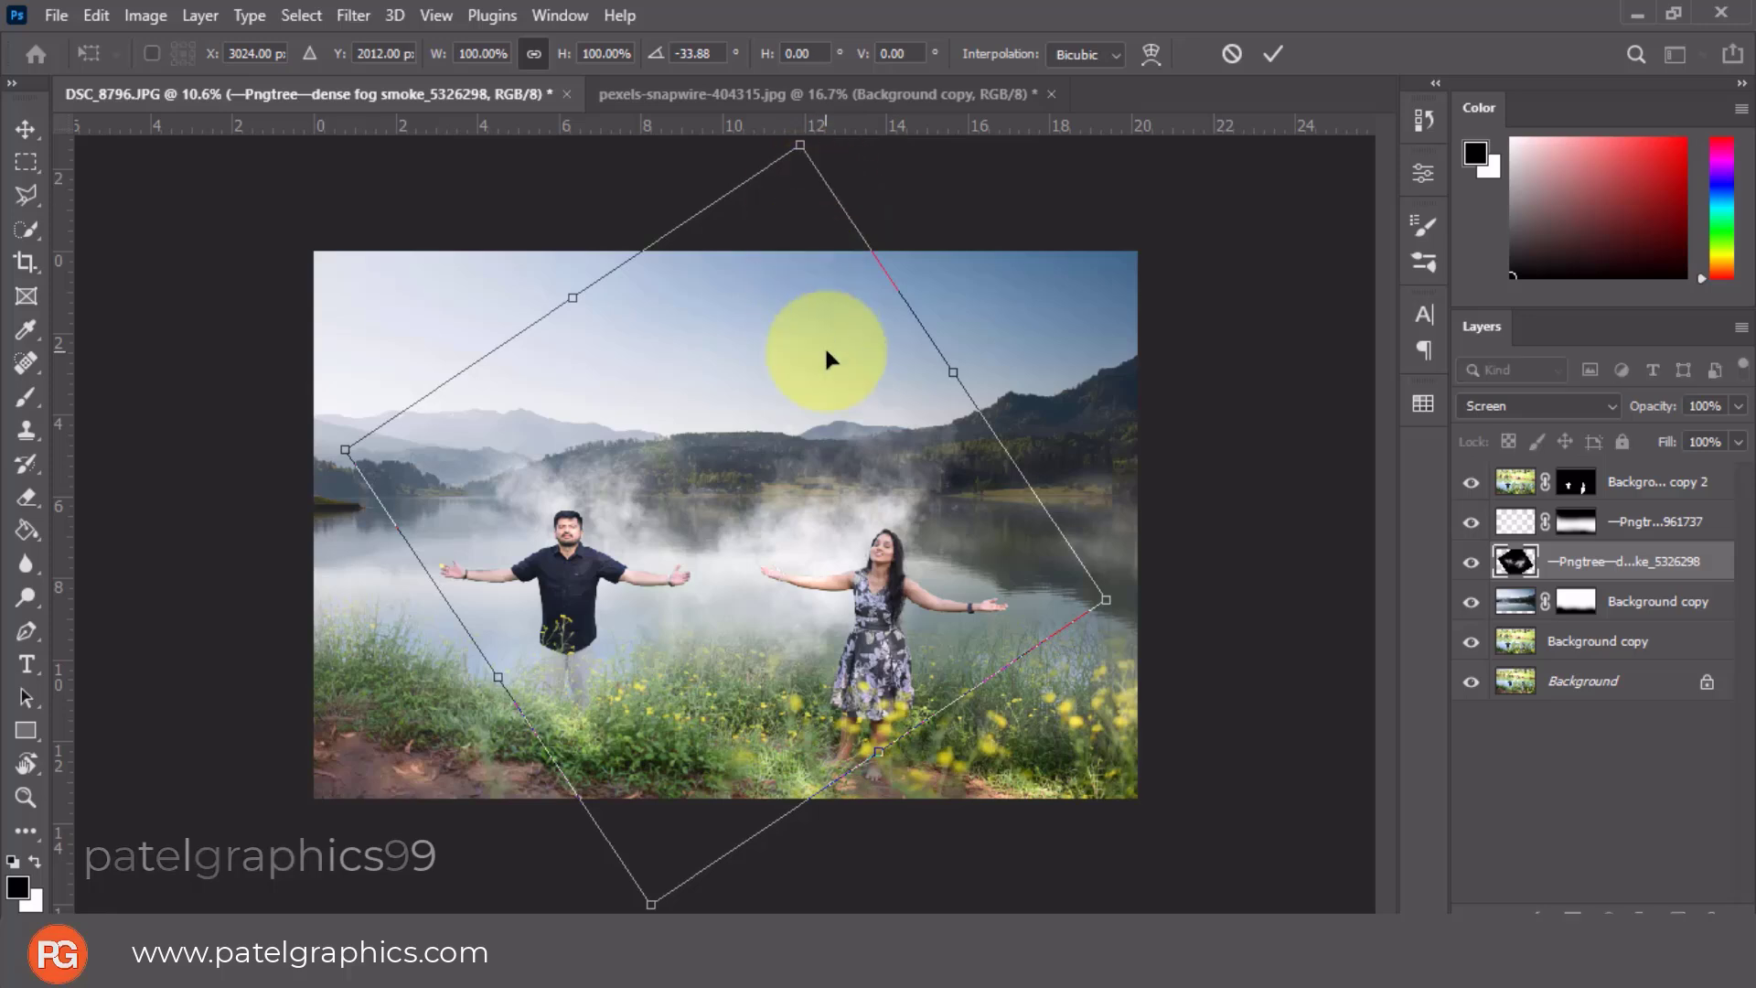
left_click_drag(753, 523, 778, 509)
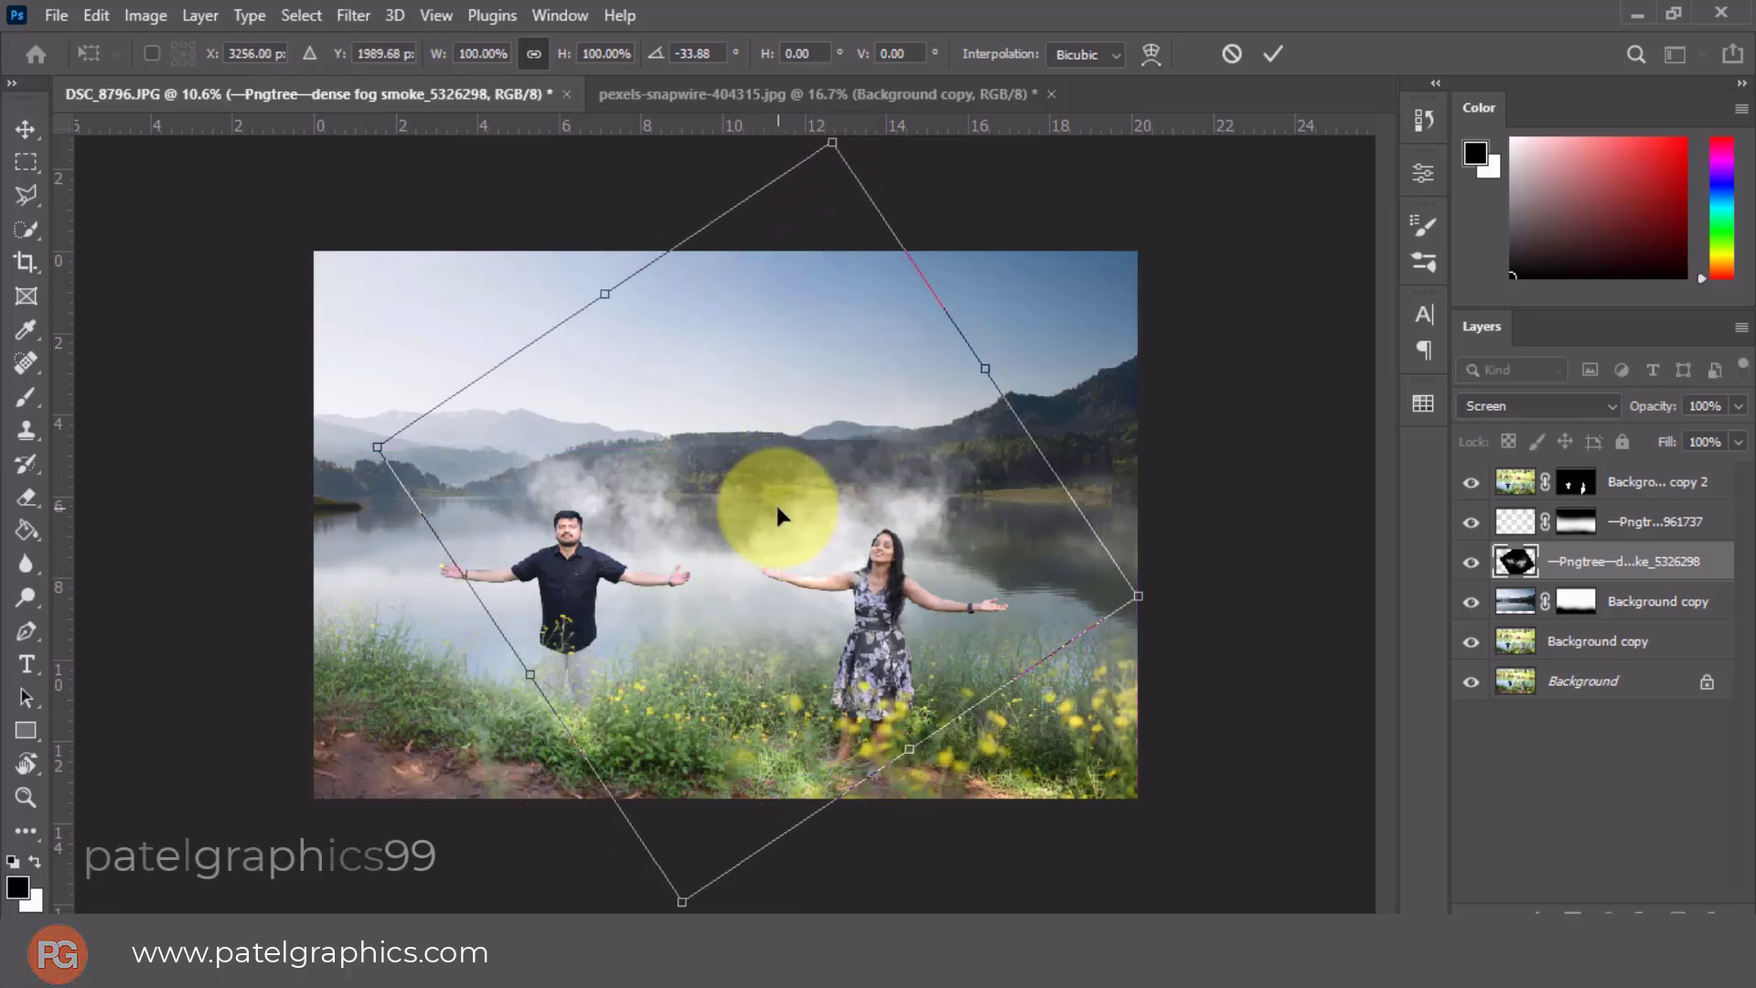
key("Return")
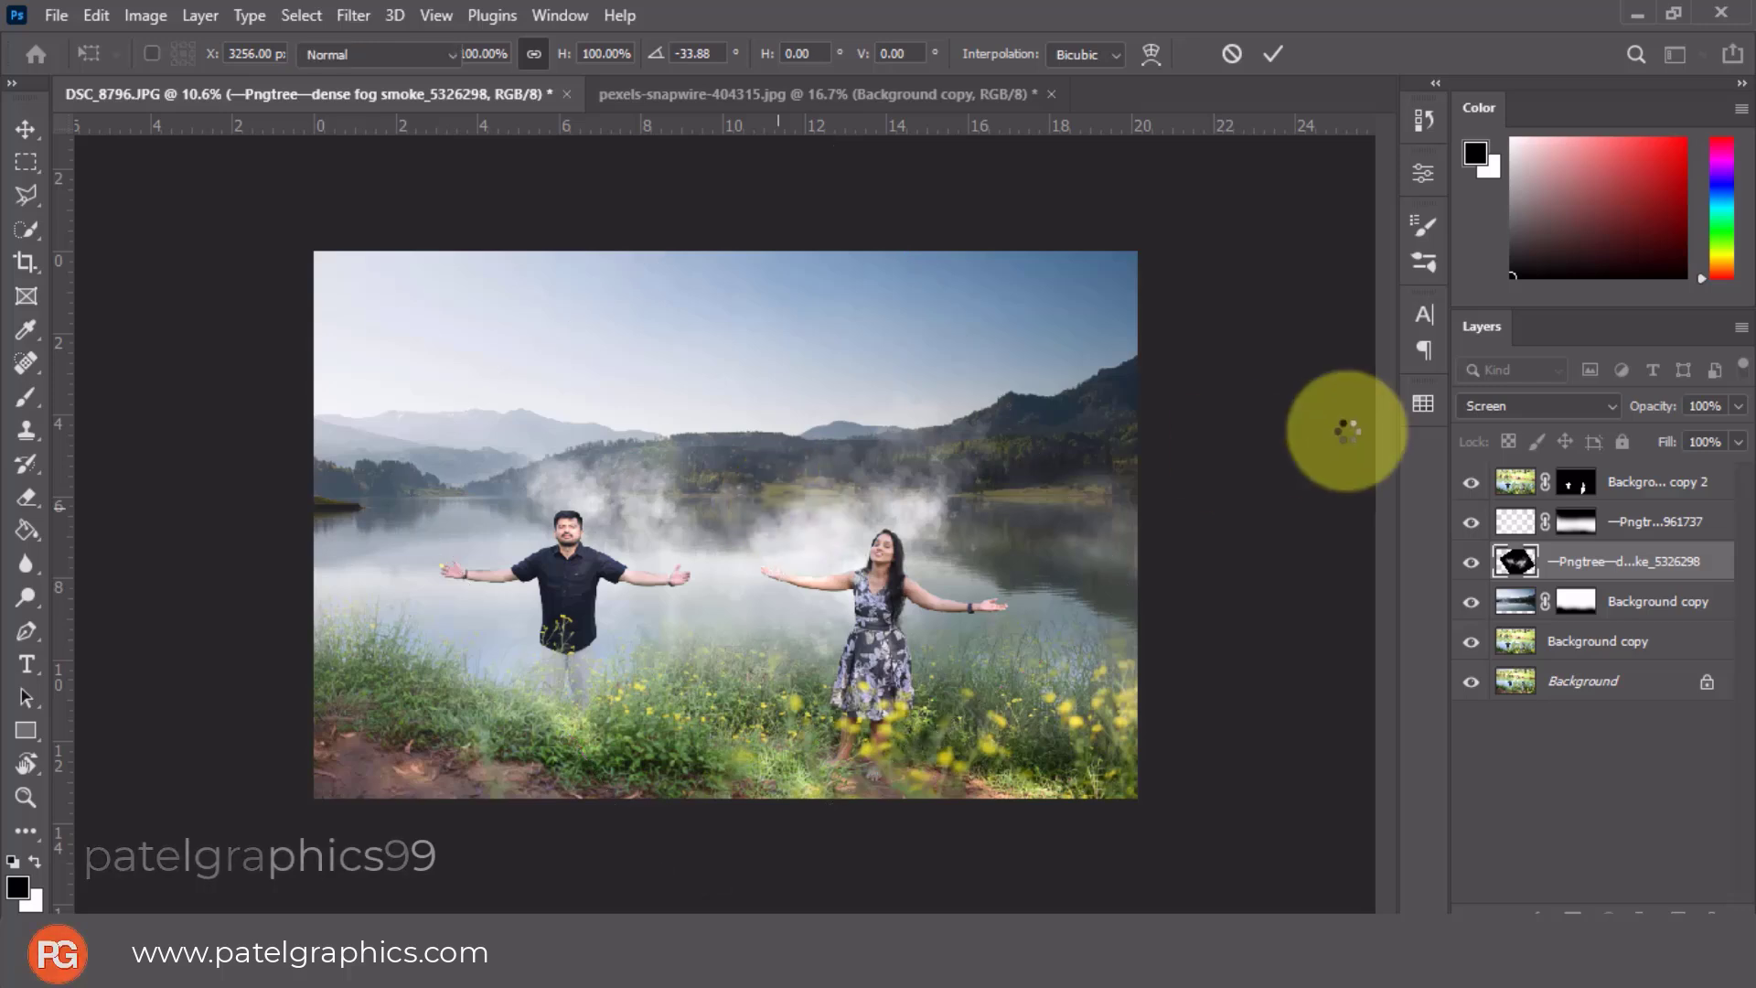
Fade the smoke layer to 34% opacity and shift it slightly into place.
key("b")
left_click(1737, 405)
mouse_move(1738, 432)
left_mouse_down()
mouse_move(1626, 437)
mouse_move(1659, 437)
left_mouse_up()
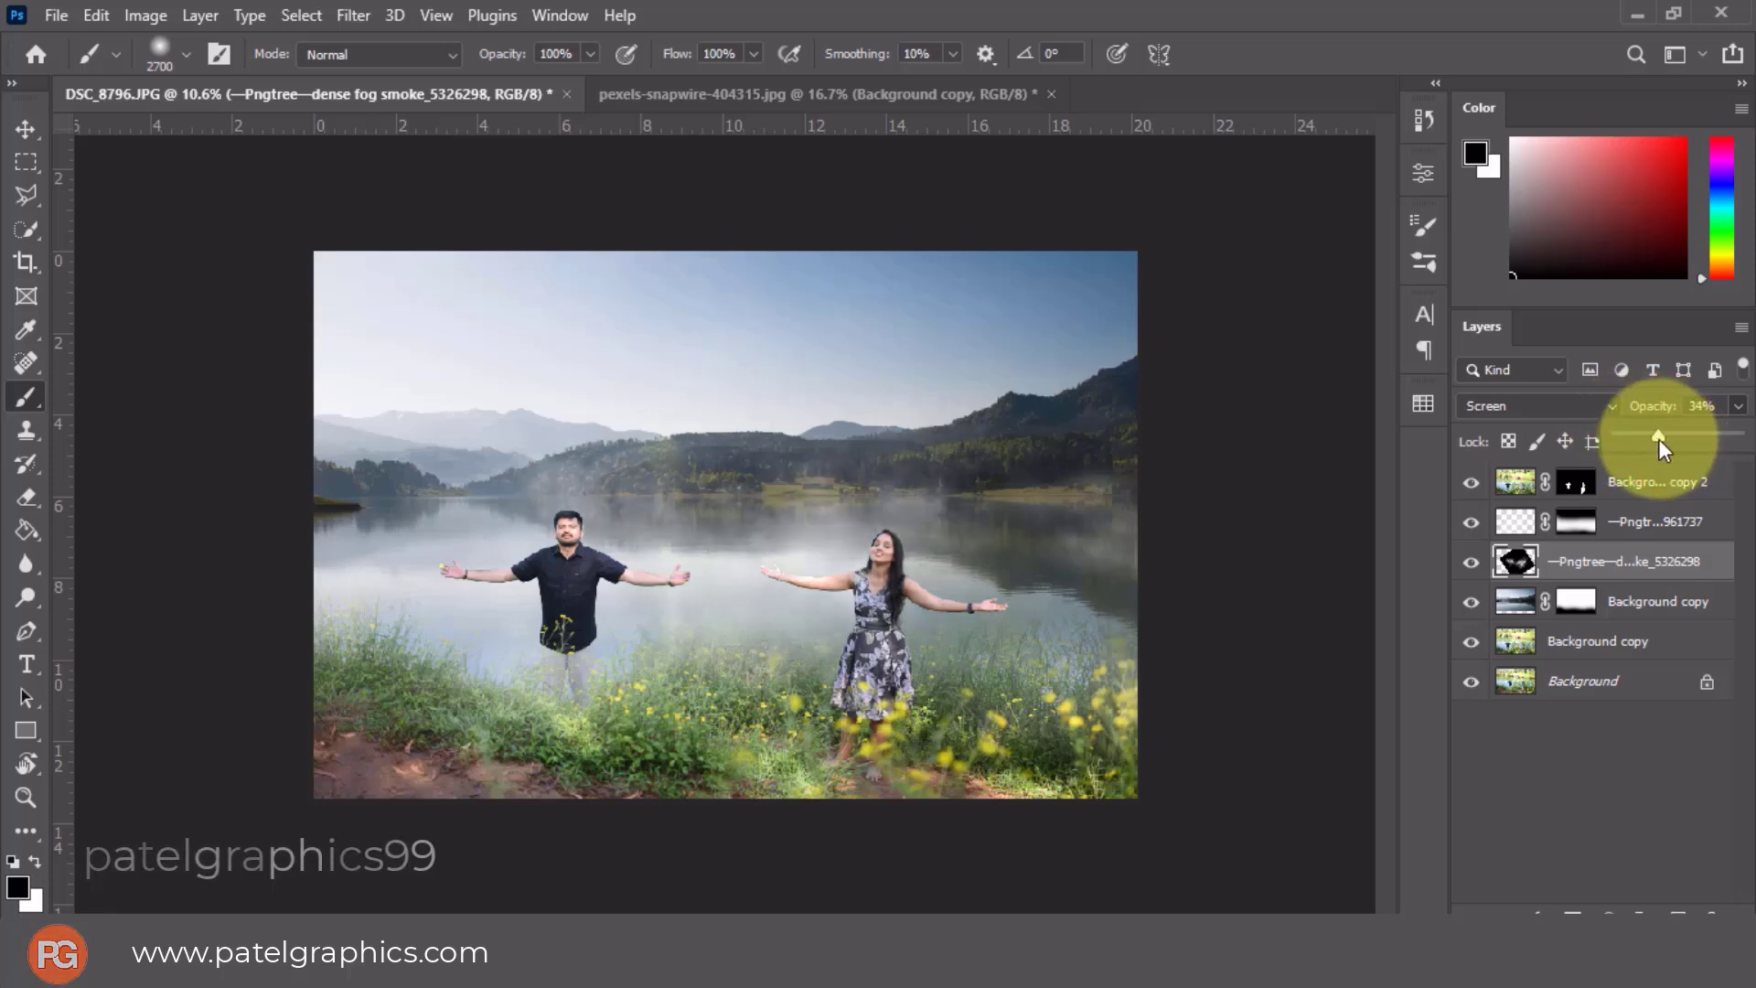
key("ctrl+t")
mouse_move(711, 498)
left_mouse_down()
mouse_move(856, 481)
mouse_move(739, 620)
mouse_move(737, 604)
left_mouse_up()
key("Return")
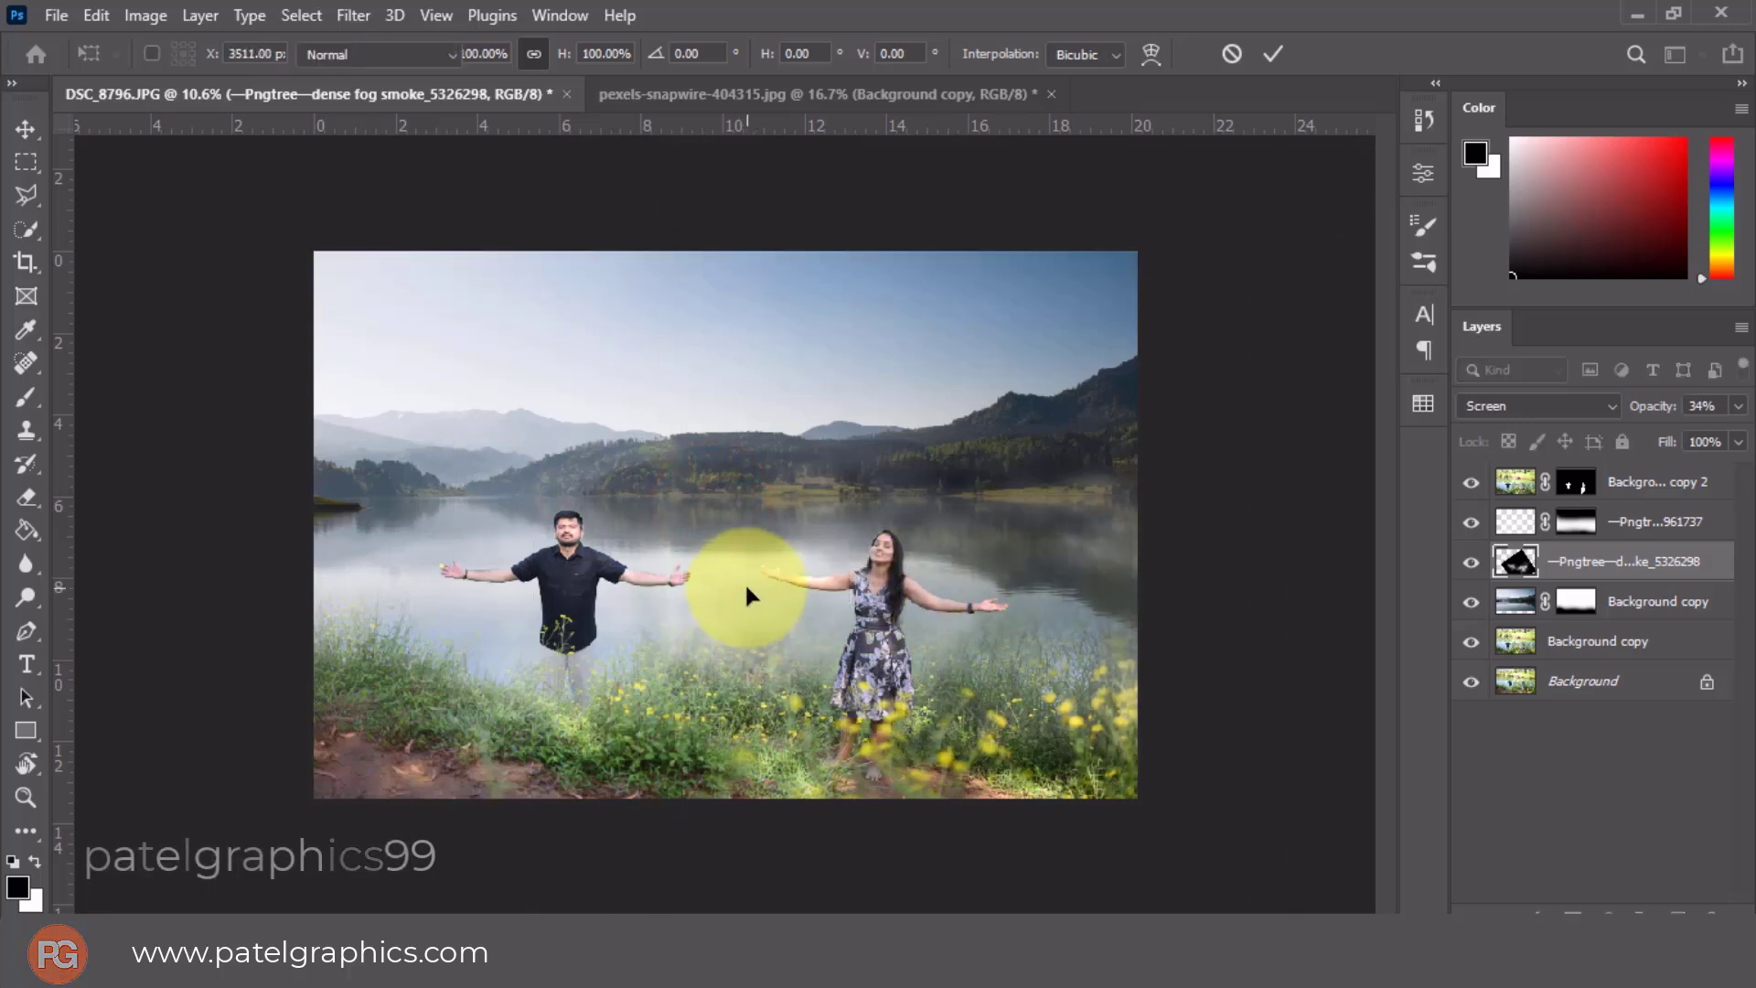
Duplicate Background copy 2 into a new Background copy 3 layer.
key("b")
scroll(637, 539, "up", 2)
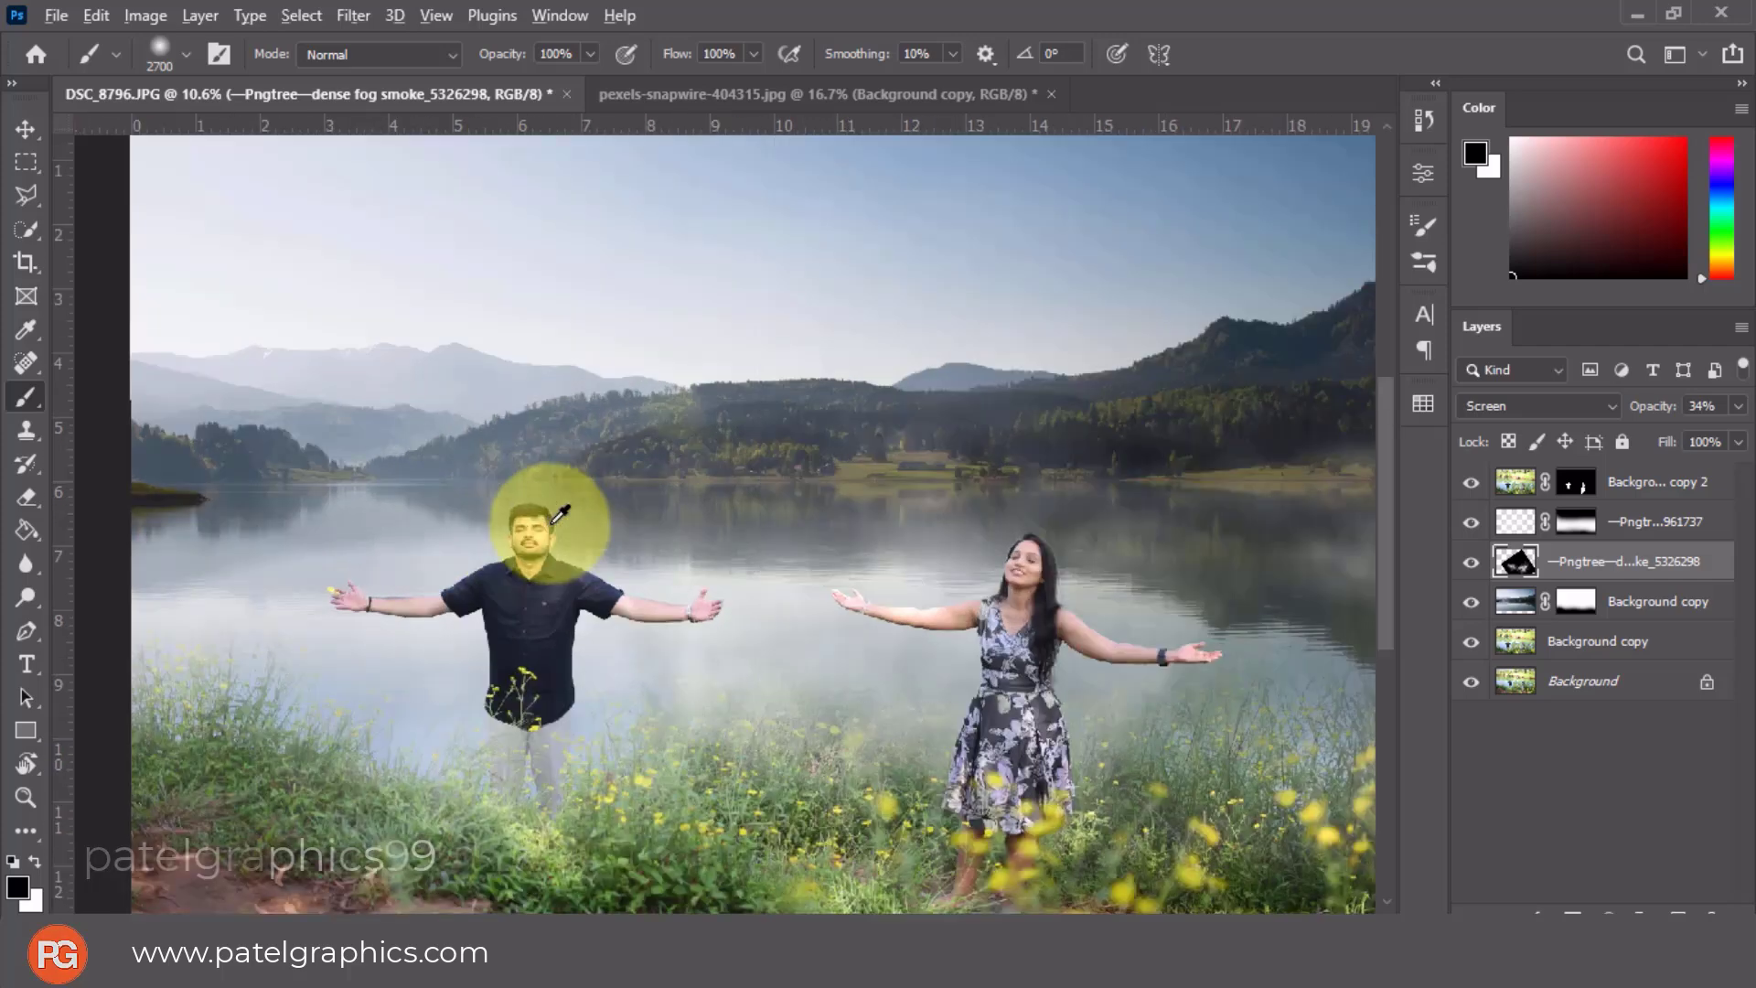
scroll(608, 458, "down", 1)
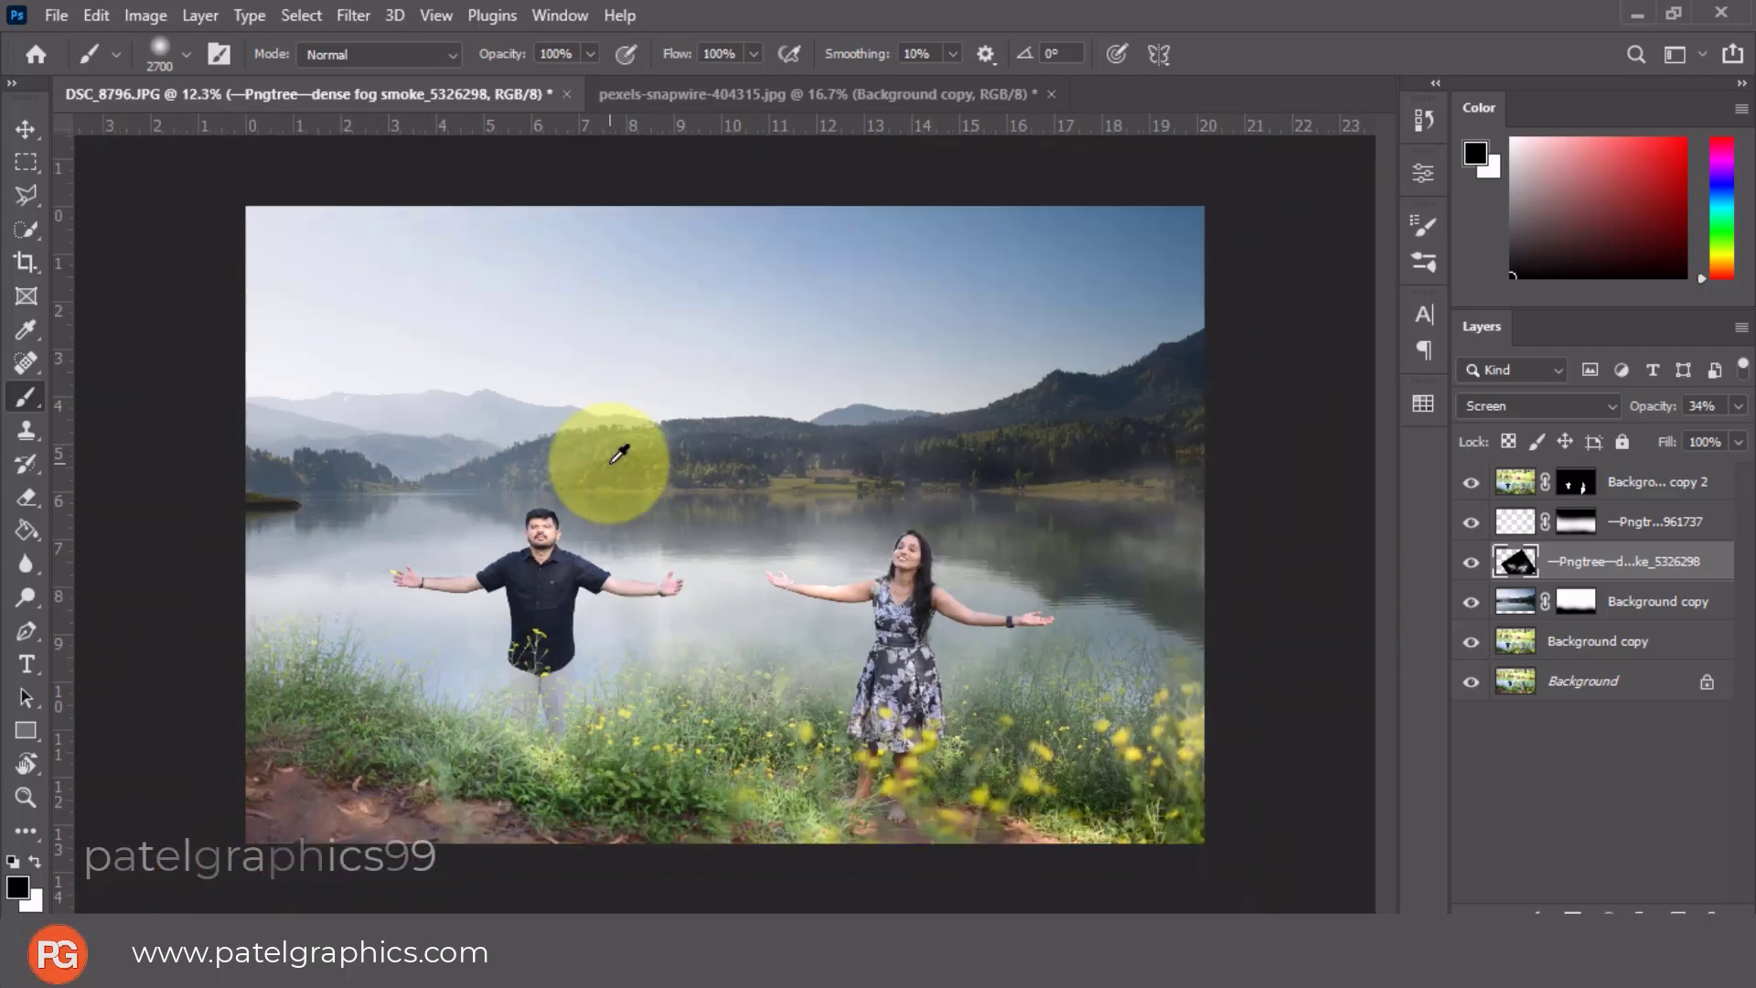
scroll(619, 454, "down", 1)
left_click(1516, 485)
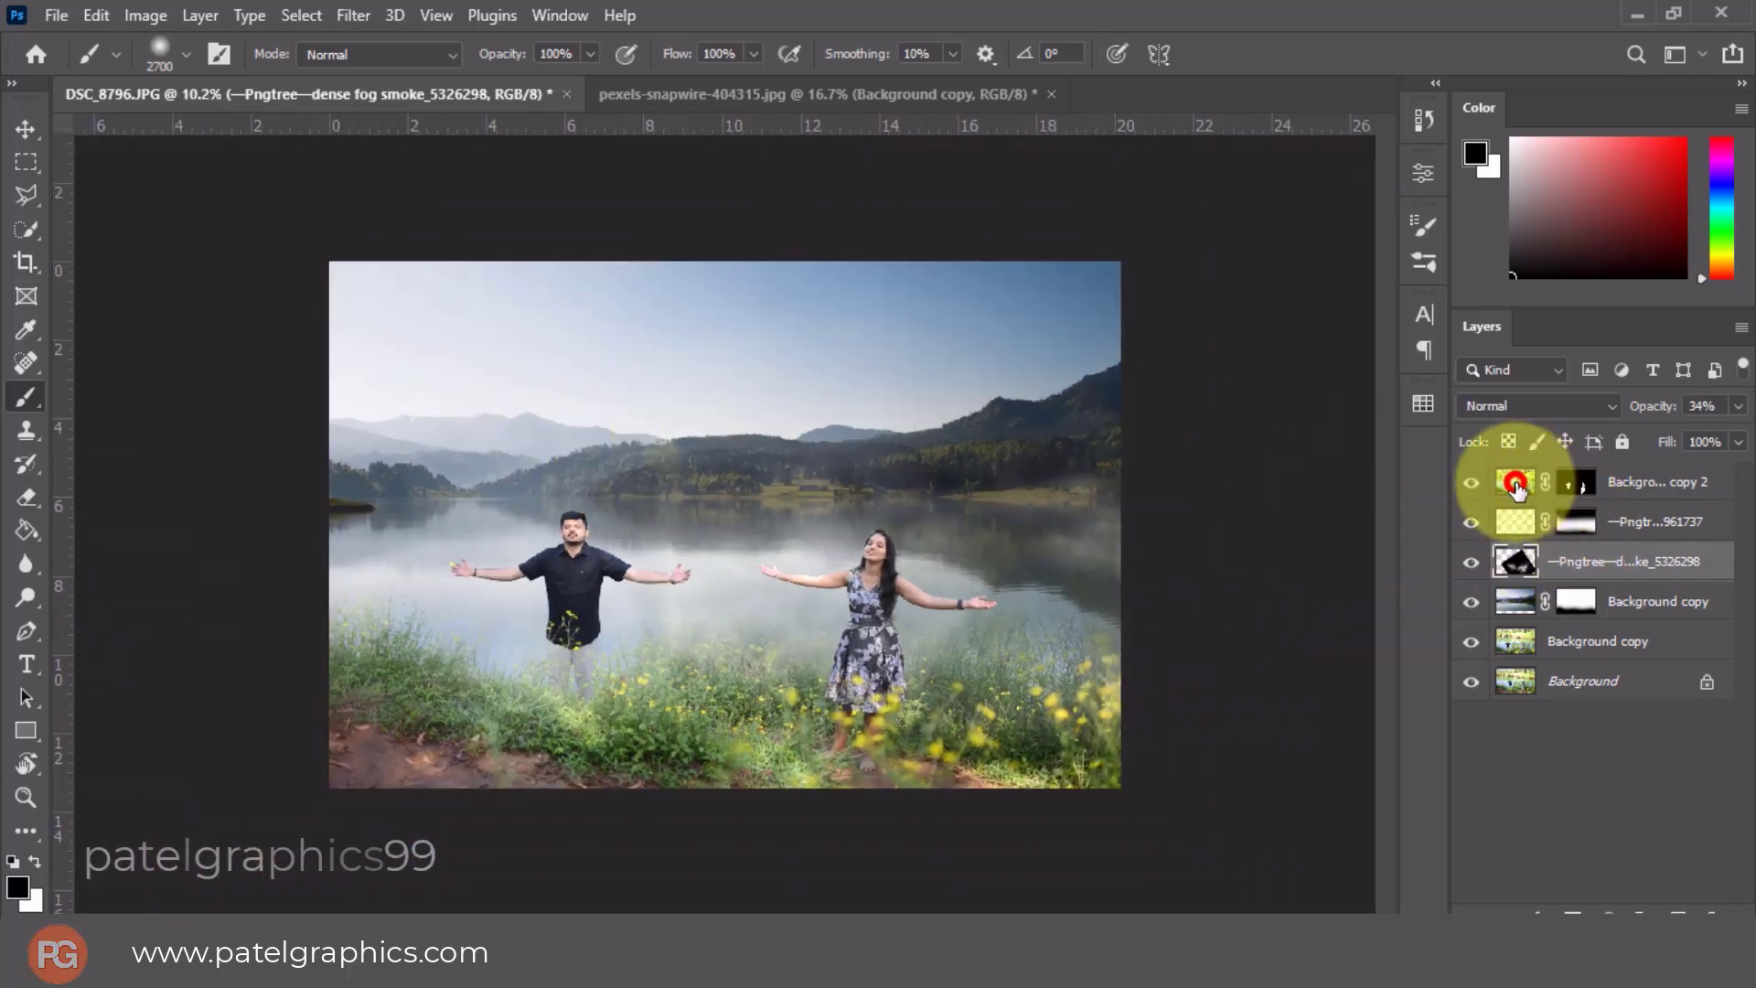
key("ctrl+j")
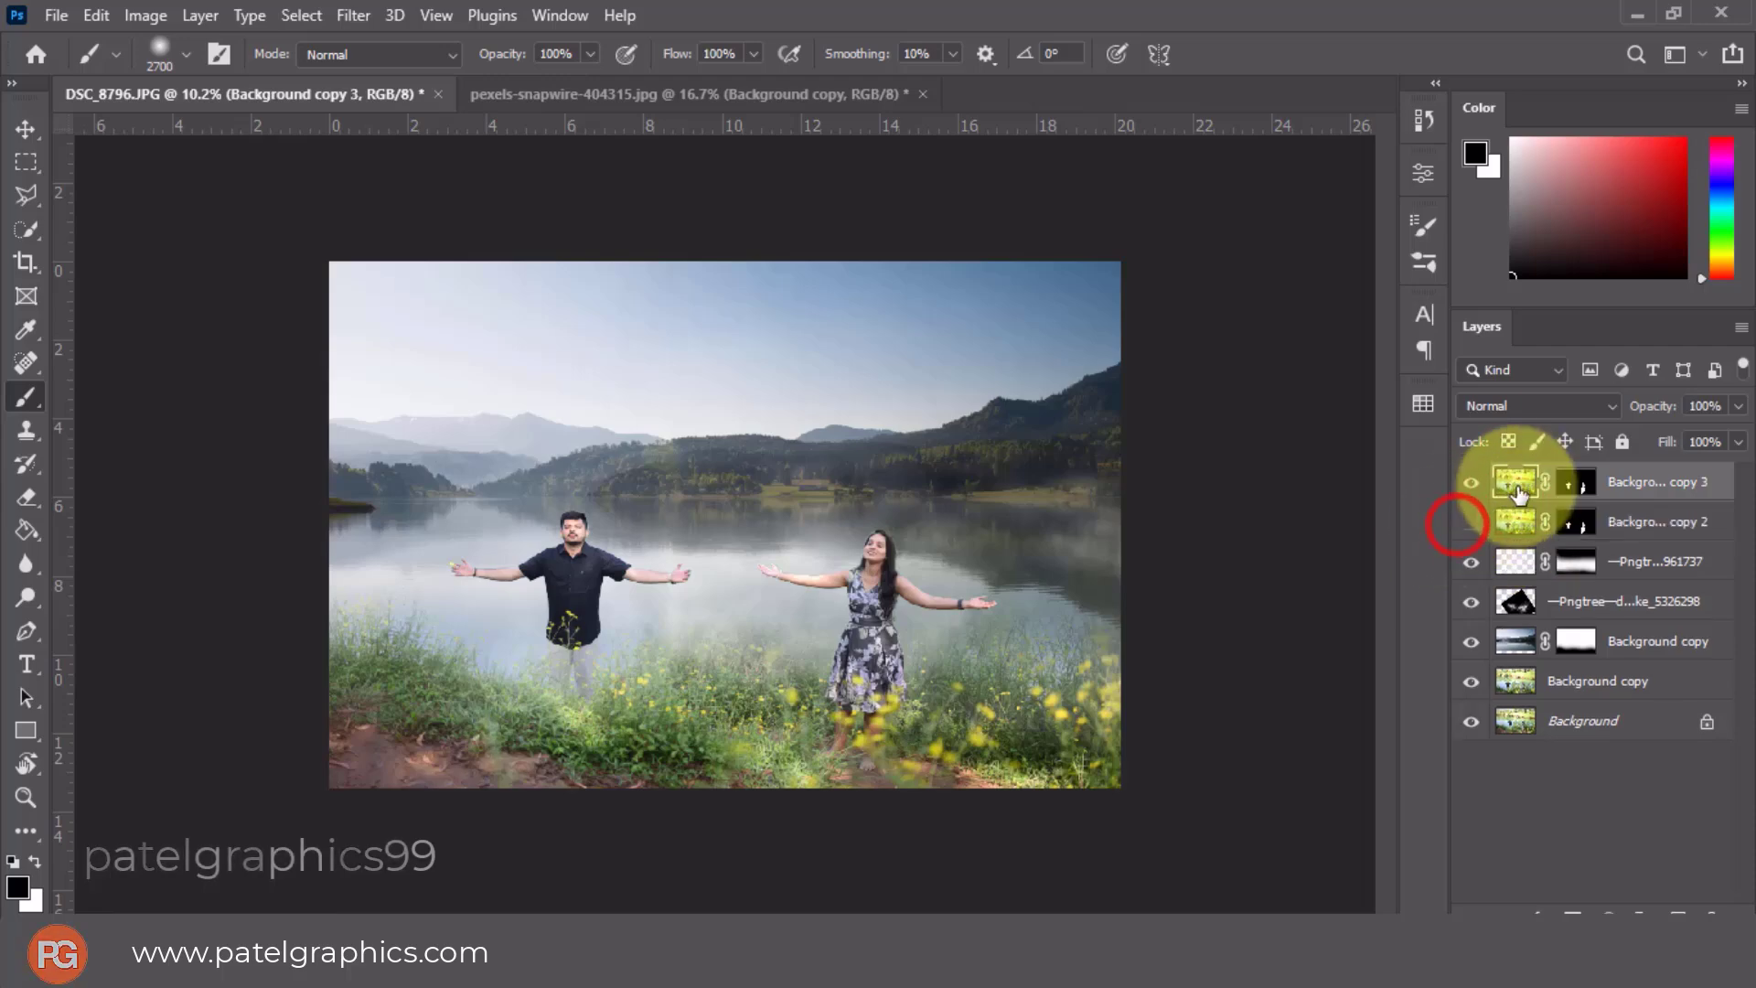
left_click(1515, 481)
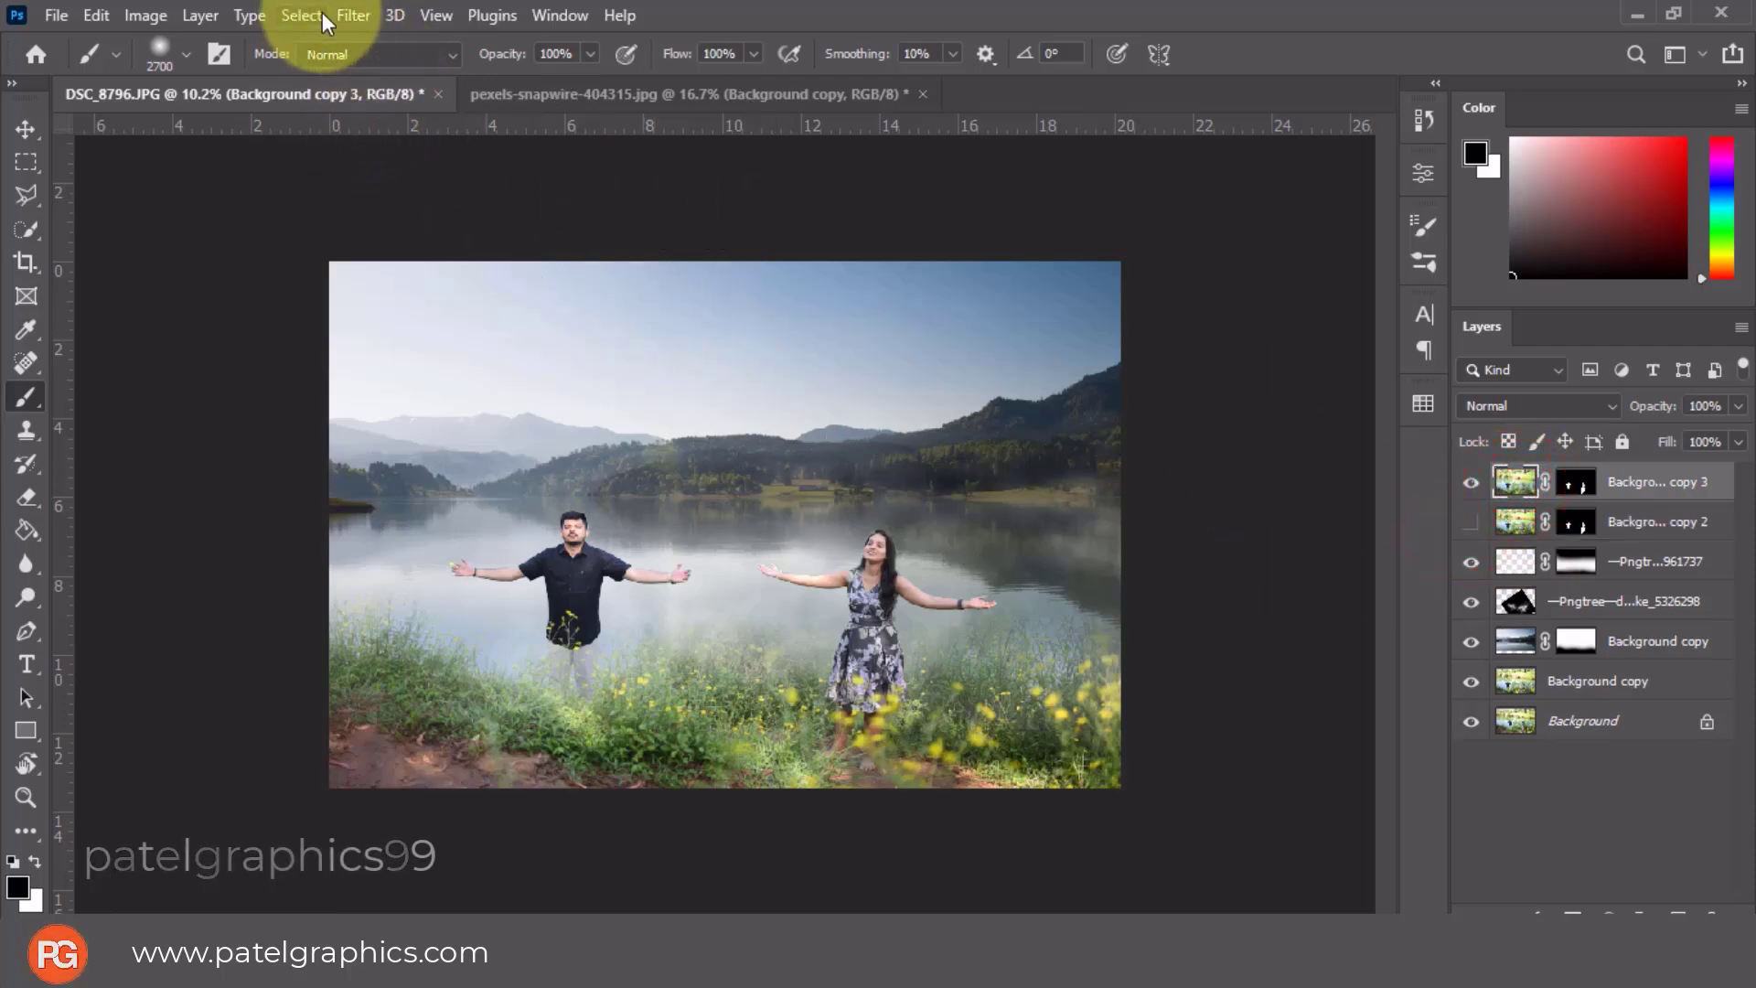
In Camera Raw, apply Auto tone, reset Exposure, set Clarity +13 and Vibrance +28.
left_click(353, 15)
left_click(420, 206)
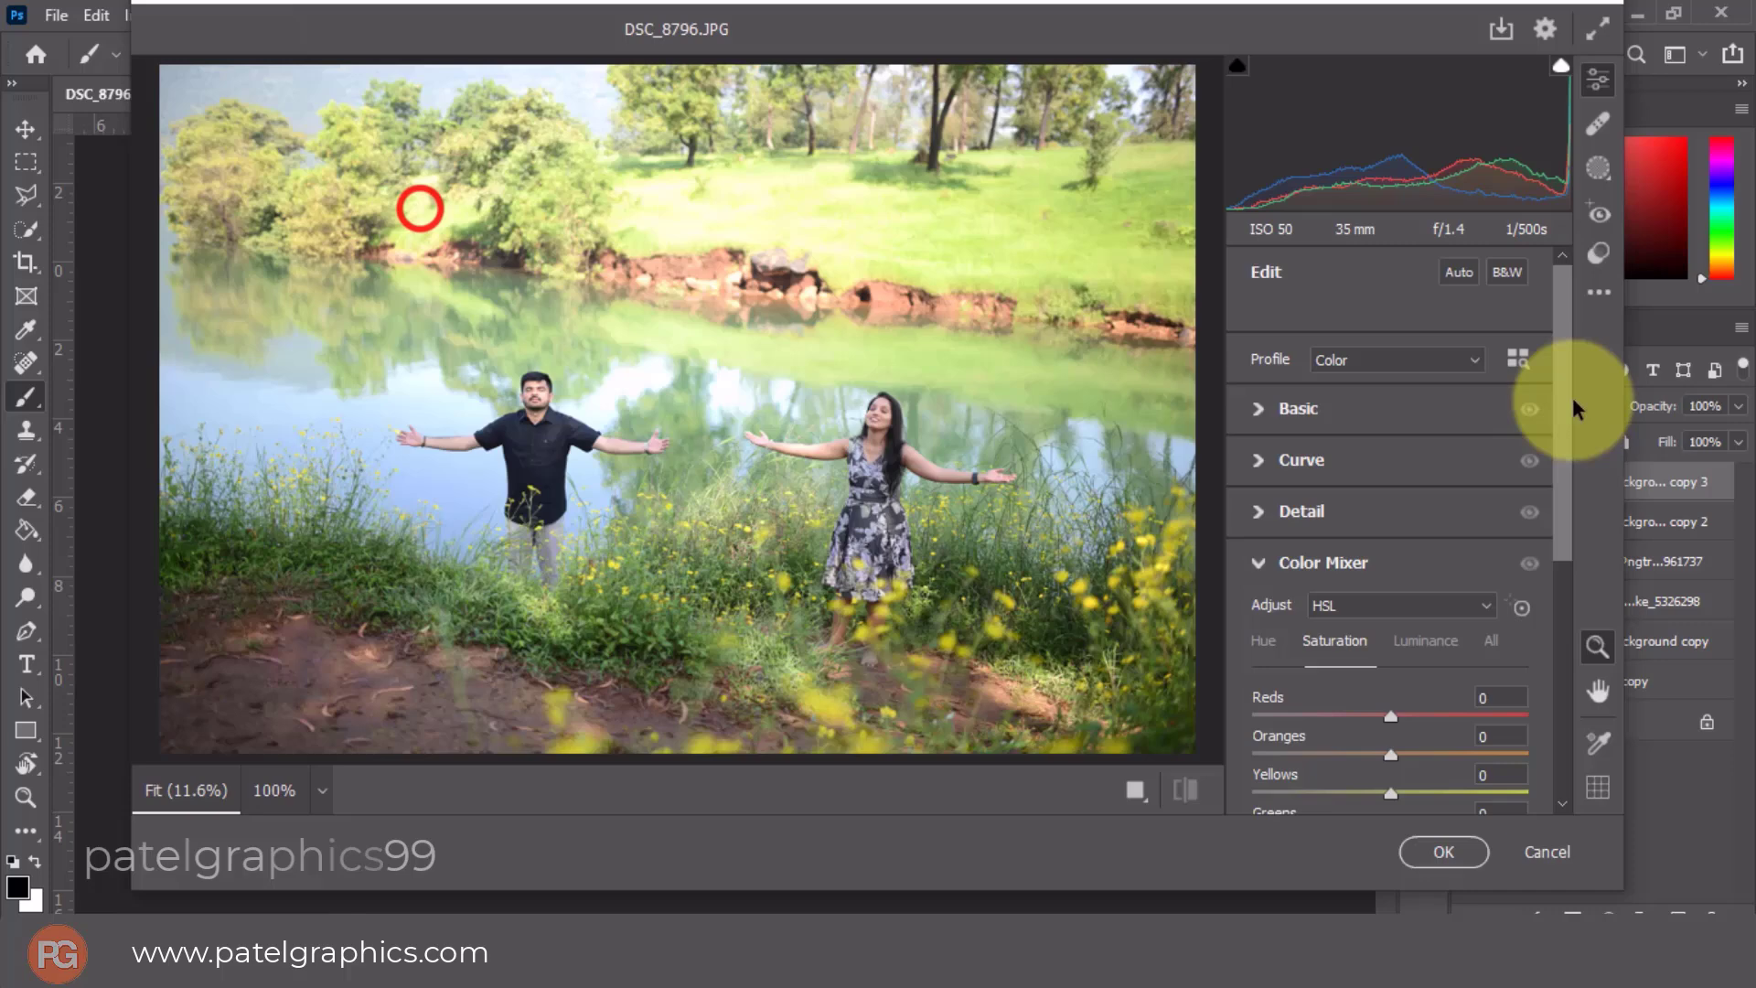
left_click(1454, 271)
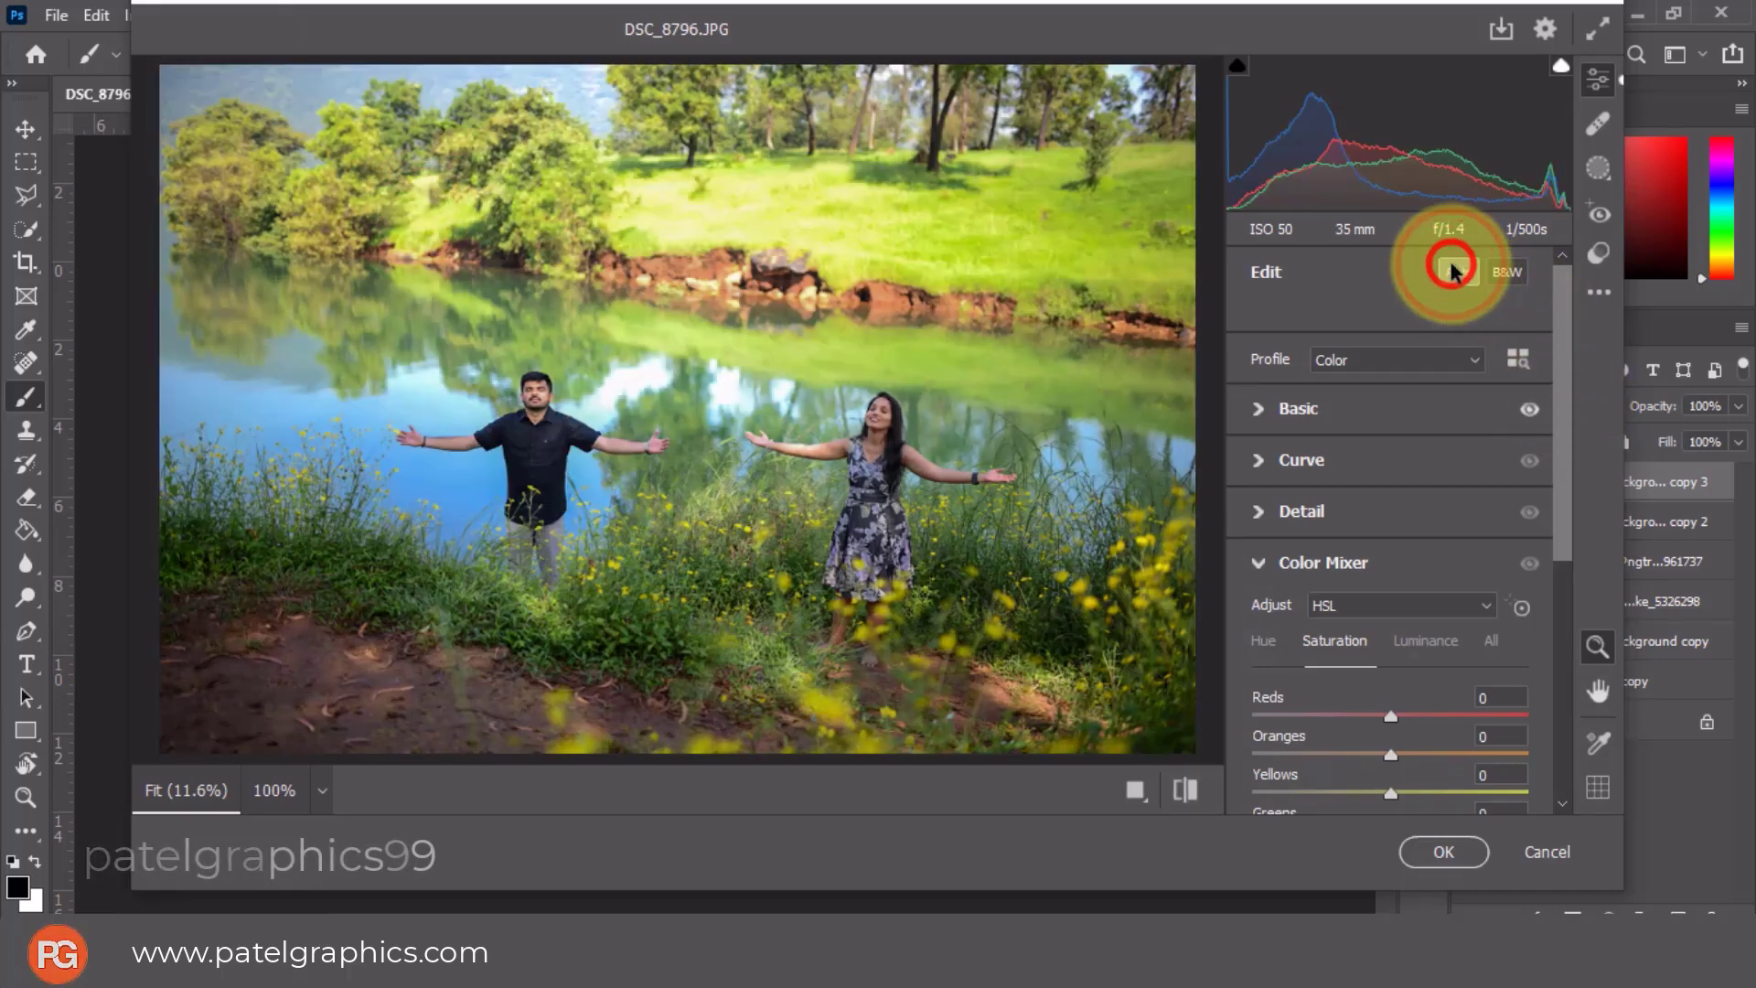
left_click(1259, 408)
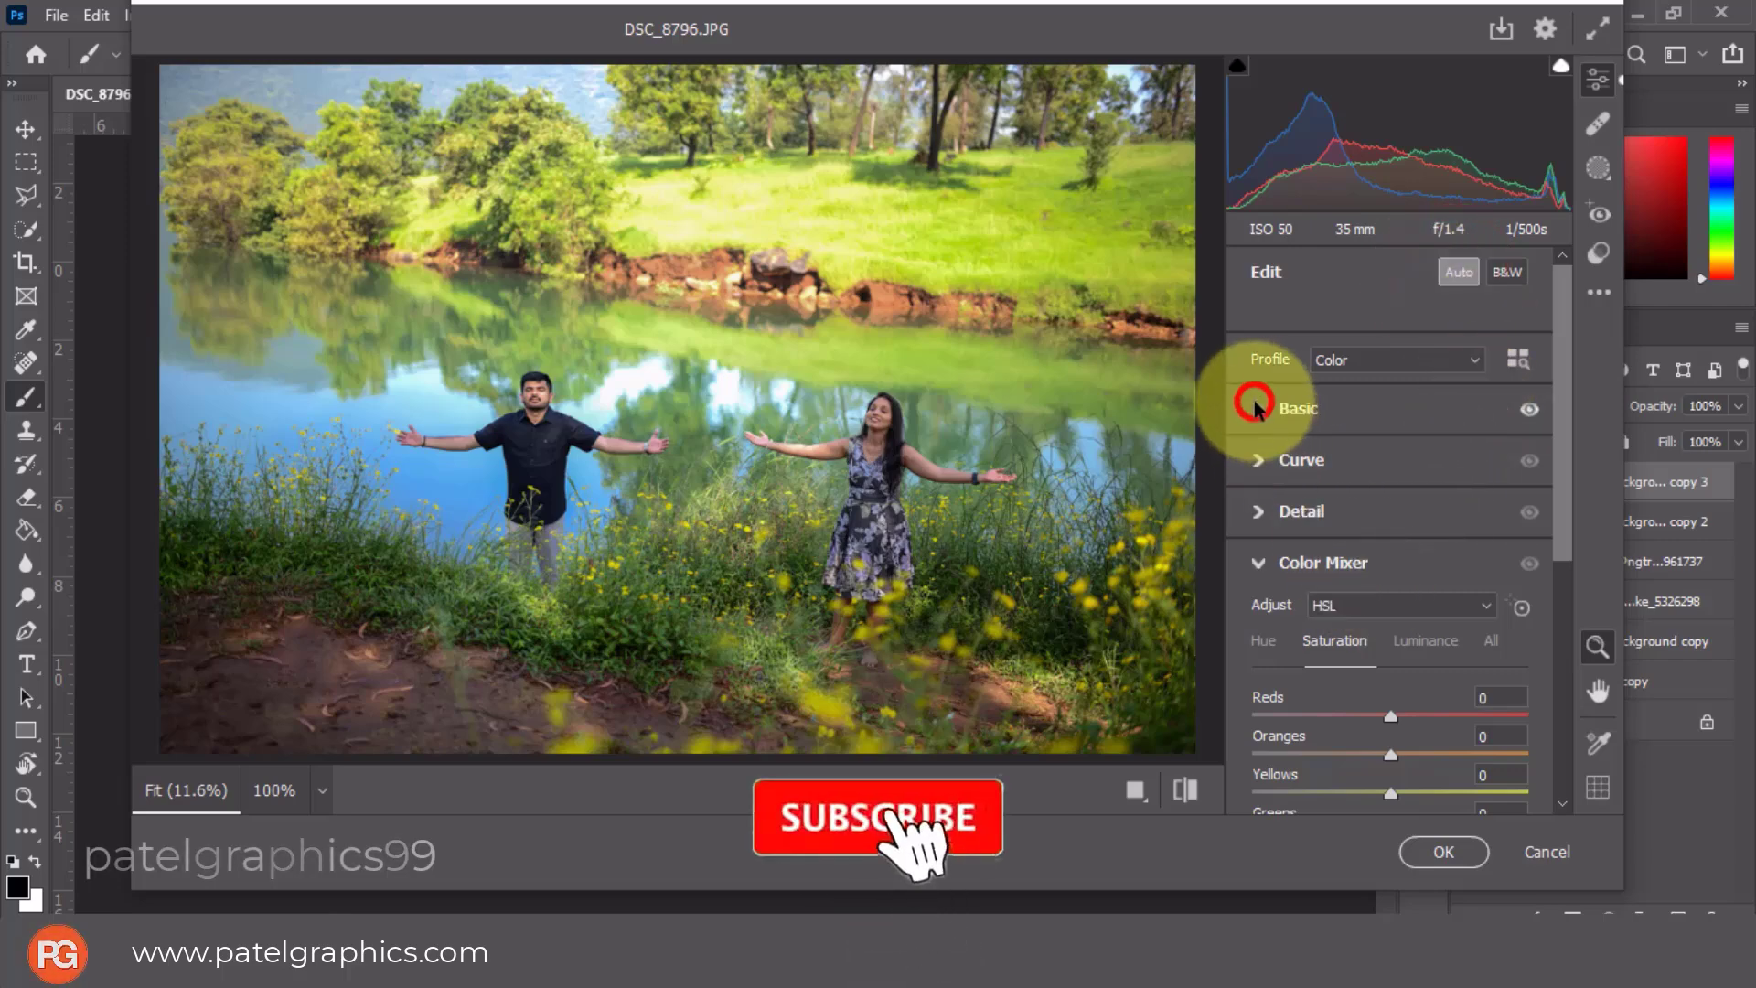
double_click(1381, 471)
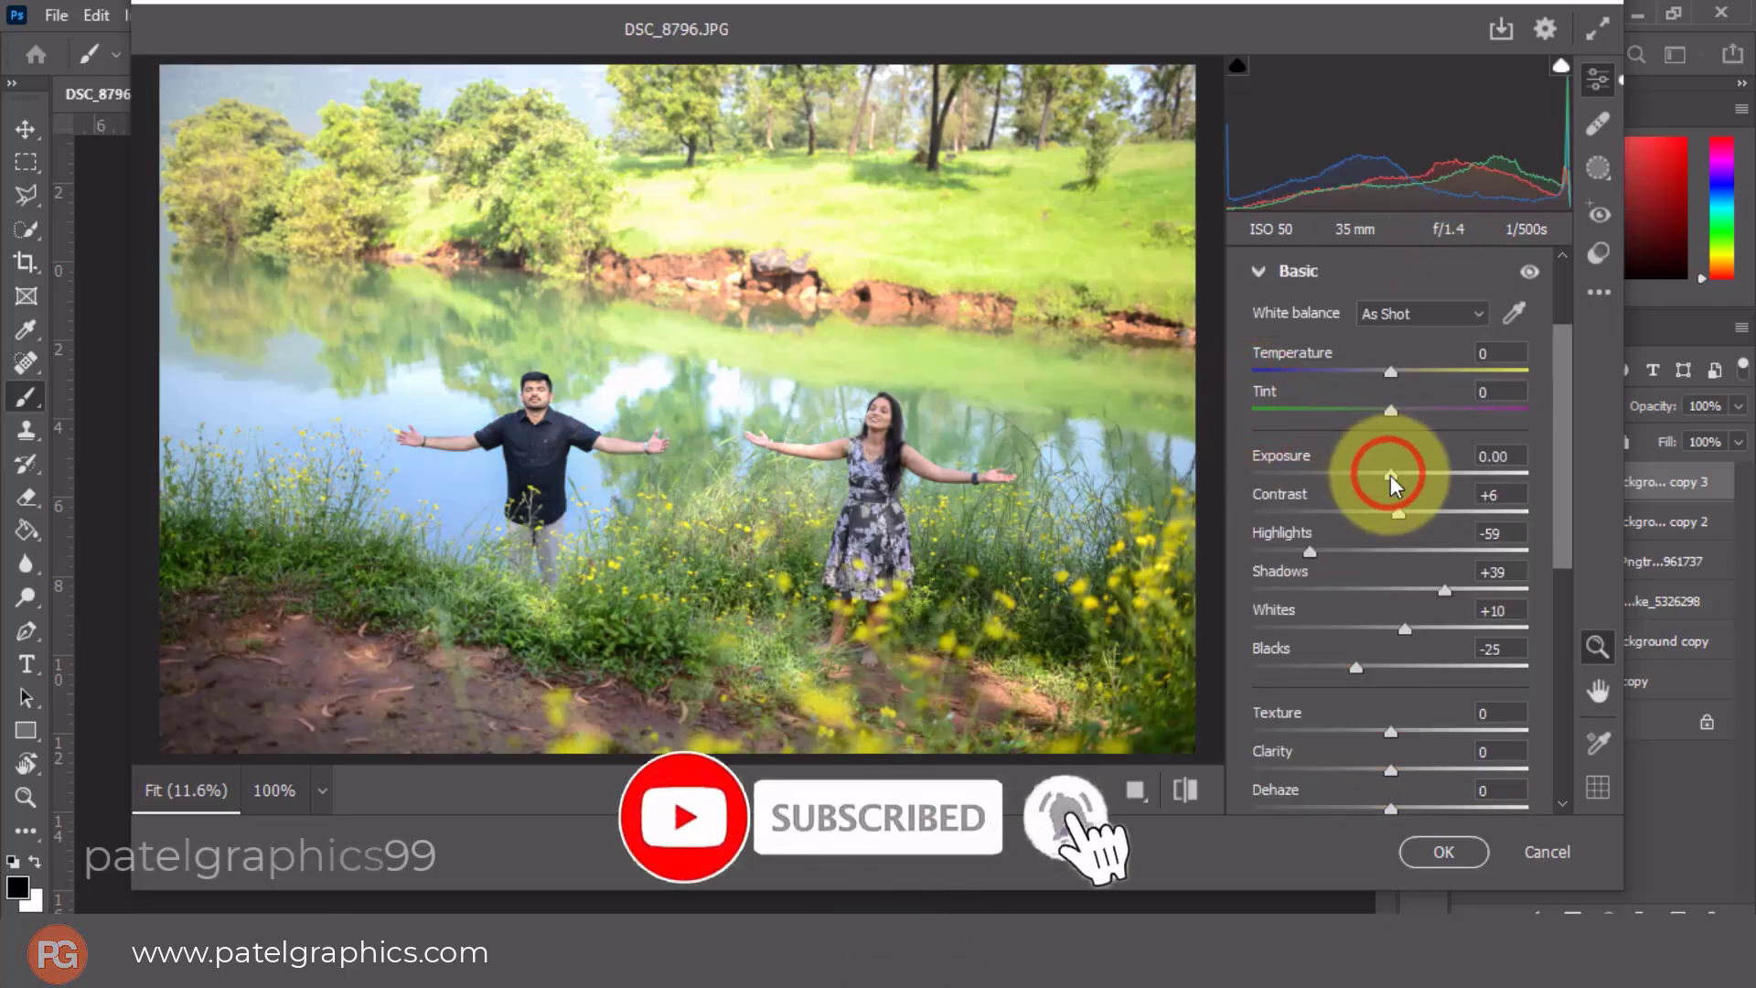
left_click(1406, 771)
scroll(1396, 745, "down", 5)
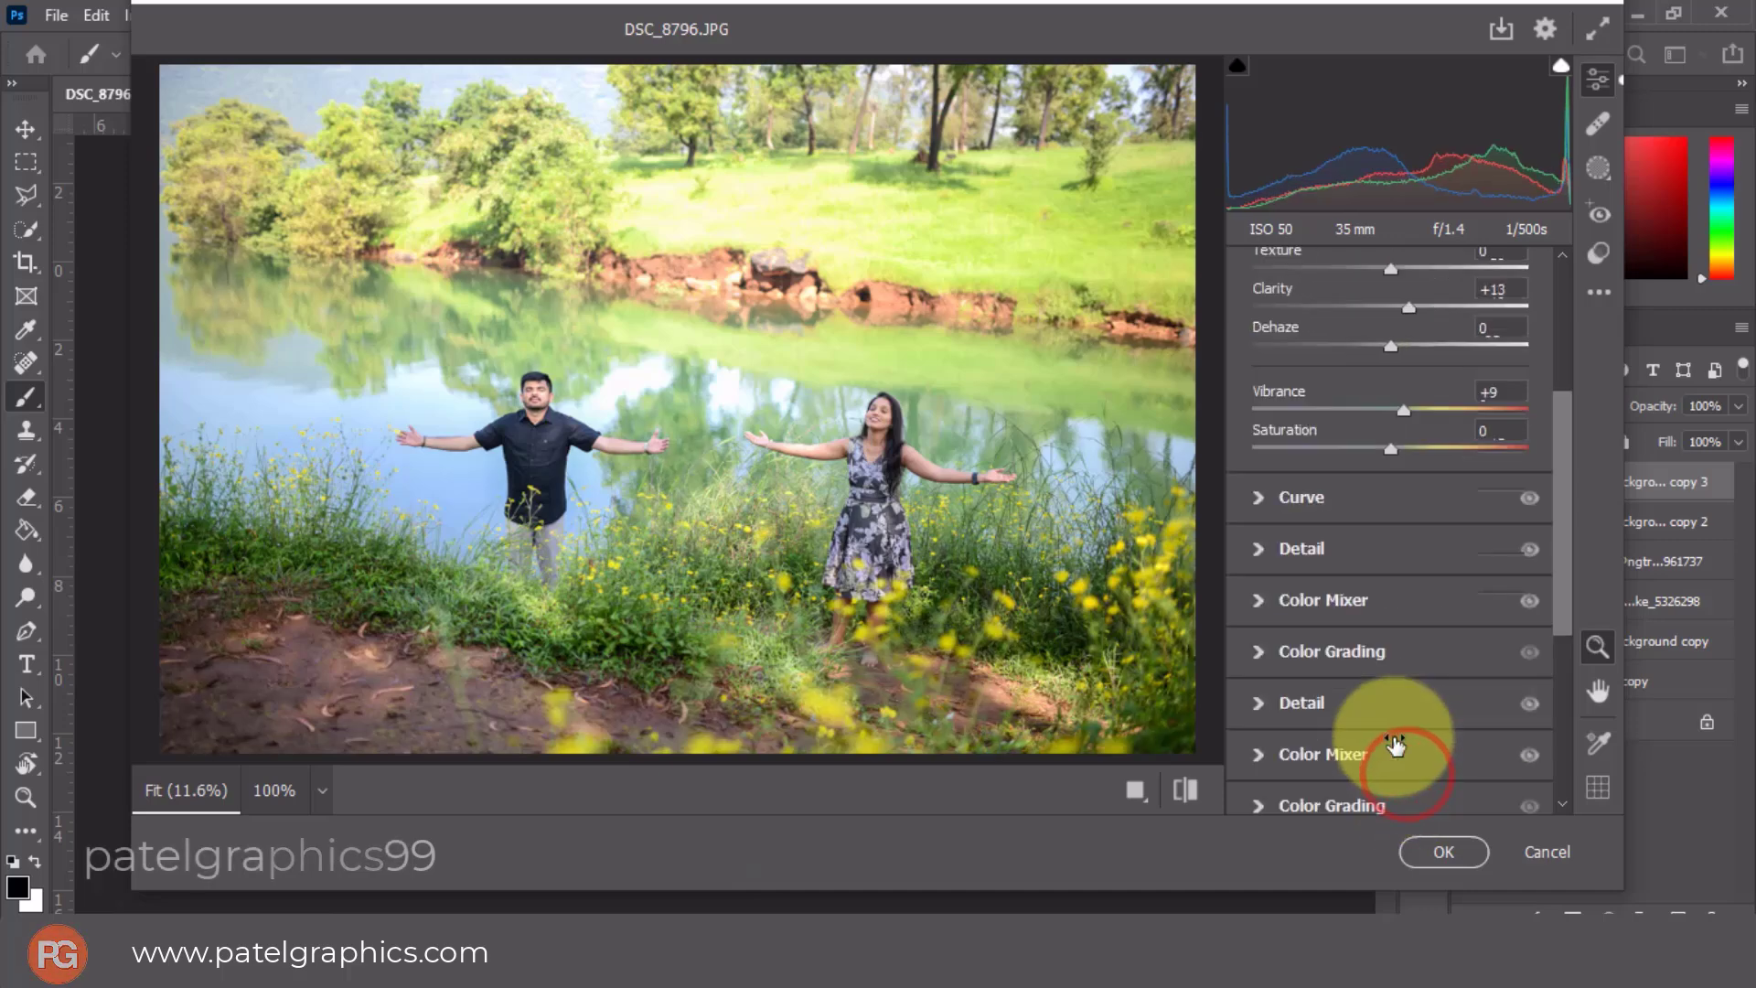
left_click(1427, 408)
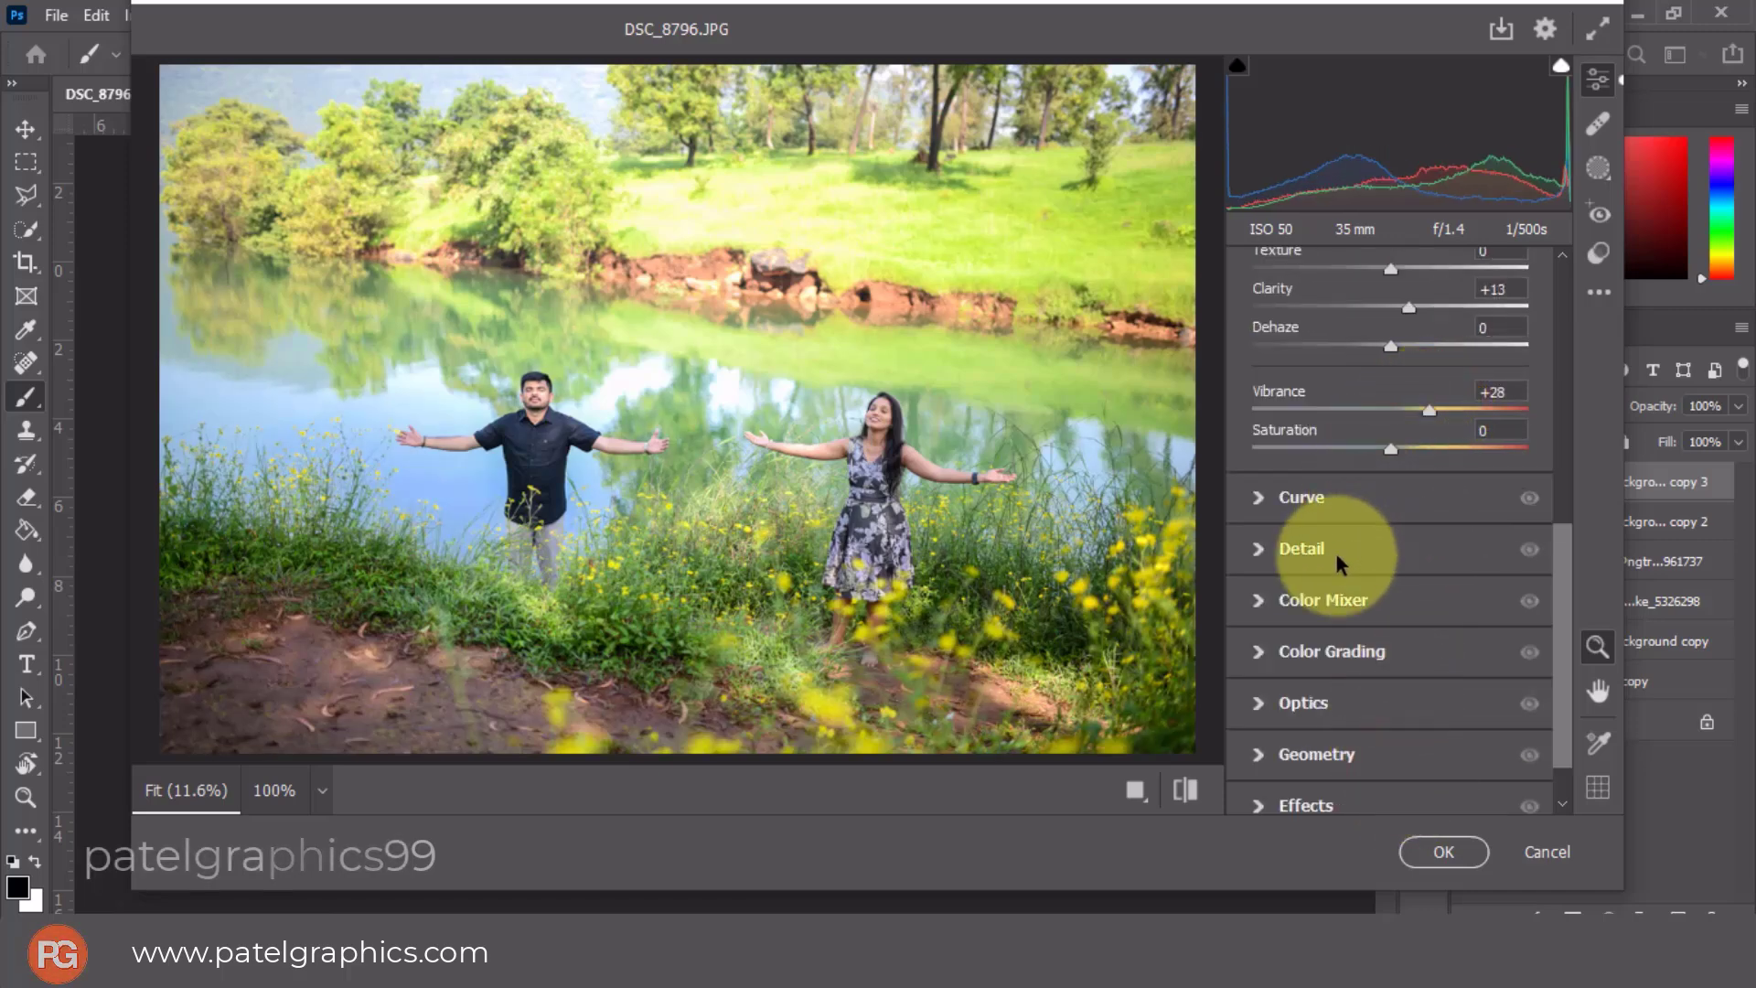
Set Luminance Yellows +6 and Oranges +13, darken shadows to -14, and apply the grade.
left_click(1259, 600)
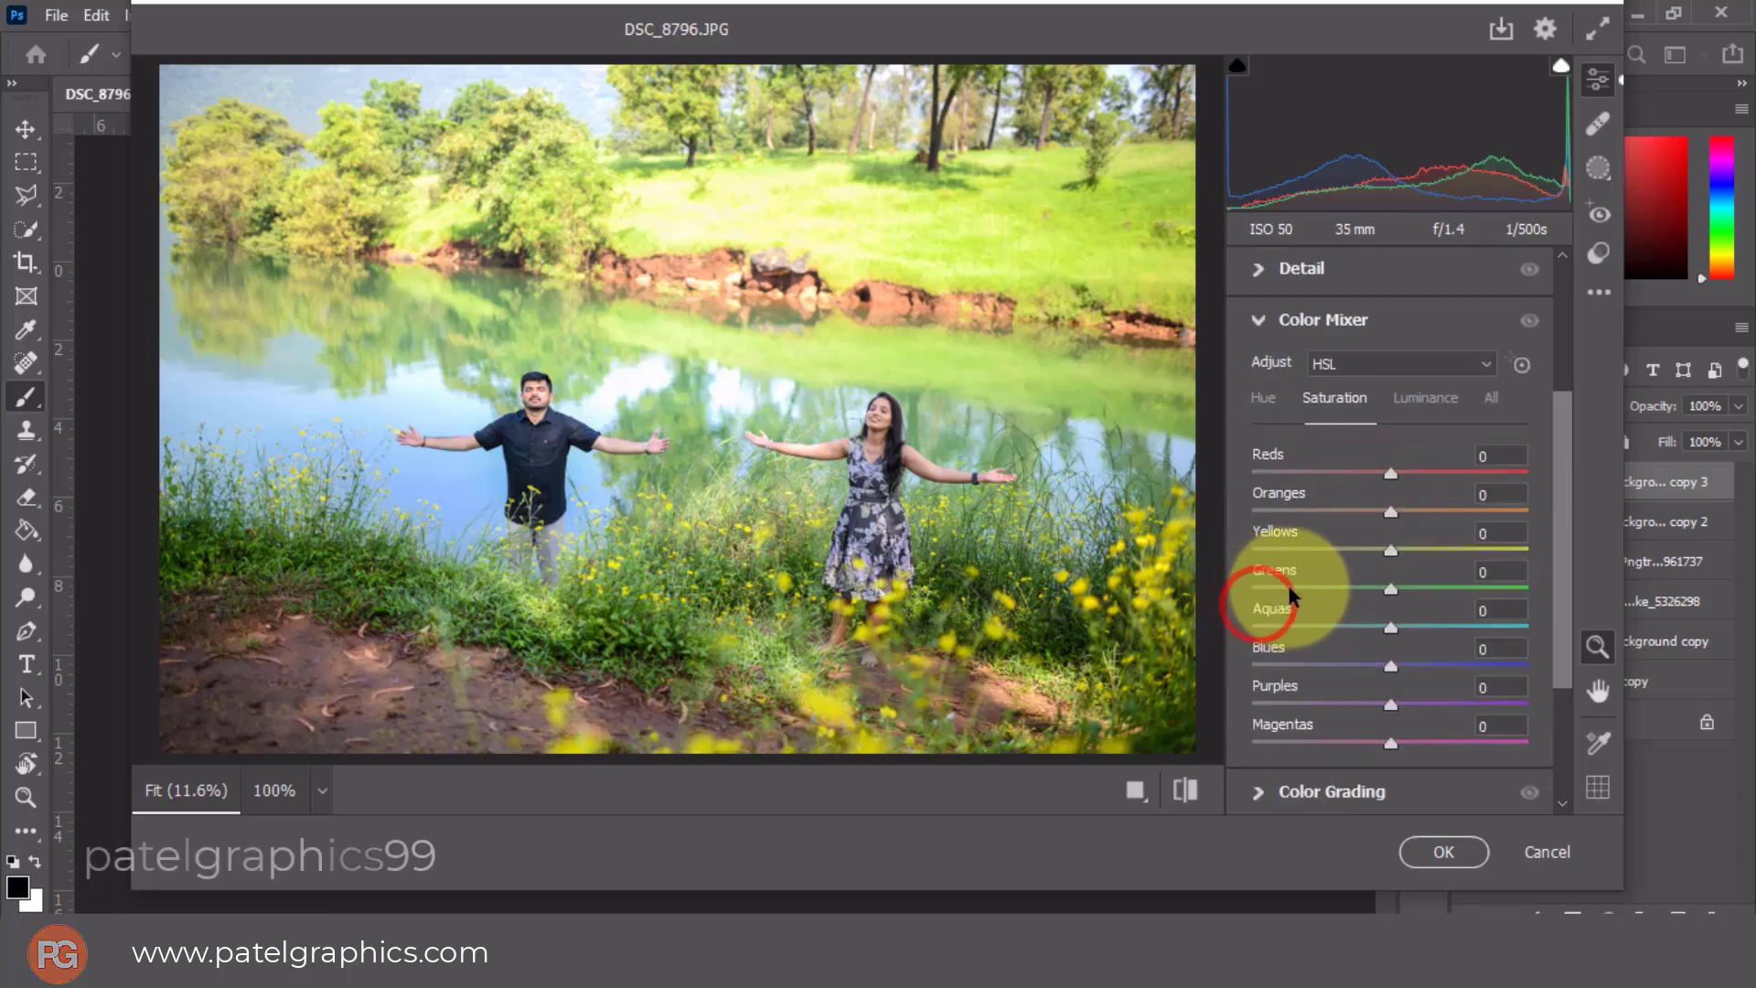
left_click(1407, 397)
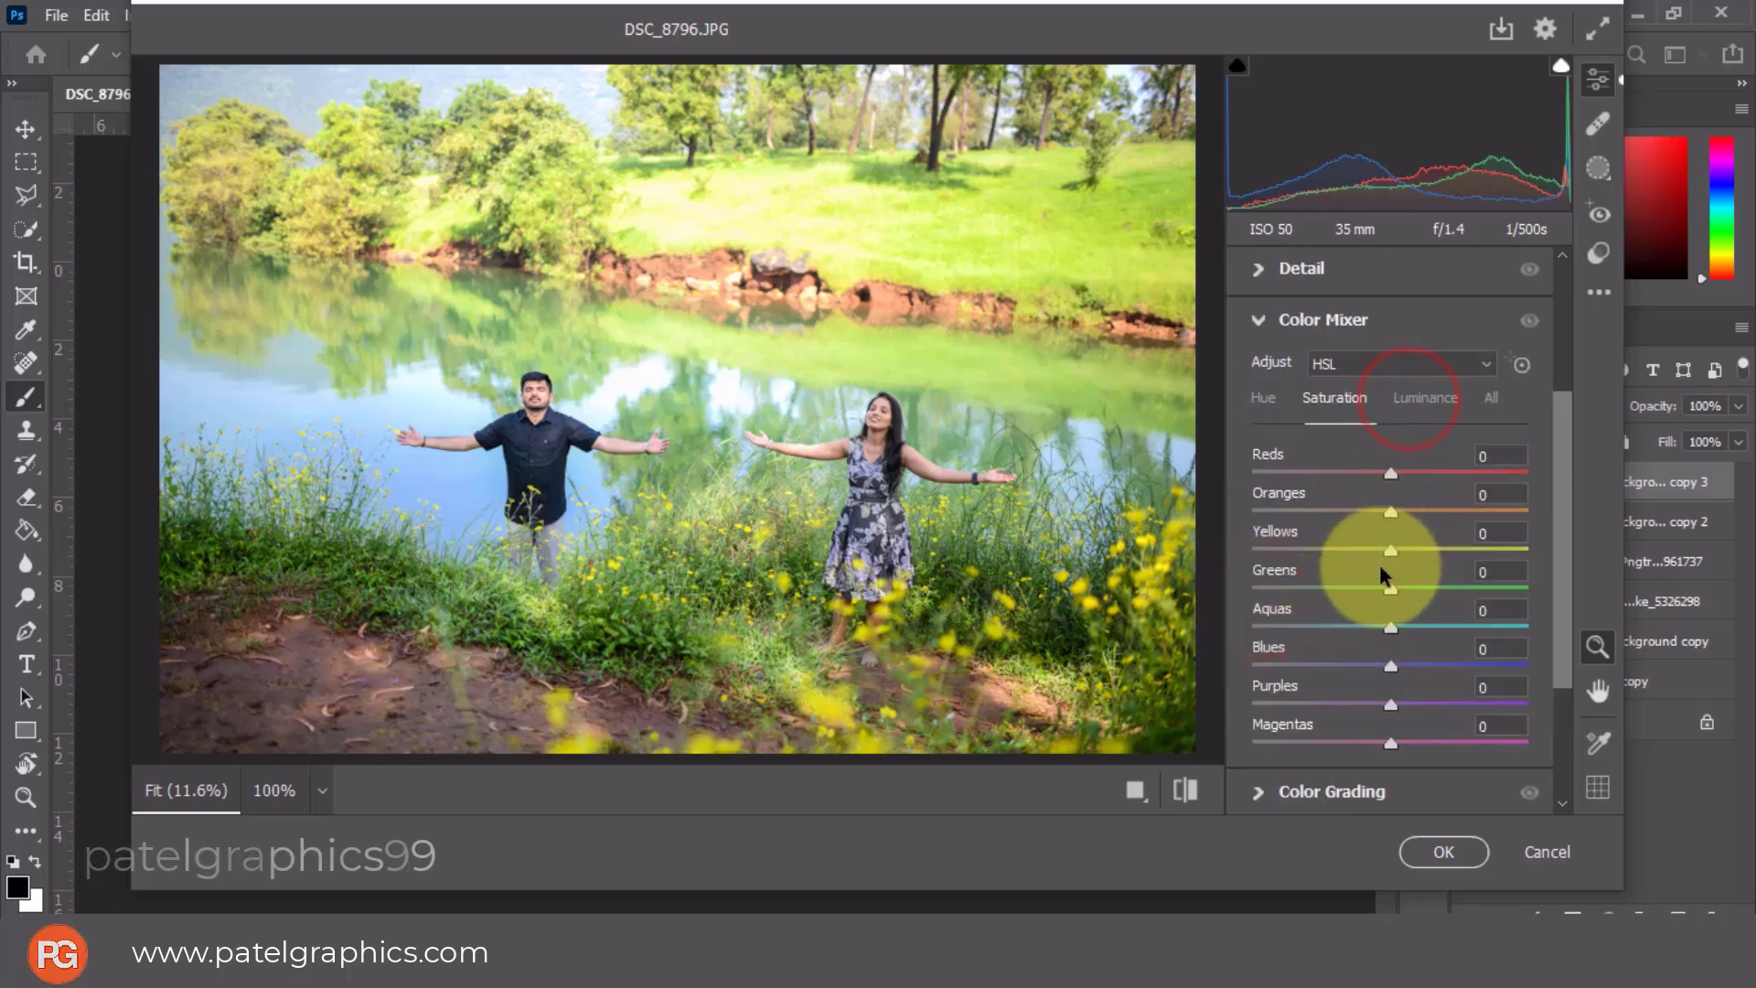
left_click(1402, 551)
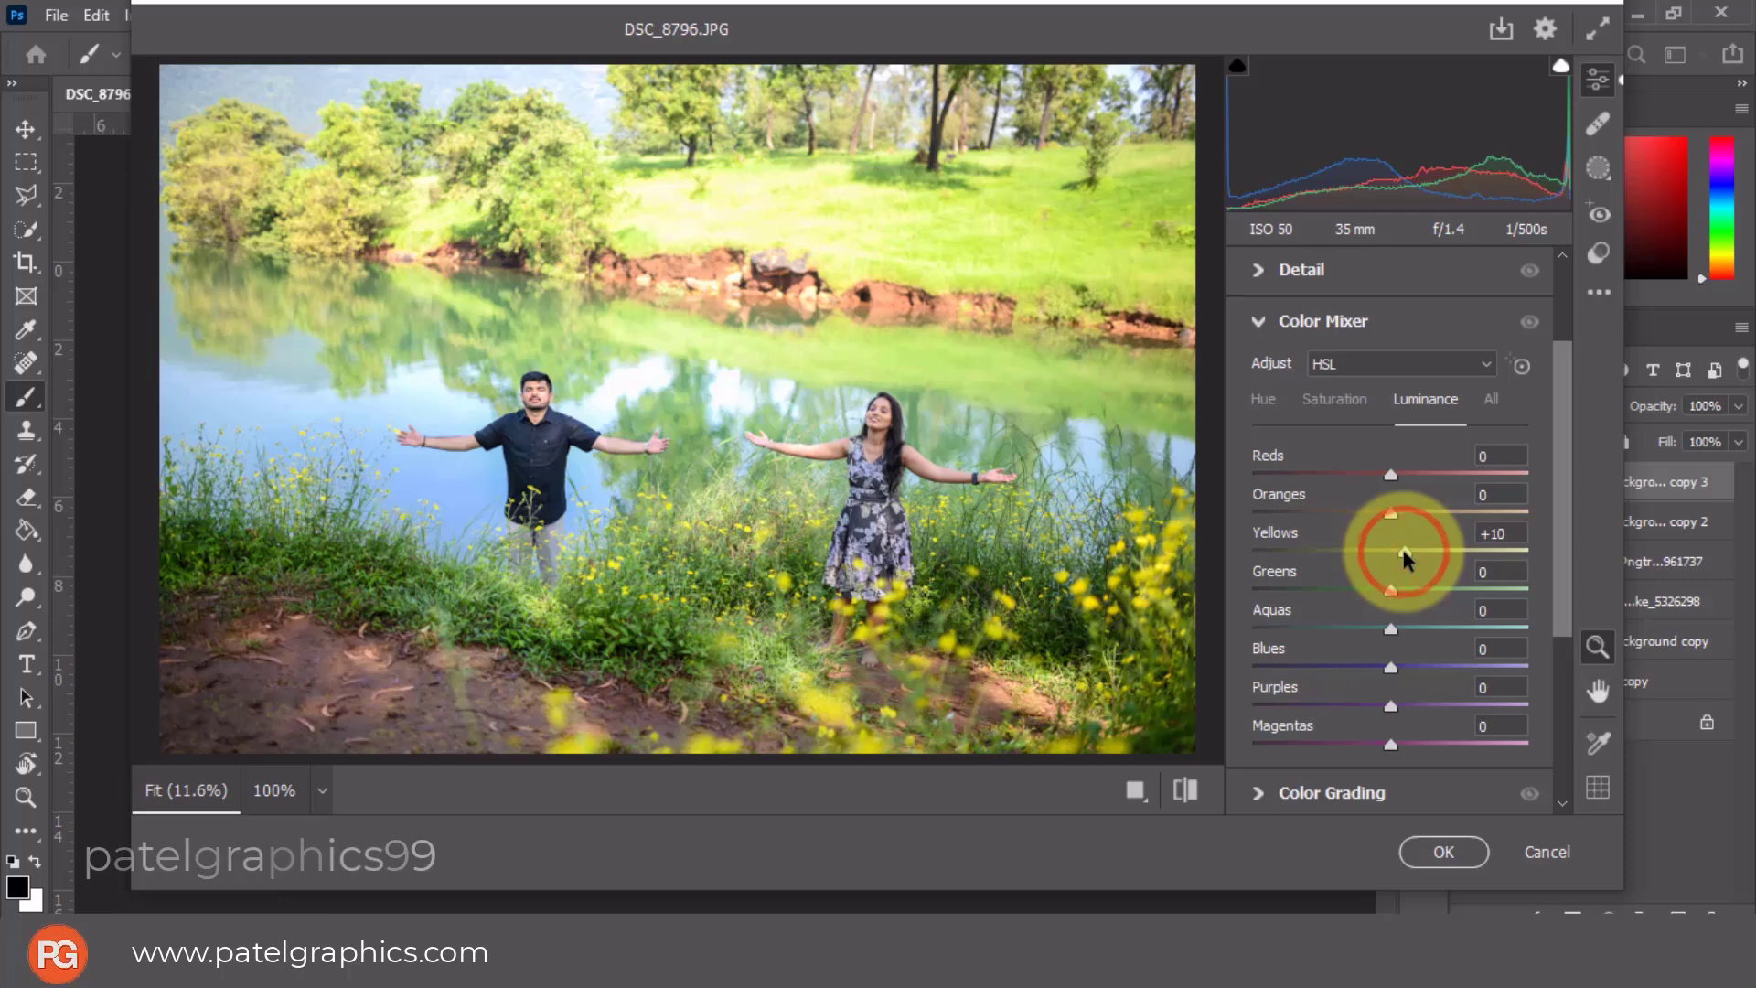
mouse_move(1401, 545)
left_mouse_down()
mouse_move(1422, 513)
mouse_move(1406, 510)
left_mouse_up()
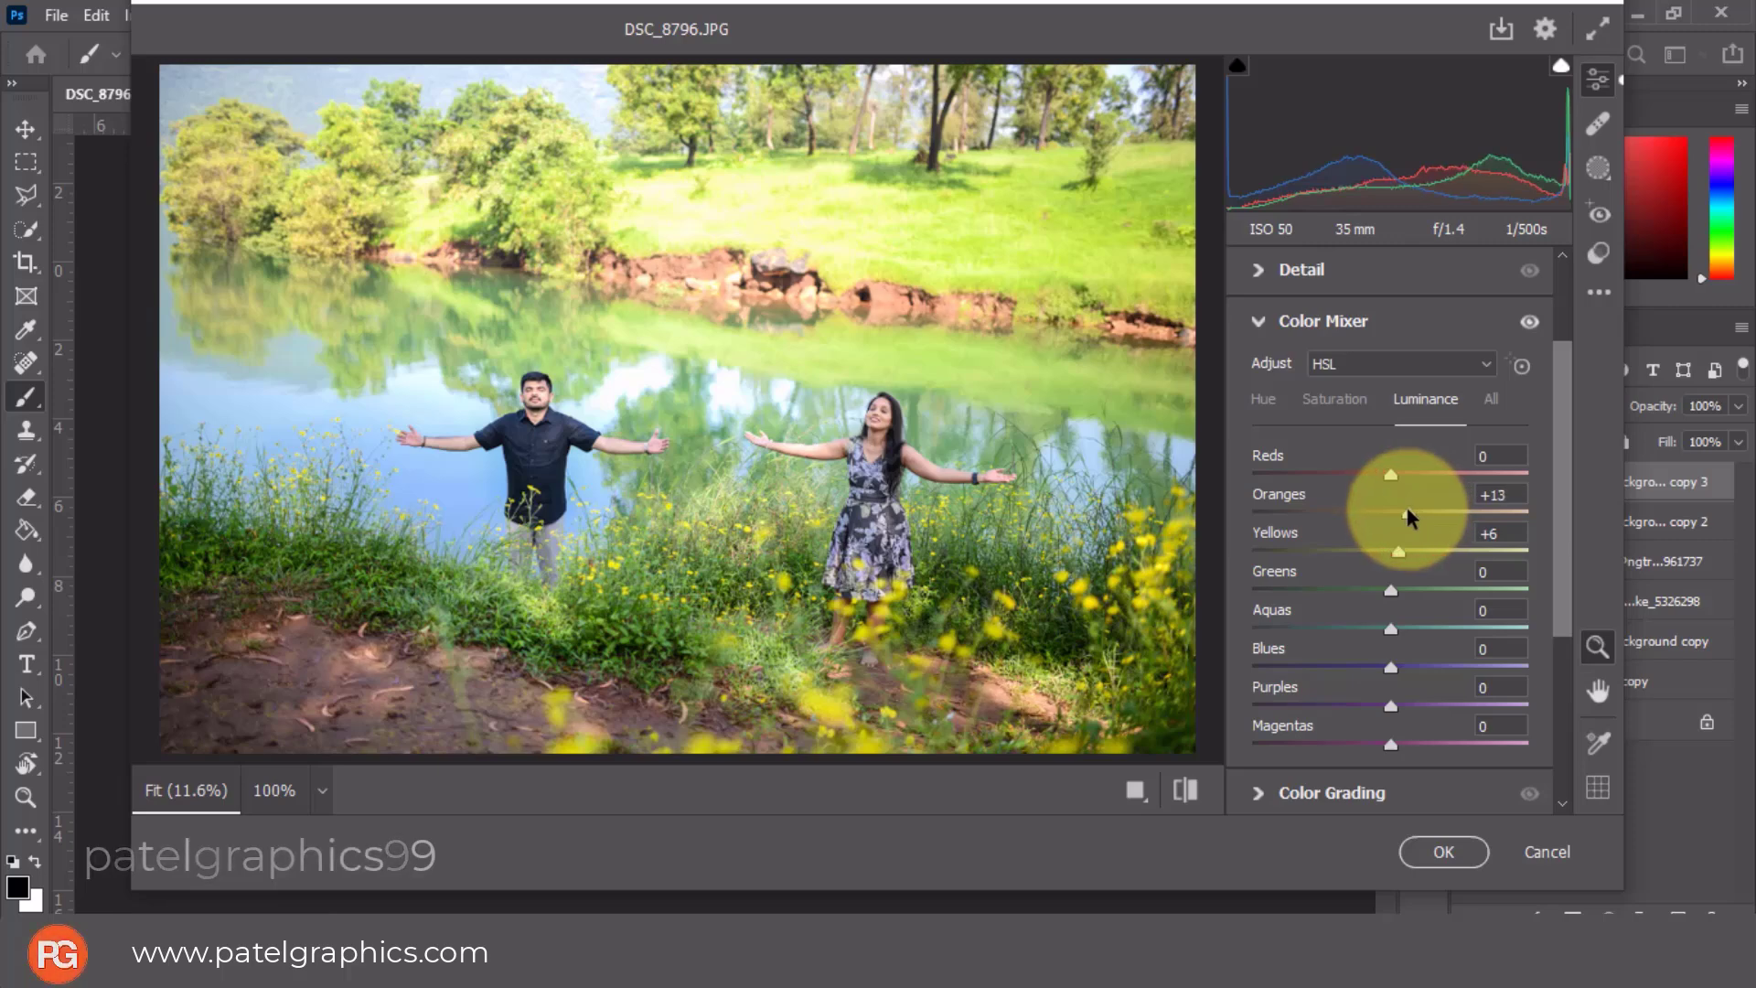
scroll(1395, 586, "down", 3)
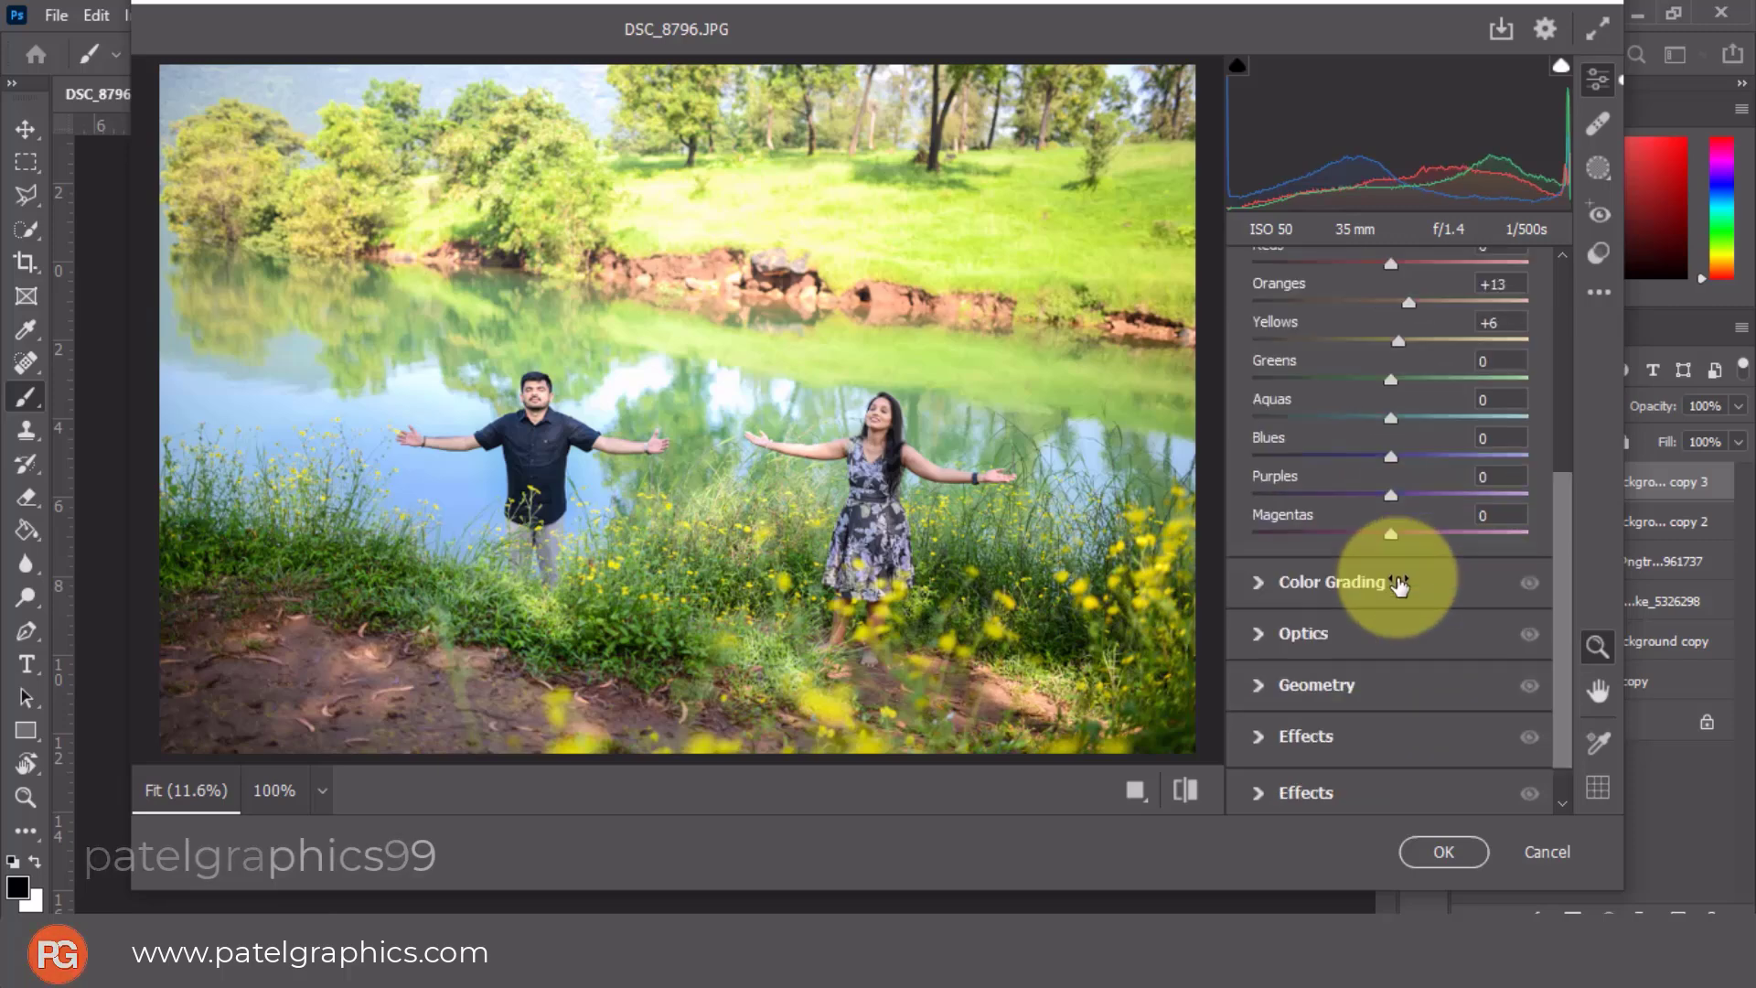
left_click(1257, 584)
left_click_drag(1309, 740, 1297, 742)
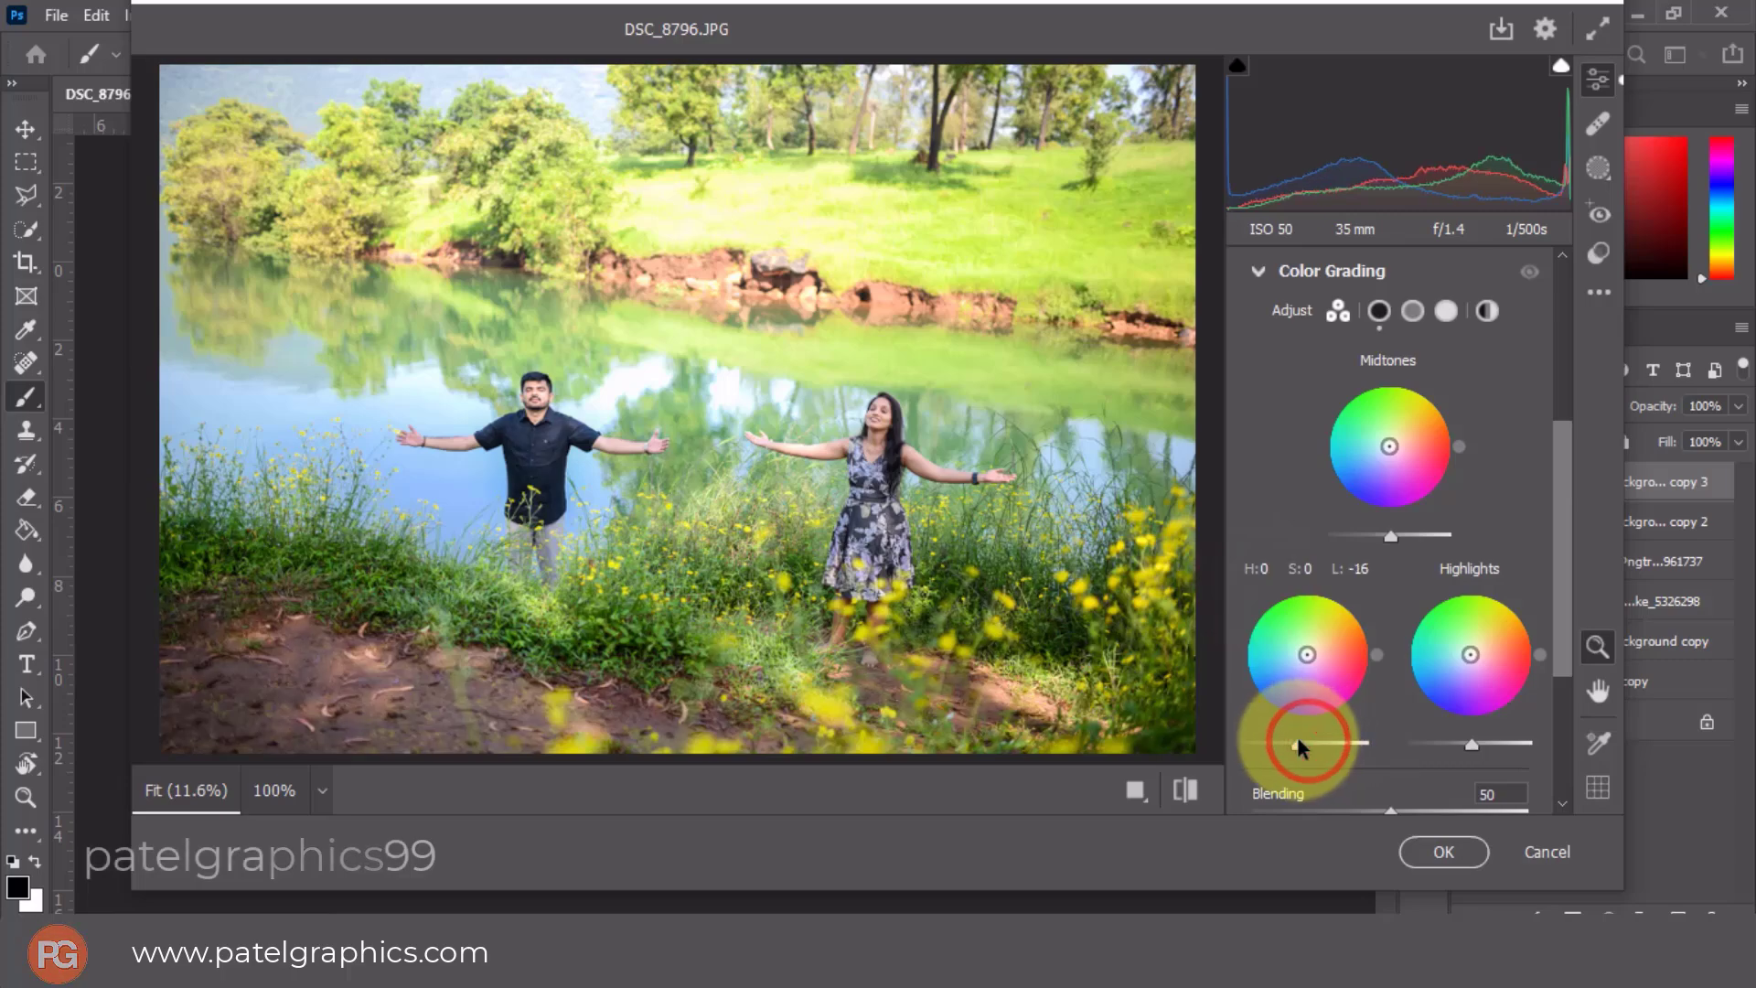
left_click(1432, 839)
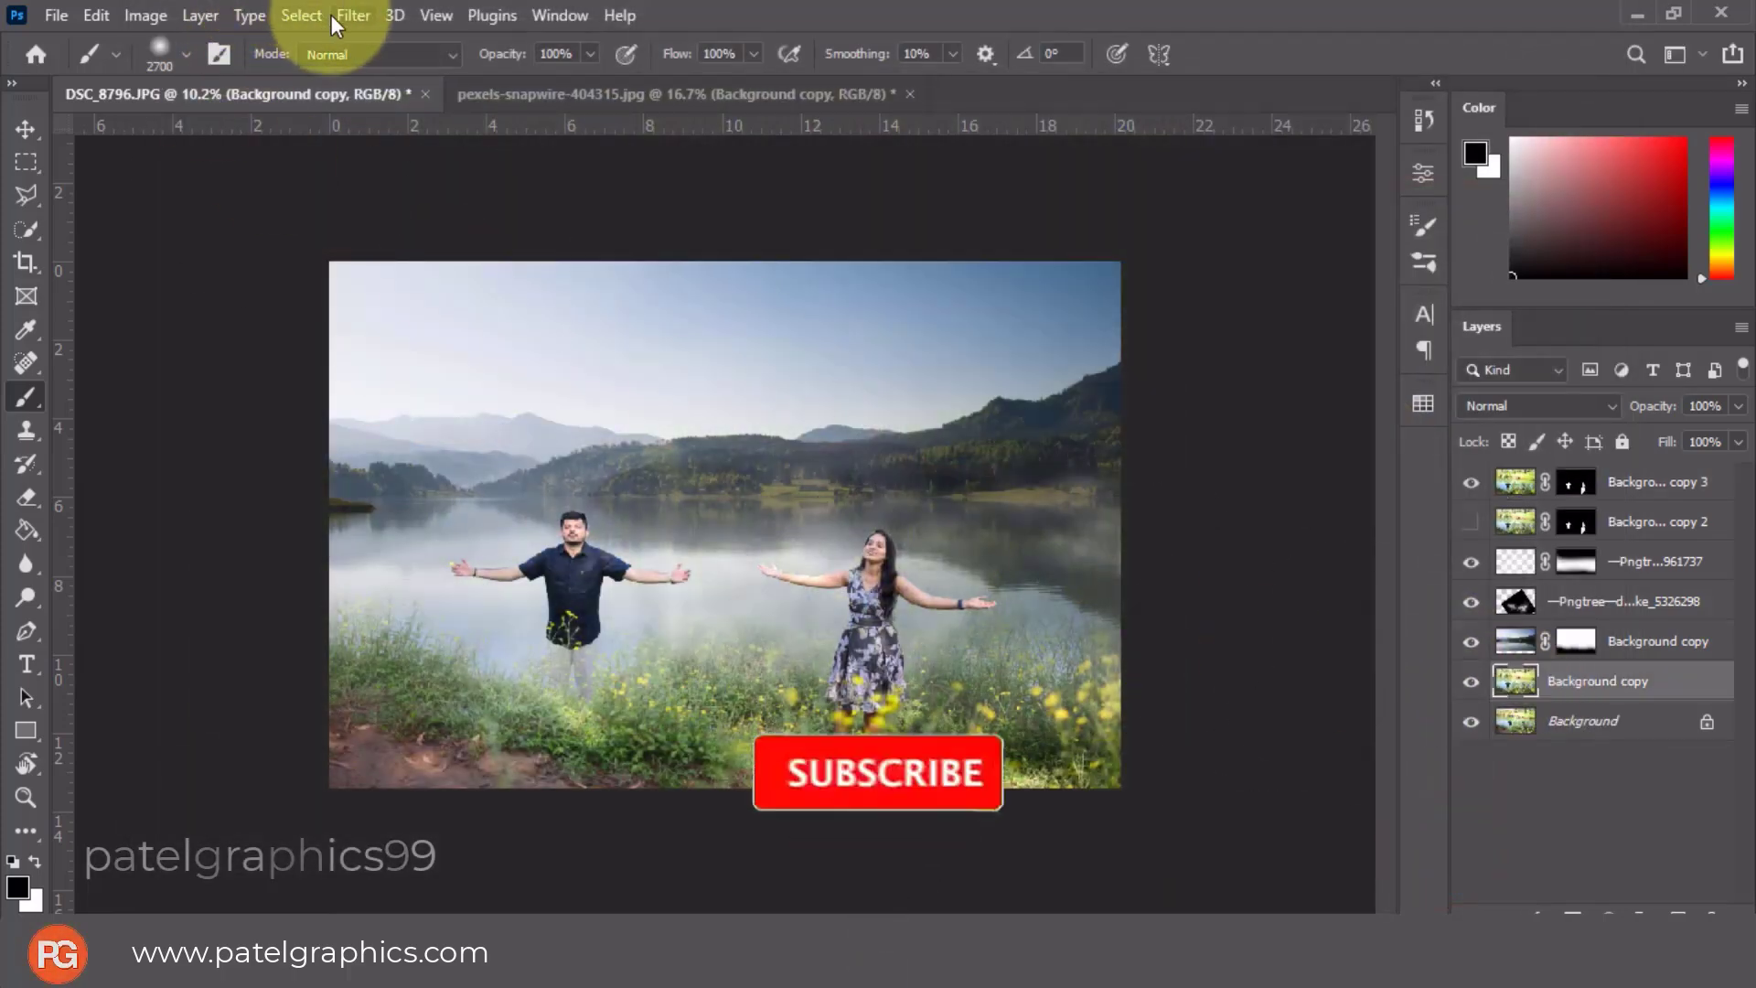
Add a new empty layer above the fog layer, leaving the foreground colour unchanged.
left_click(352, 16)
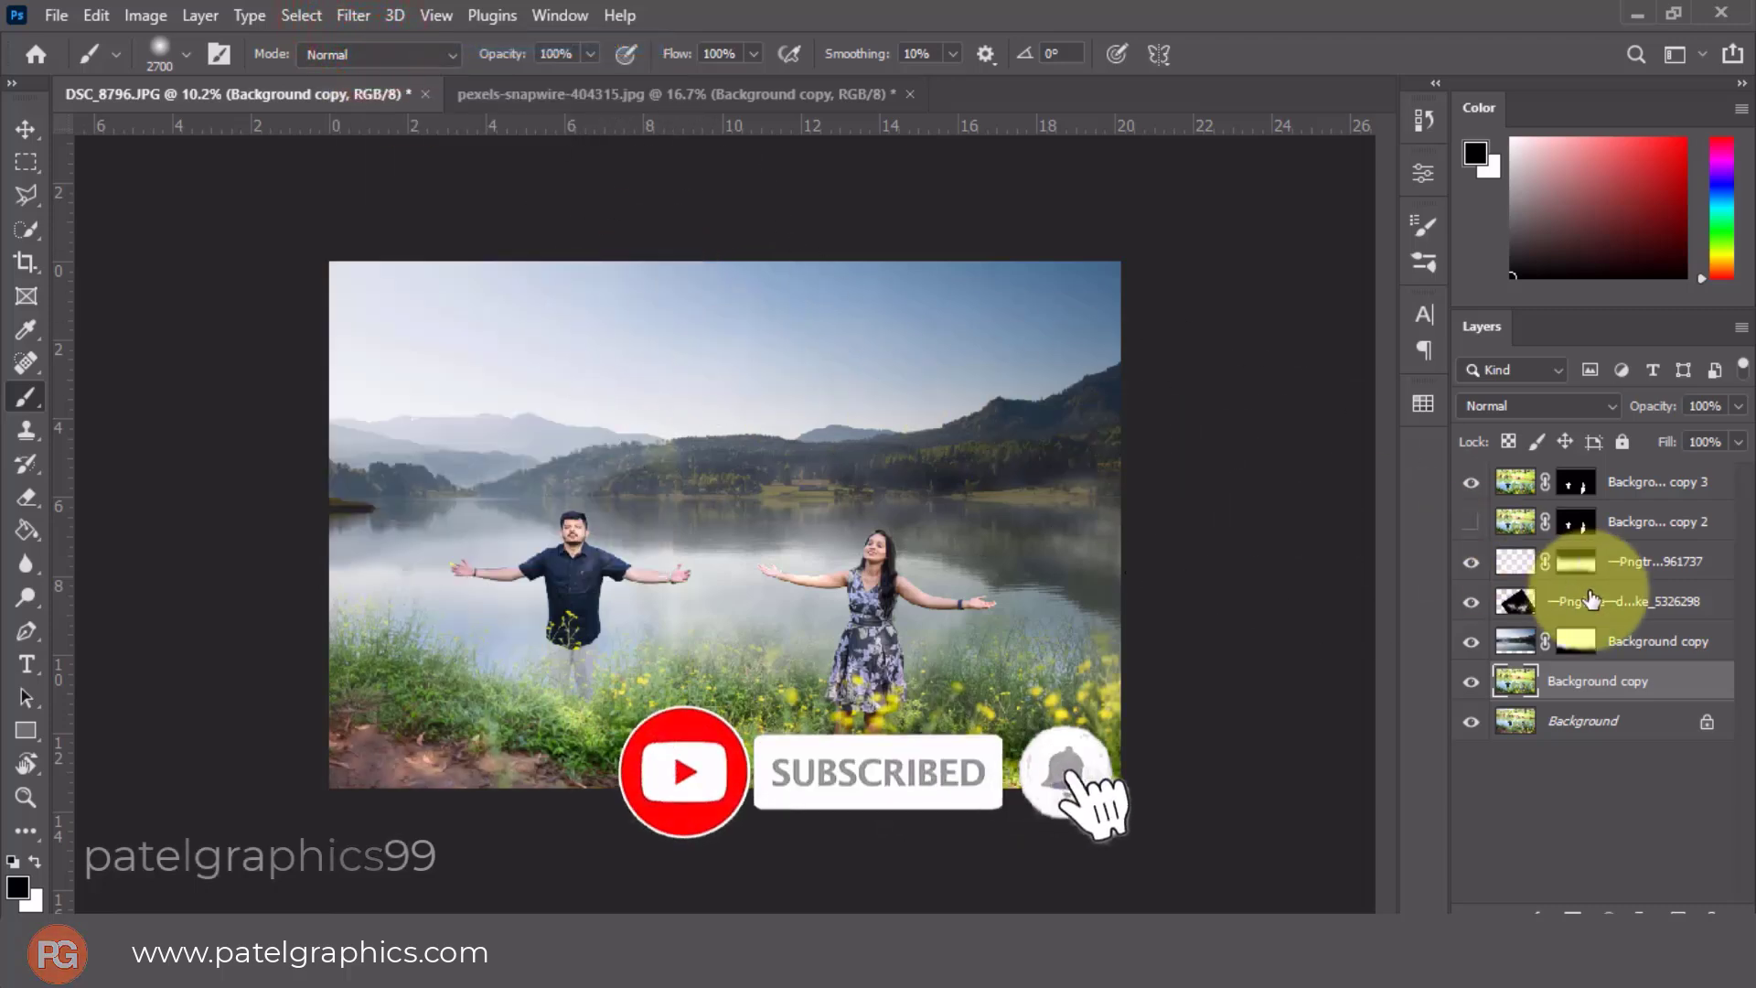
left_click(1665, 583)
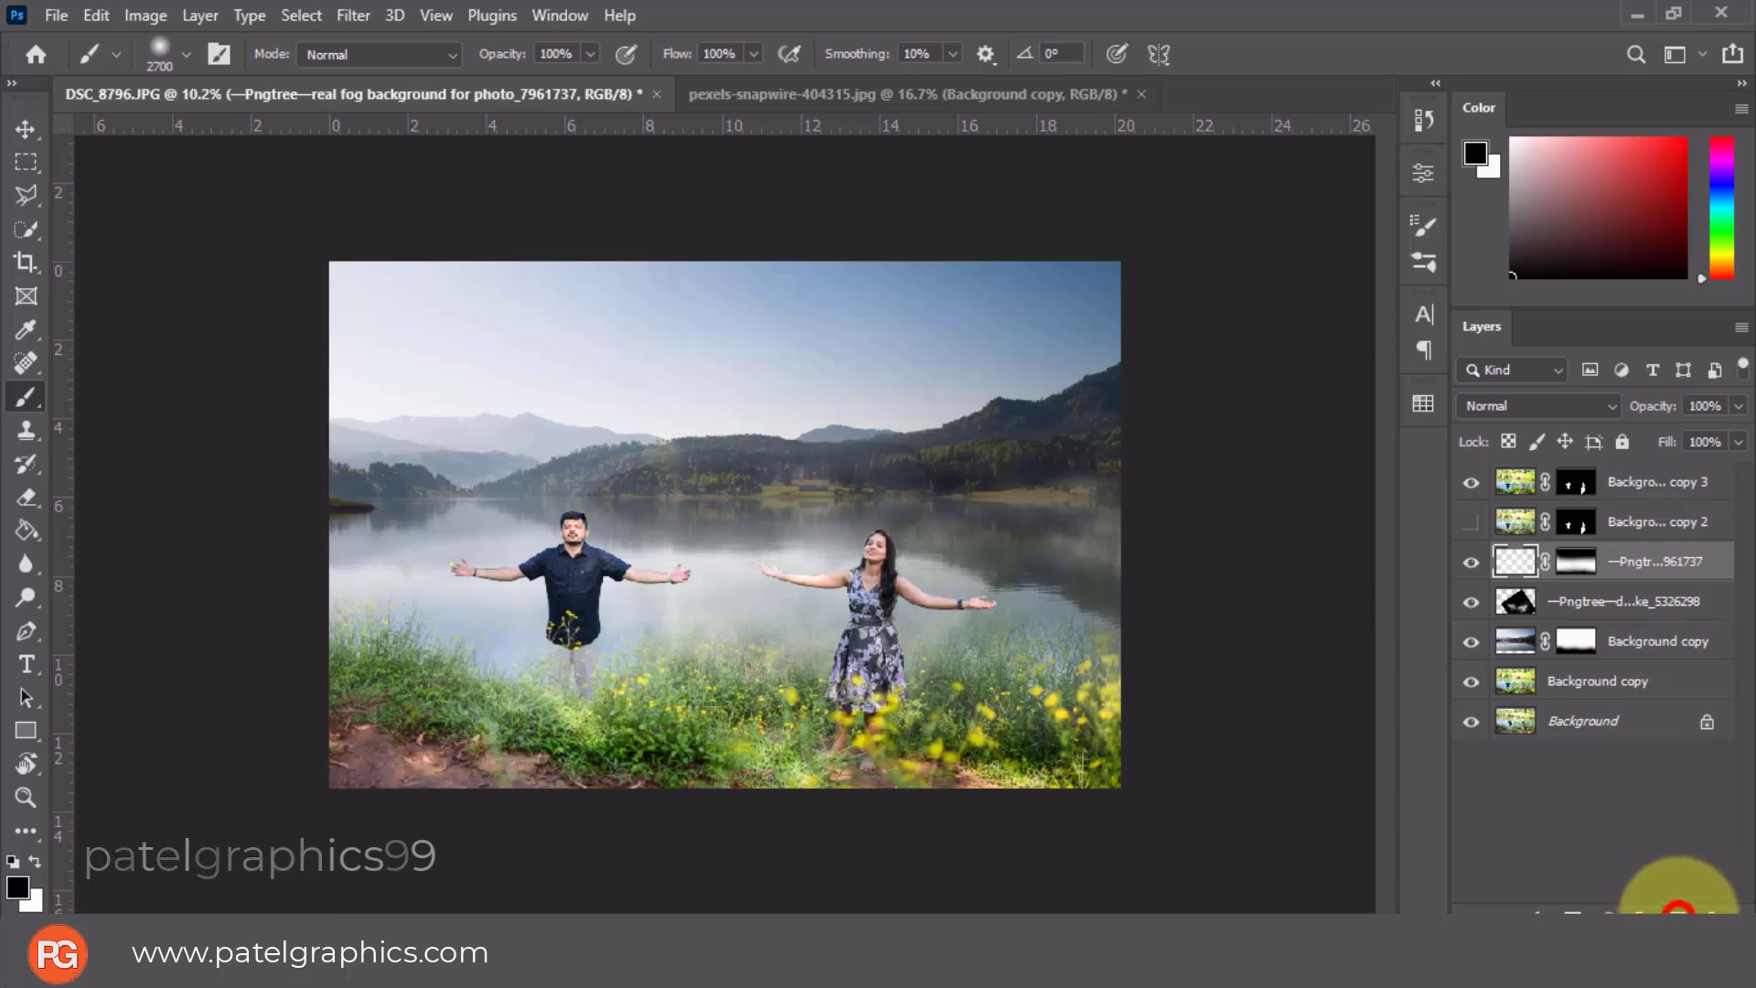
left_click(1679, 912)
left_click(14, 861)
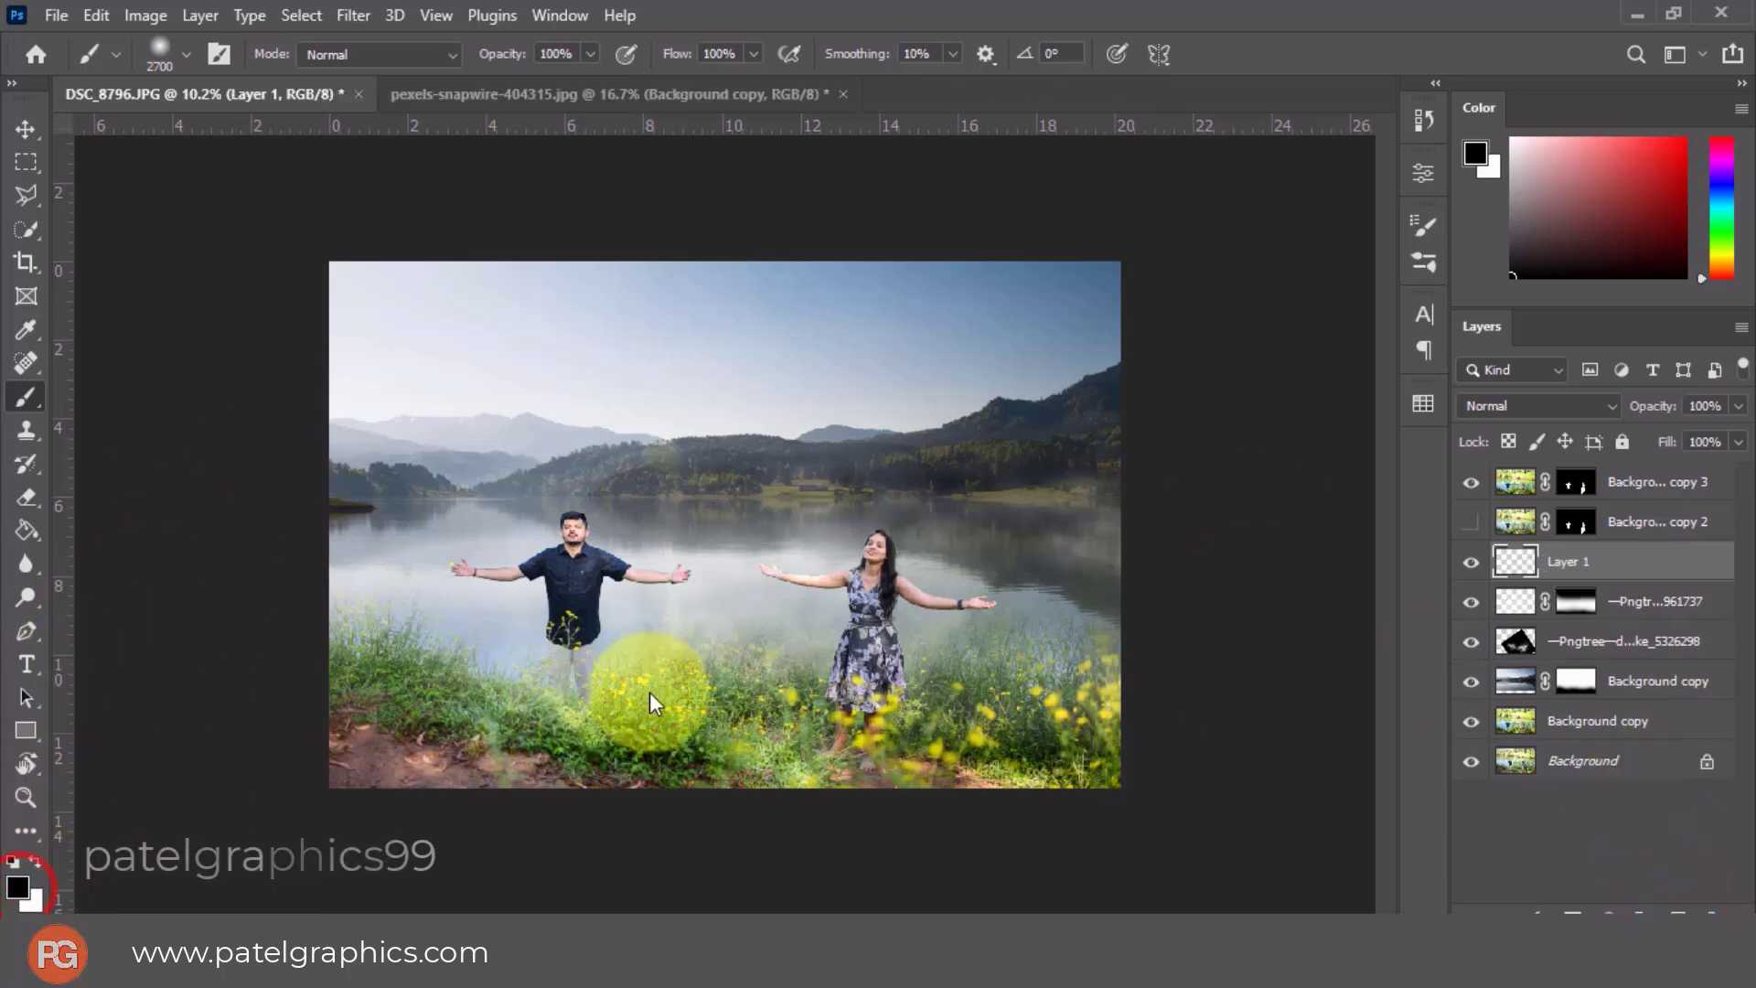
left_click(1622, 448)
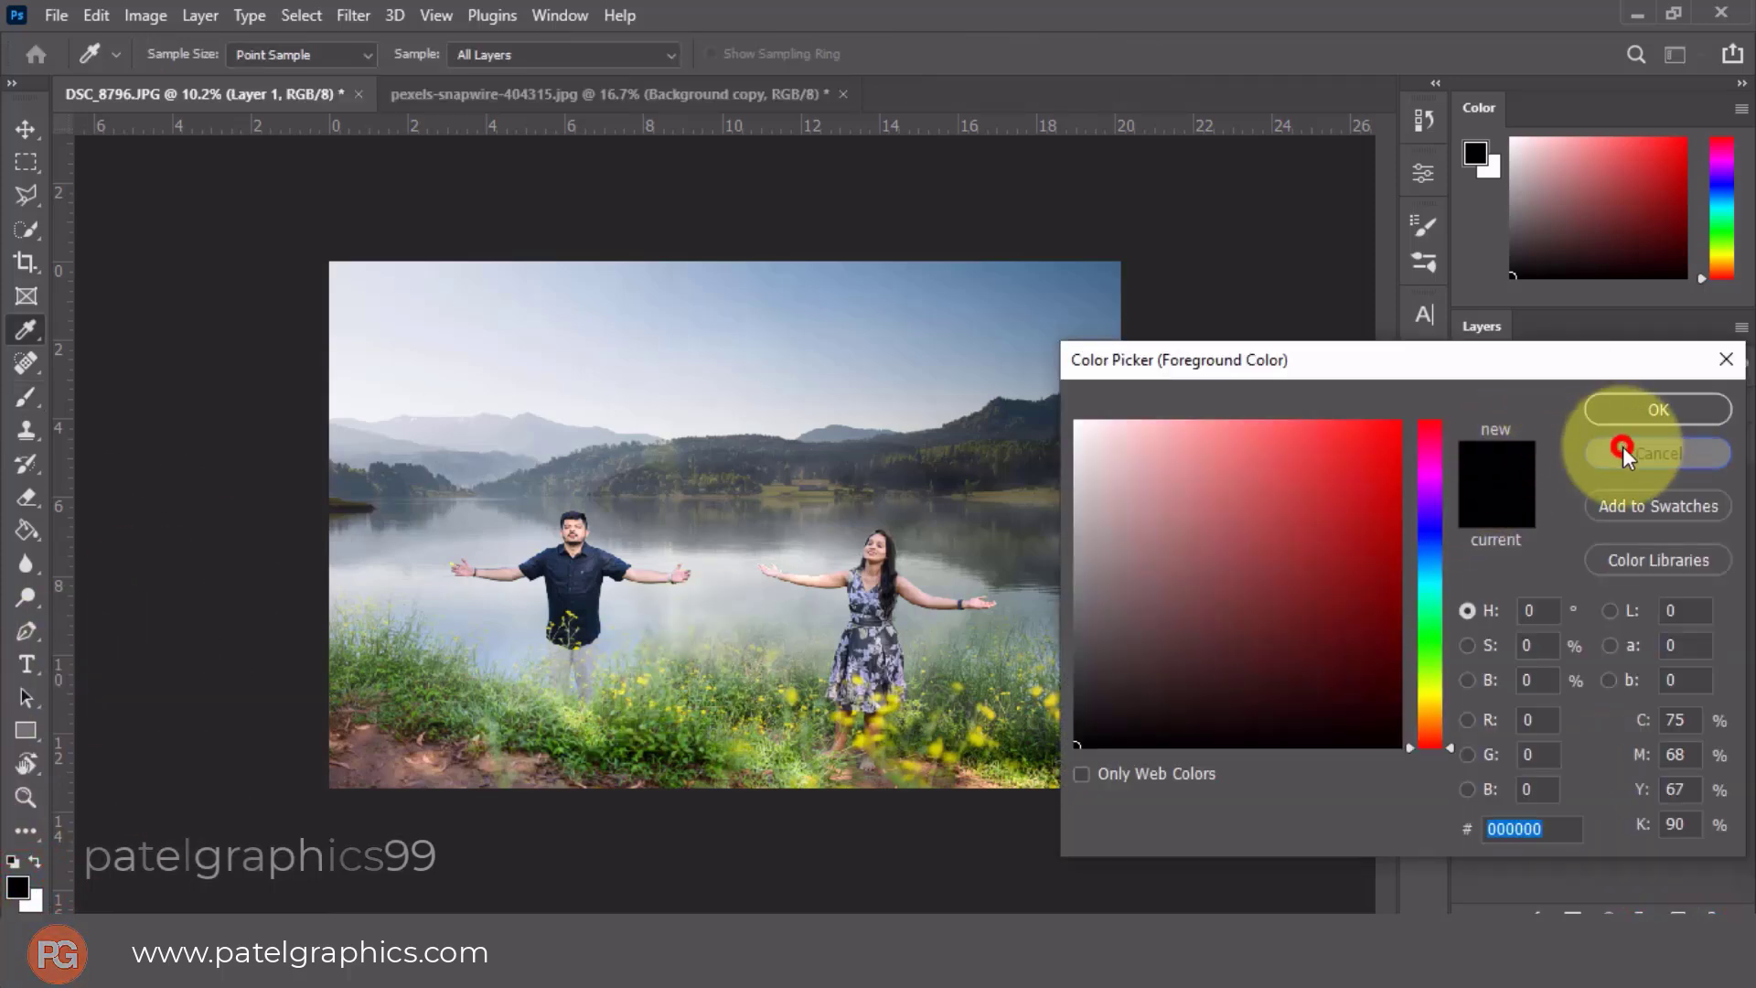
Brush black along the bottom strip and lower that layer's opacity for a soft vignette.
key("b")
scroll(613, 640, "down", 2)
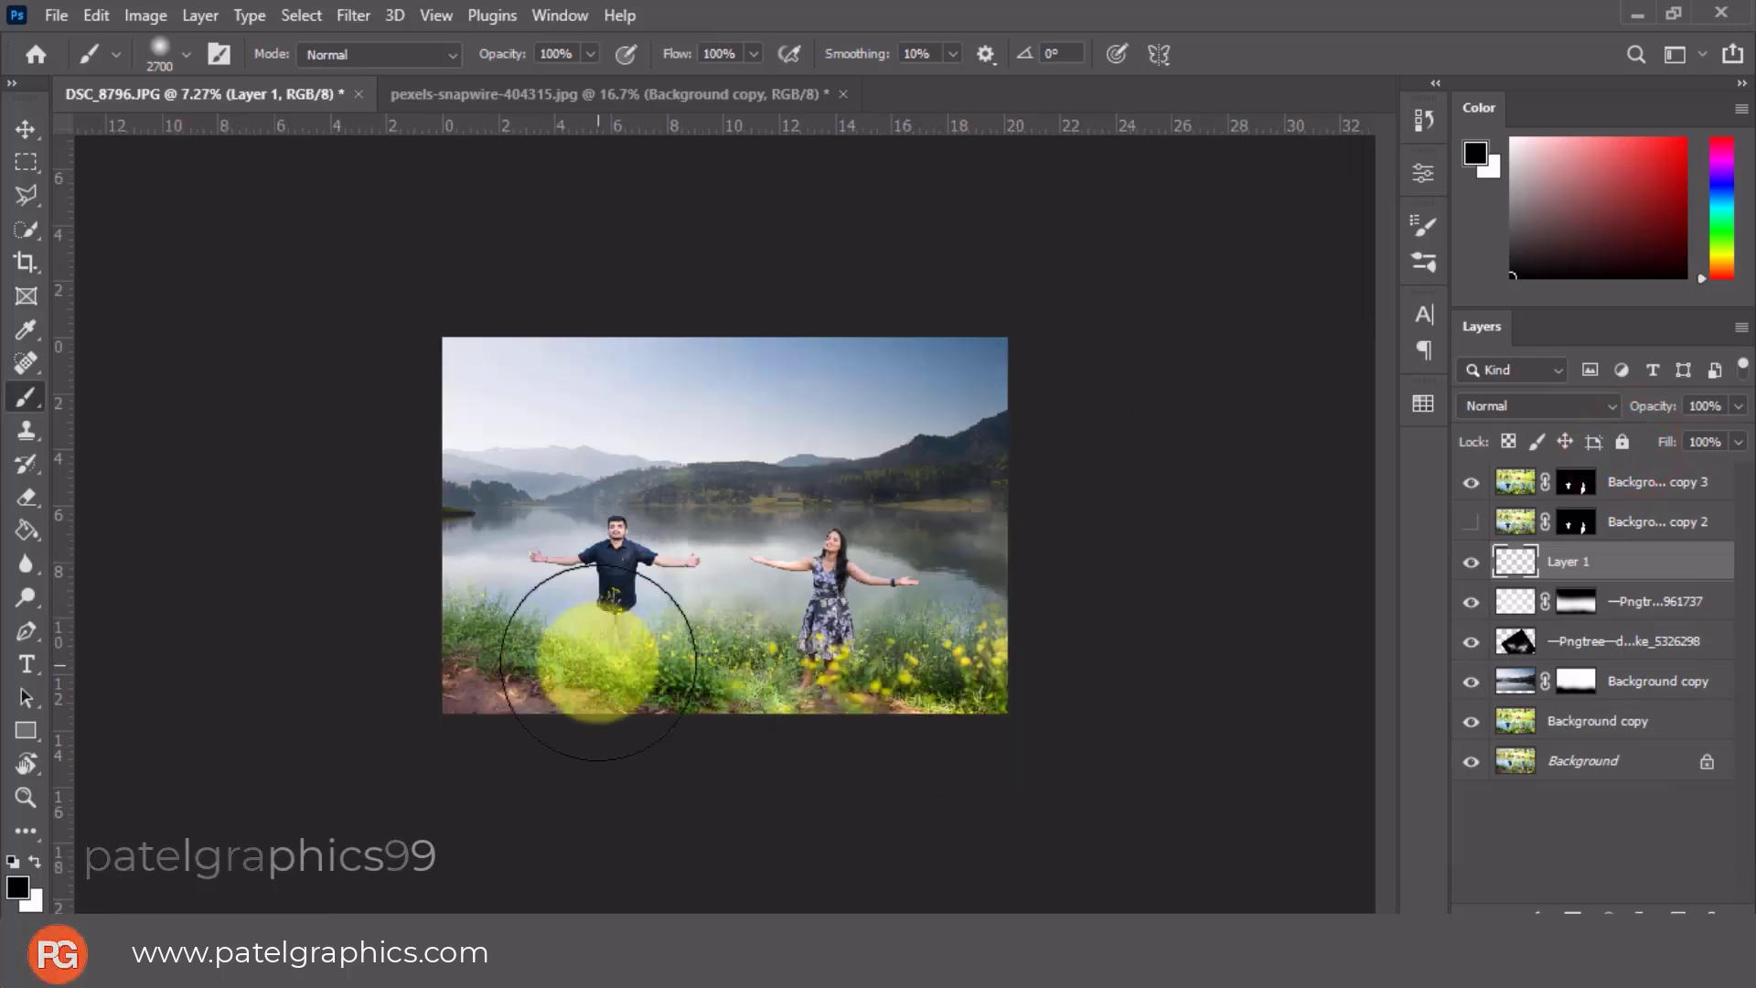
left_click(326, 771)
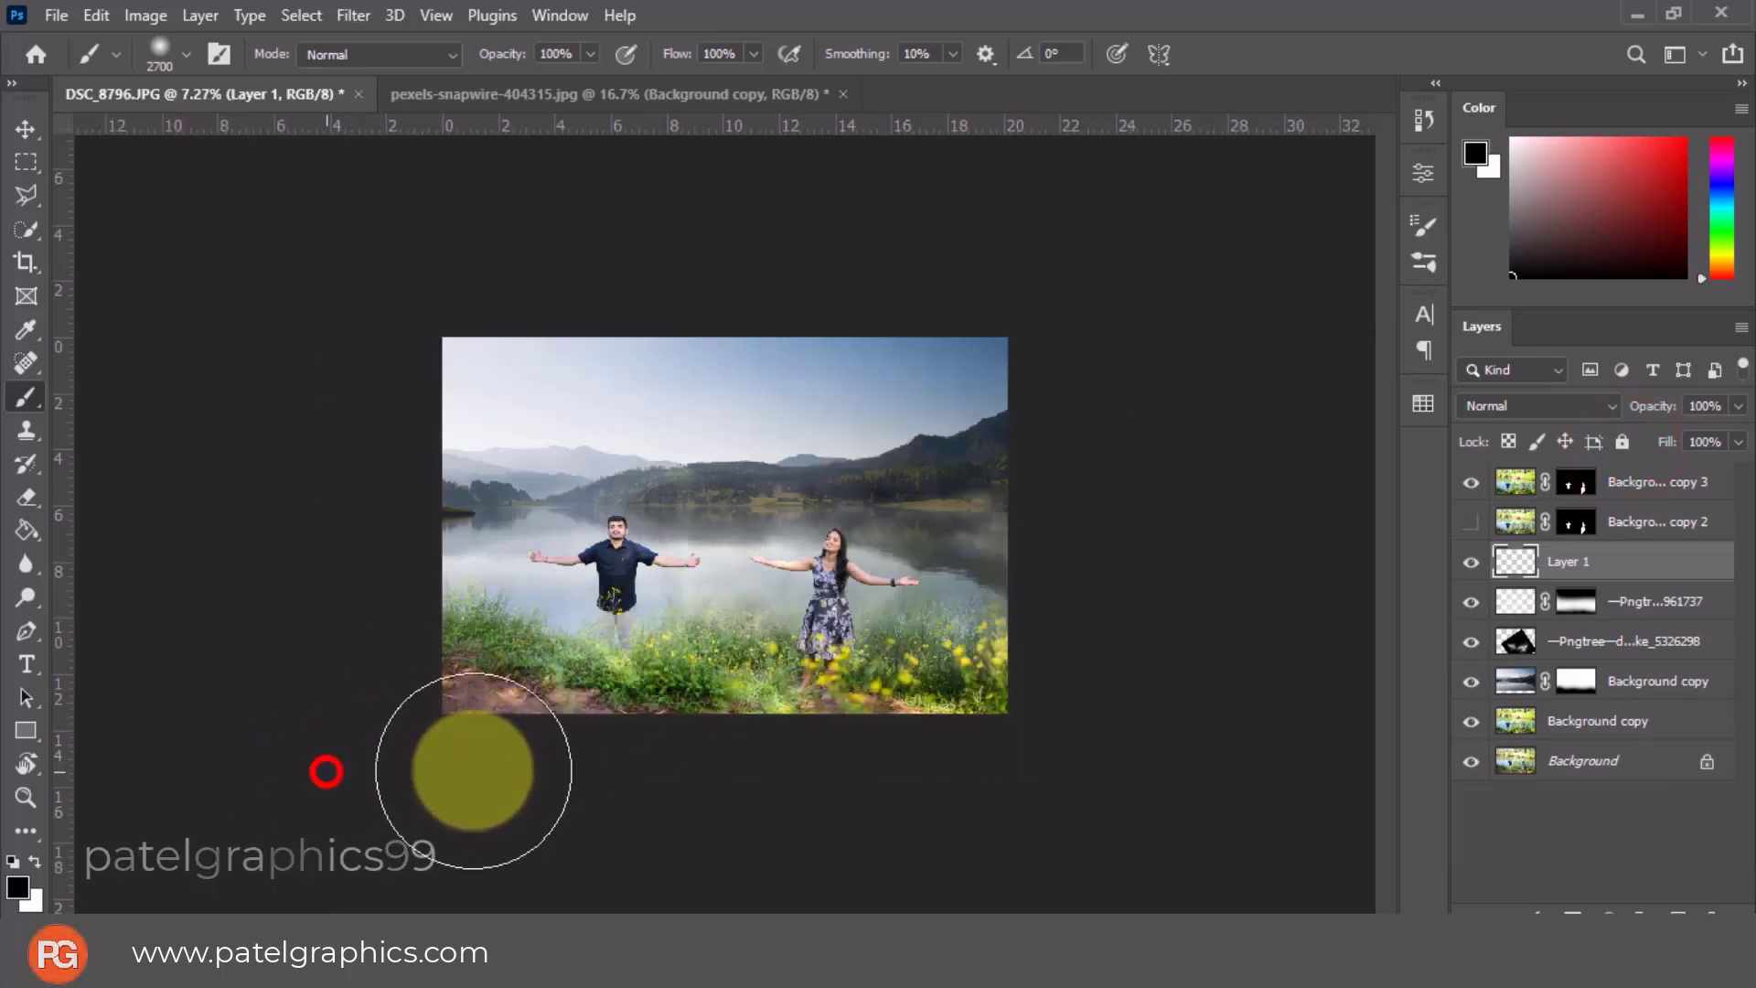
left_click_drag(473, 771, 1155, 762)
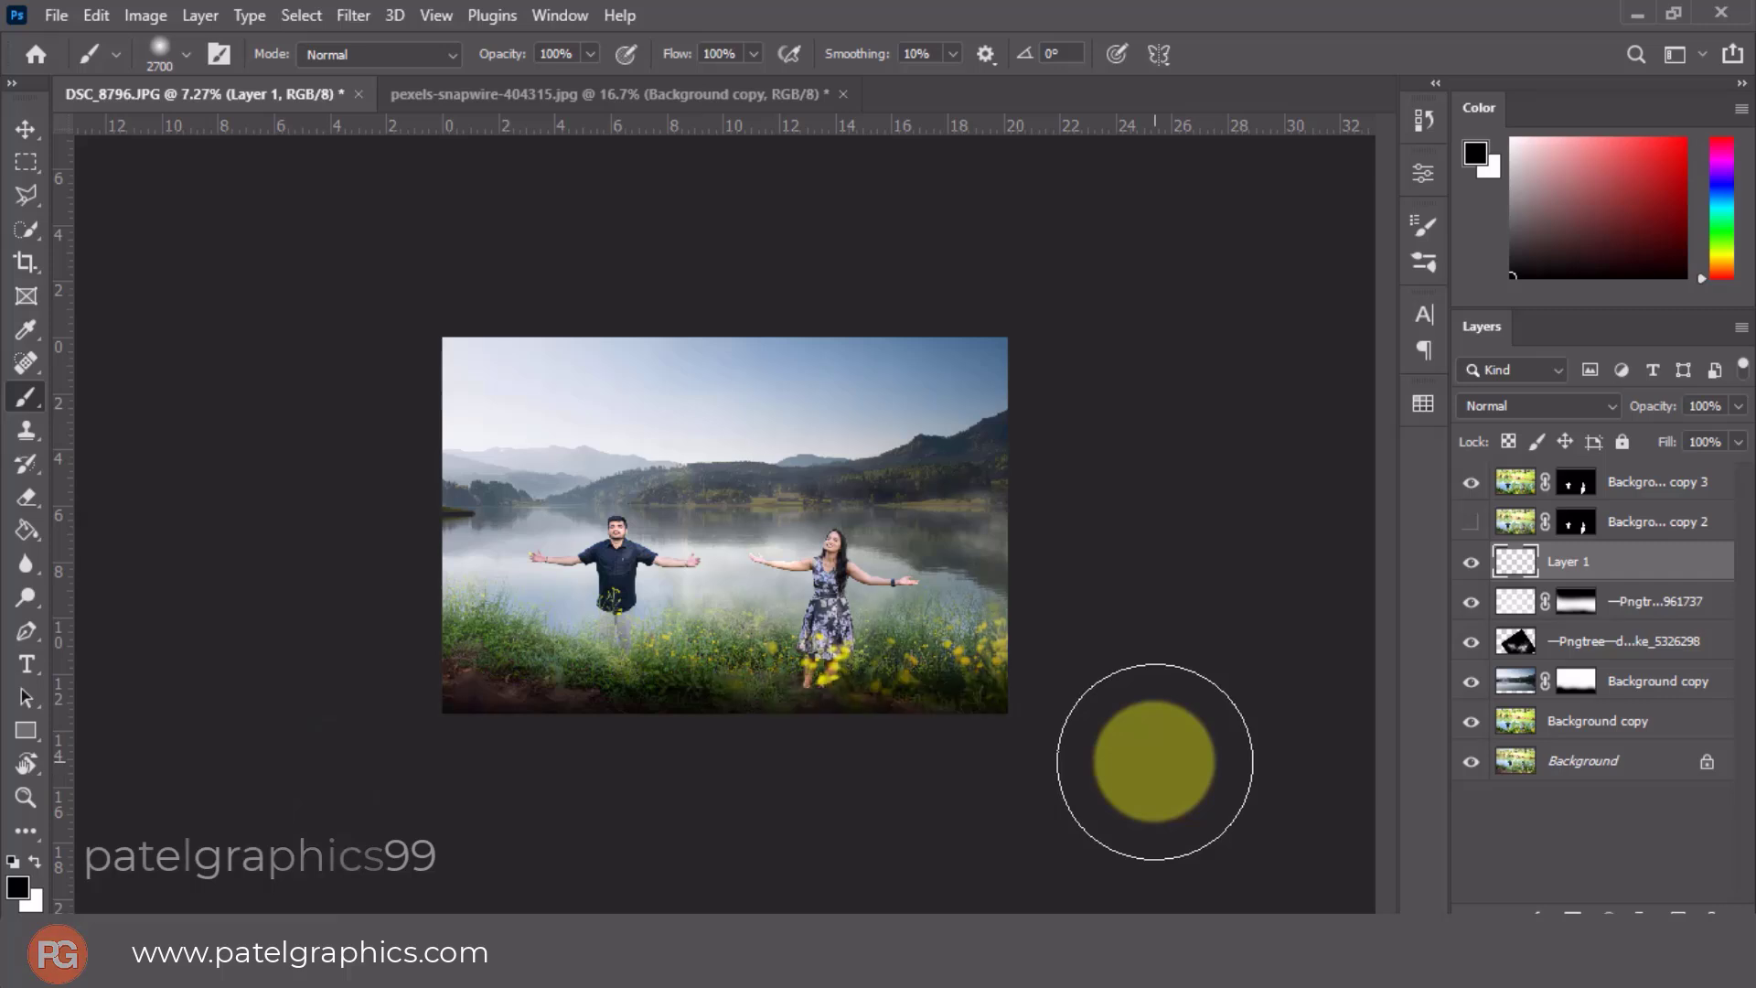
scroll(1098, 562, "up", 1)
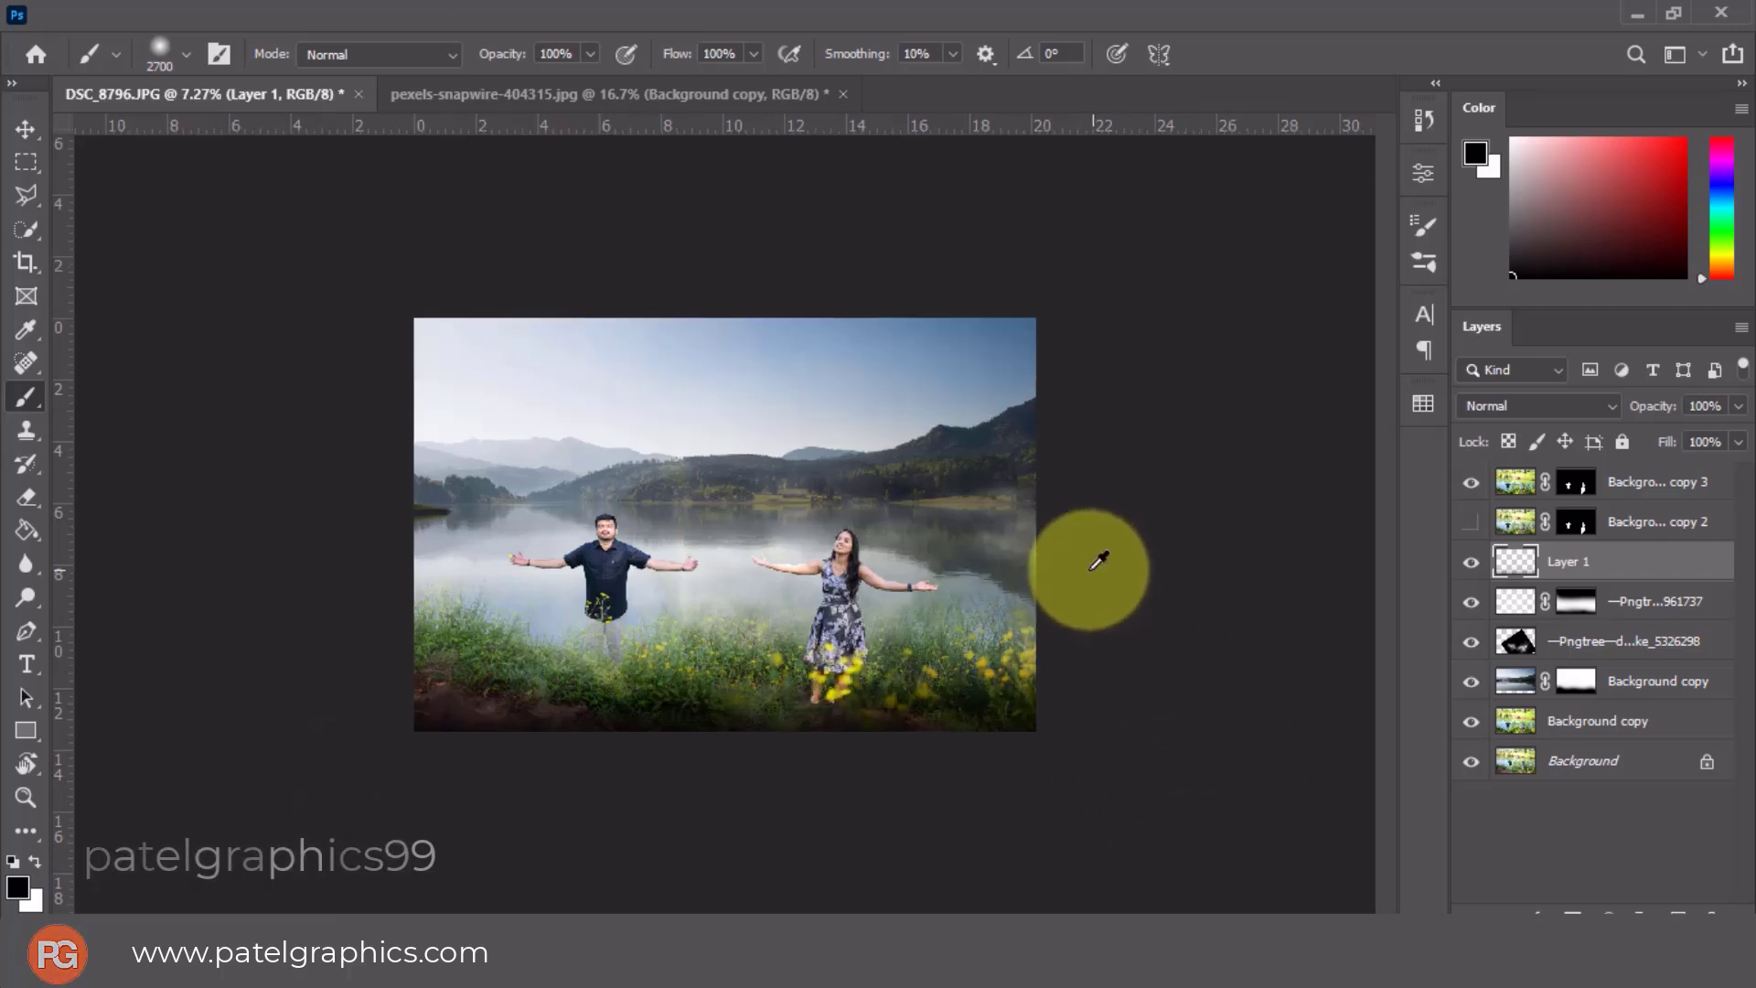
left_click(1176, 450)
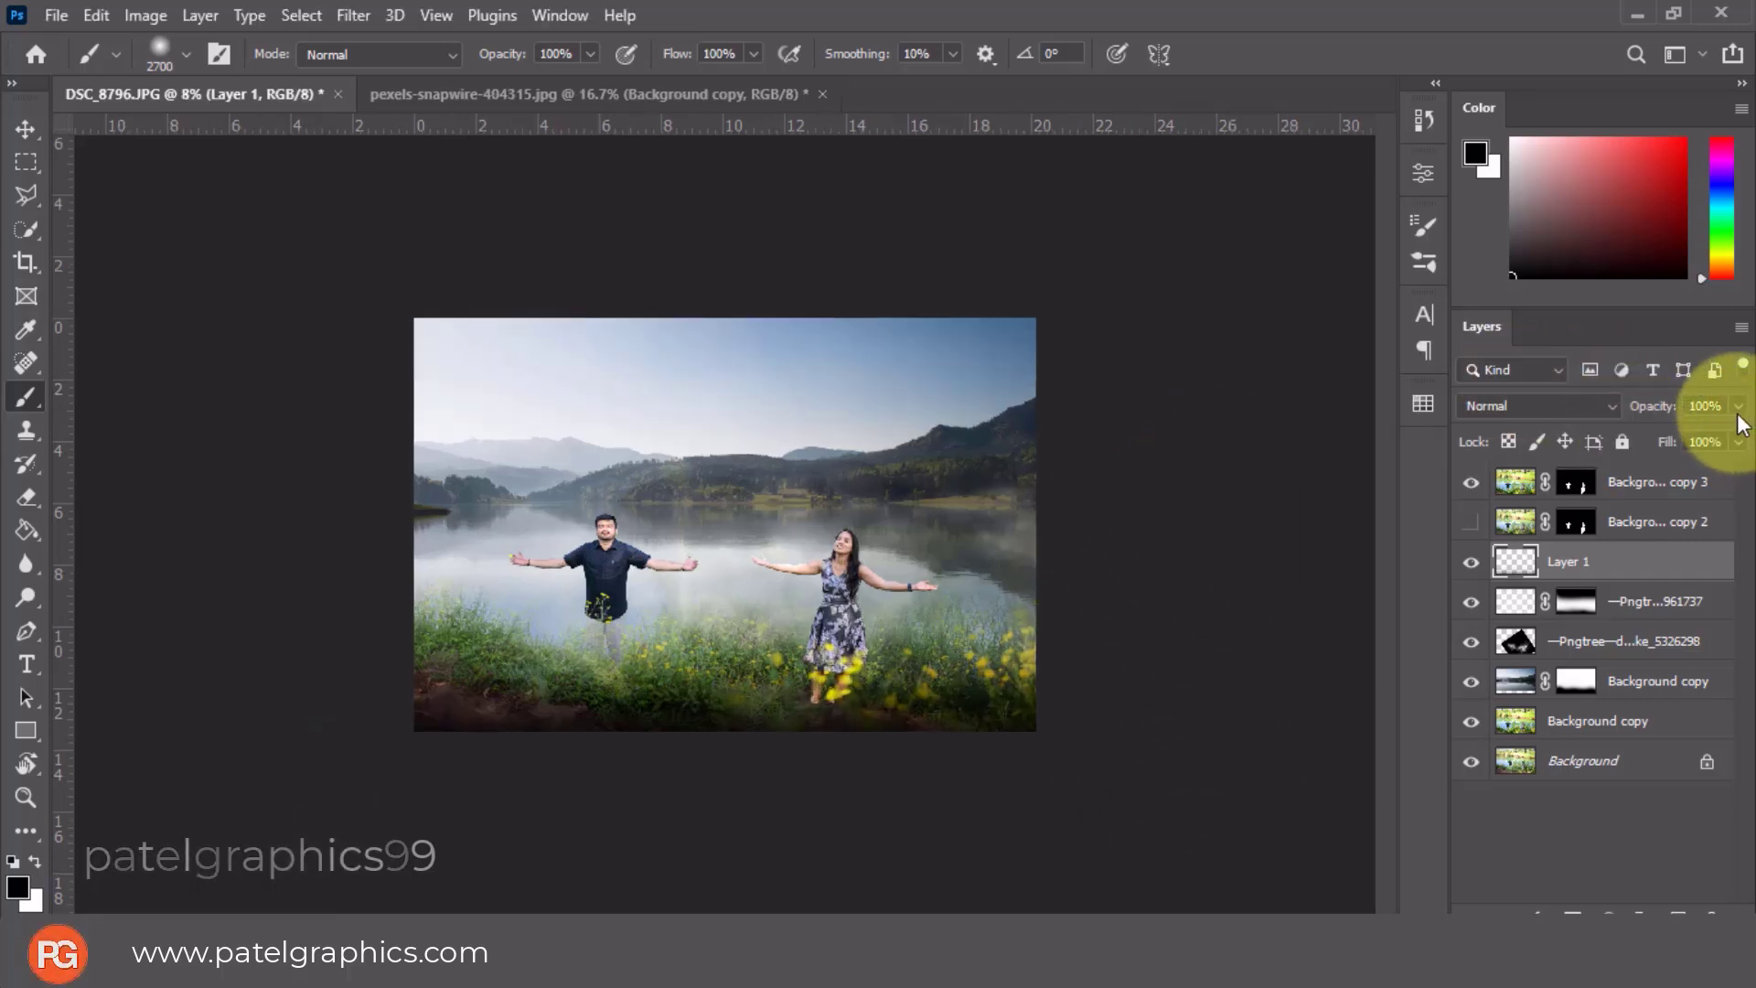
left_click_drag(1632, 437, 1687, 437)
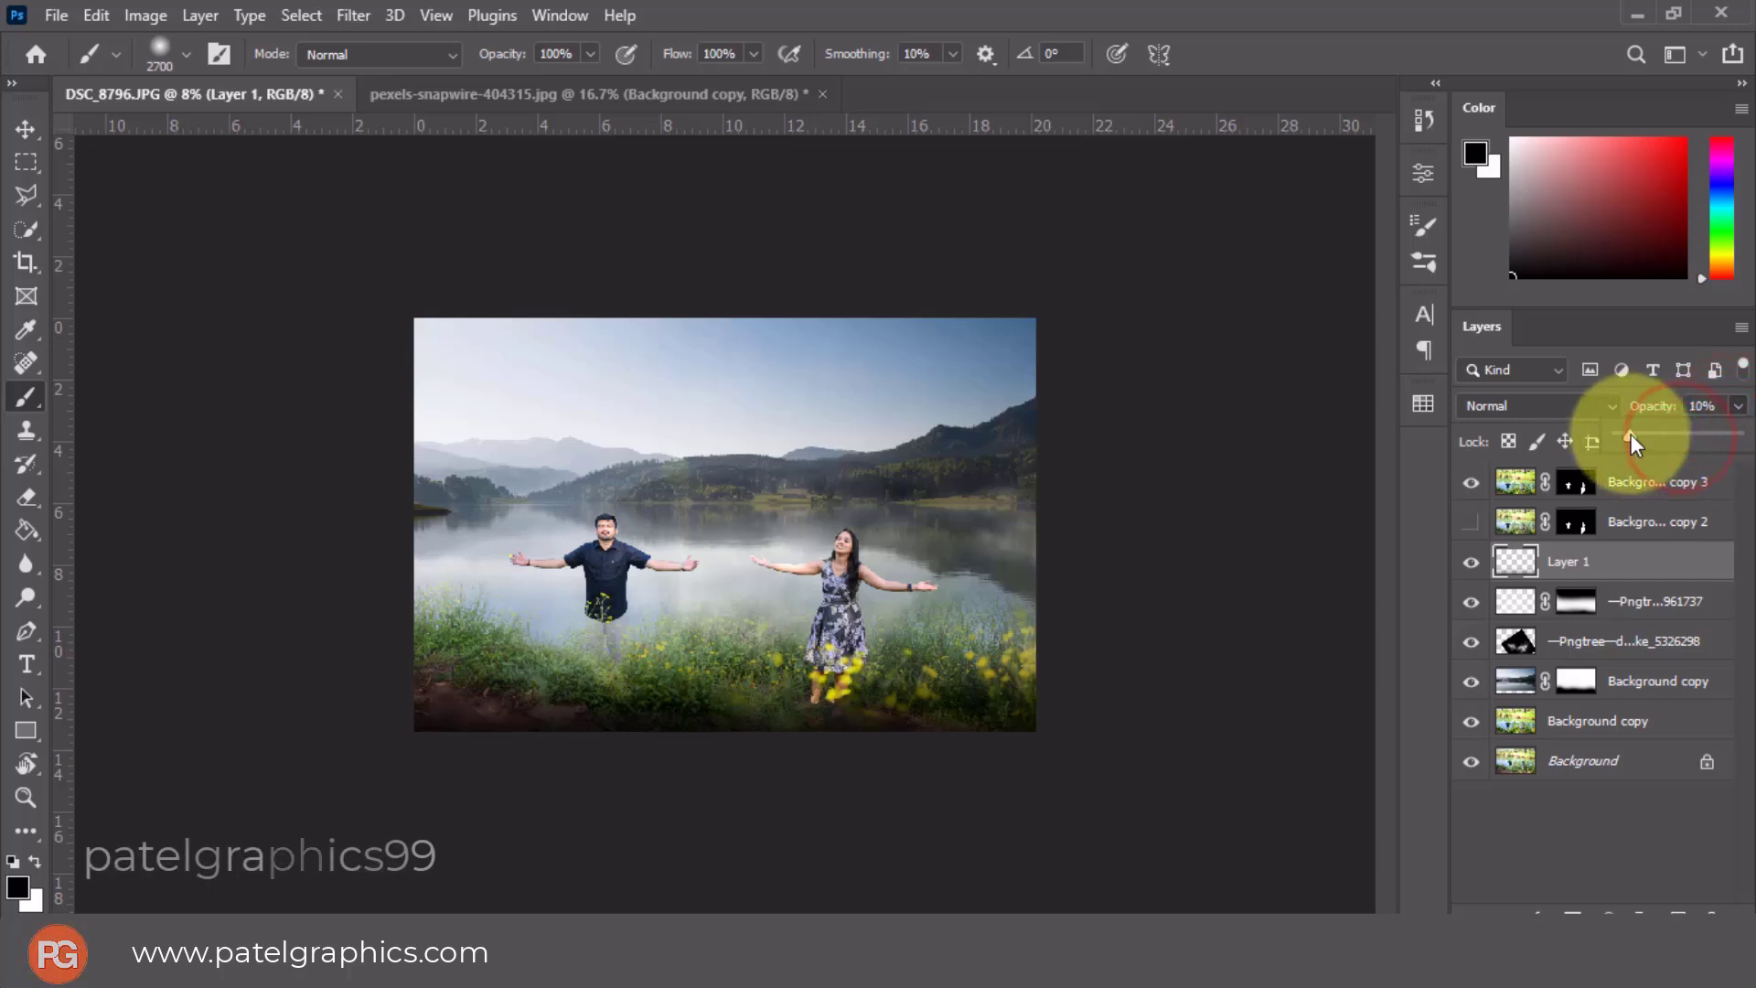
scroll(1605, 436, "up", 1)
Create a new top layer and stamp the merged composite into it with Apply Image.
left_click(1678, 494)
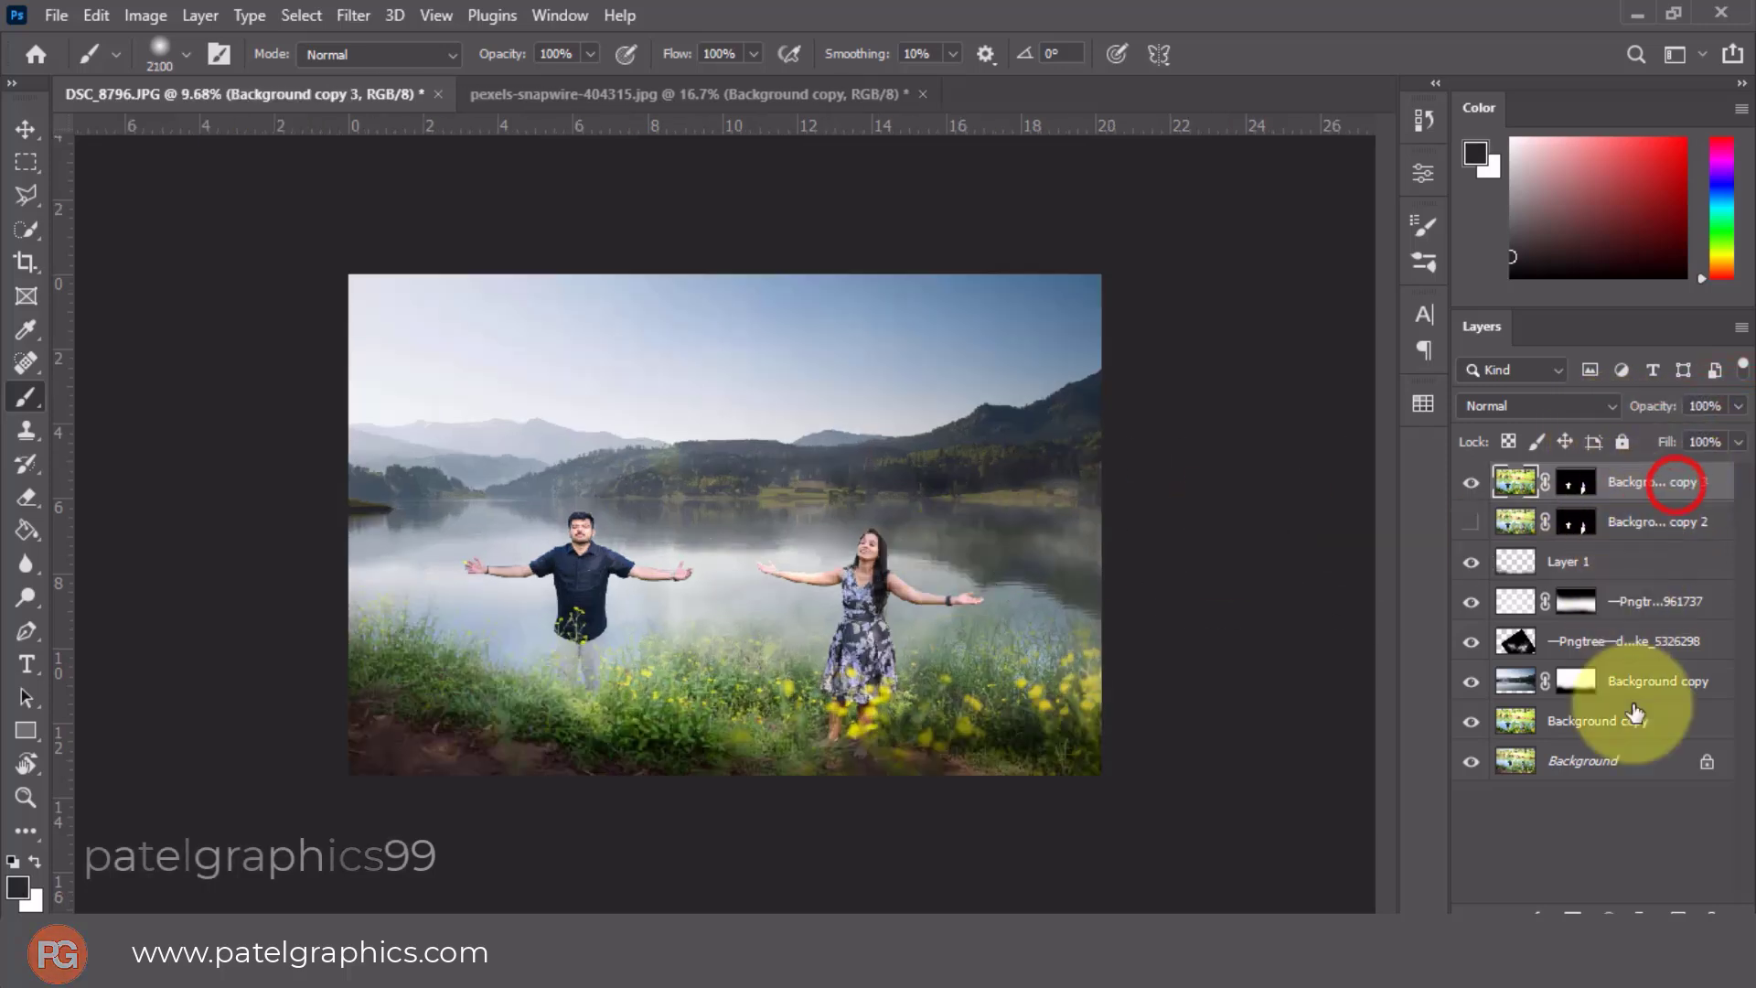
left_click(1678, 912)
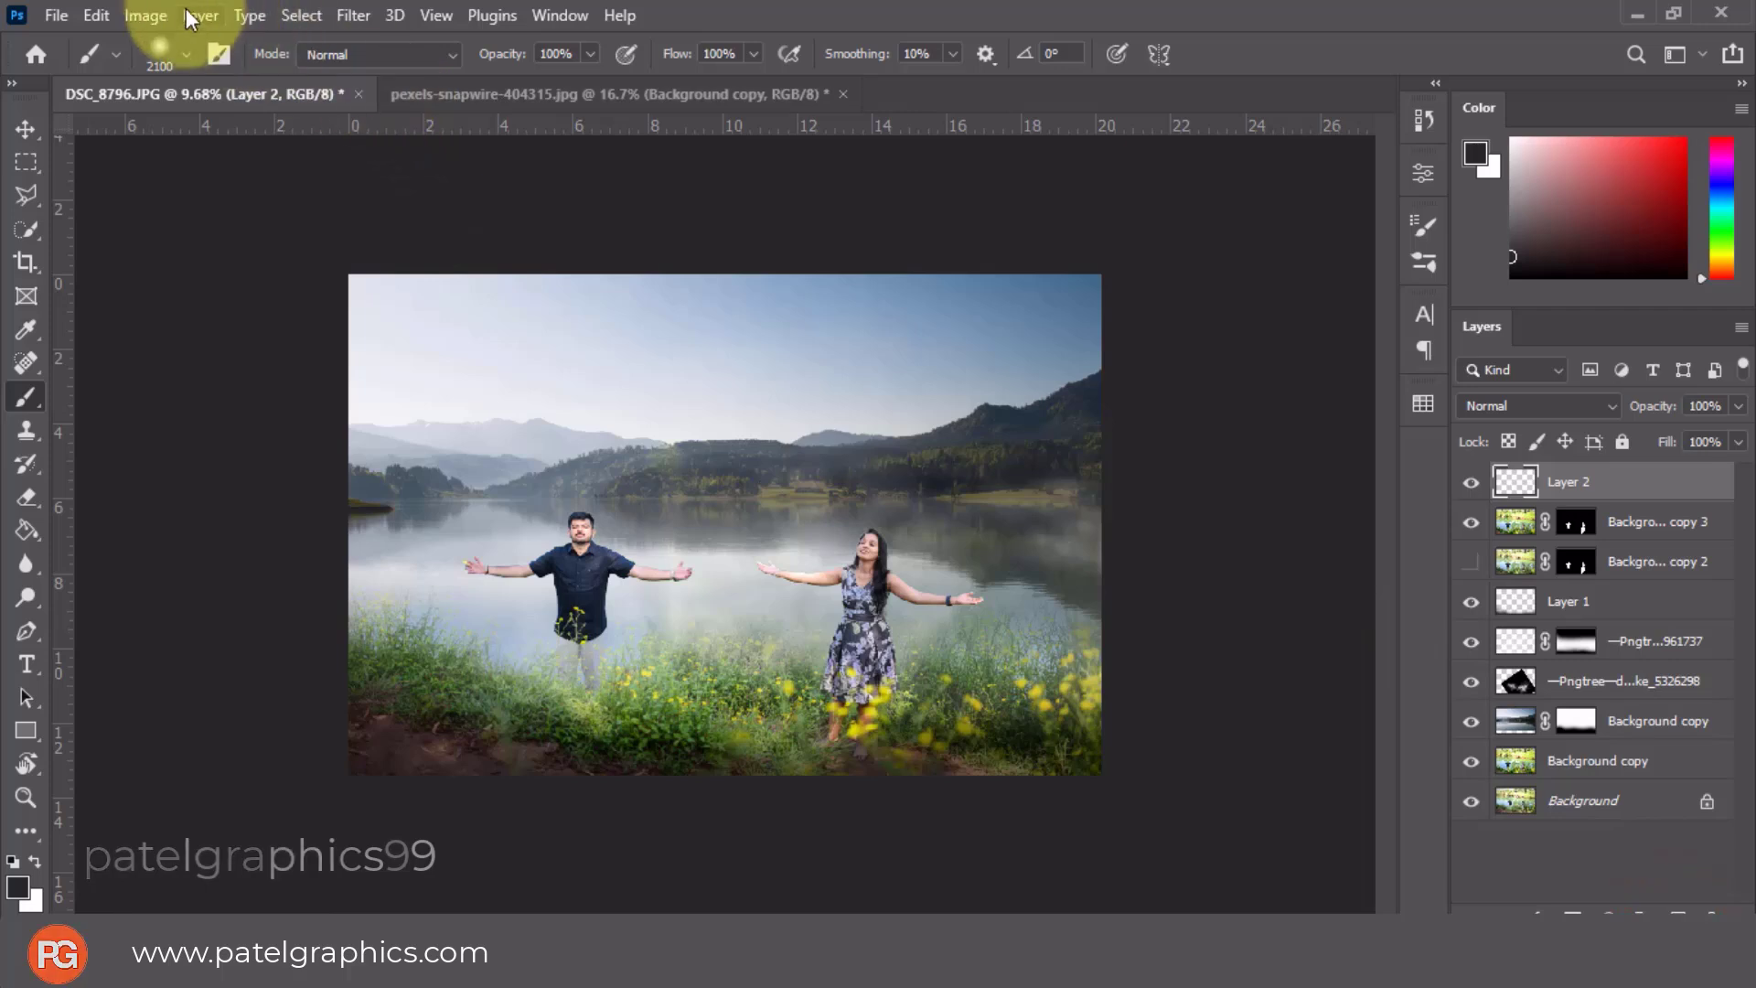
left_click(141, 16)
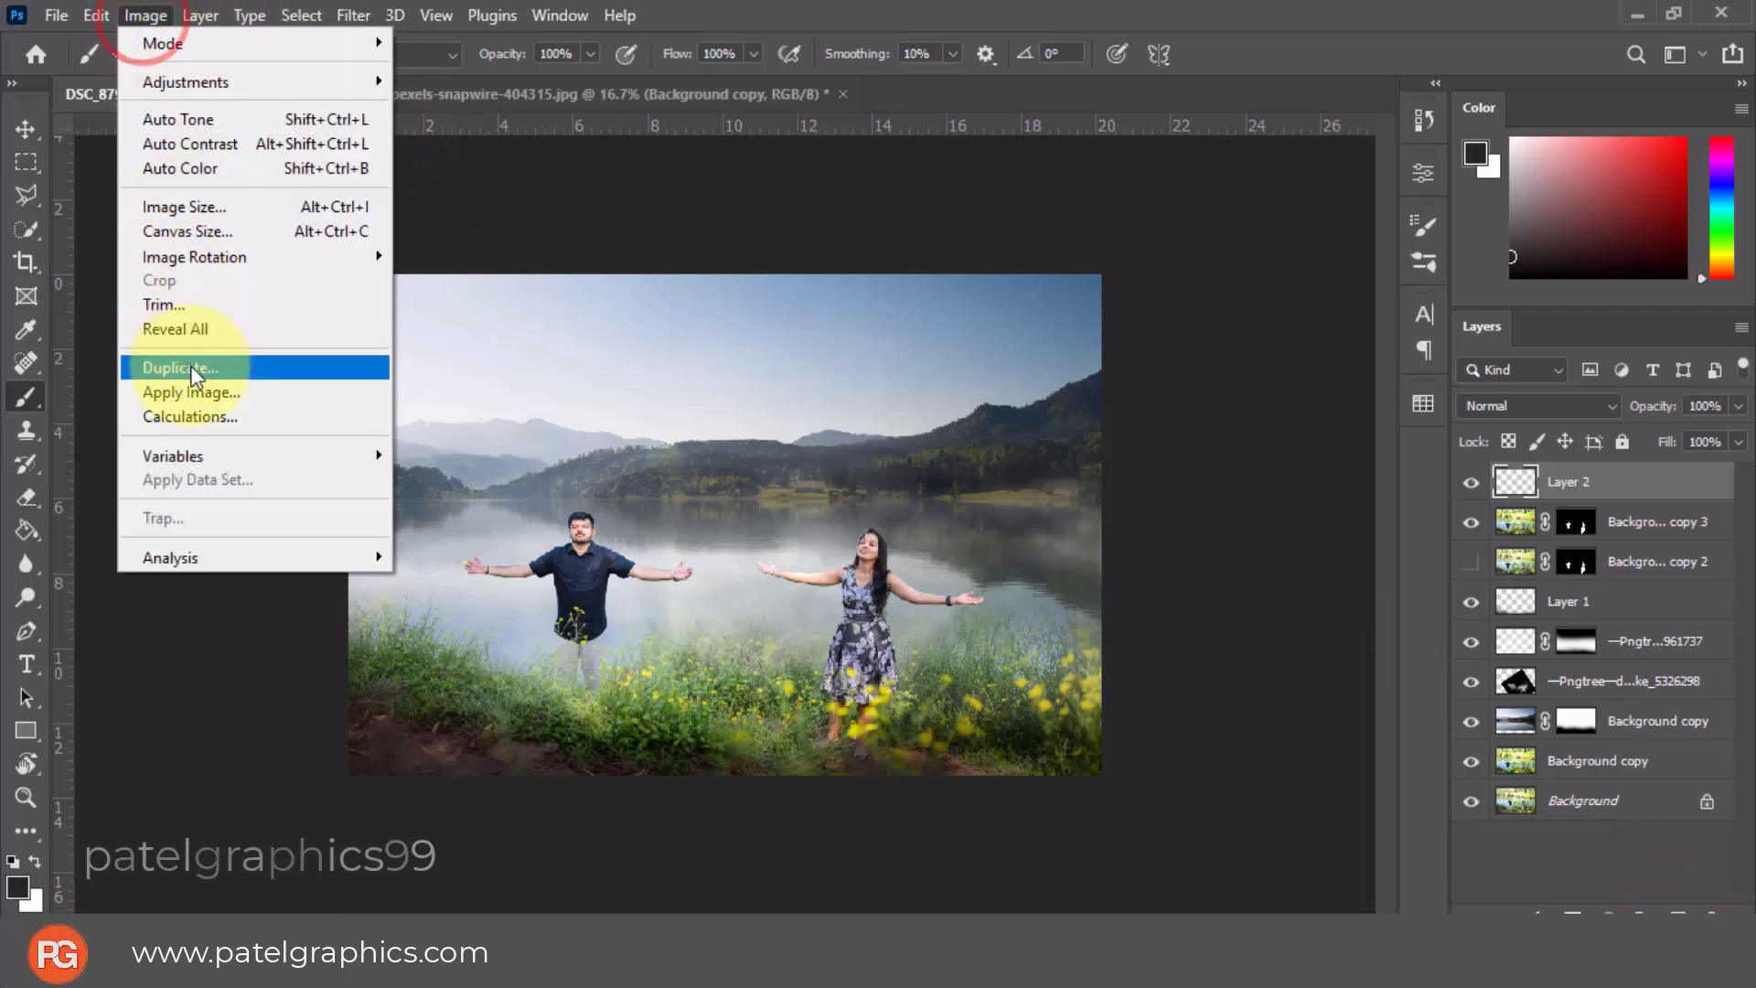
left_click(183, 392)
left_click(1141, 266)
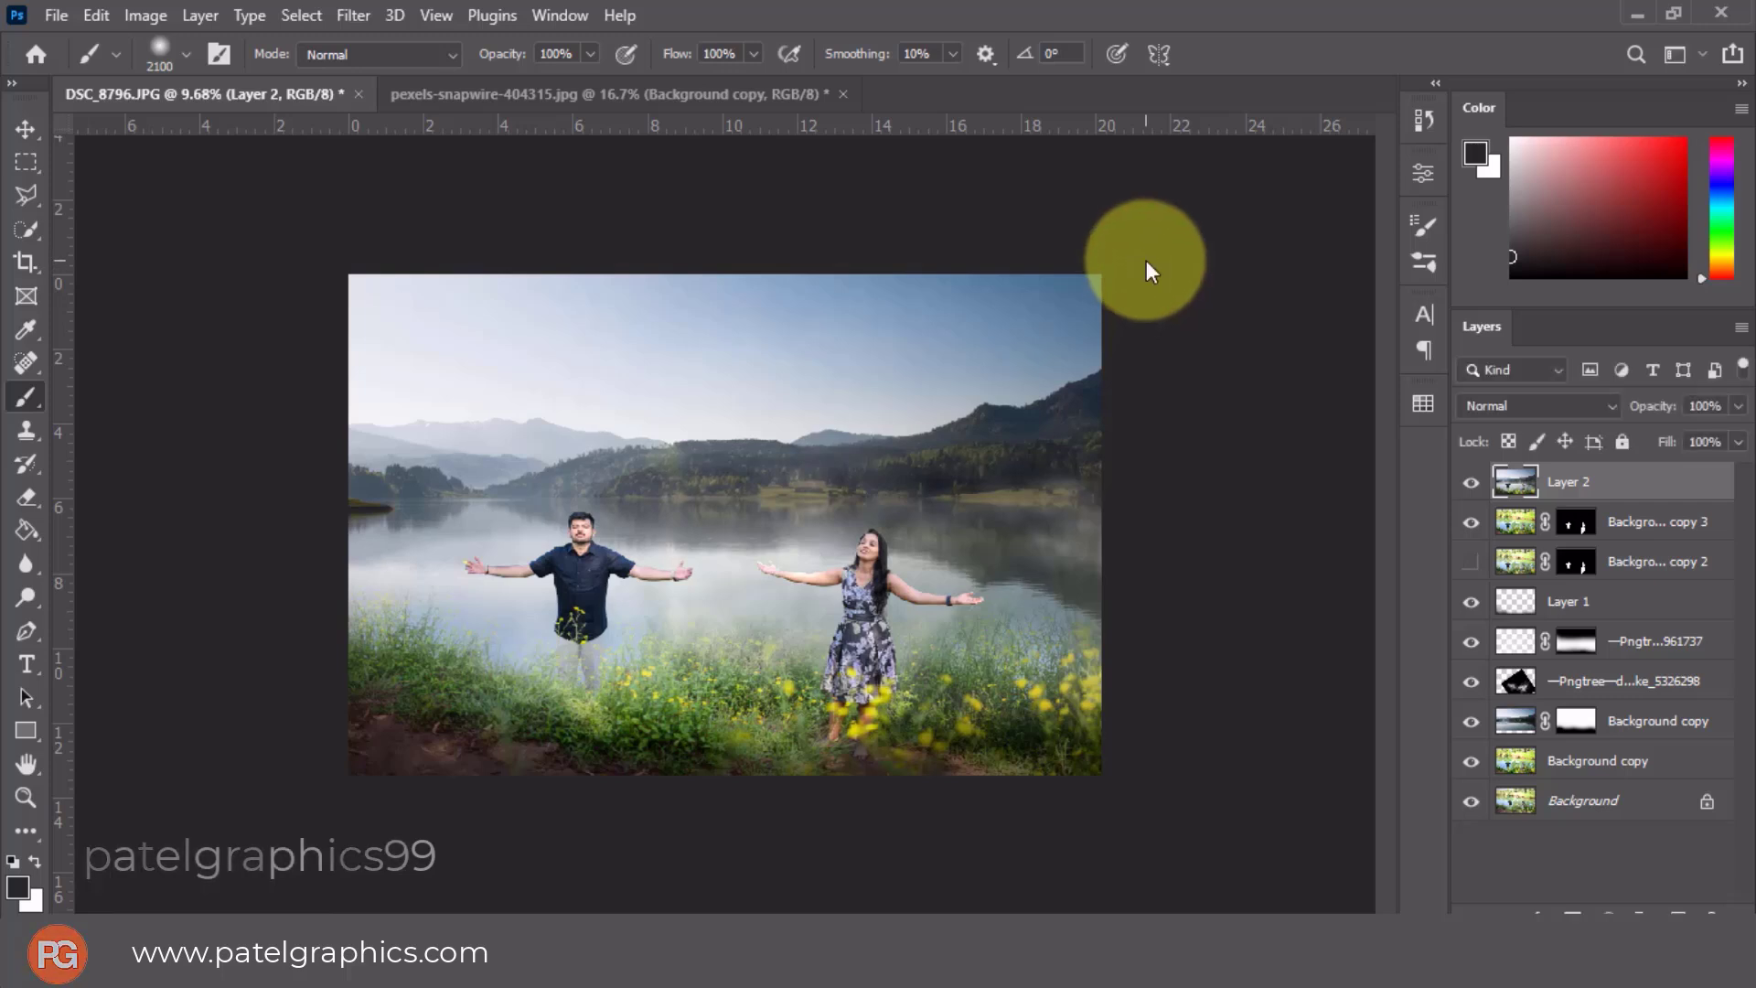
left_click(351, 16)
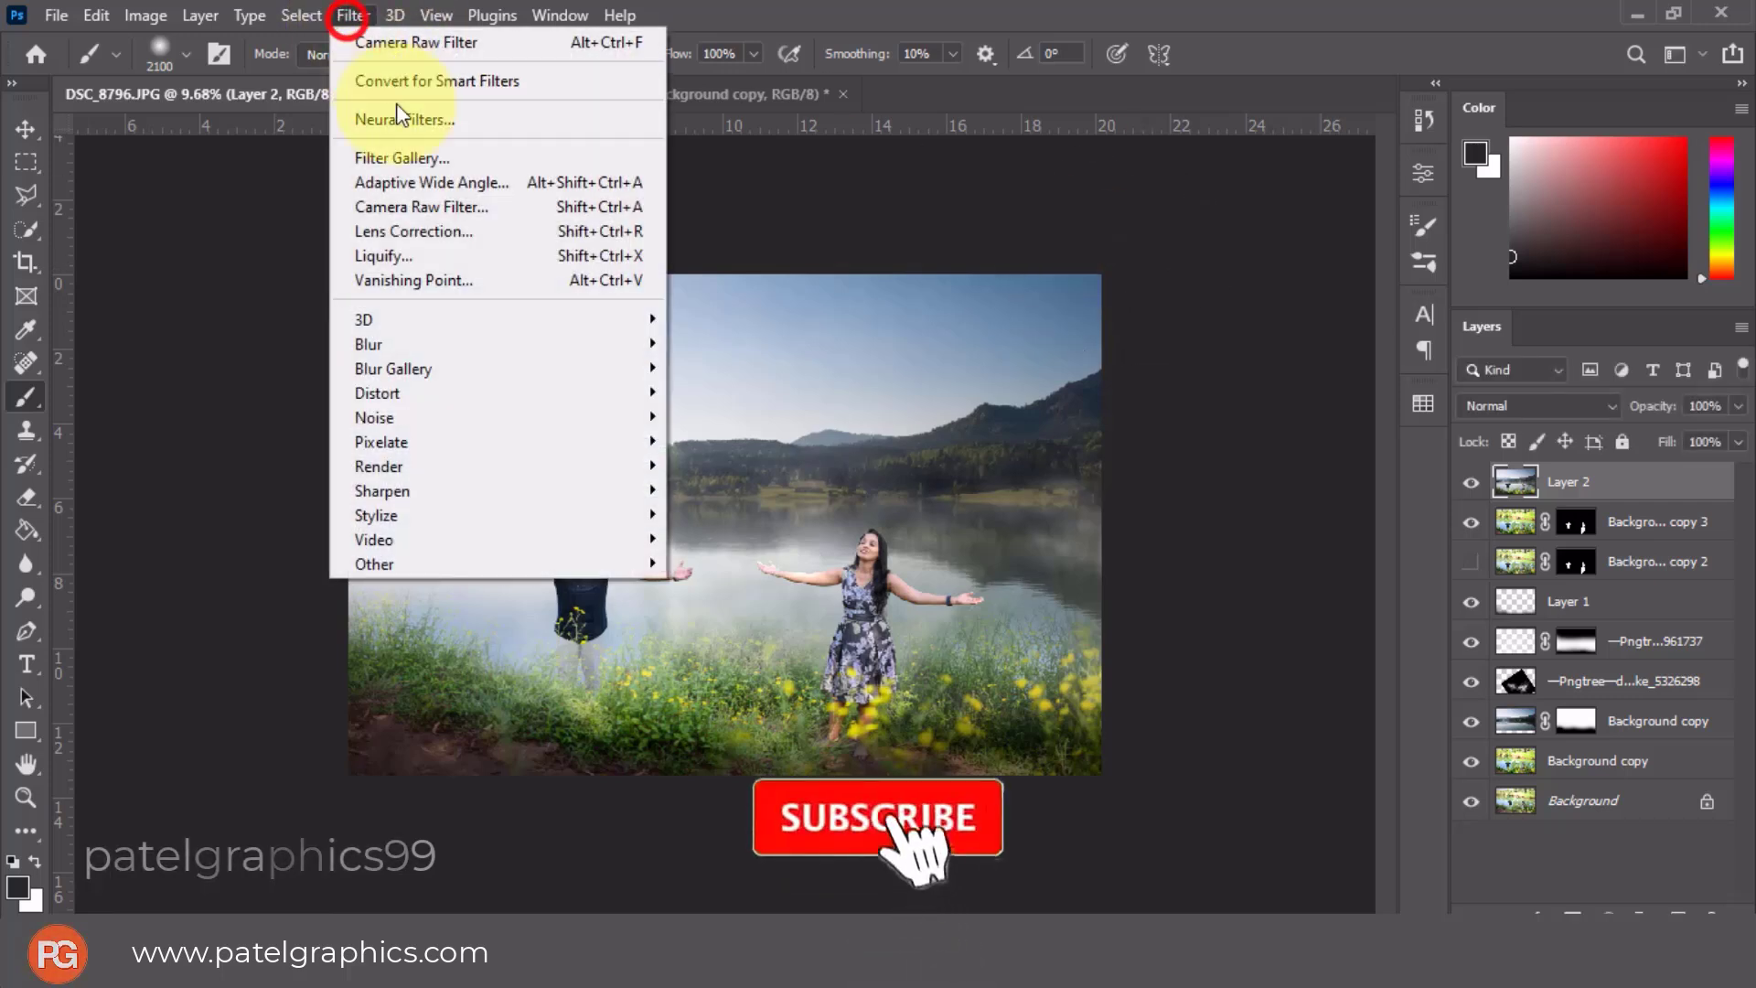
Open Camera Raw on the merged layer, apply Auto tone, and cool the temperature slightly.
left_click(389, 208)
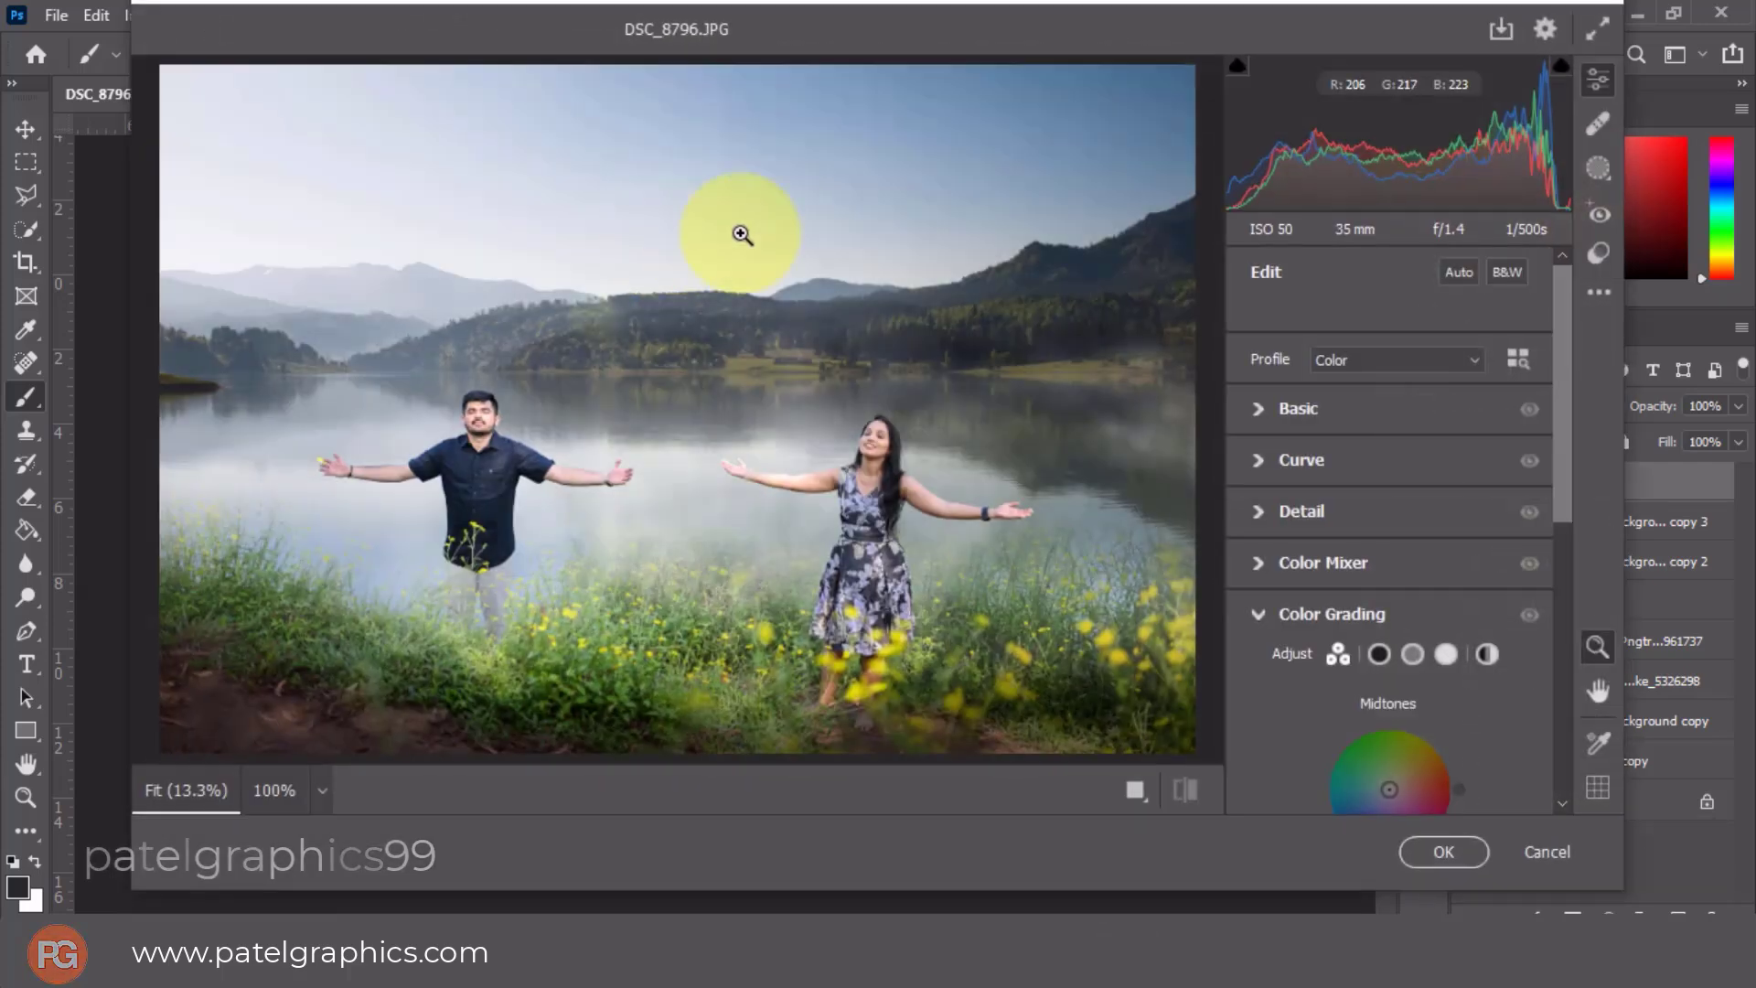
left_click(1454, 275)
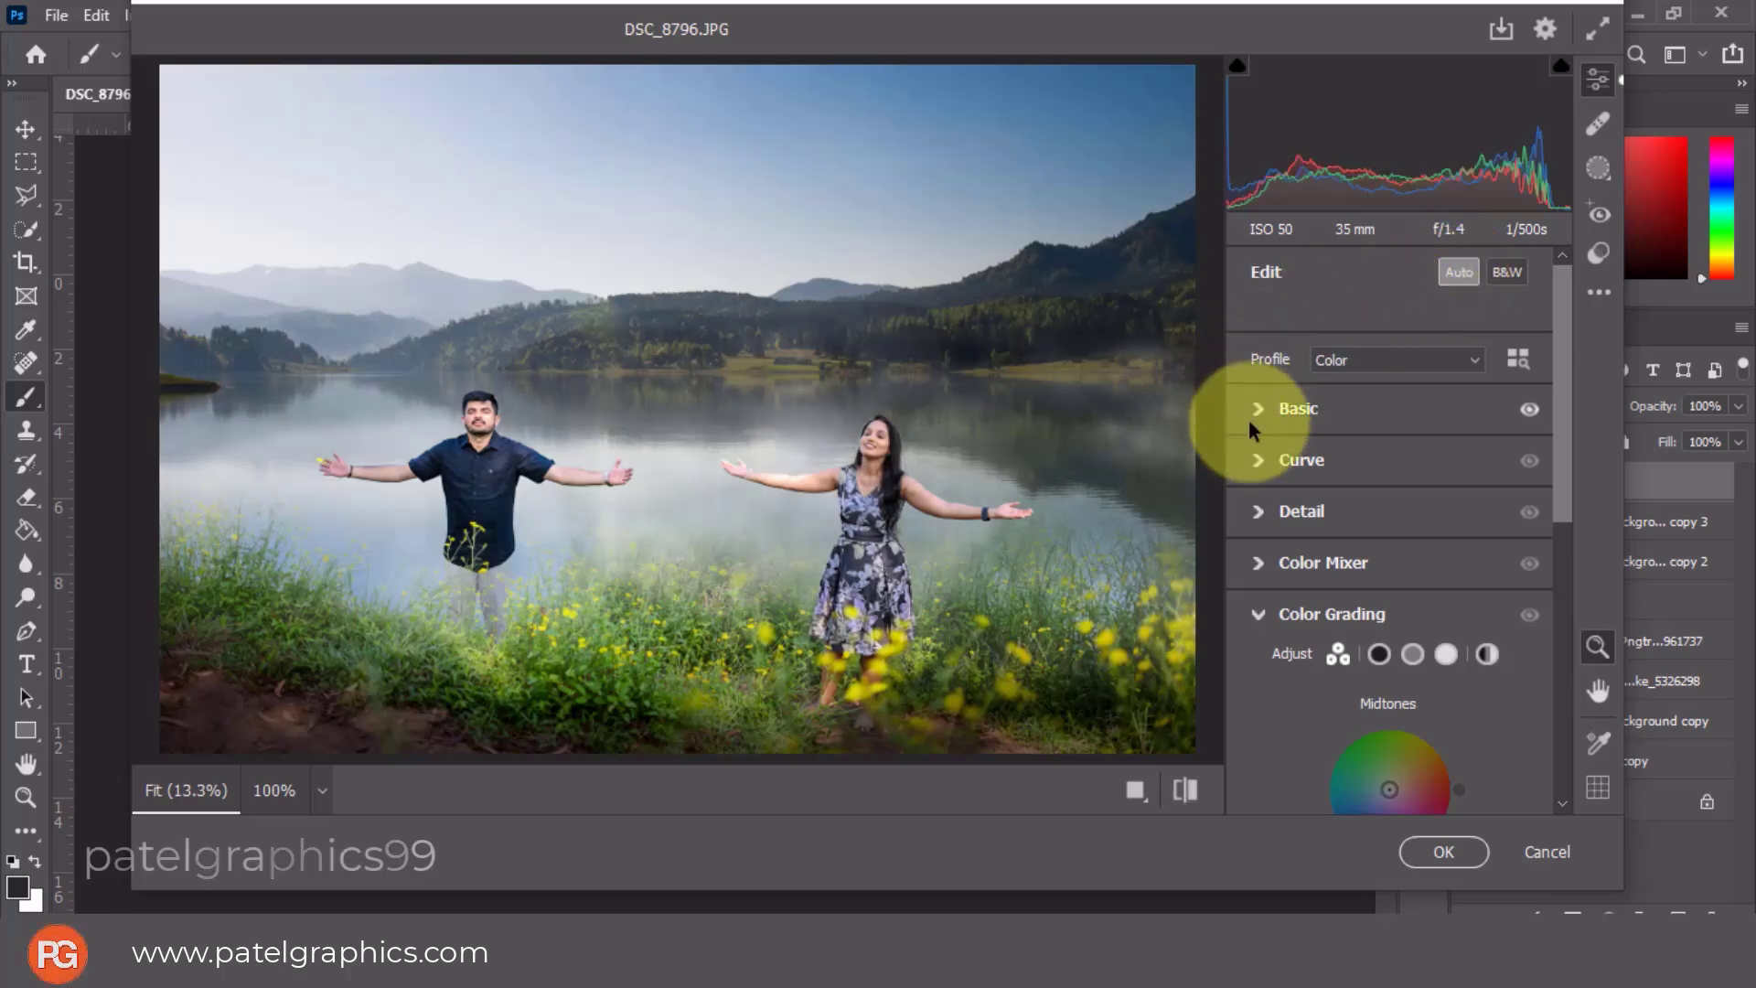
left_click(1260, 413)
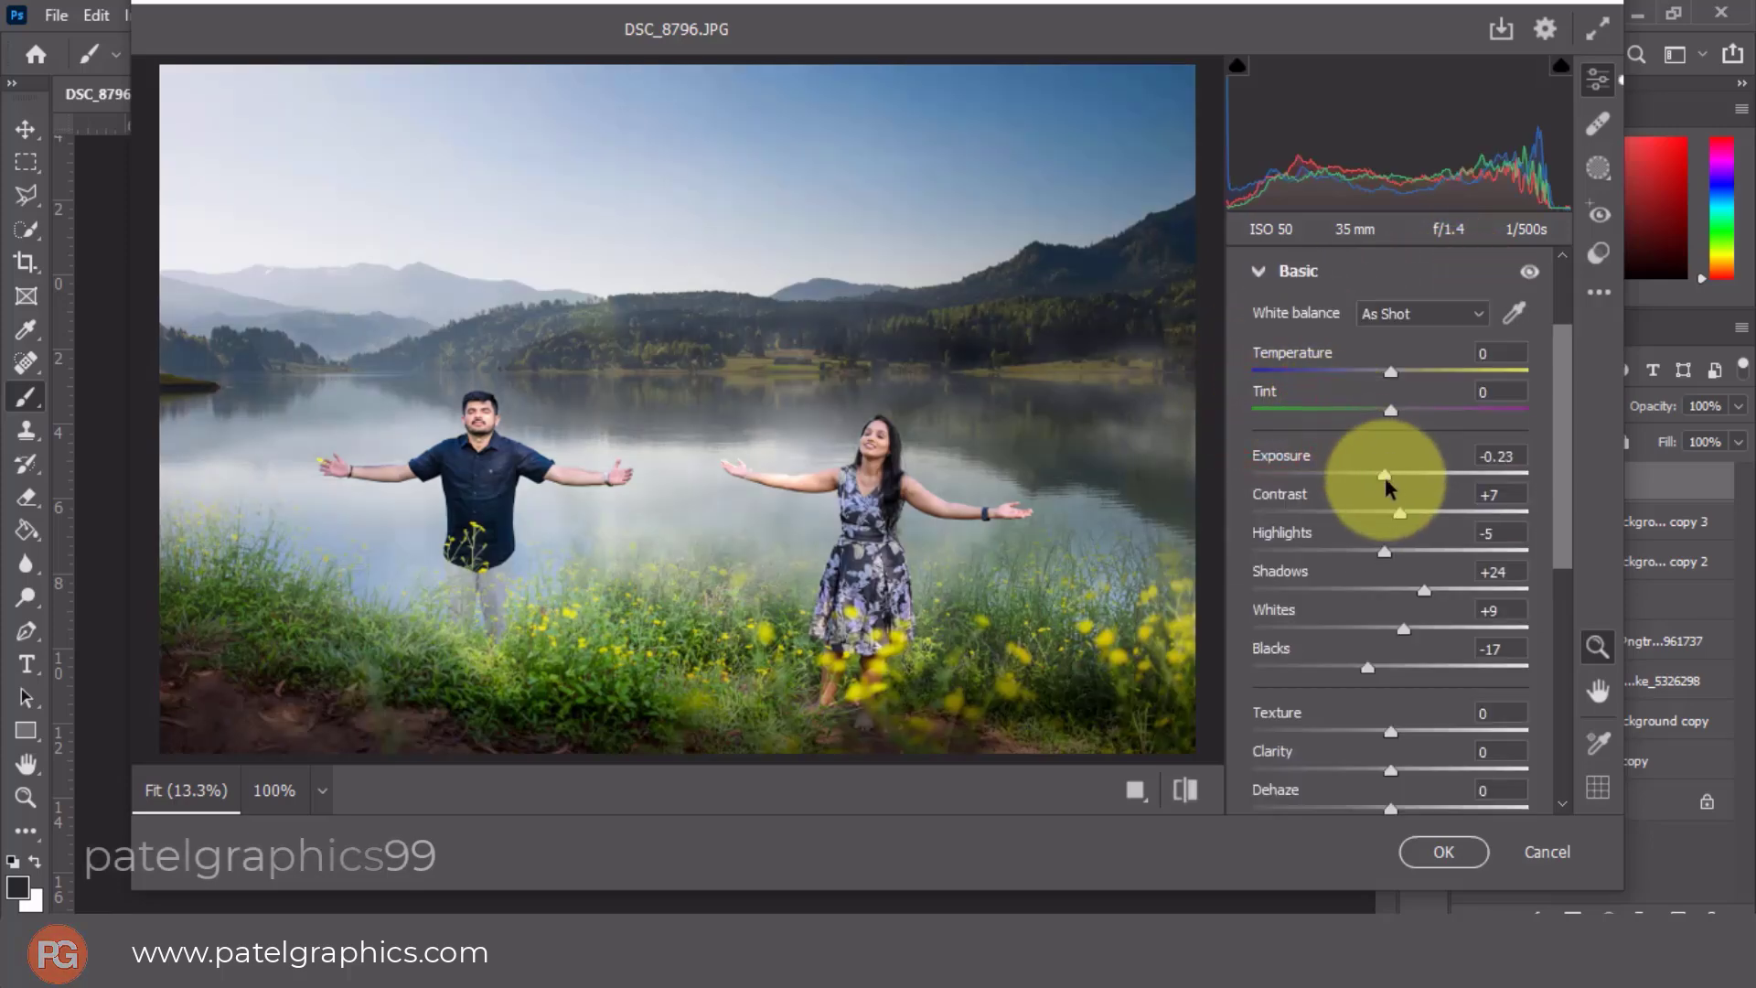
left_click_drag(1391, 370, 1375, 361)
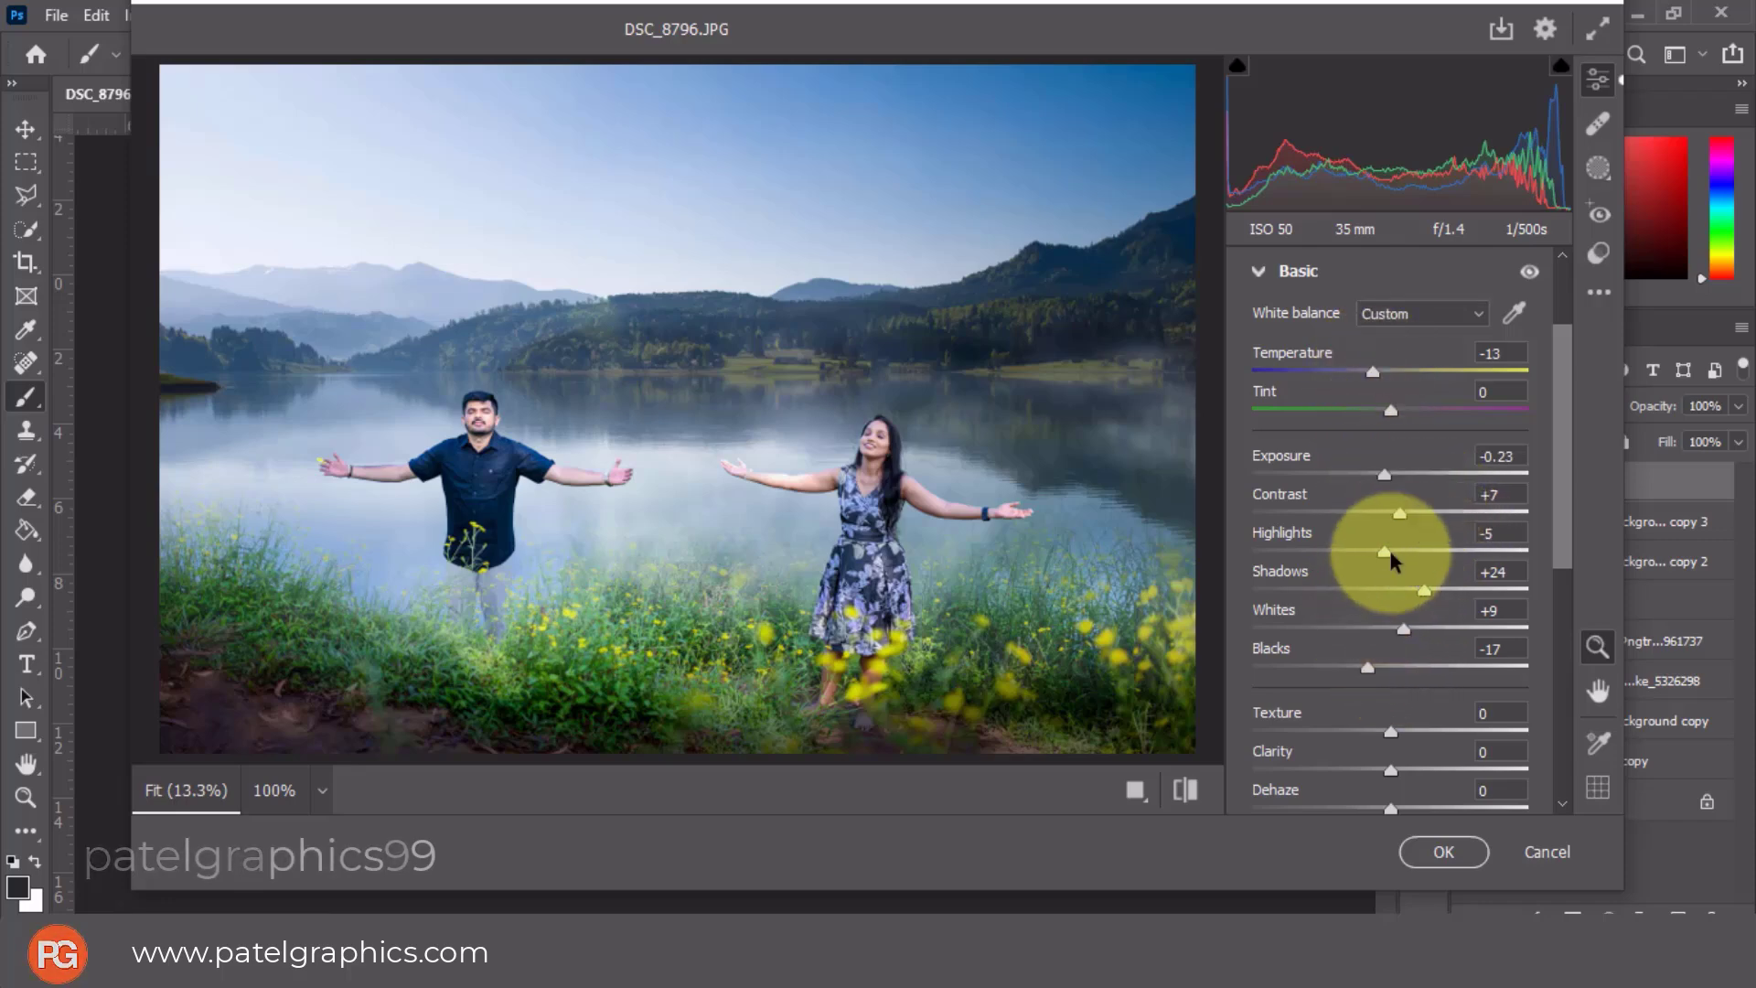
Lower Highlights to -43, add clarity, and raise Vibrance to +32.
left_click_drag(1385, 553, 1309, 561)
left_click_drag(1368, 556, 1332, 553)
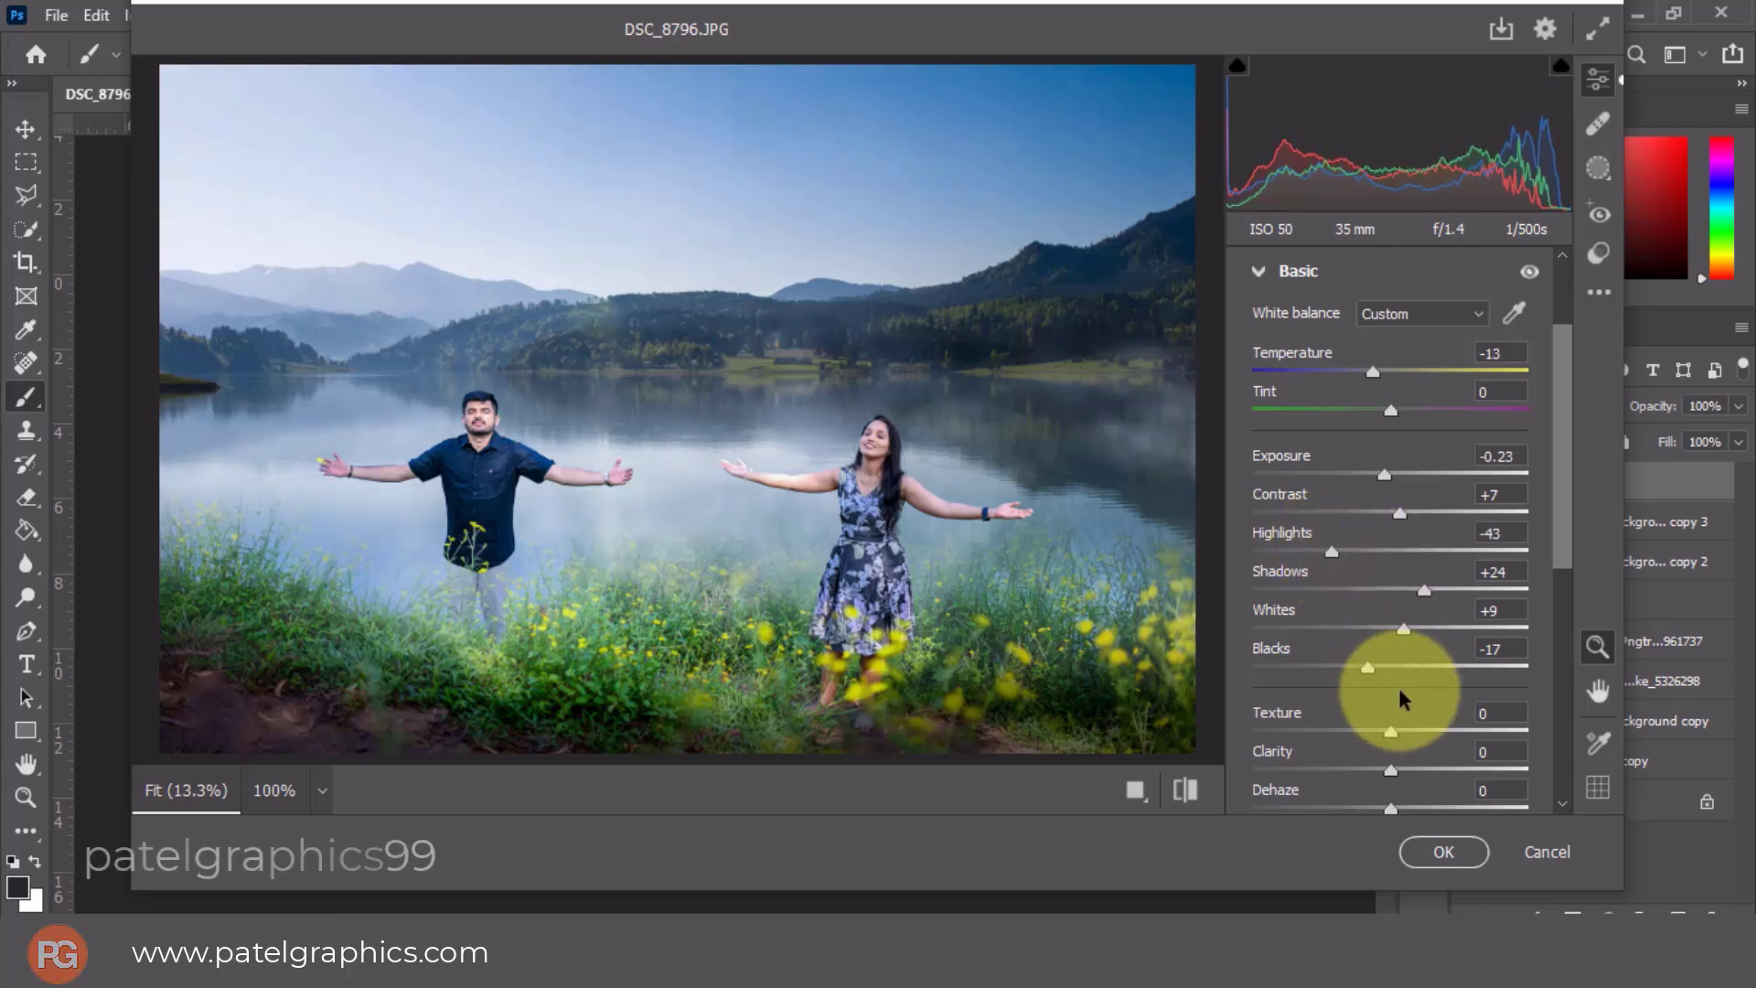
left_click_drag(1399, 770, 1411, 771)
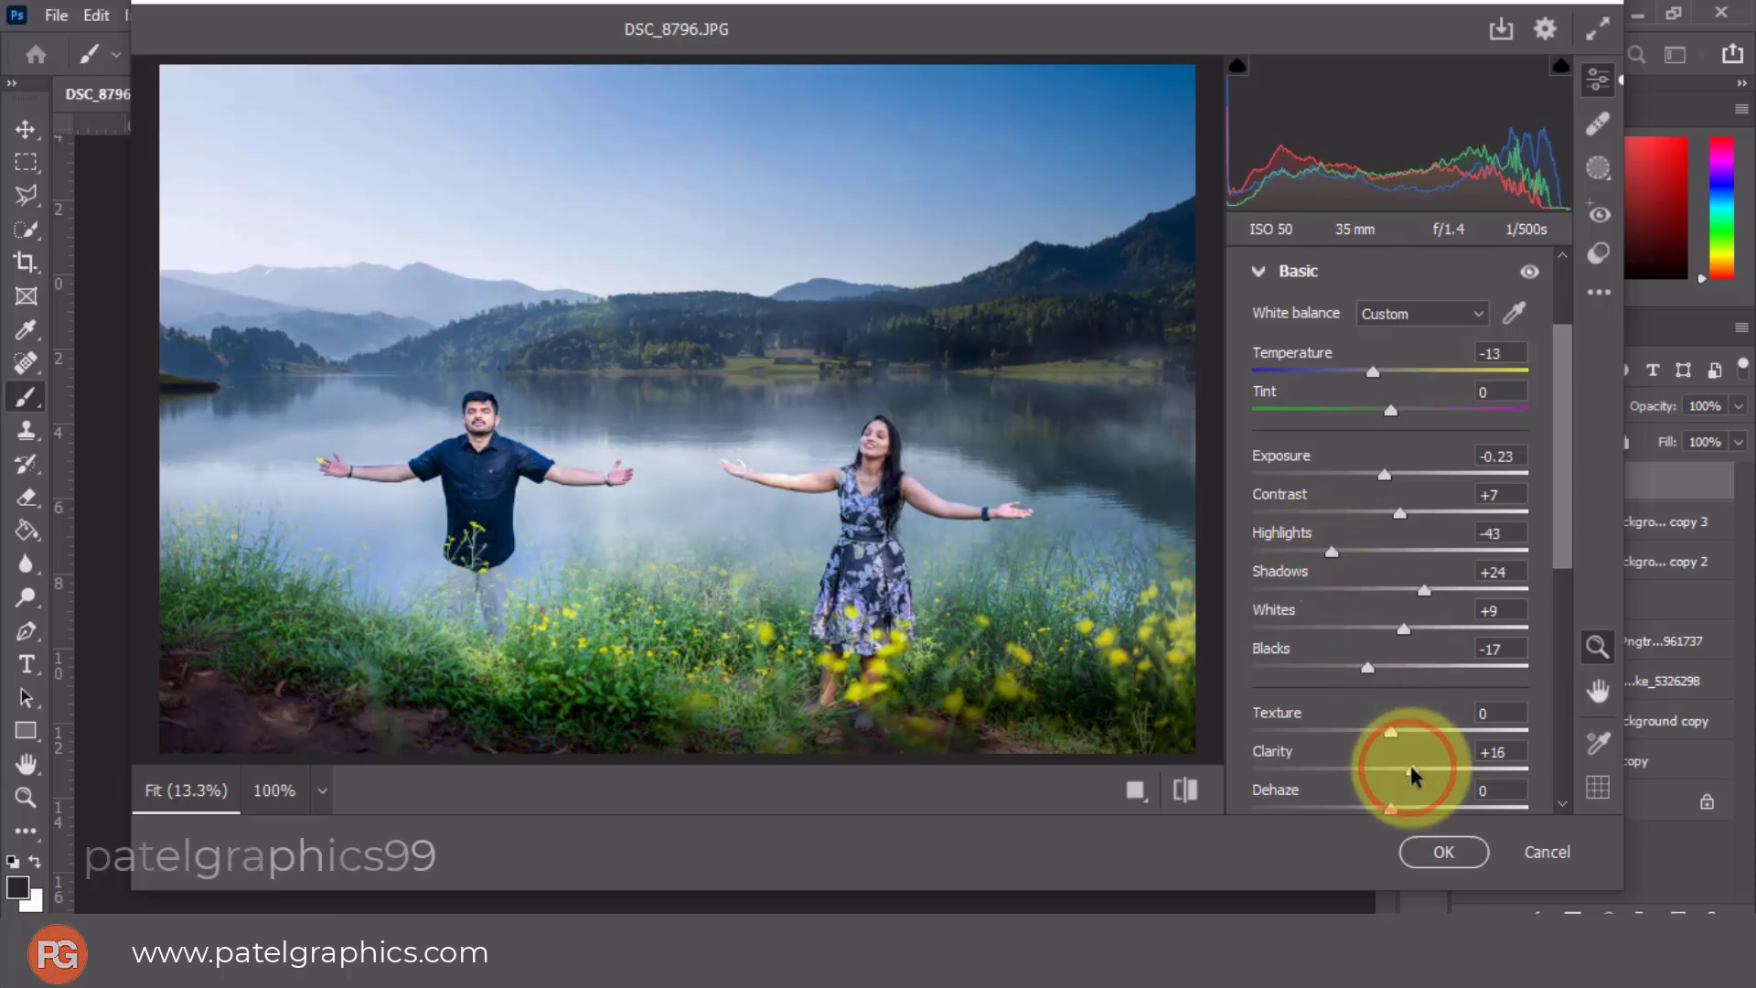
scroll(1401, 722, "down", 3)
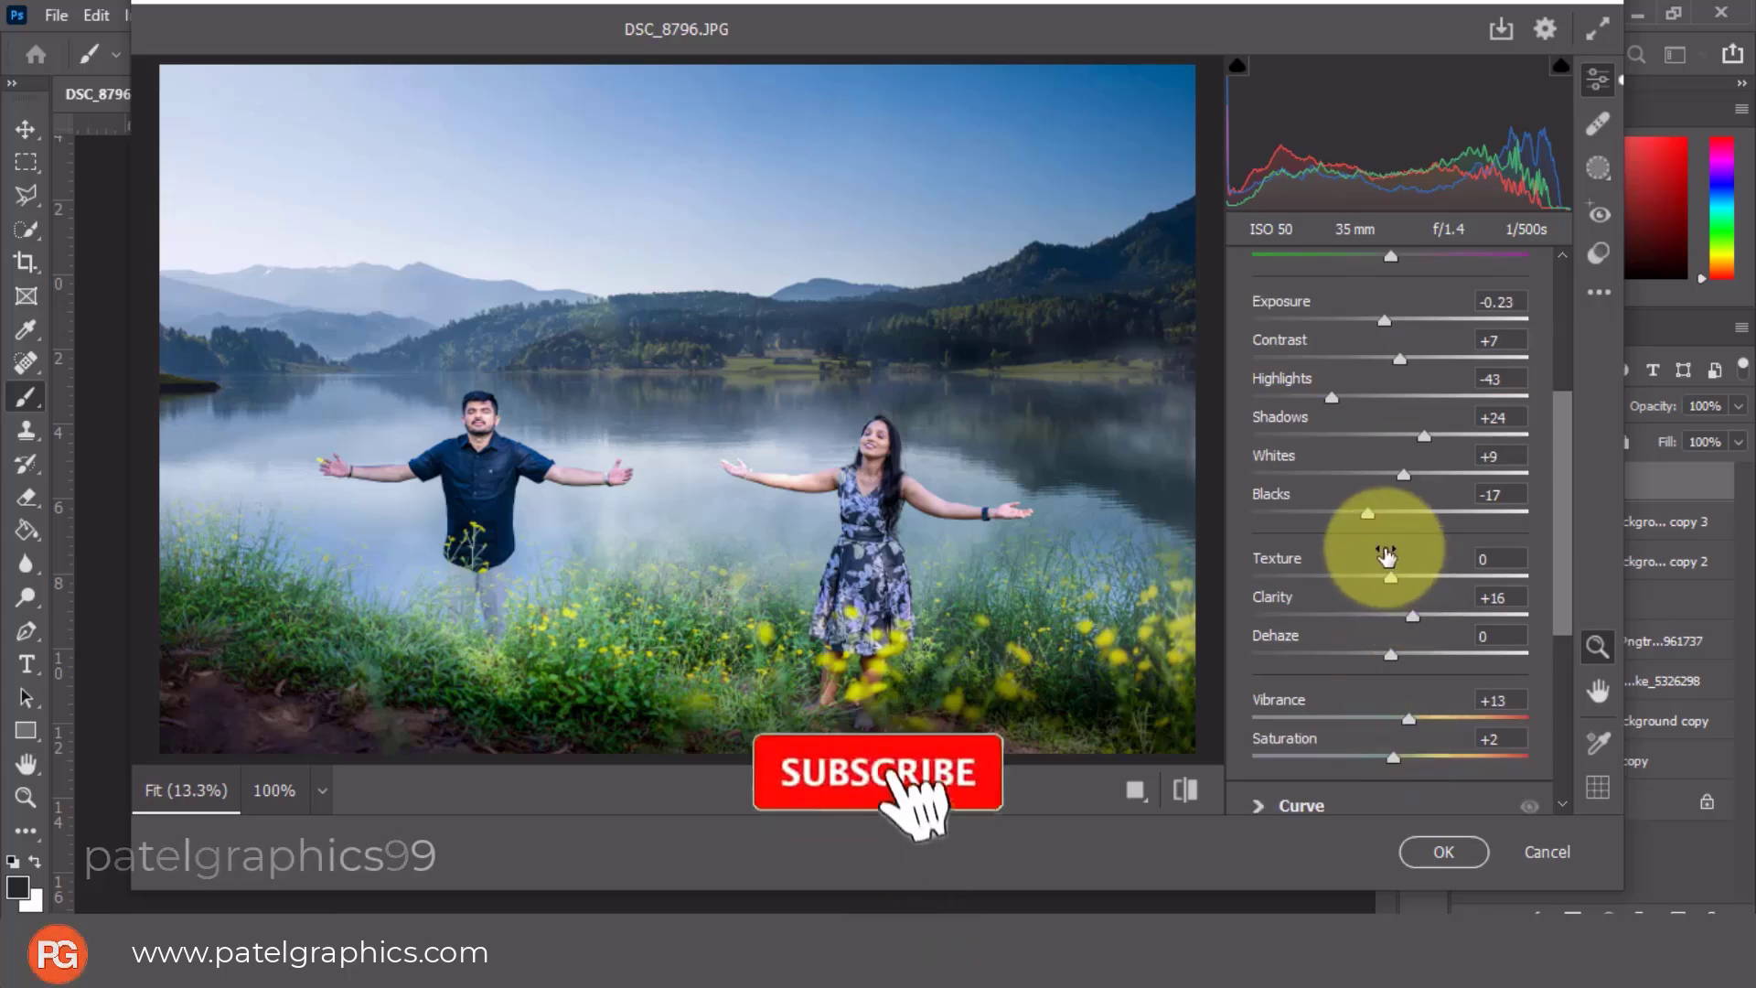
left_click_drag(1415, 719, 1435, 719)
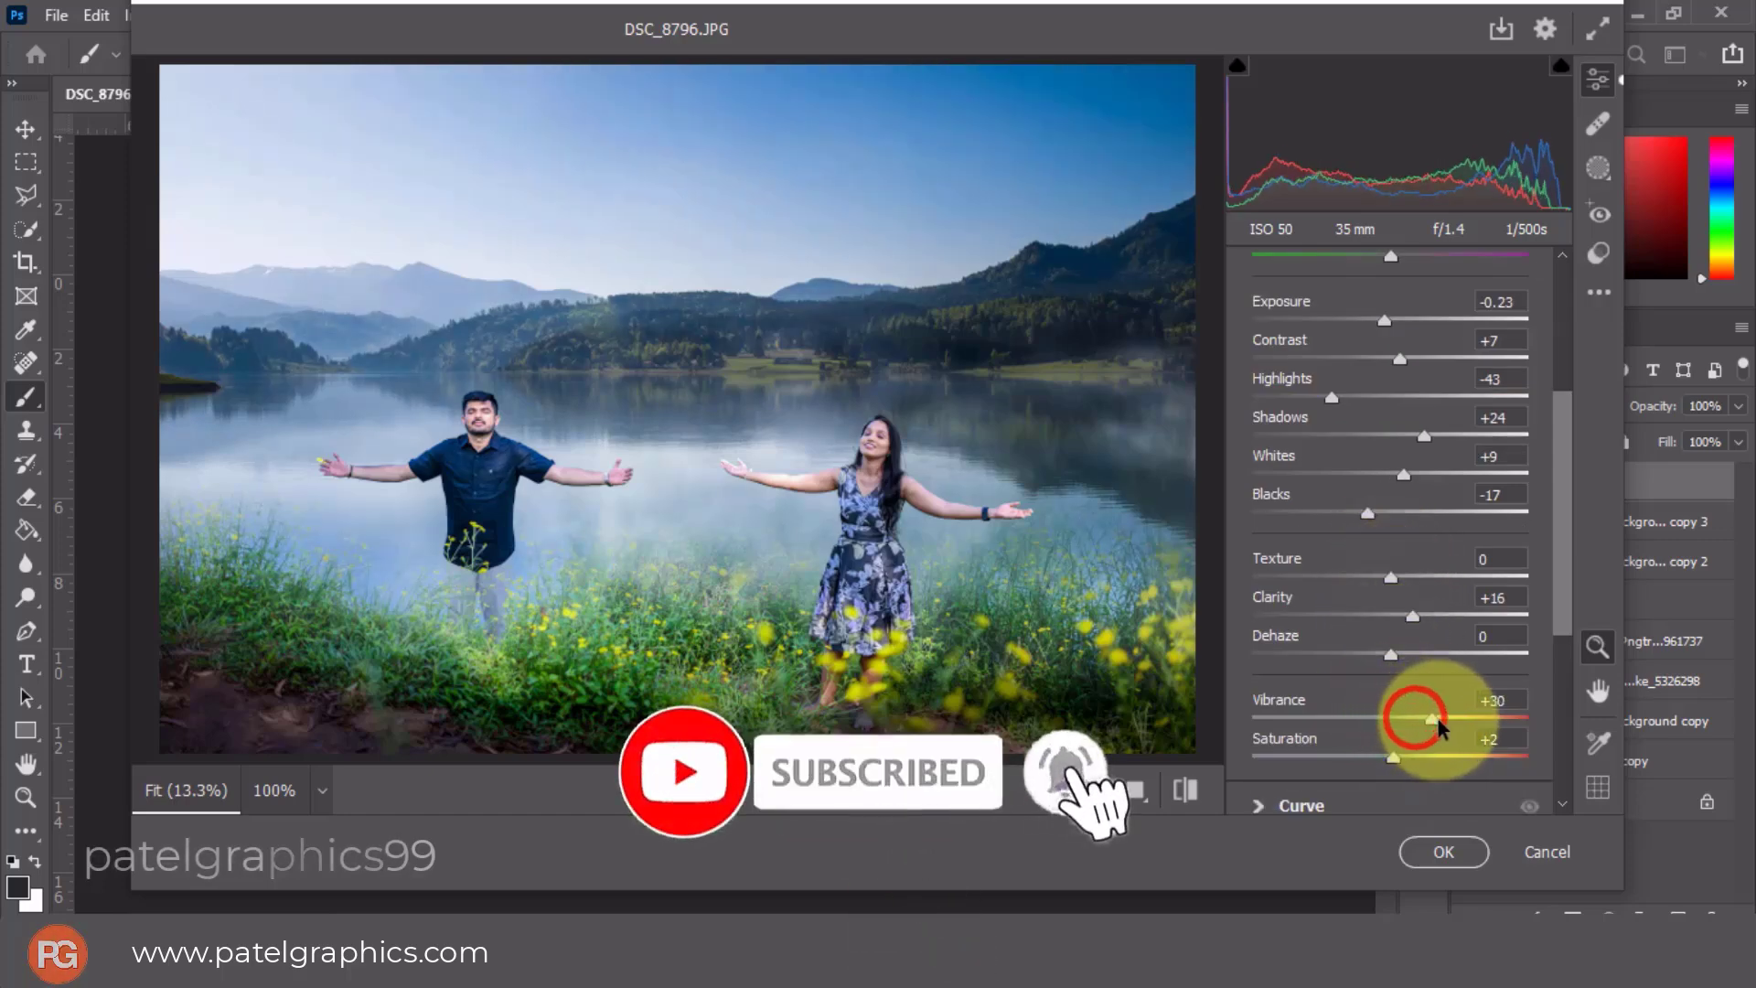
scroll(1435, 712, "down", 5)
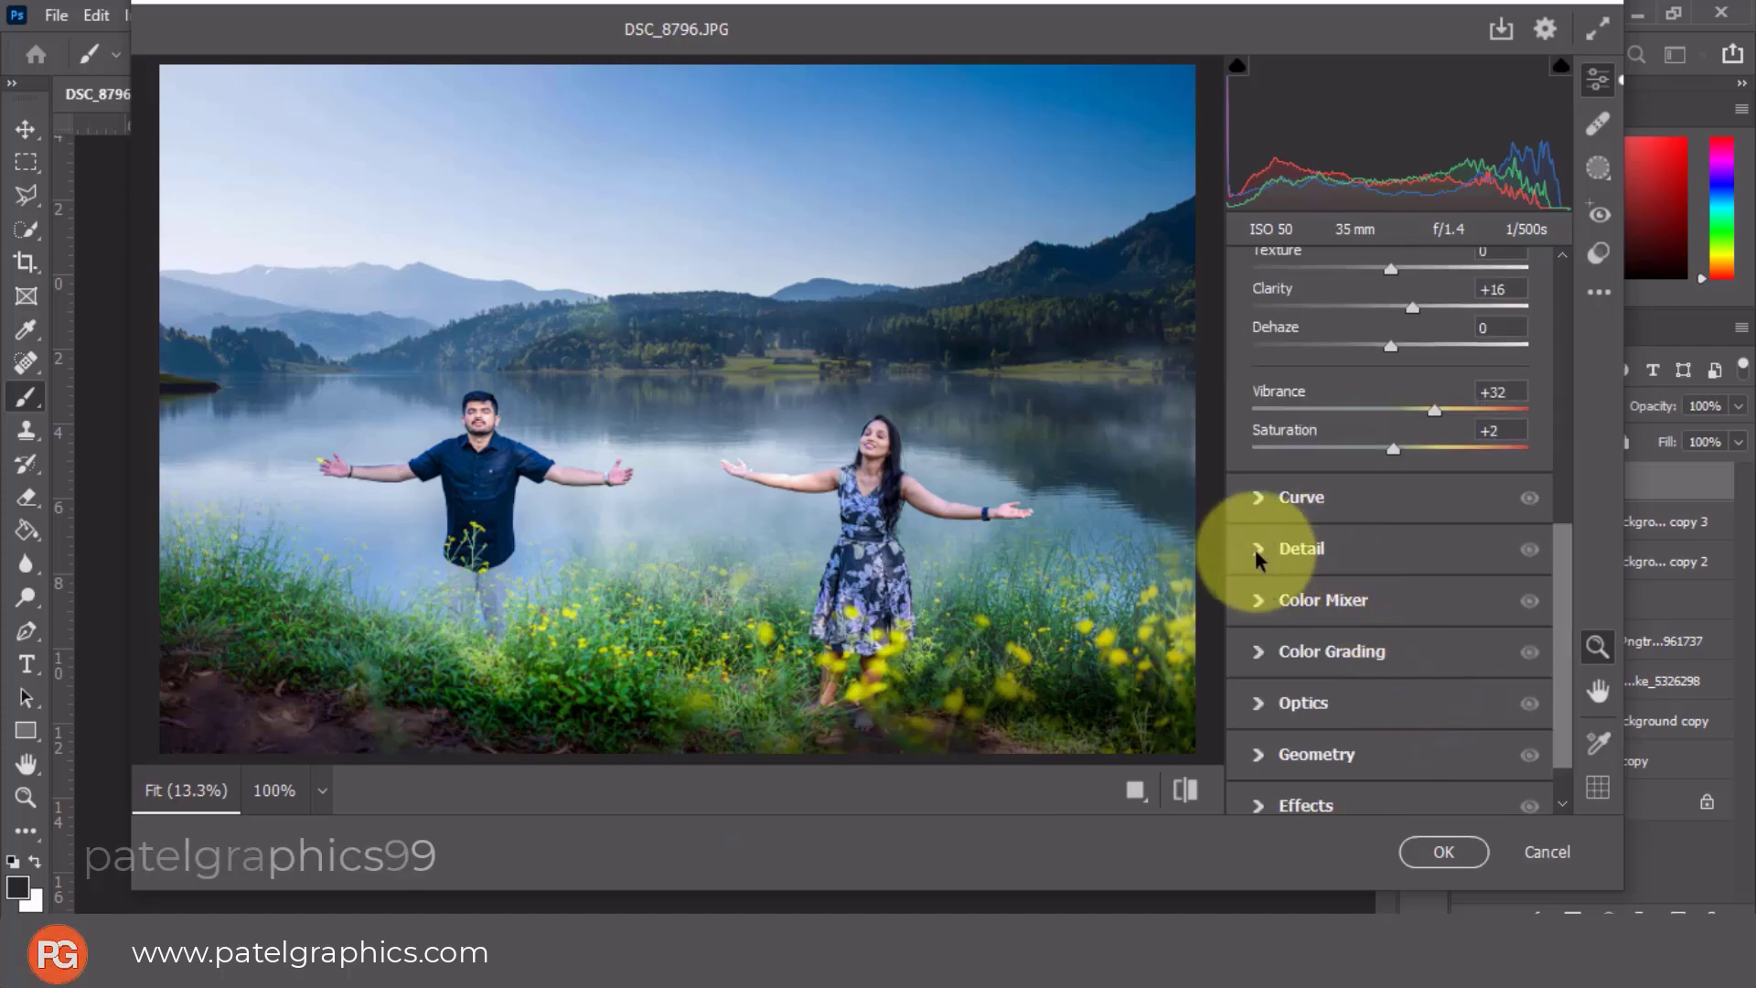
In Color Mixer, shift Yellows, Greens and Aquas hues and desaturate the greens.
left_click(1258, 599)
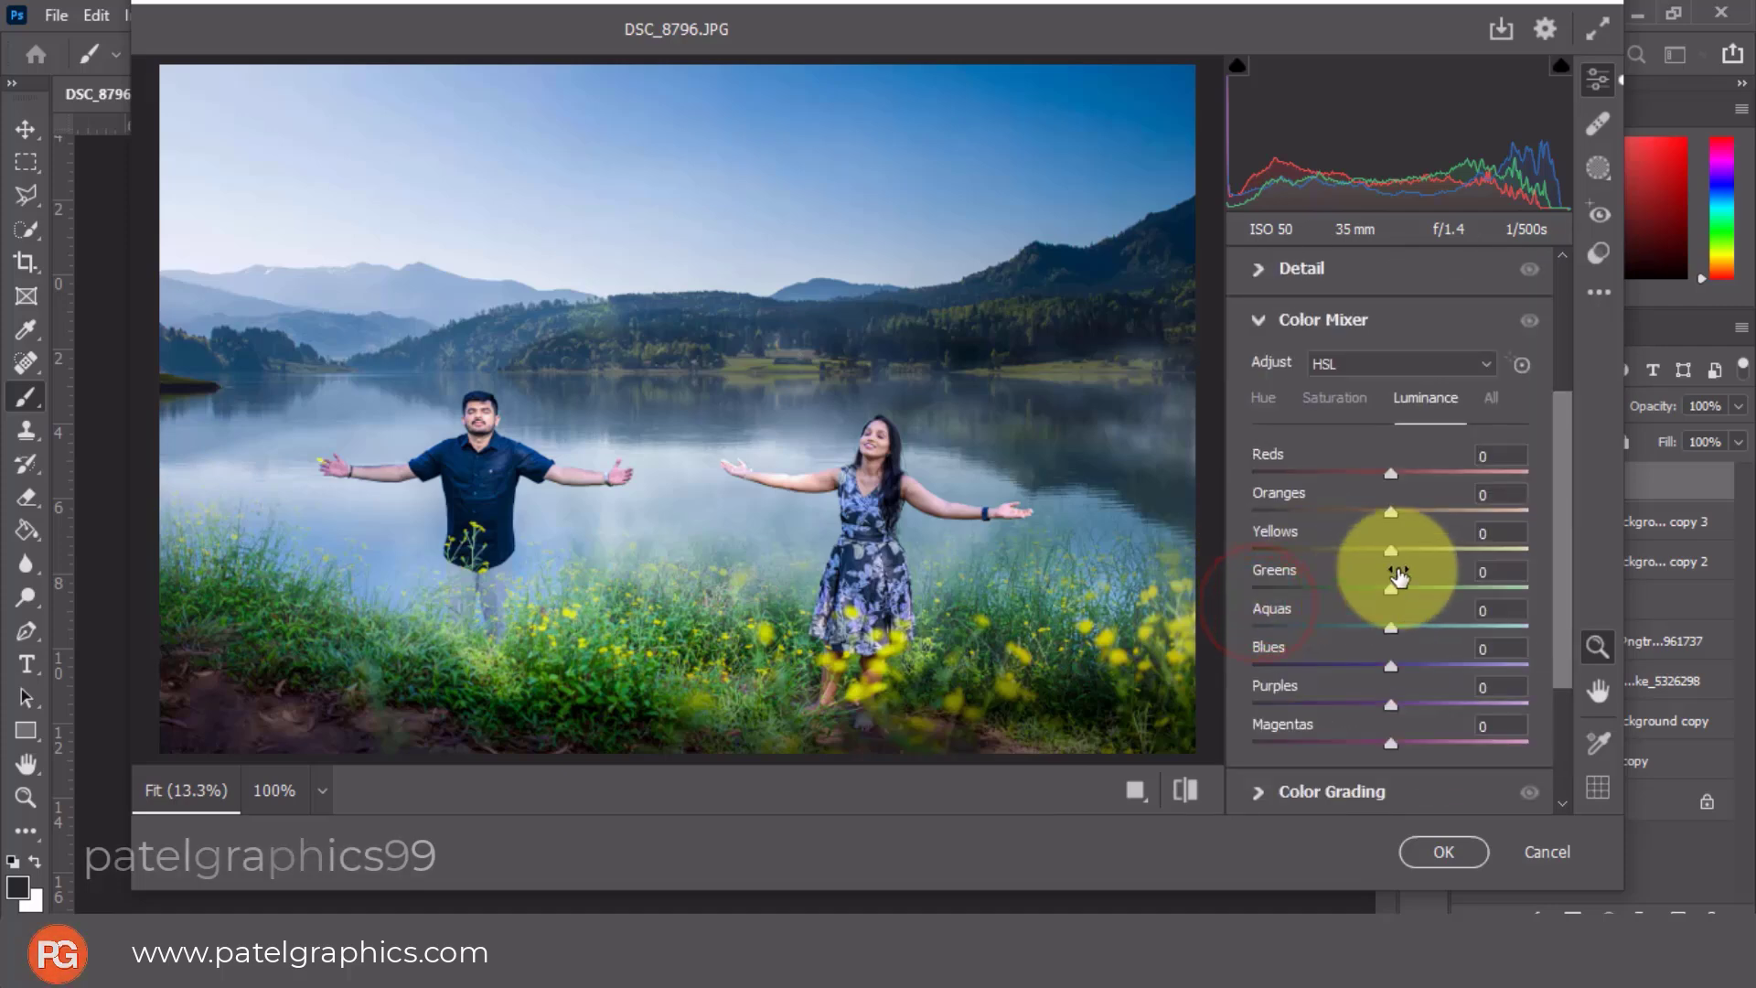
left_click(1263, 399)
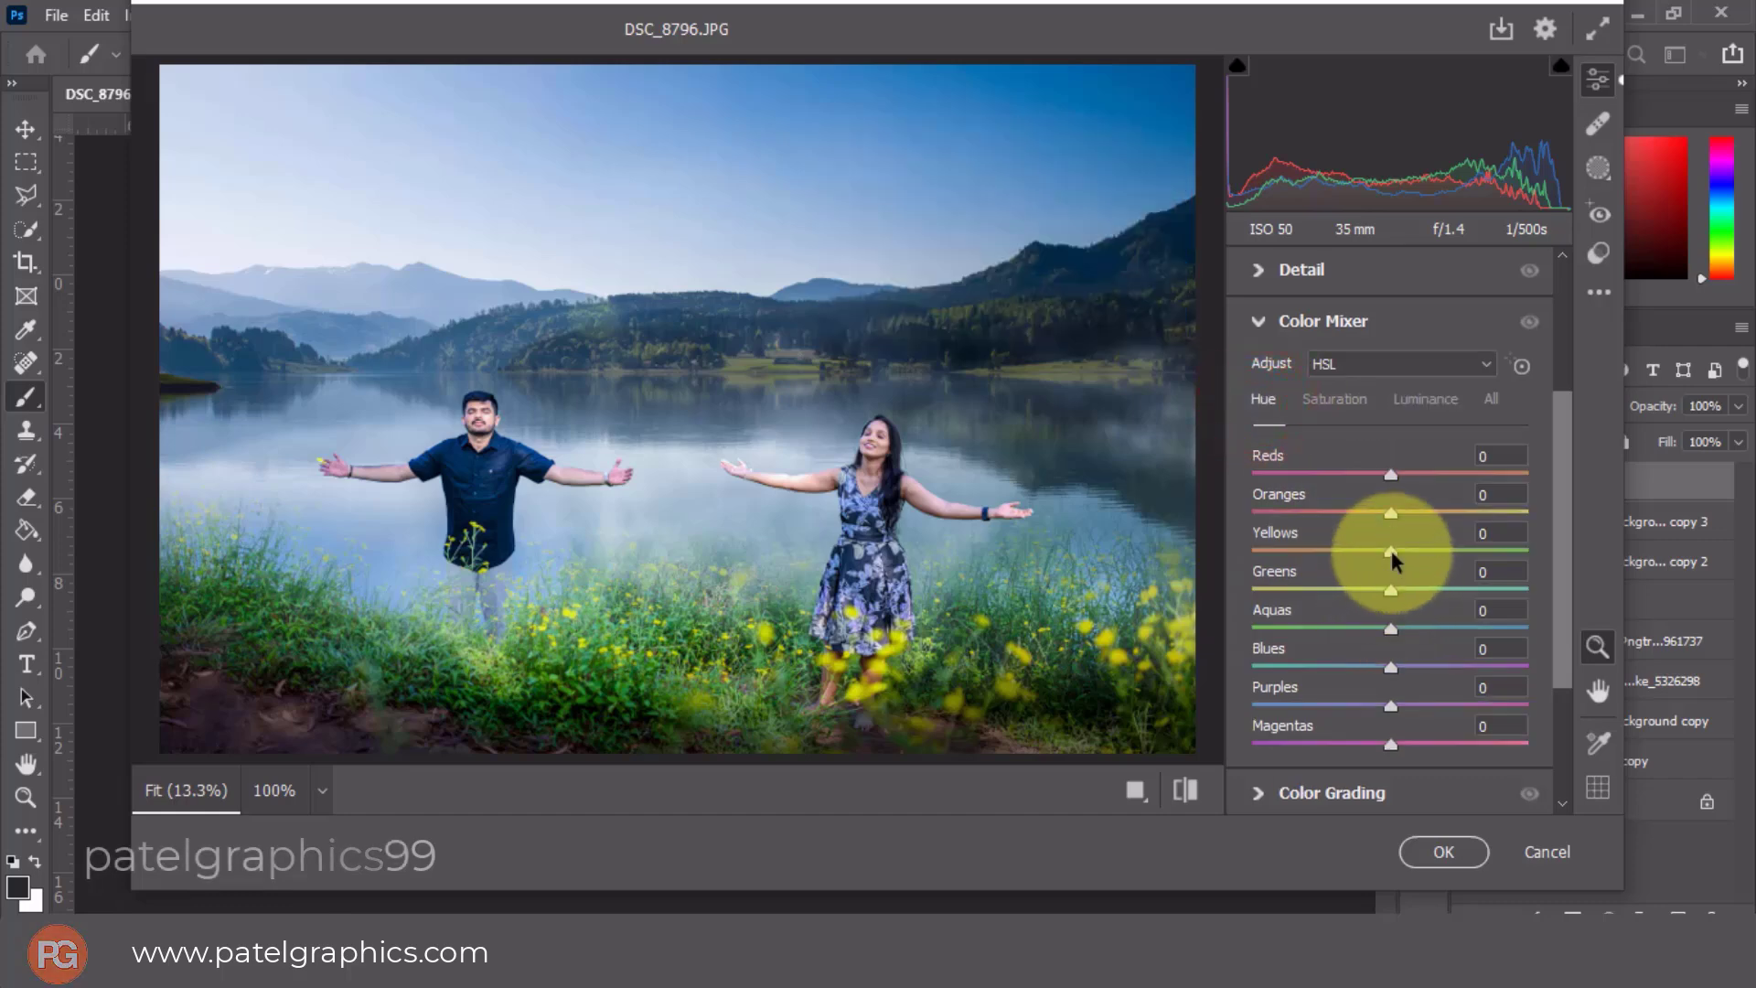
mouse_move(1390, 550)
left_mouse_down()
mouse_move(1334, 551)
mouse_move(1384, 551)
mouse_move(1431, 590)
mouse_move(1383, 620)
mouse_move(1302, 628)
mouse_move(1423, 627)
left_mouse_up()
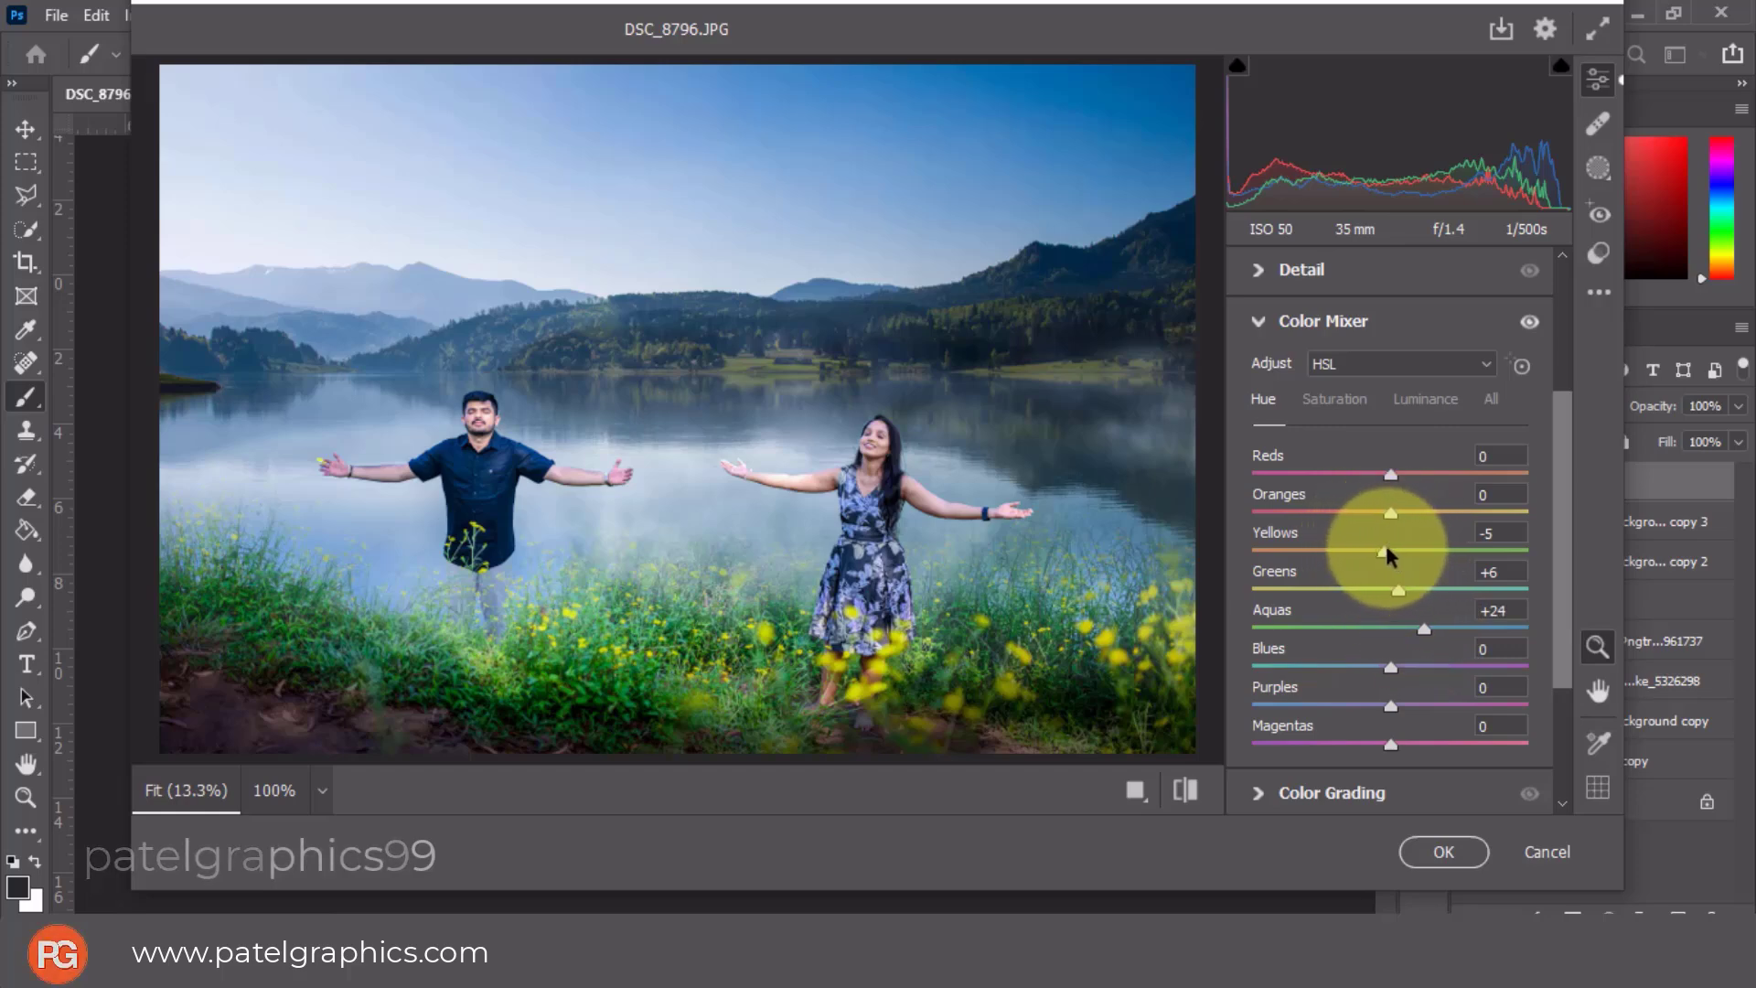
mouse_move(1384, 551)
left_mouse_down()
mouse_move(1455, 552)
mouse_move(1343, 555)
mouse_move(1419, 587)
left_mouse_up()
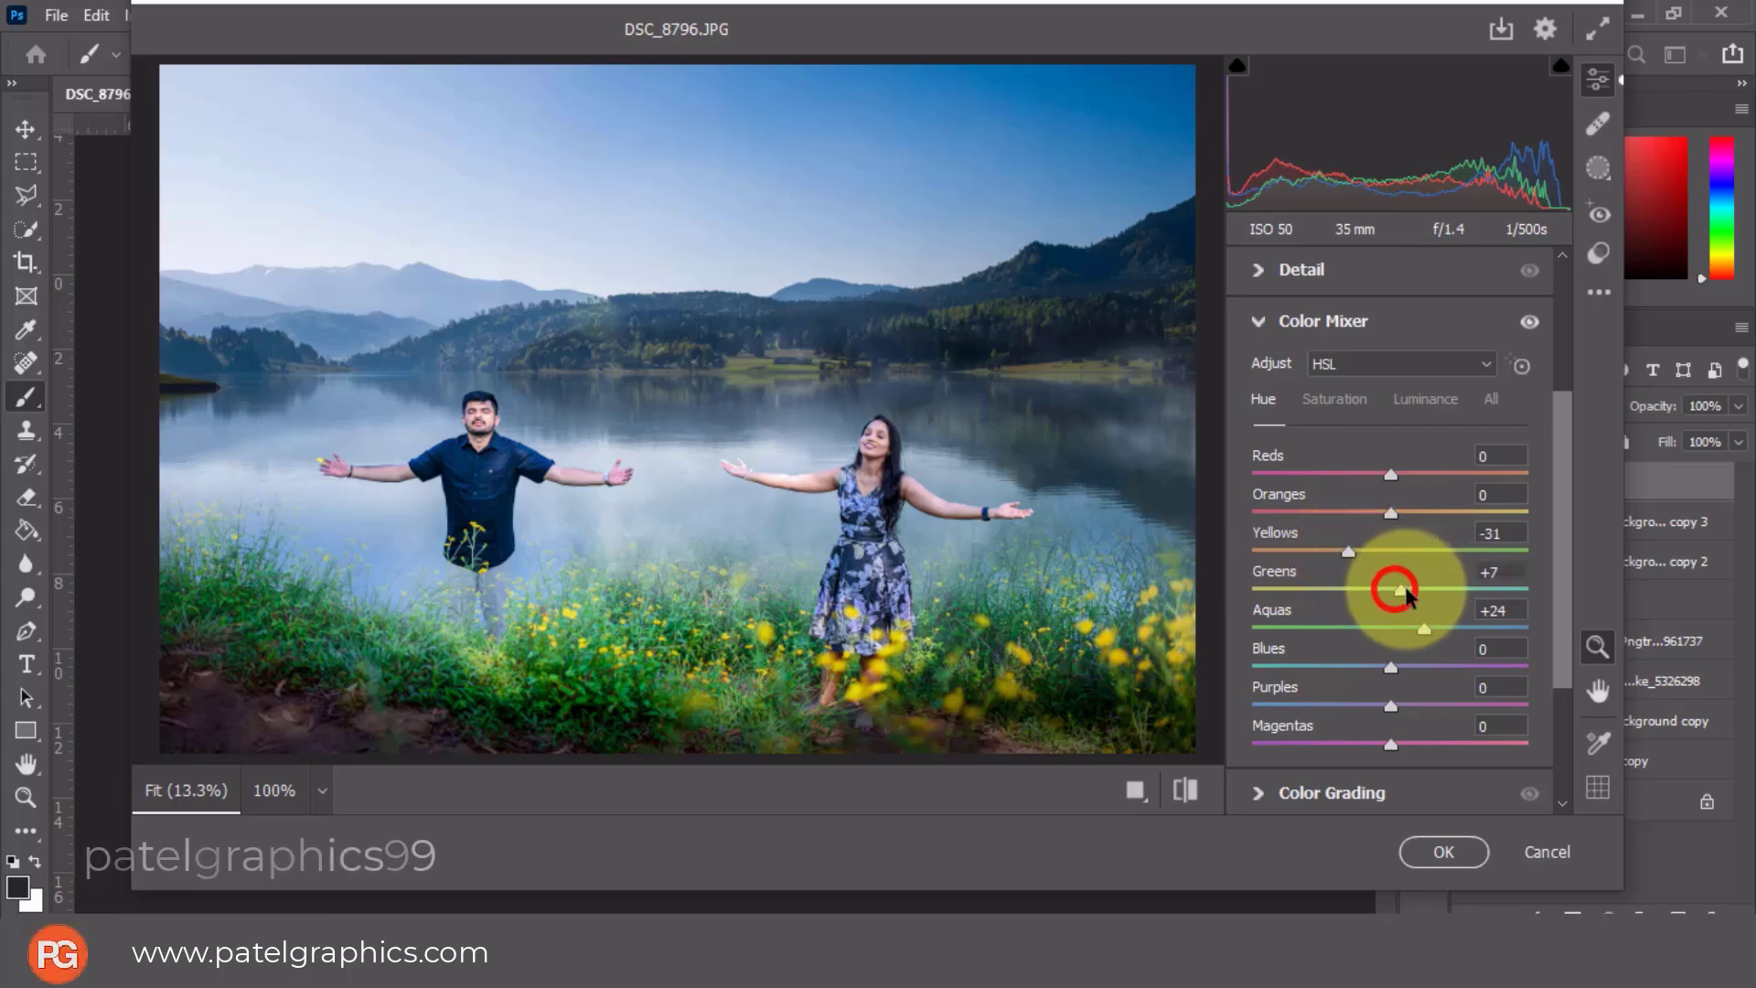
left_click(1334, 399)
mouse_move(1374, 589)
left_mouse_down()
mouse_move(1287, 552)
mouse_move(1386, 551)
left_mouse_up()
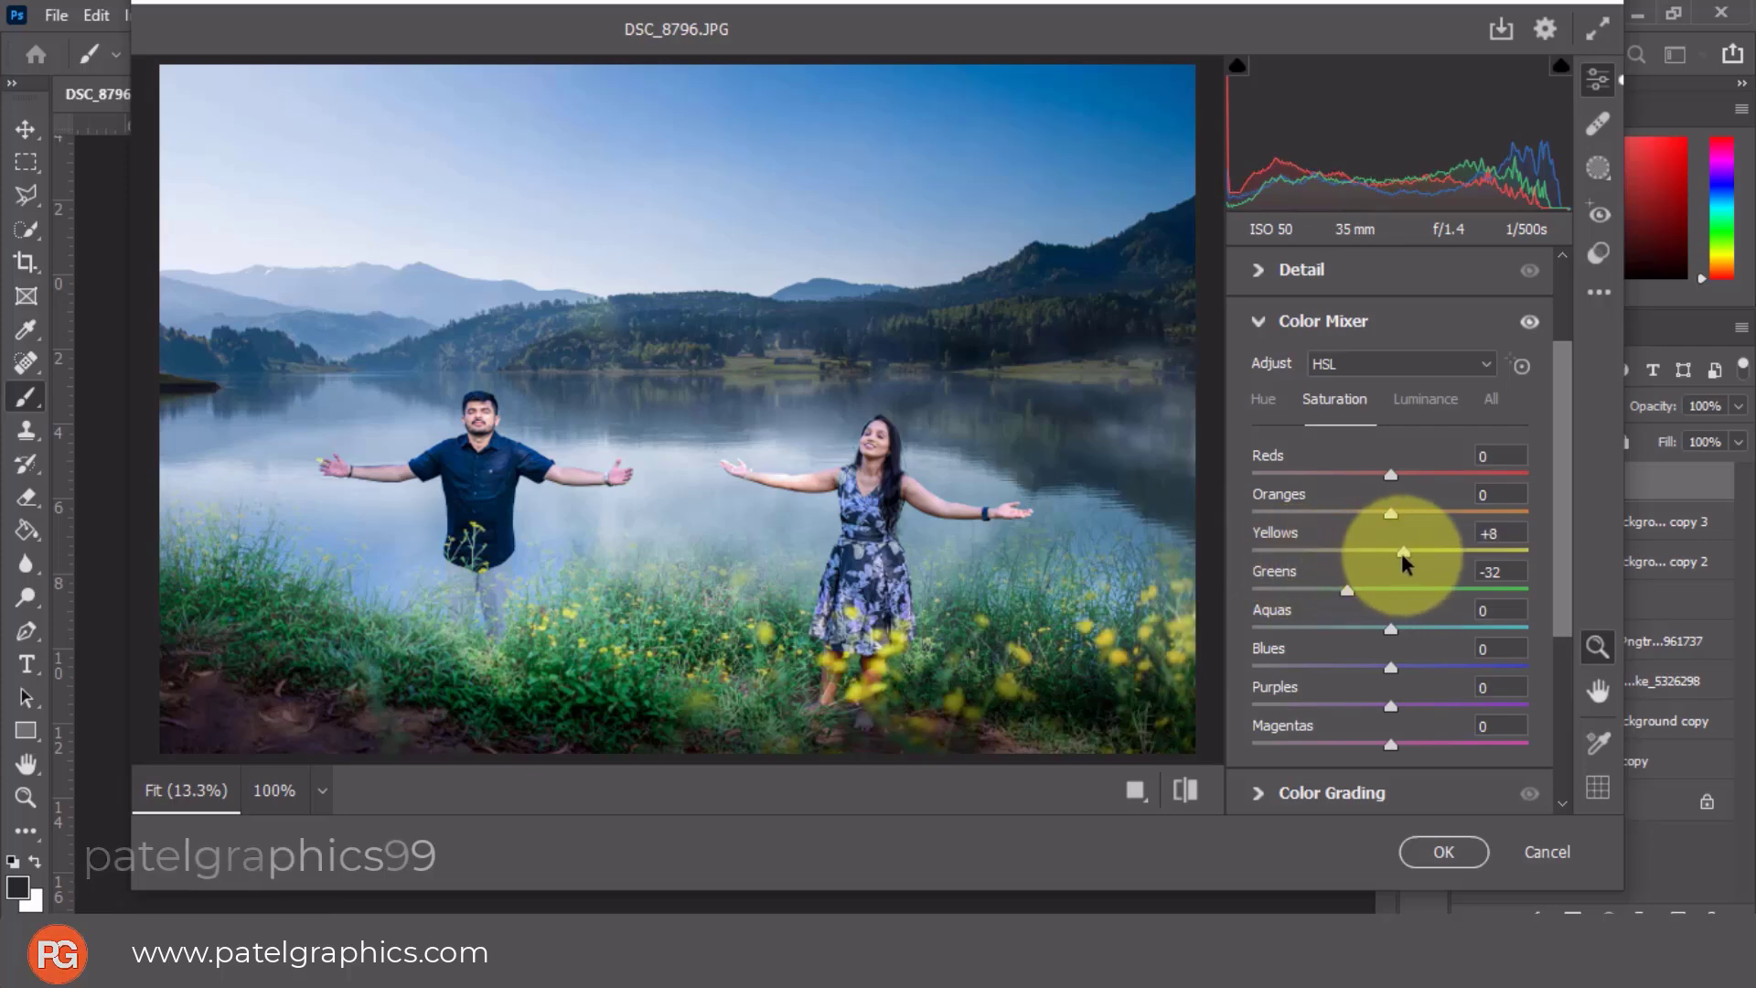
Darken Greens luminance to -38 and readjust the yellow and green hues.
left_click(1429, 402)
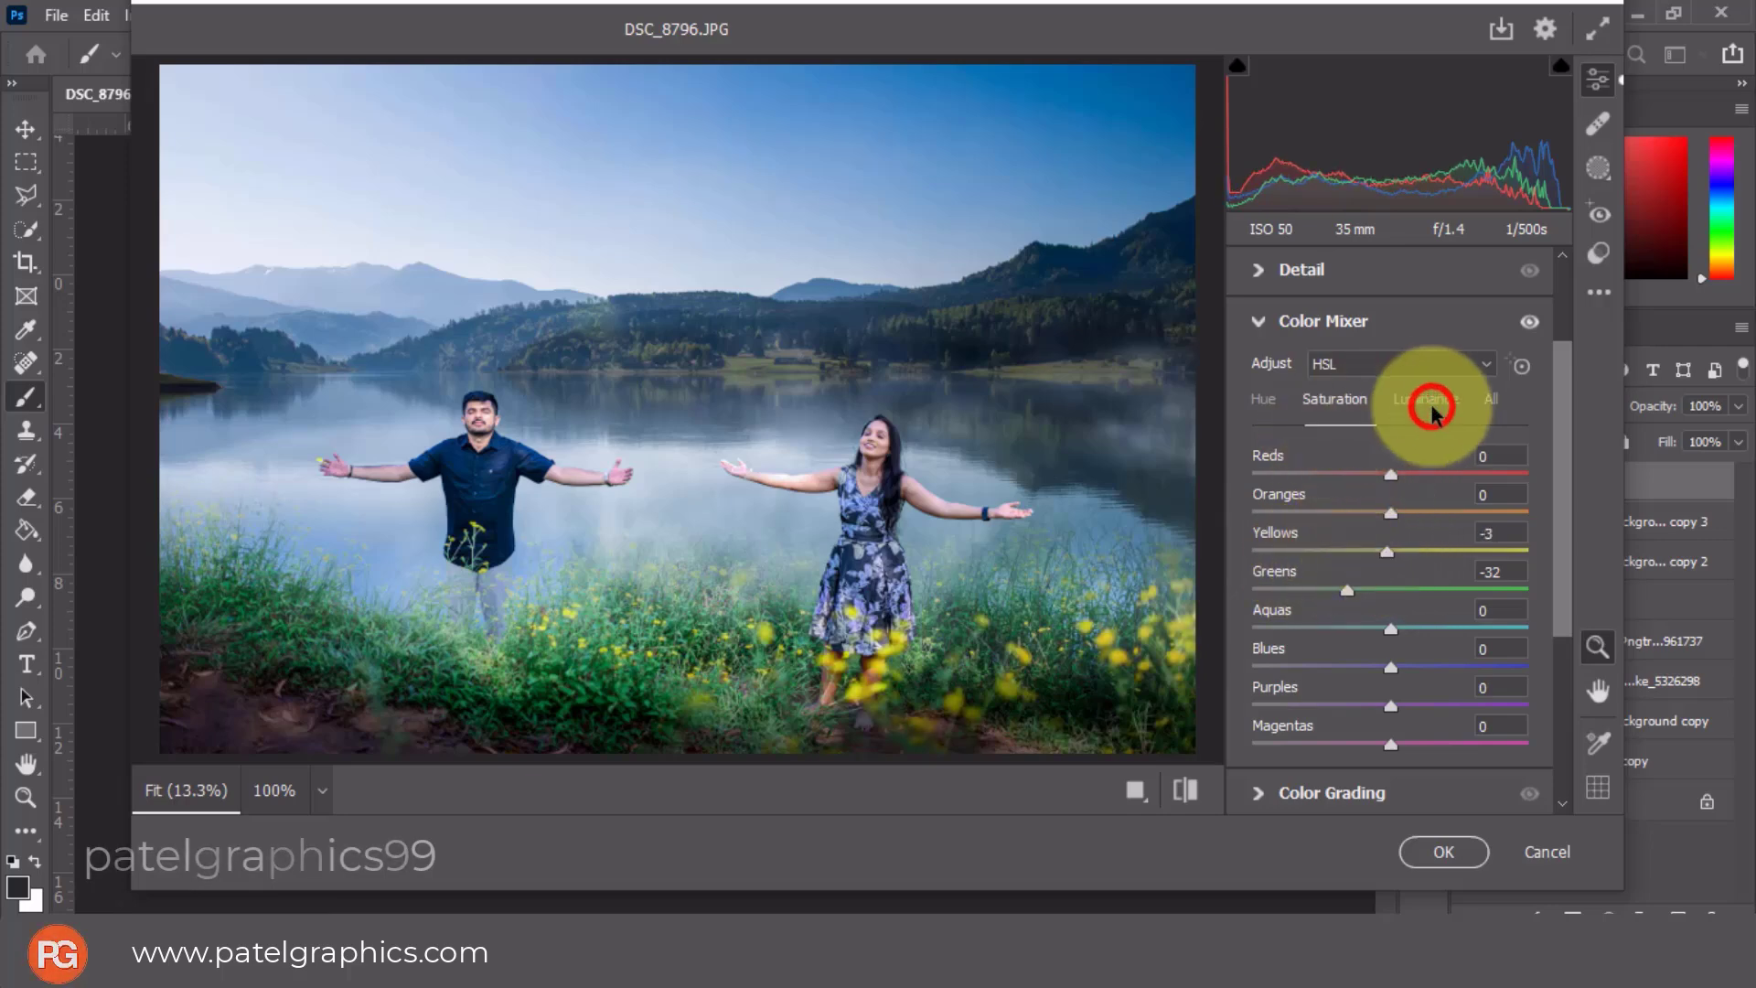
mouse_move(1388, 590)
left_mouse_down()
mouse_move(1291, 588)
mouse_move(1336, 582)
left_mouse_up()
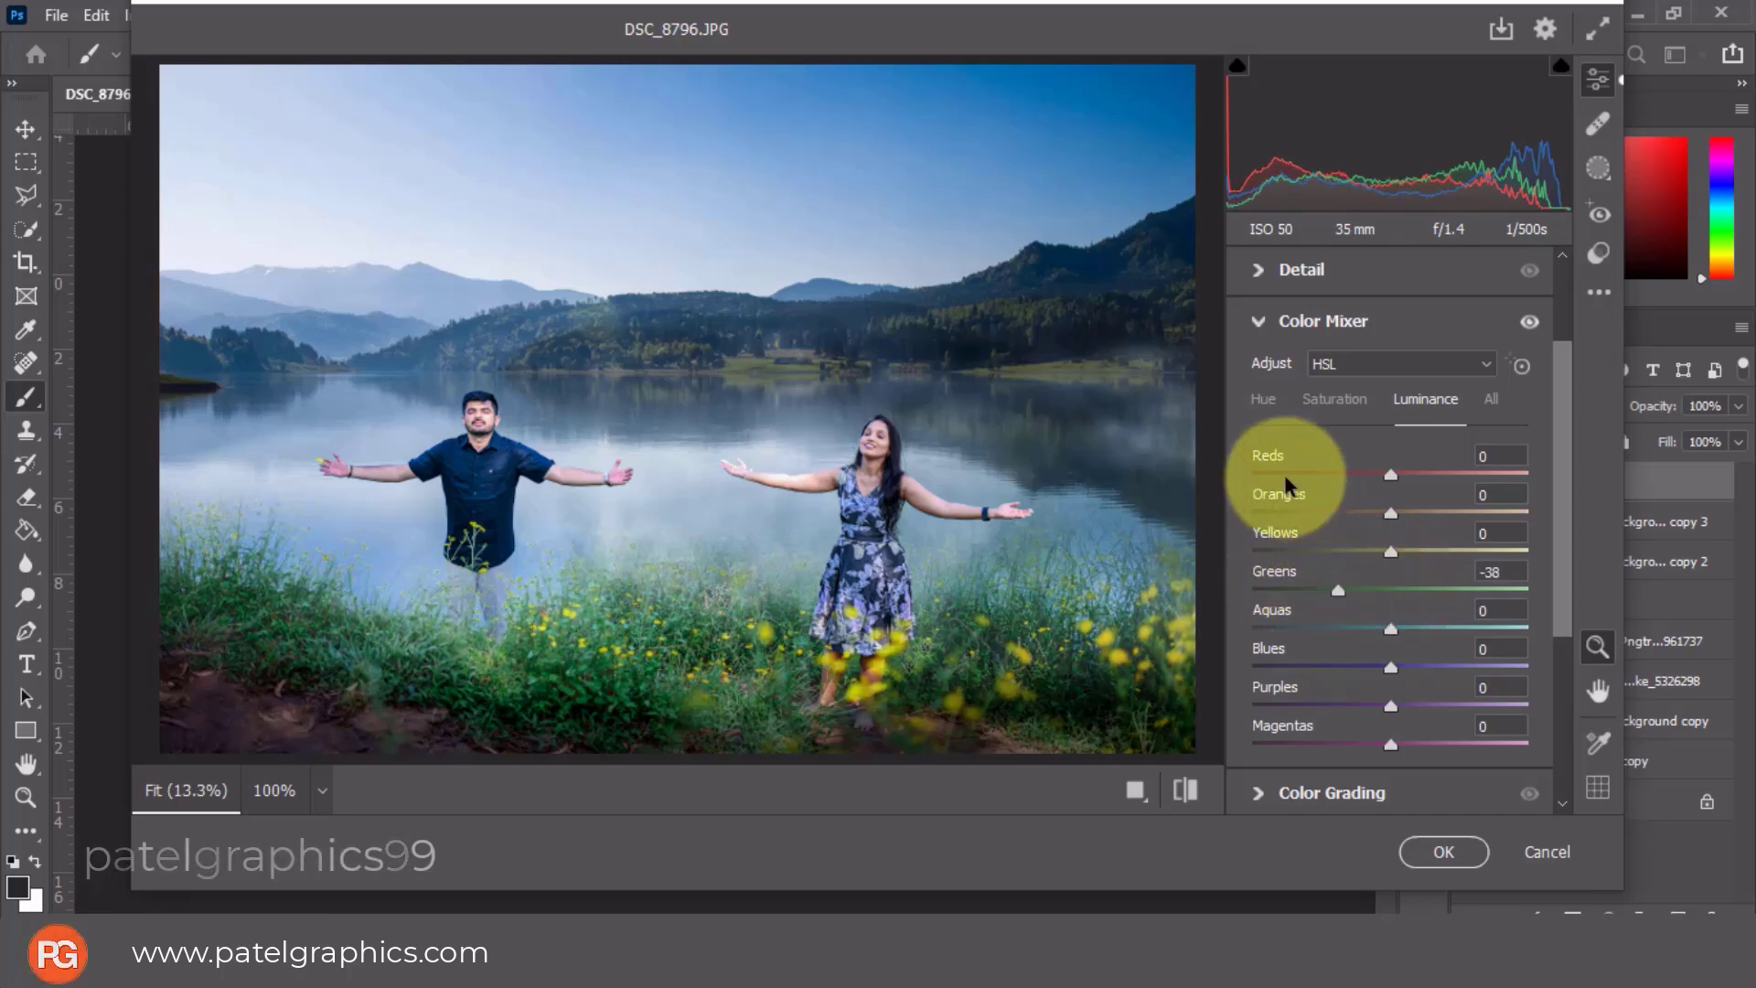
left_click(1273, 403)
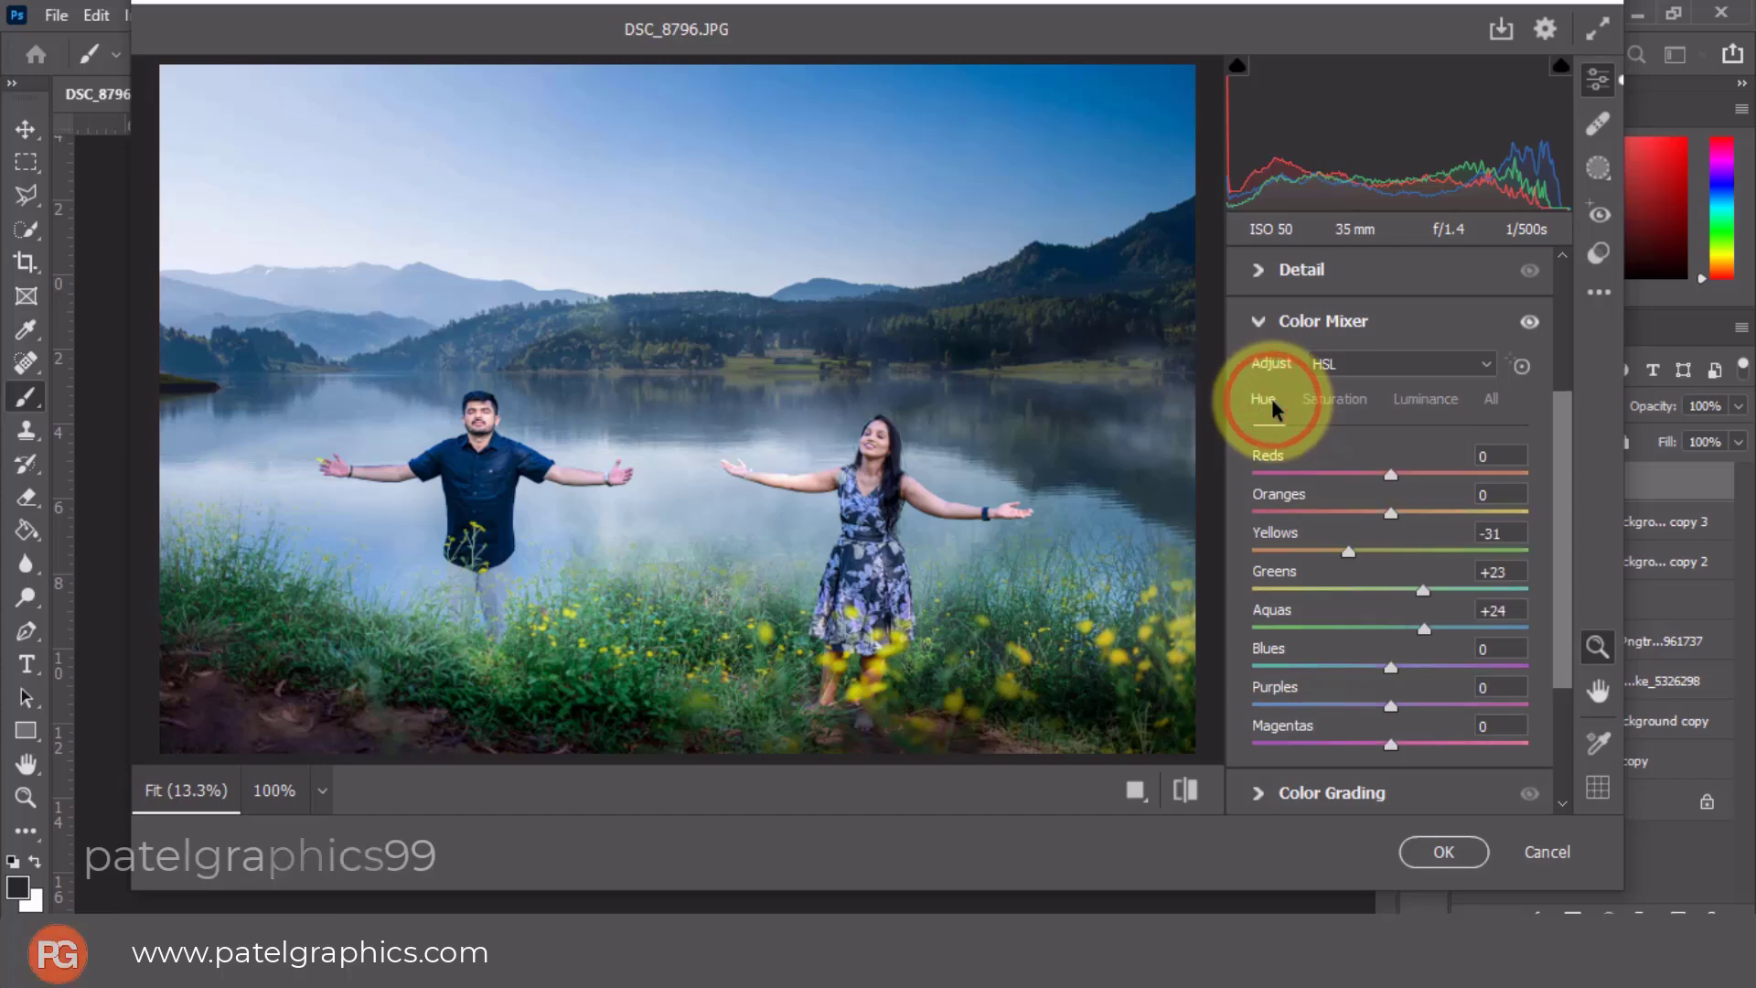
mouse_move(1348, 547)
left_mouse_down()
mouse_move(1413, 552)
mouse_move(1337, 561)
mouse_move(1354, 554)
mouse_move(1342, 589)
mouse_move(1391, 593)
left_mouse_up()
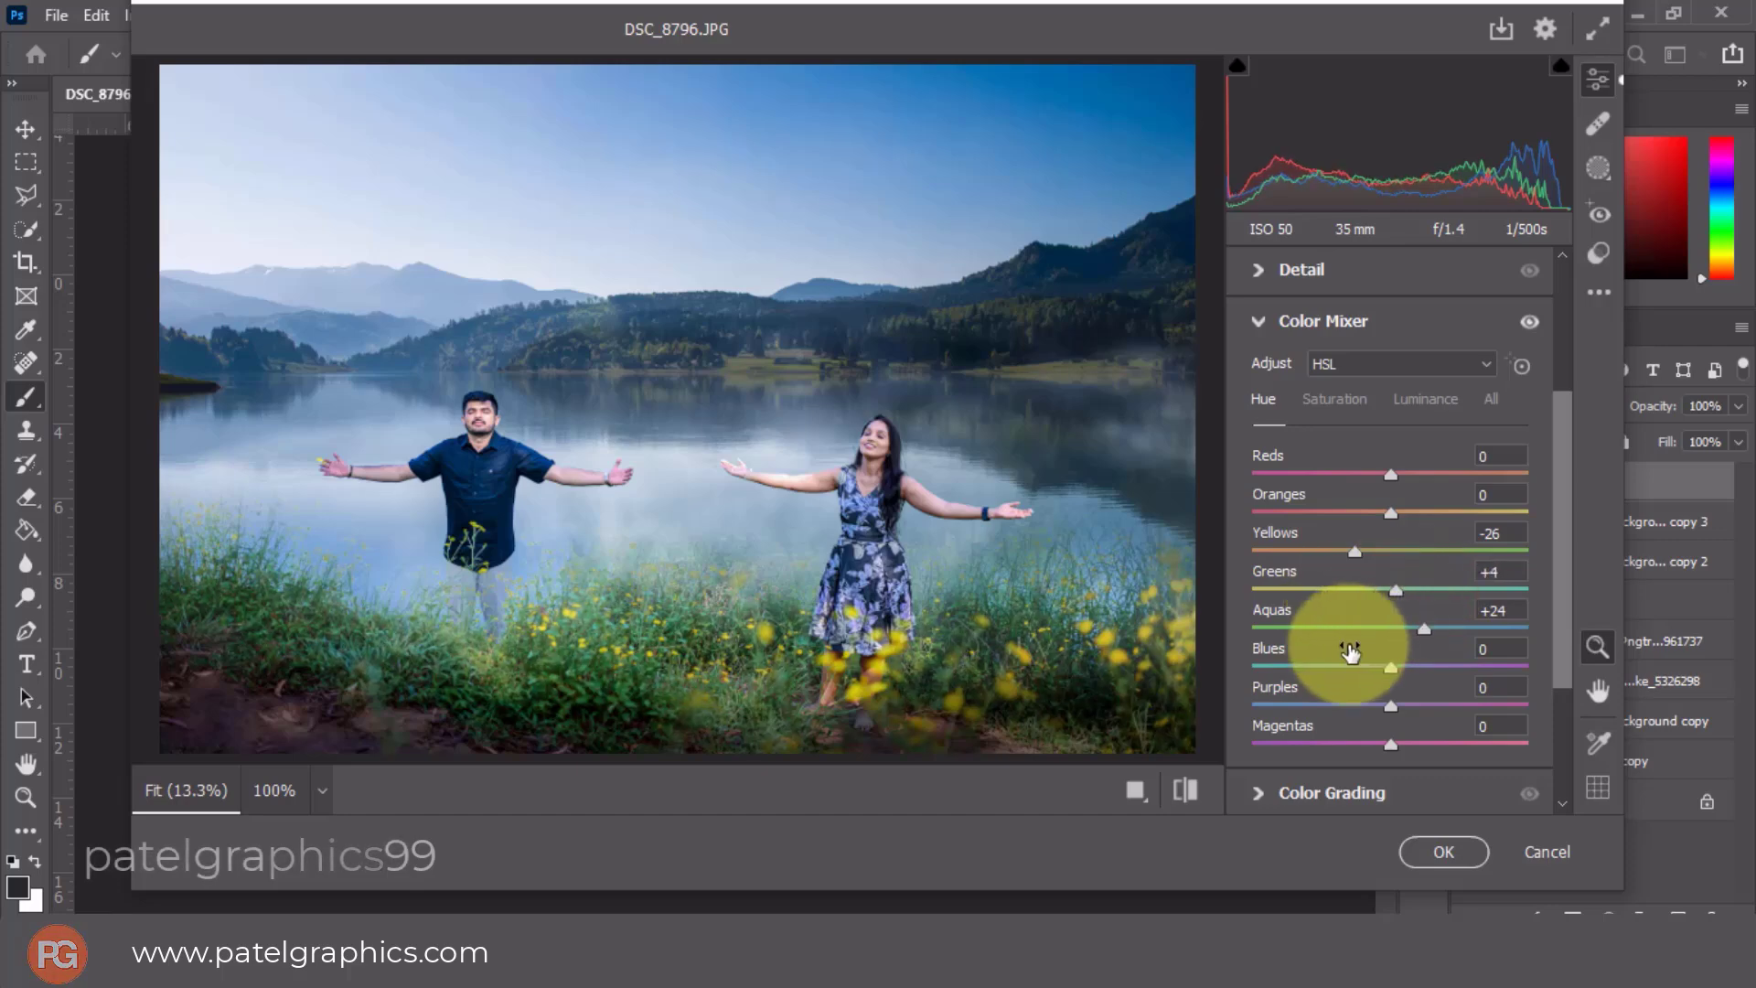
scroll(1352, 640, "down", 3)
Darken shadows, brighten highlights, and set Color Grading Blending 39 and Balance -23.
left_click(1310, 585)
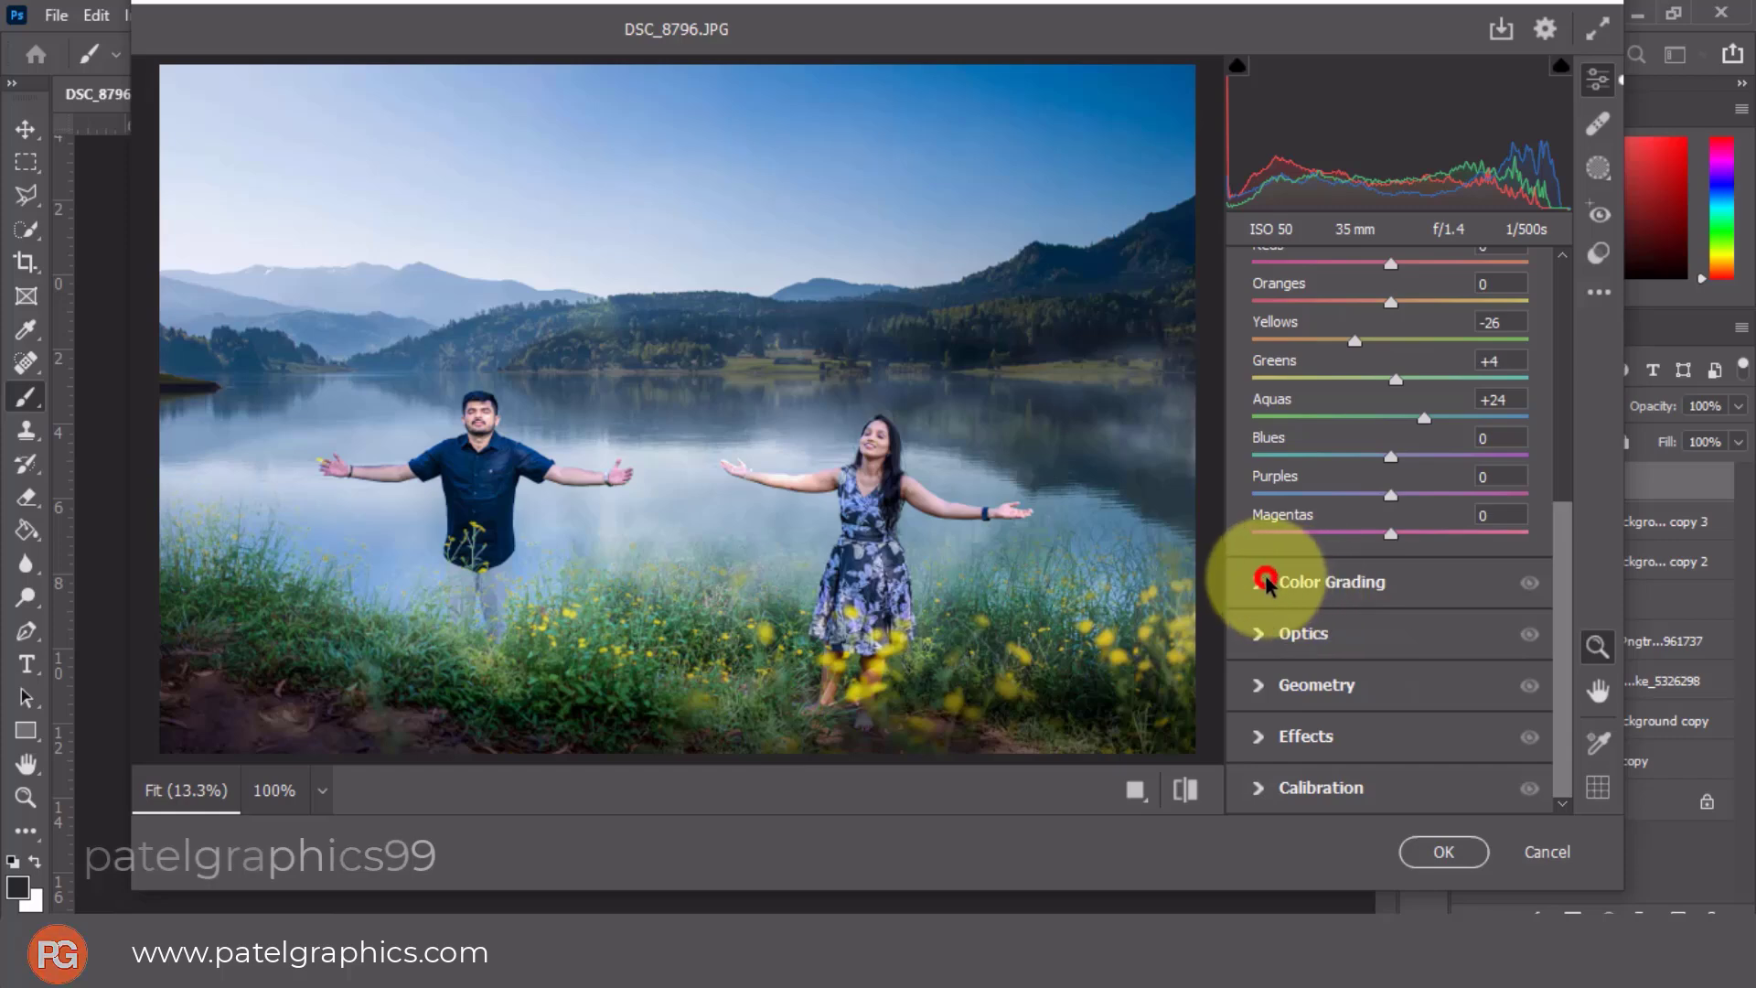
left_click(1390, 535)
mouse_move(1391, 538)
left_mouse_down()
mouse_move(1414, 539)
mouse_move(1390, 537)
left_mouse_up()
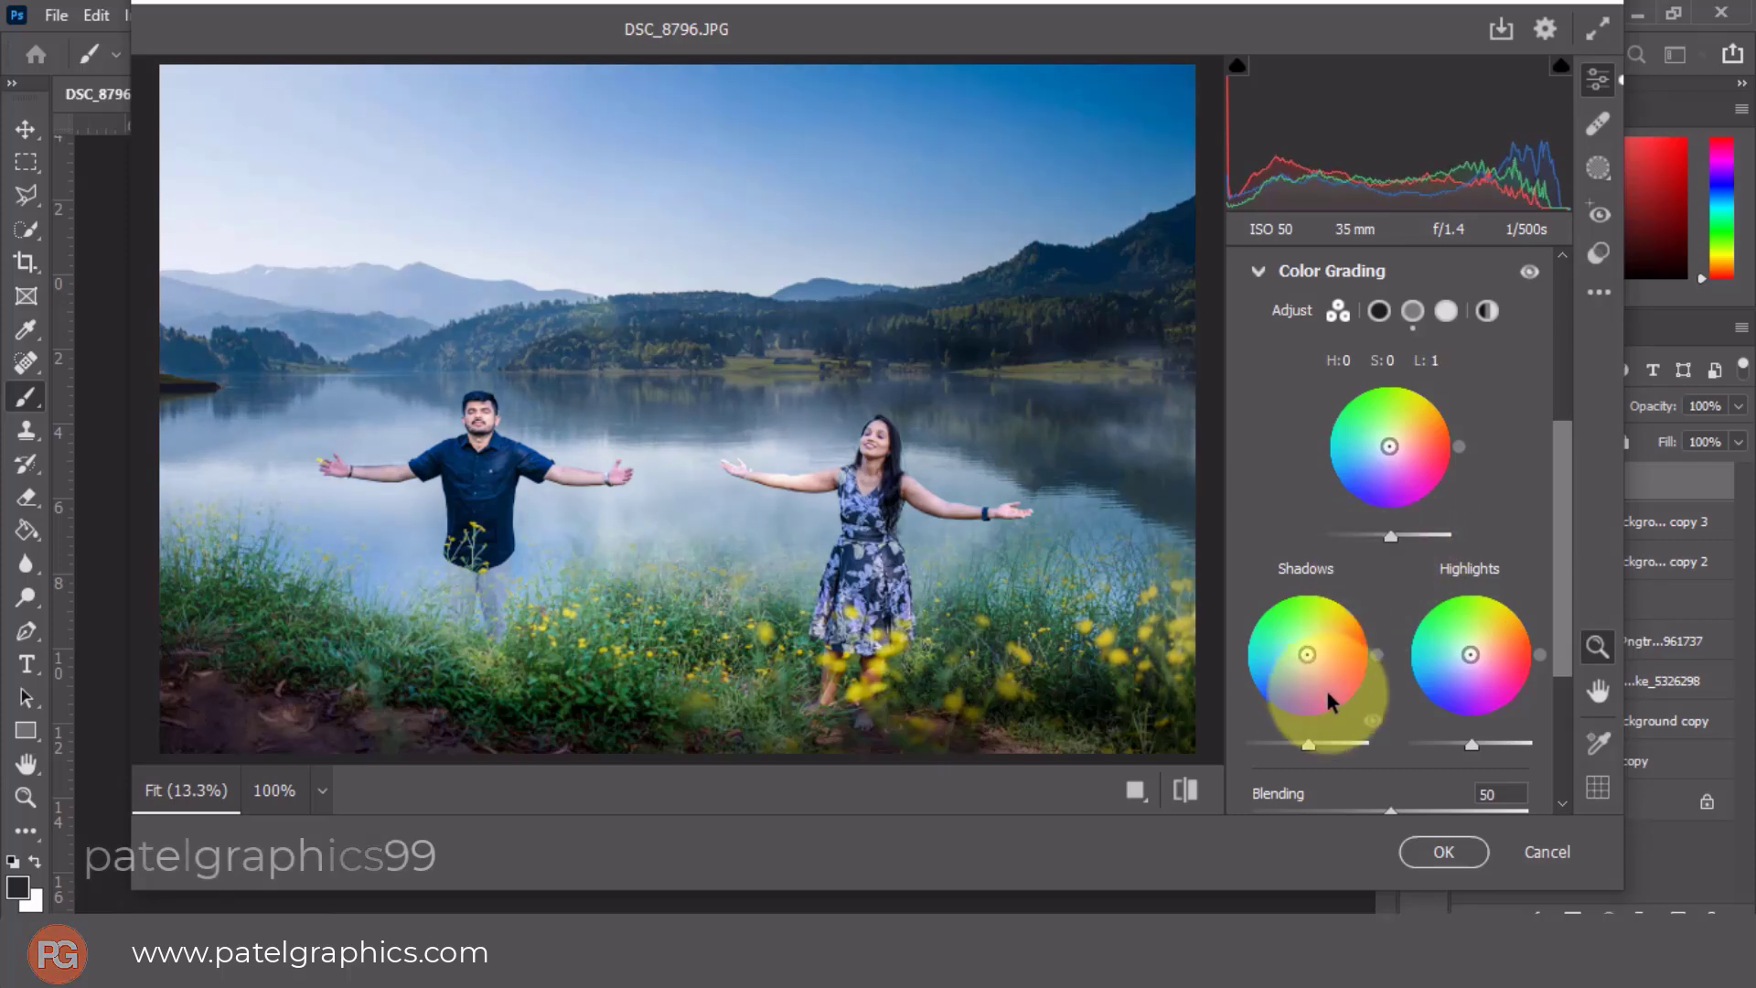
left_click_drag(1306, 742, 1293, 746)
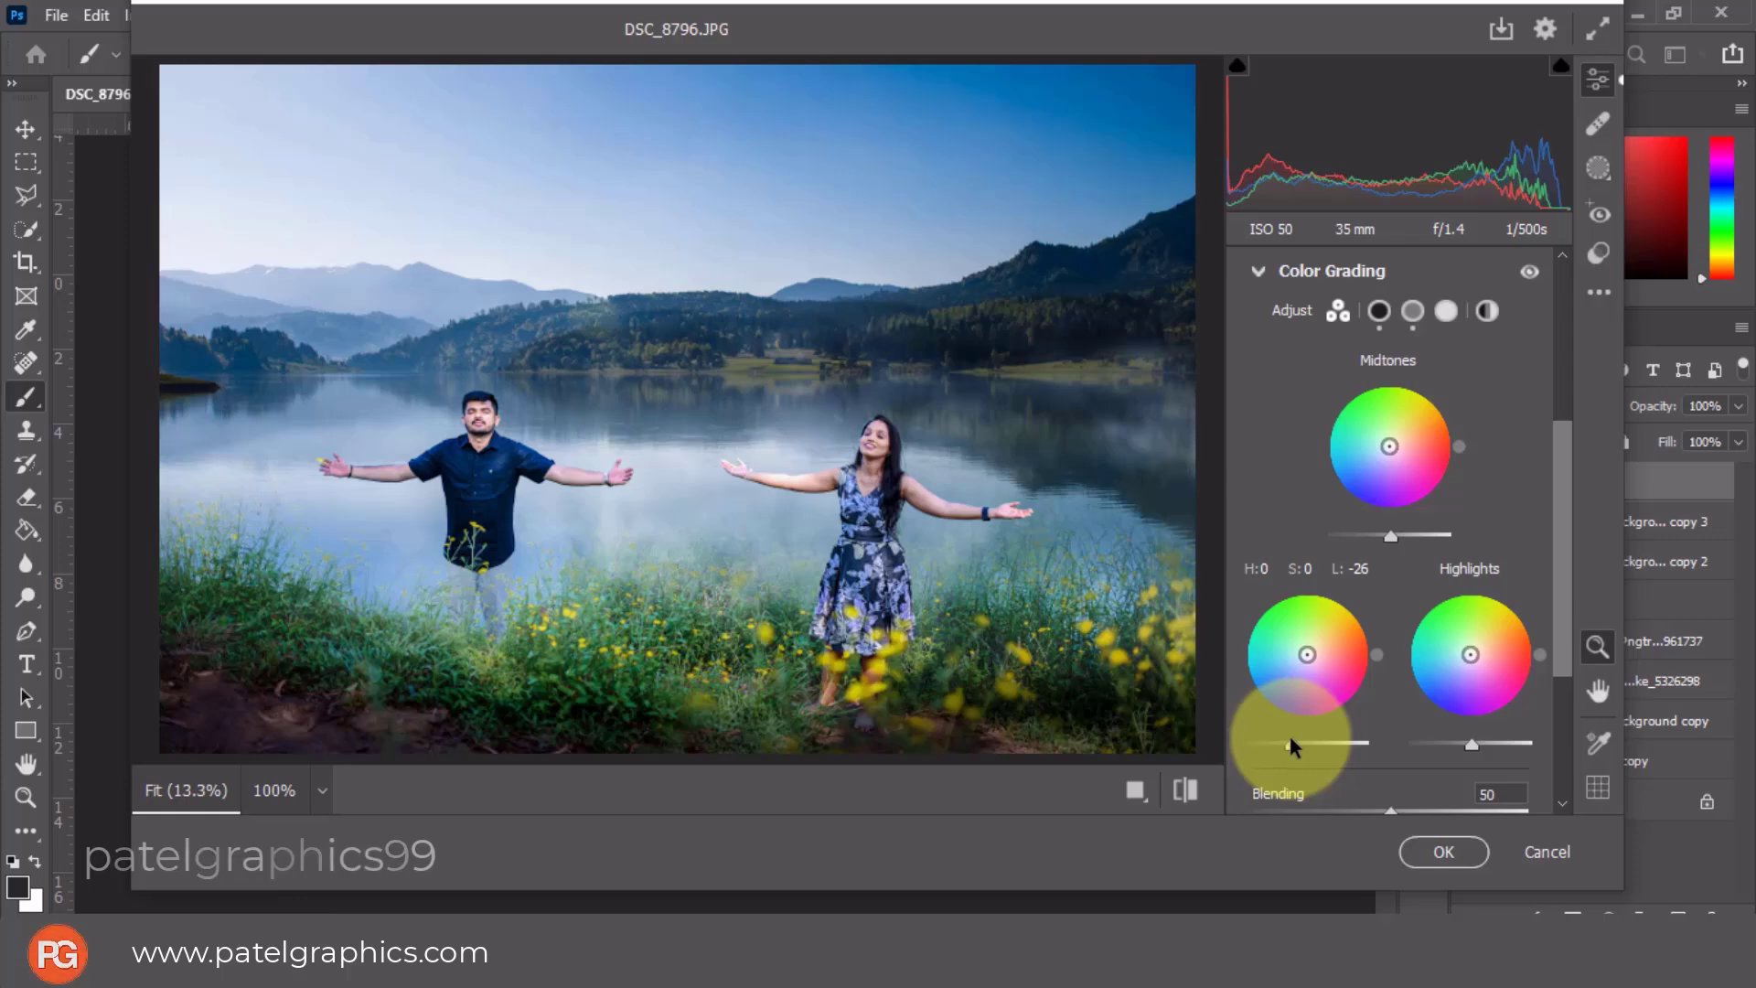
left_click_drag(1472, 744, 1483, 745)
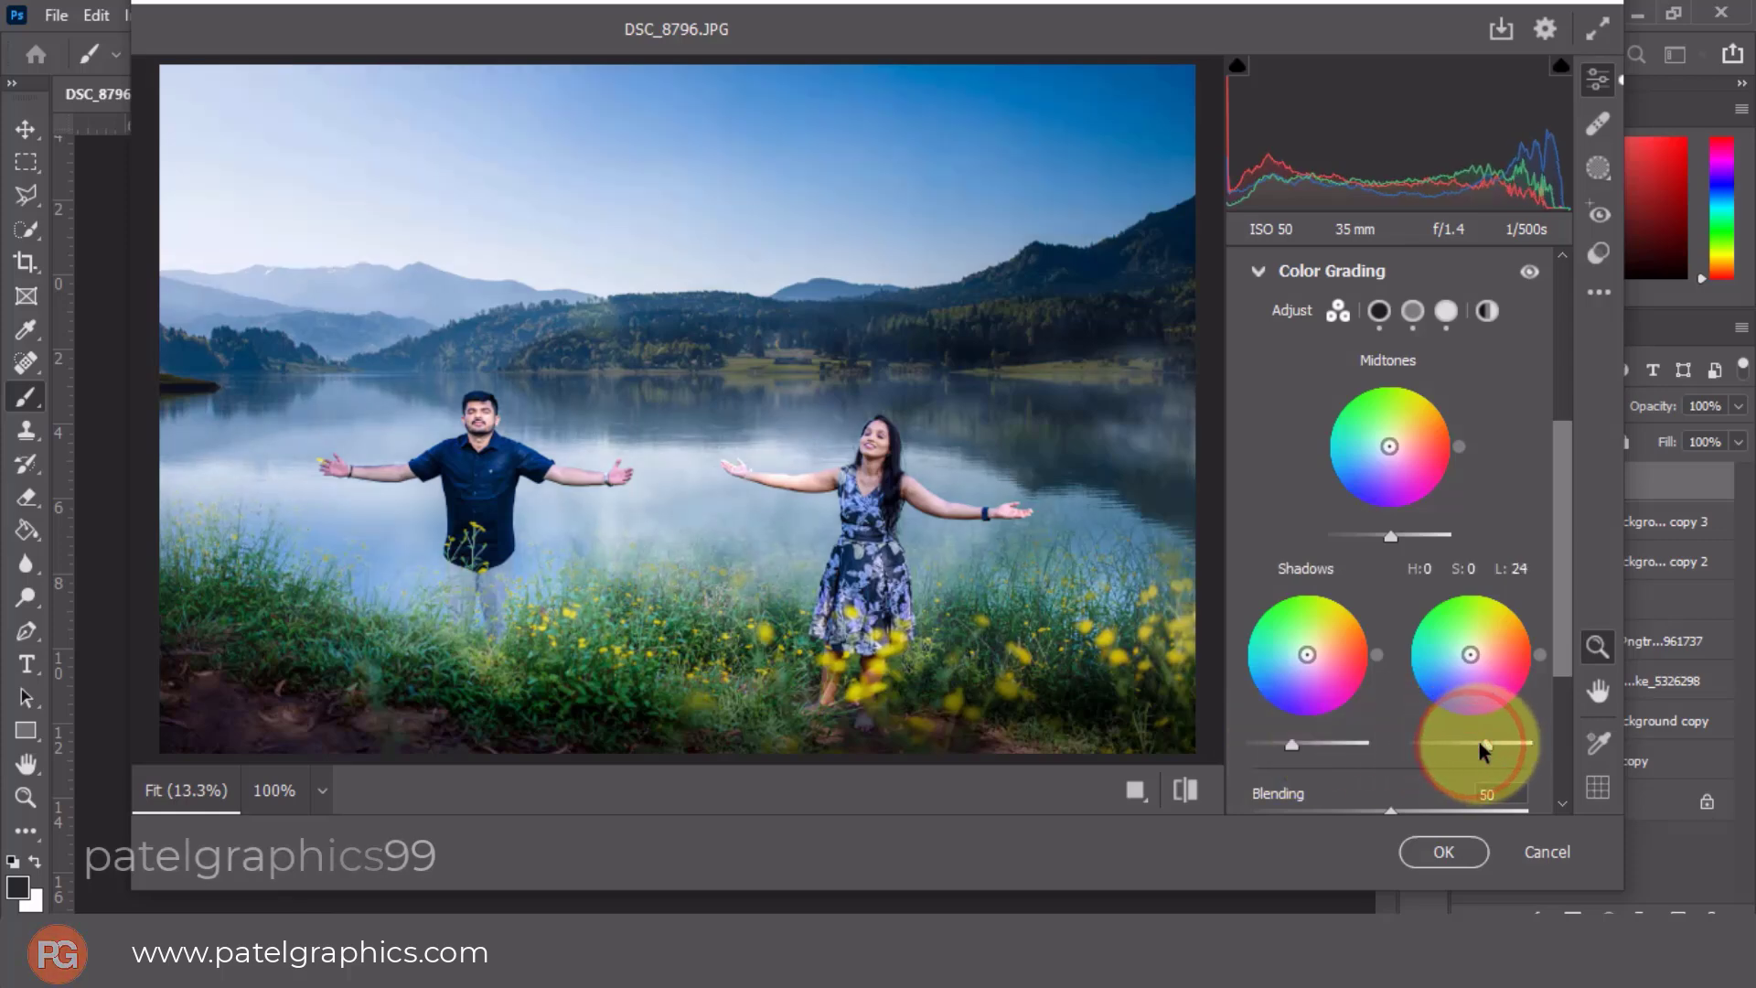
scroll(1403, 685, "down", 3)
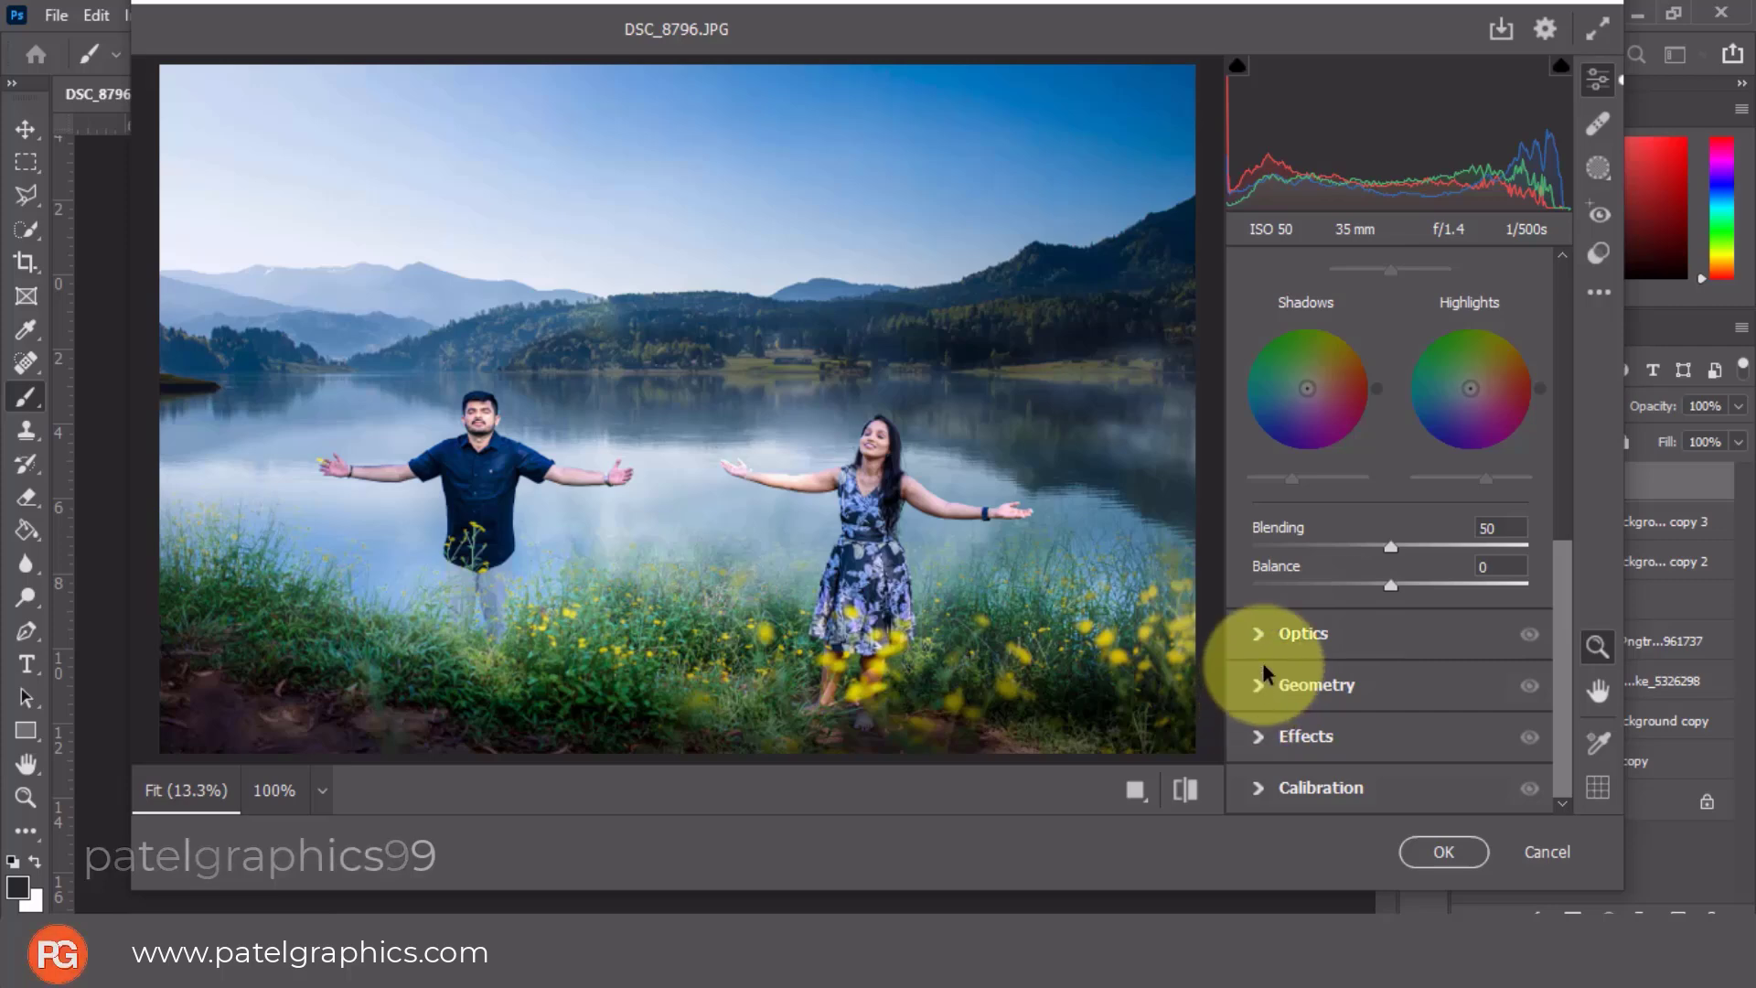
mouse_move(1390, 585)
left_mouse_down()
mouse_move(1337, 591)
mouse_move(1362, 583)
mouse_move(1330, 542)
mouse_move(1368, 547)
left_mouse_up()
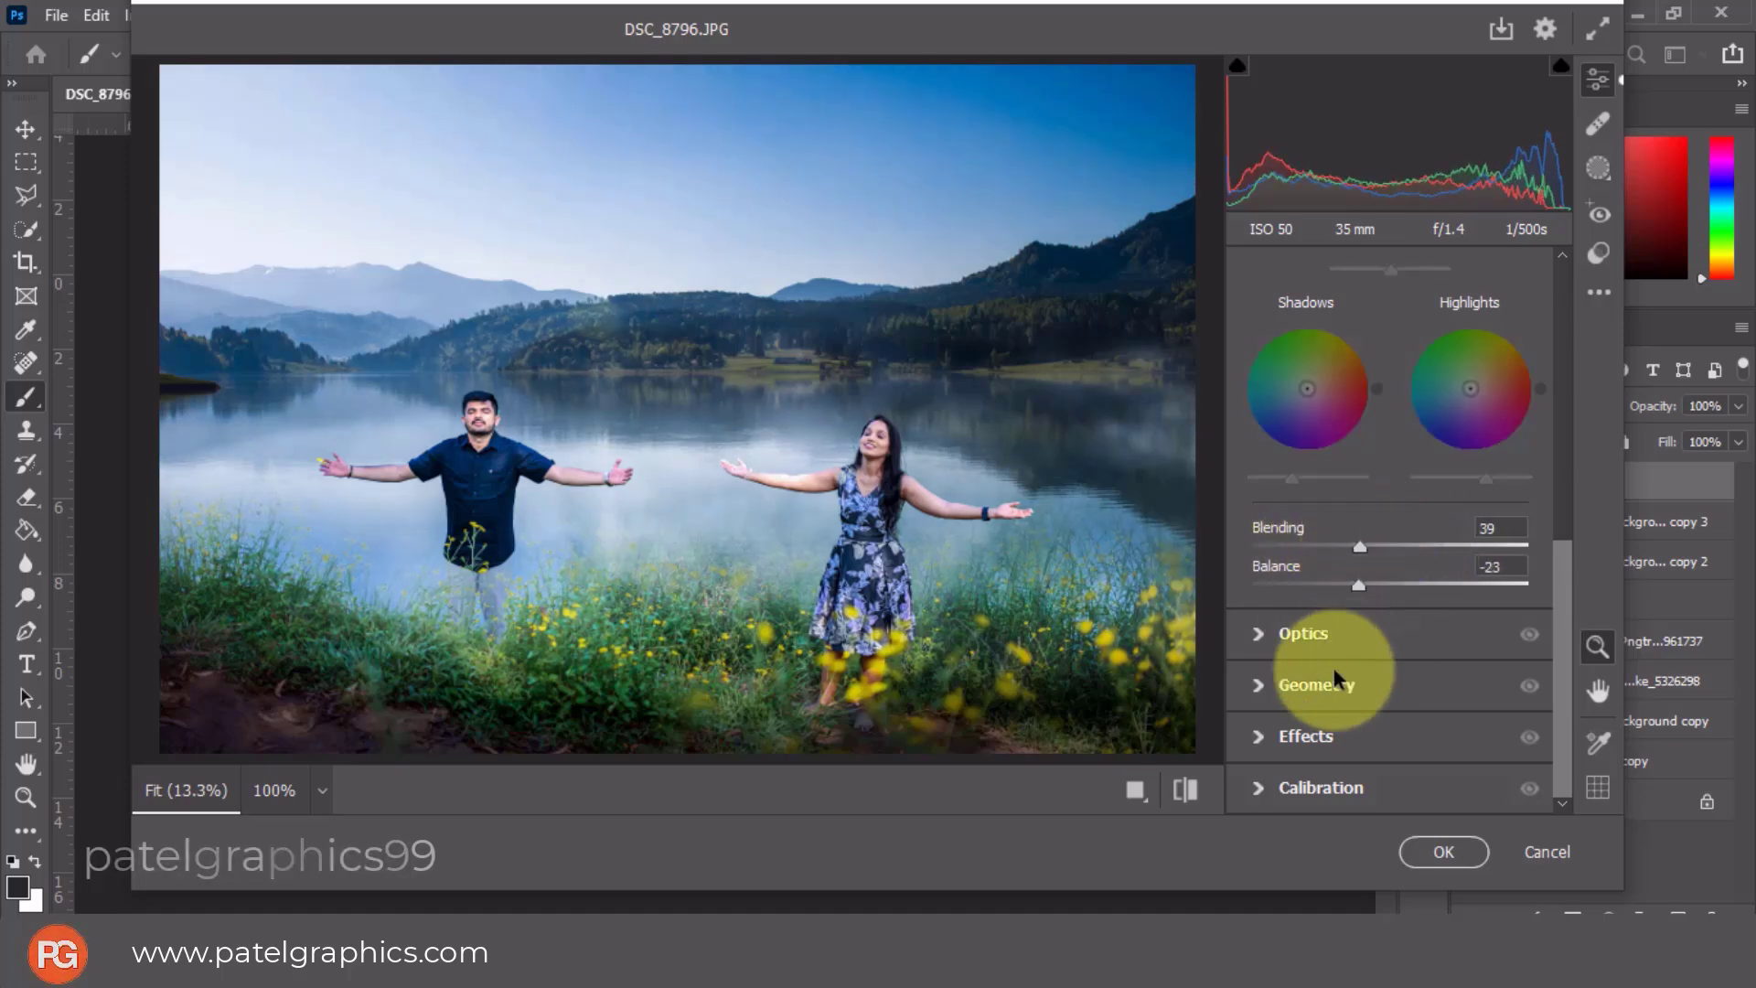
left_click(1260, 686)
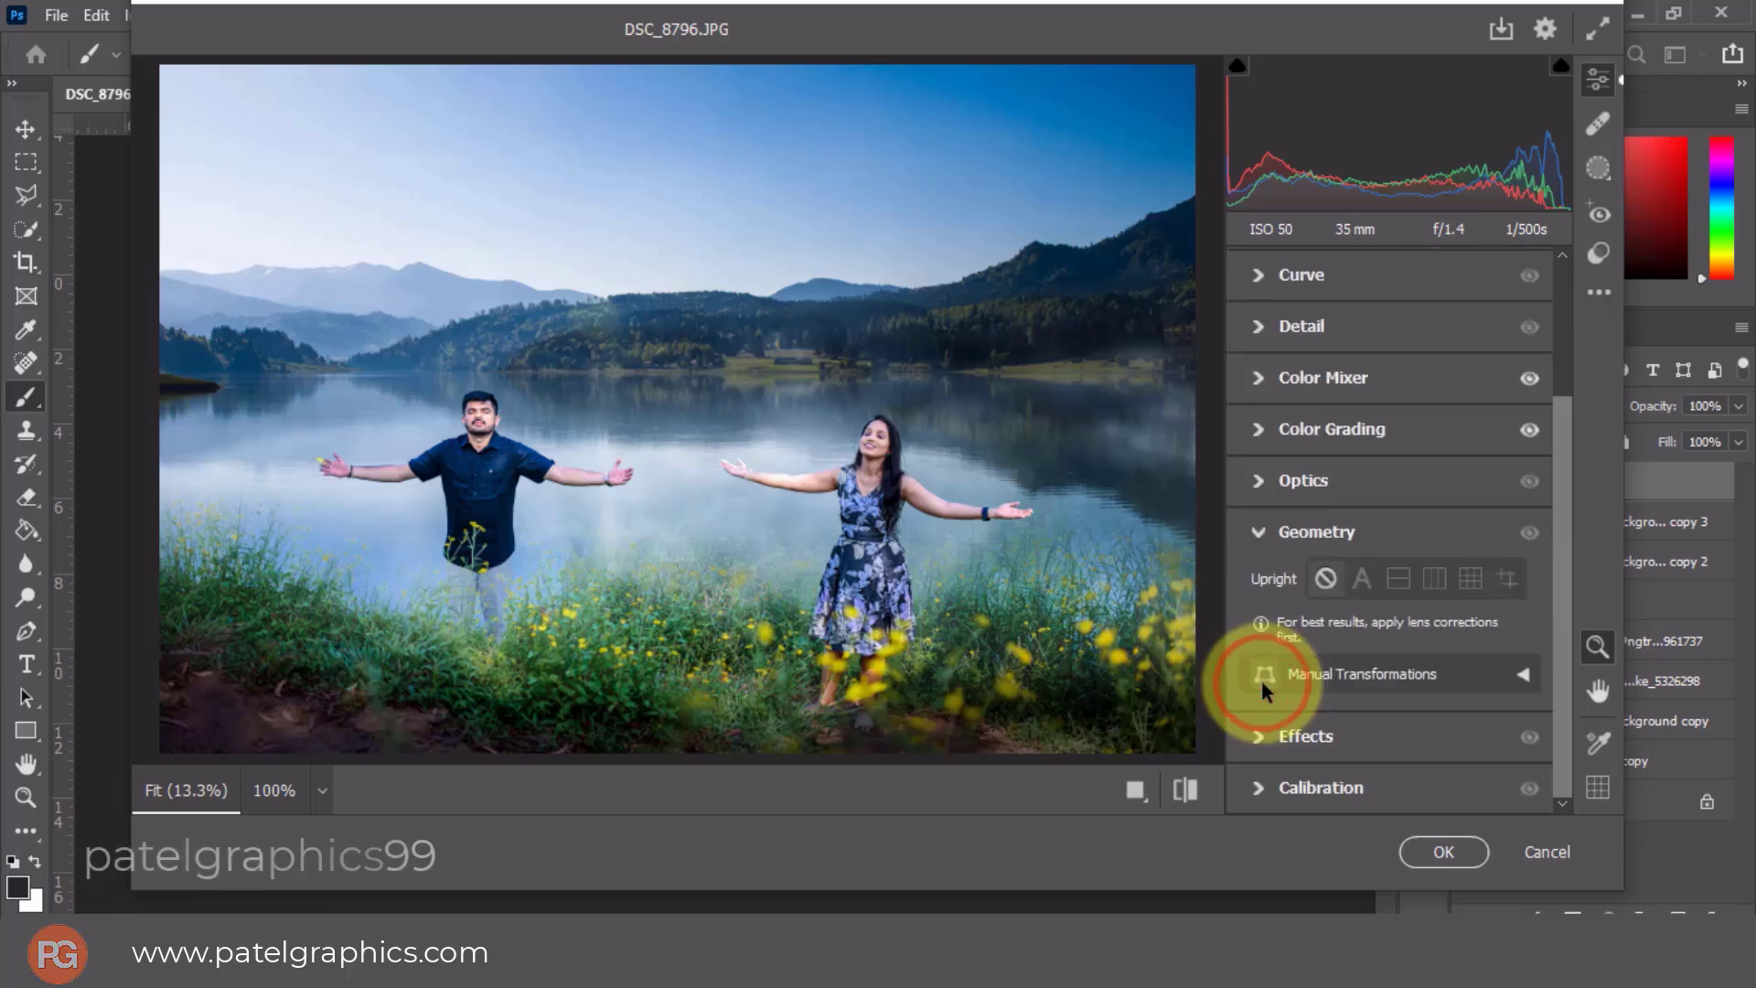
Add a slight negative edge vignette and boost the Blue Primary saturation.
left_click(1254, 728)
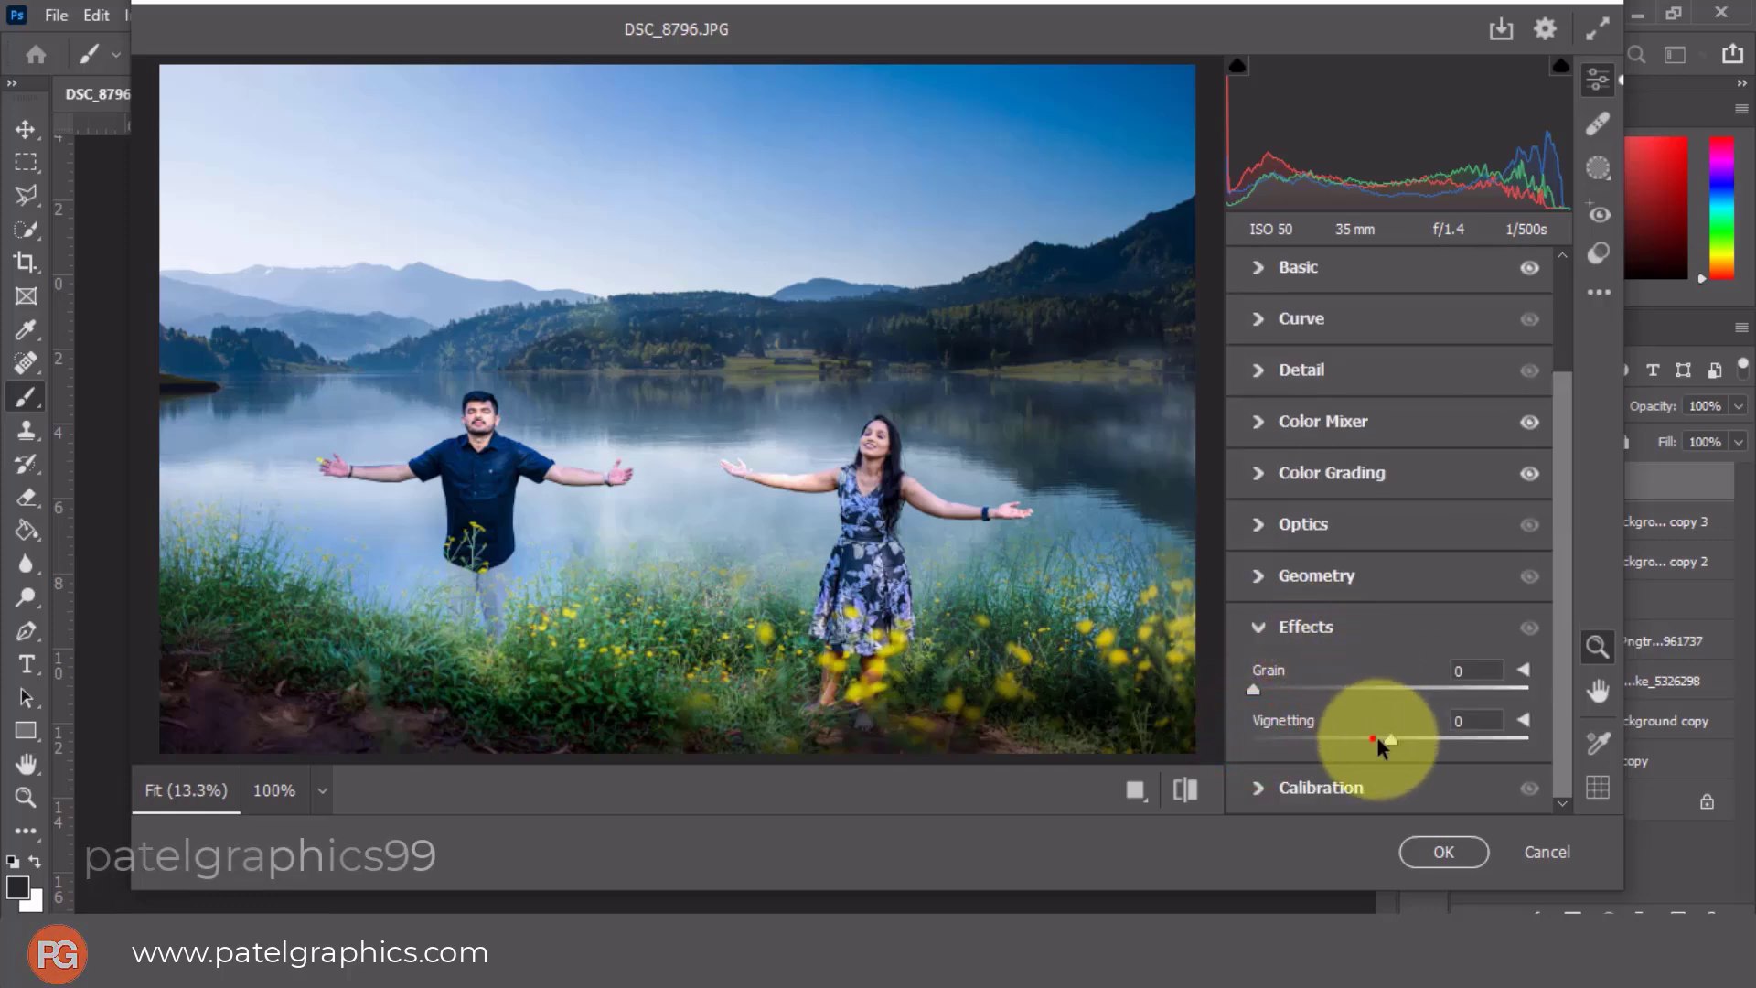
left_click_drag(1375, 737, 1381, 734)
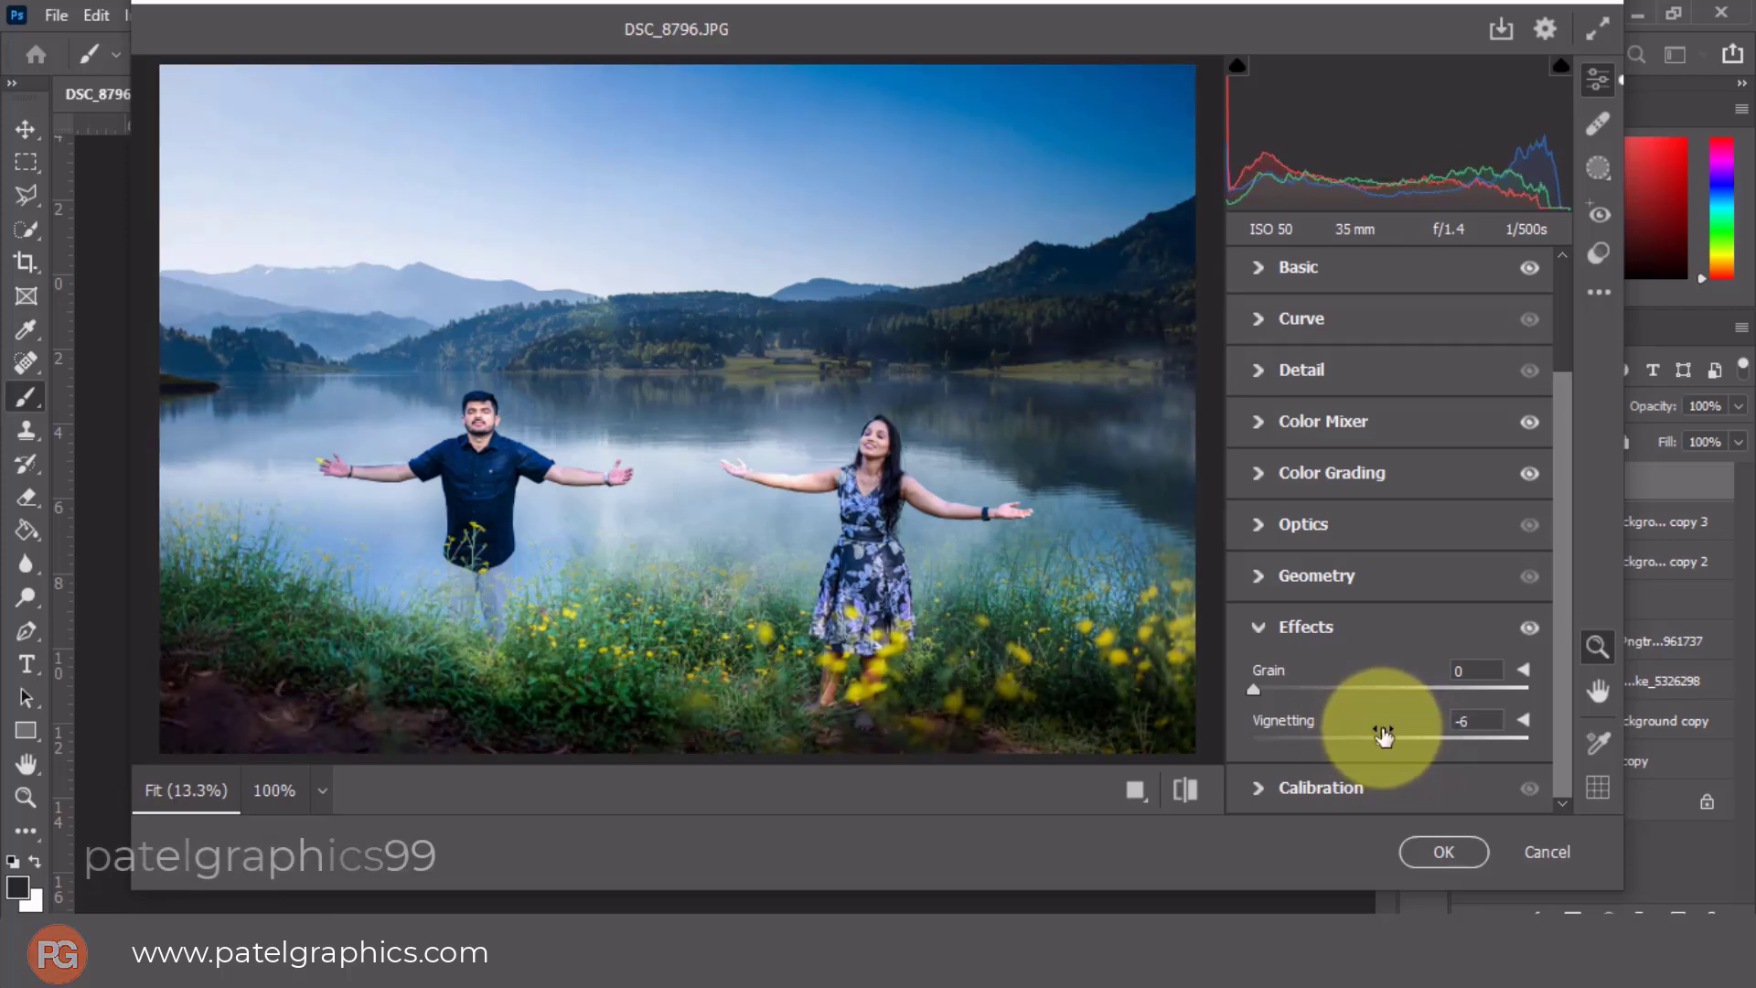
left_click(1258, 788)
mouse_move(1390, 787)
left_mouse_down()
mouse_move(1434, 790)
mouse_move(1360, 744)
left_mouse_up()
Adjust Green and Red Primary hue and saturation, then apply the Camera Raw grade.
left_click(1371, 674)
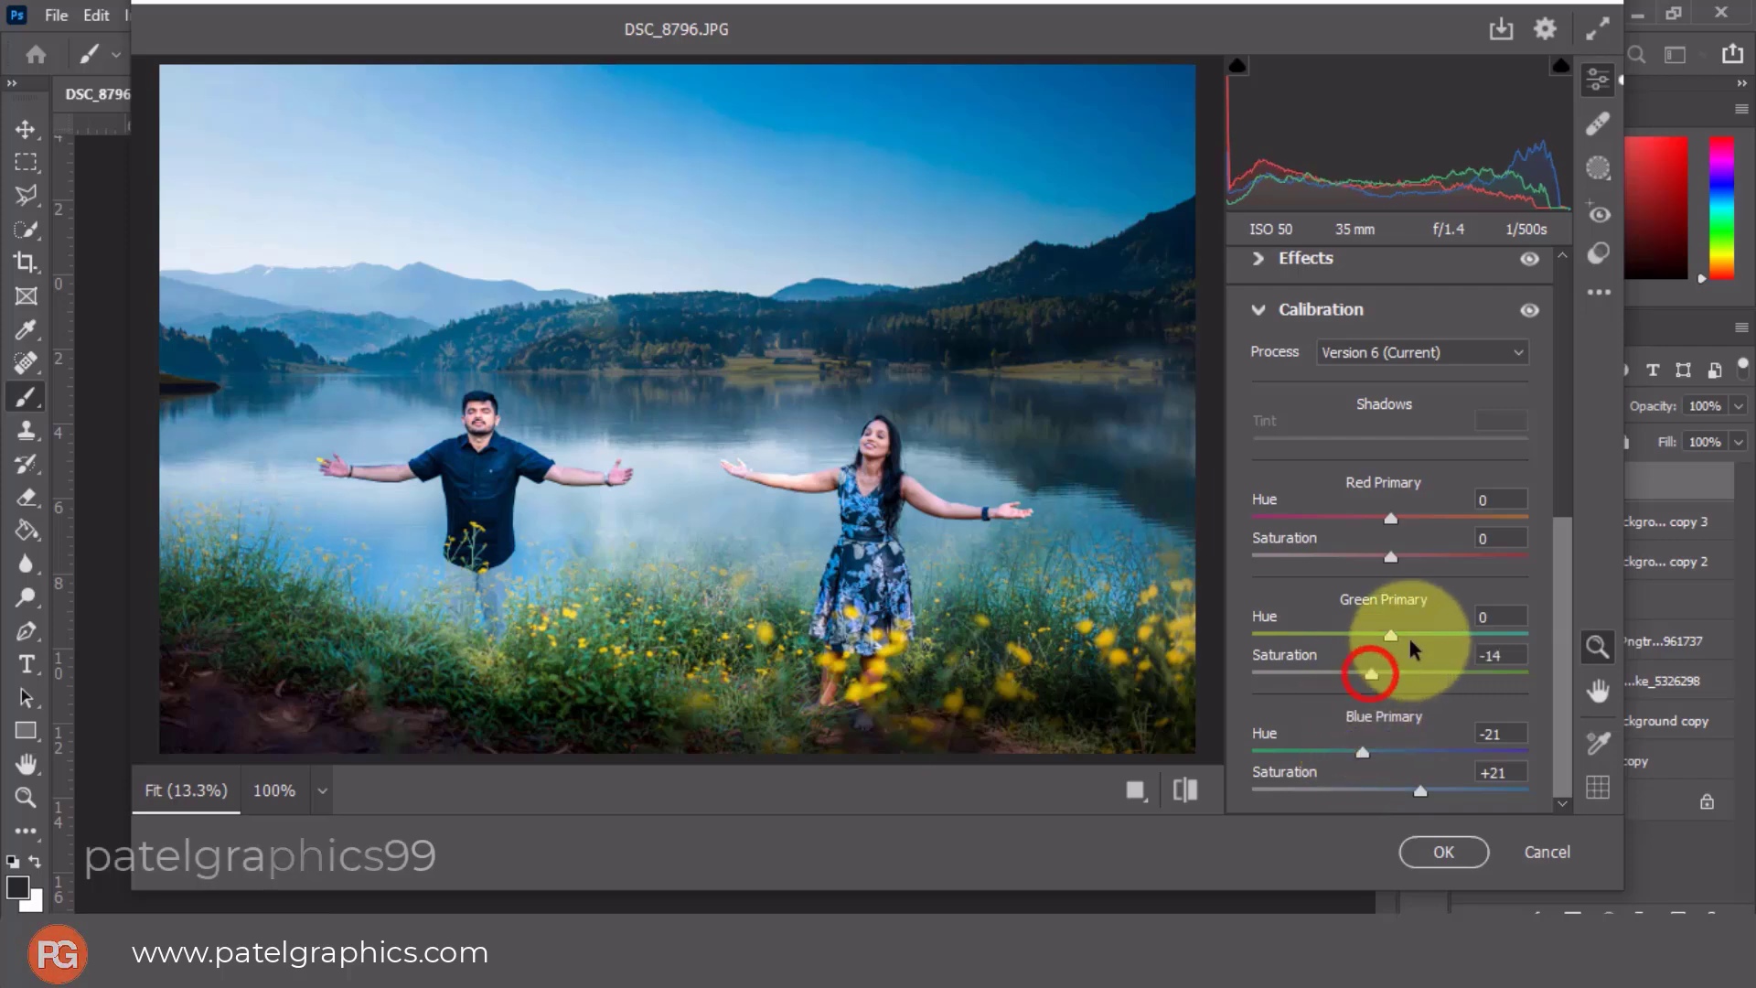
left_click_drag(1409, 634, 1418, 634)
left_click(1363, 556)
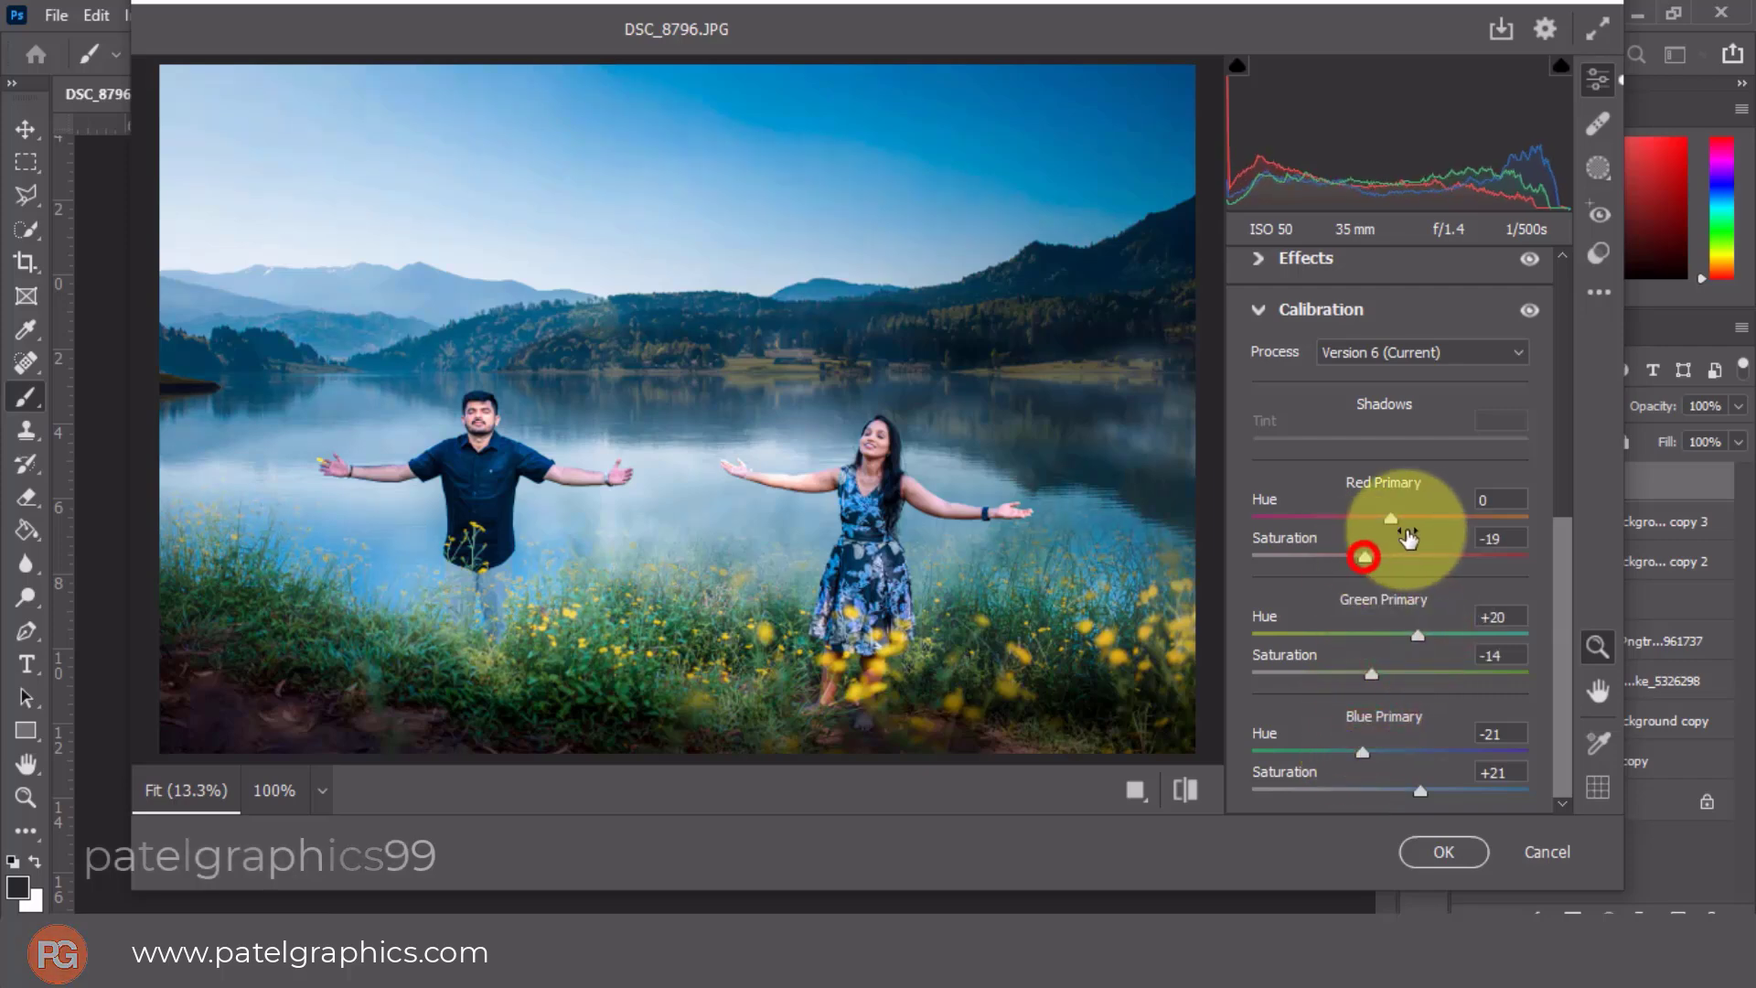
left_click_drag(1390, 519, 1411, 519)
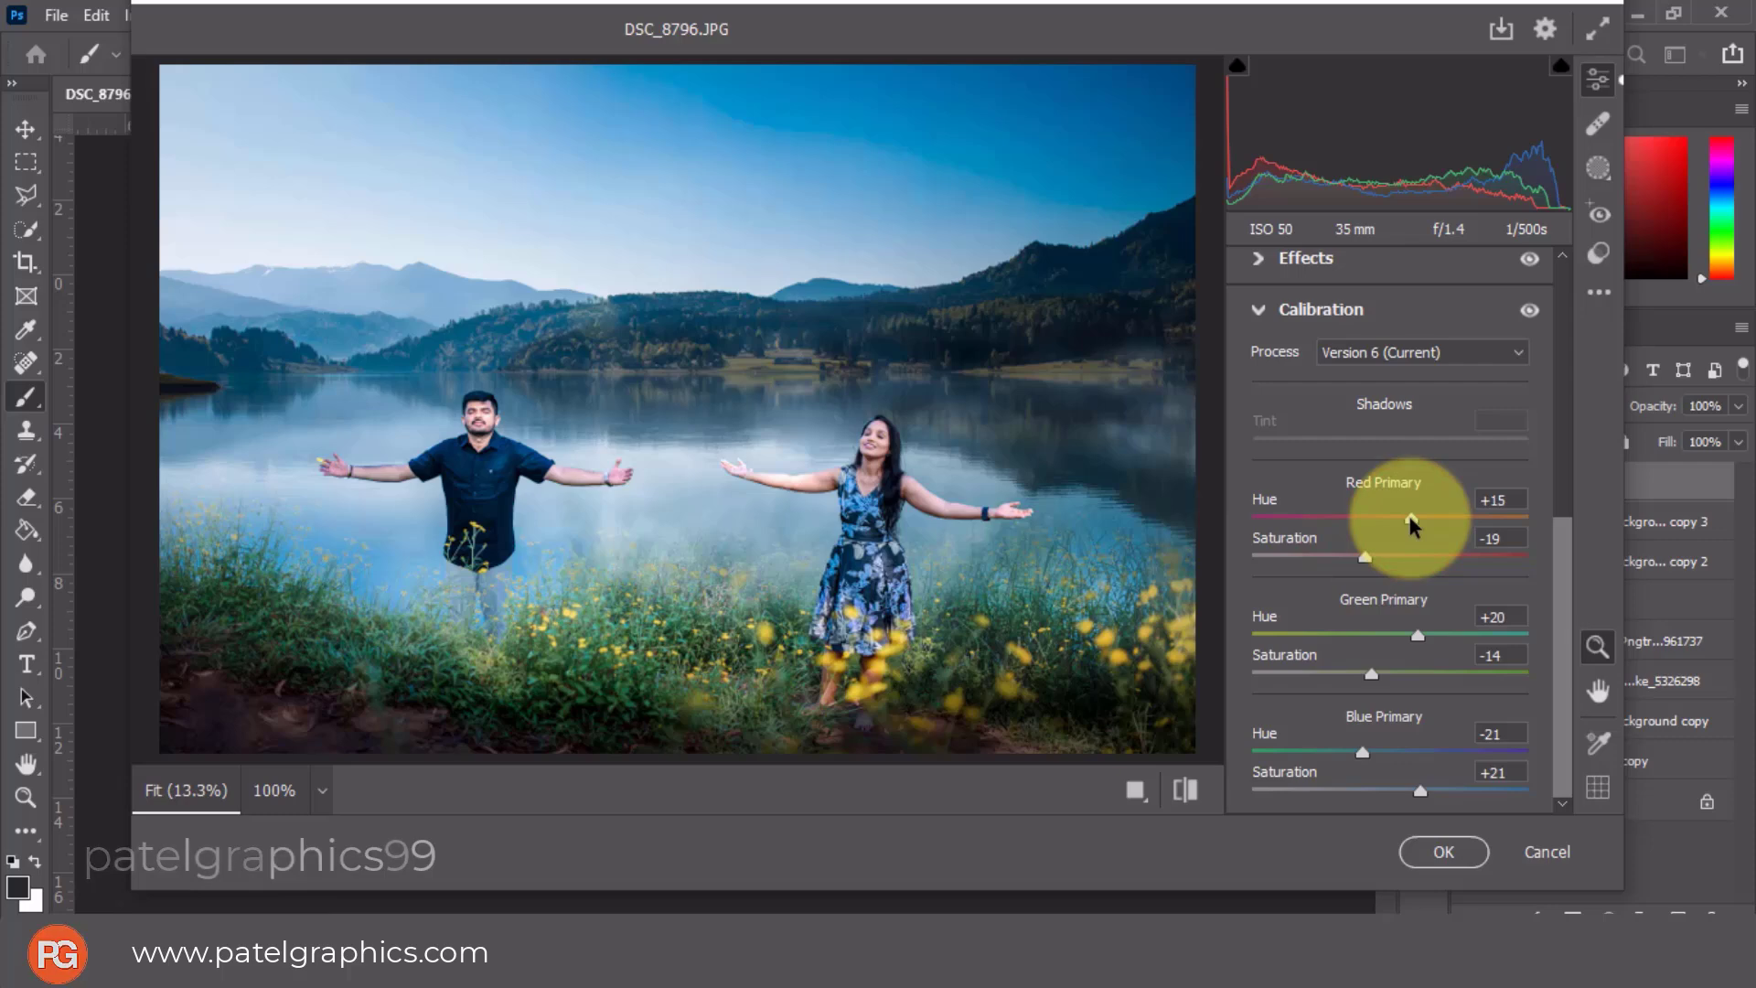
left_click(1441, 851)
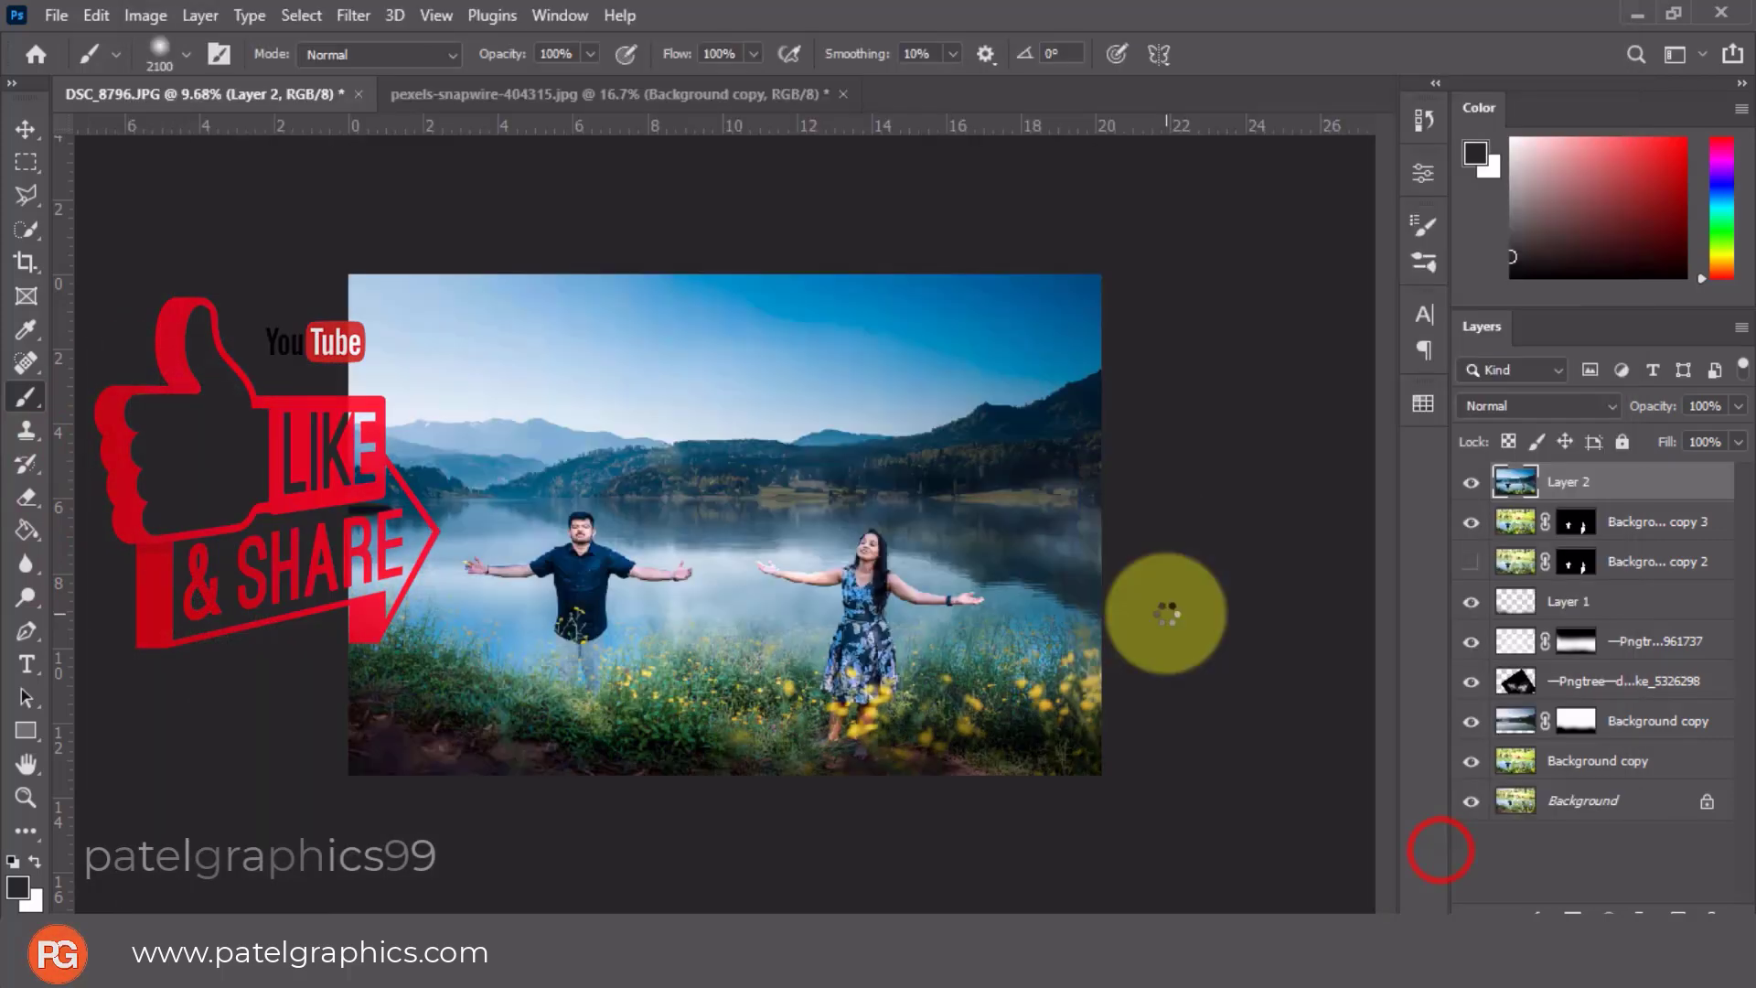
scroll(1167, 588, "up", 2)
scroll(1168, 579, "up", 2)
scroll(1172, 573, "up", 2)
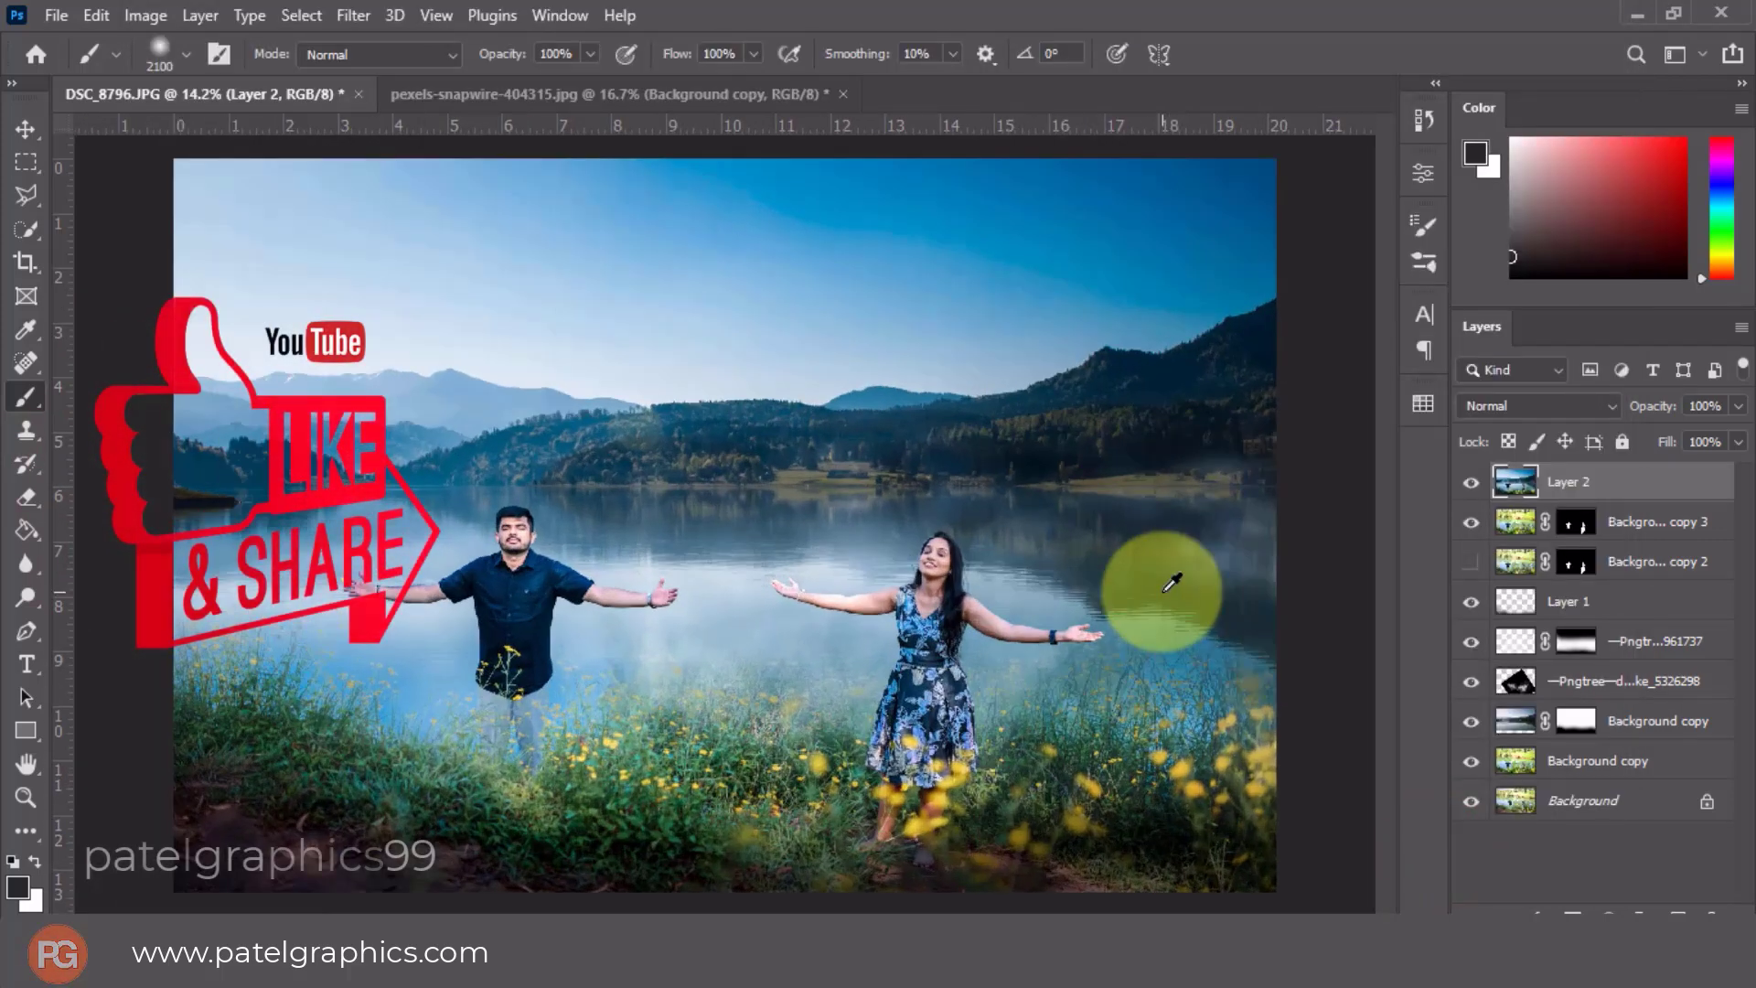
scroll(1171, 583, "down", 1)
scroll(1171, 582, "down", 1)
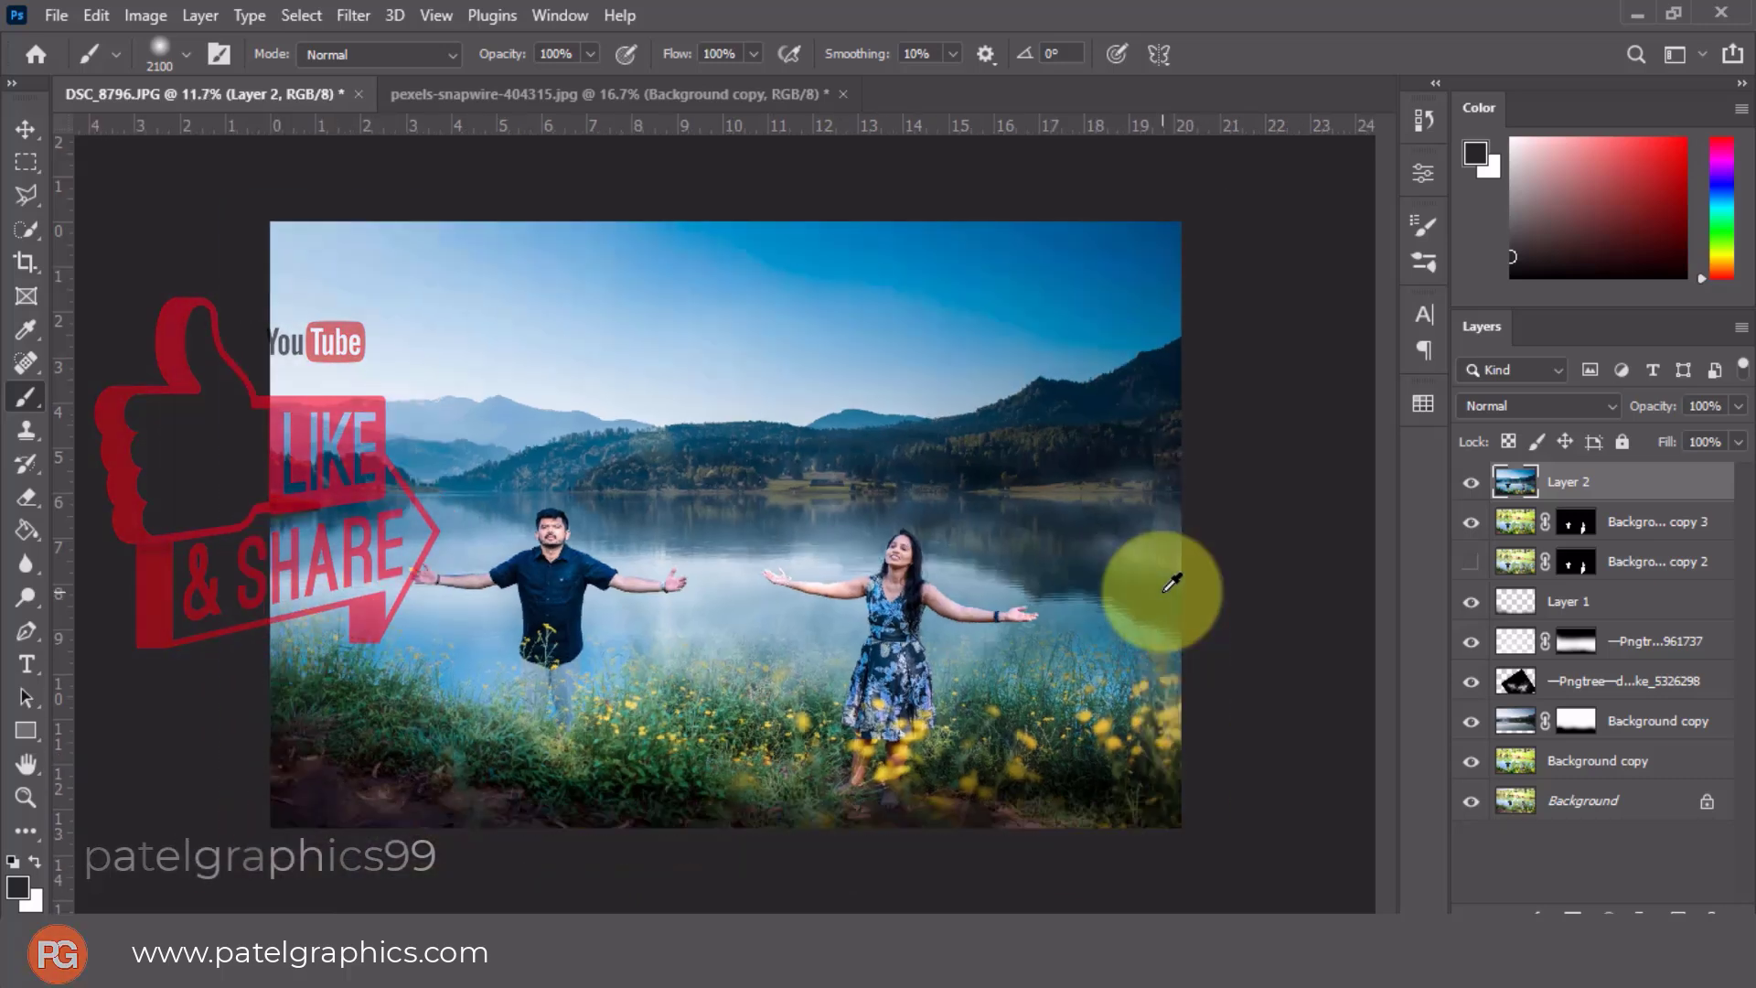
scroll(1166, 587, "down", 1)
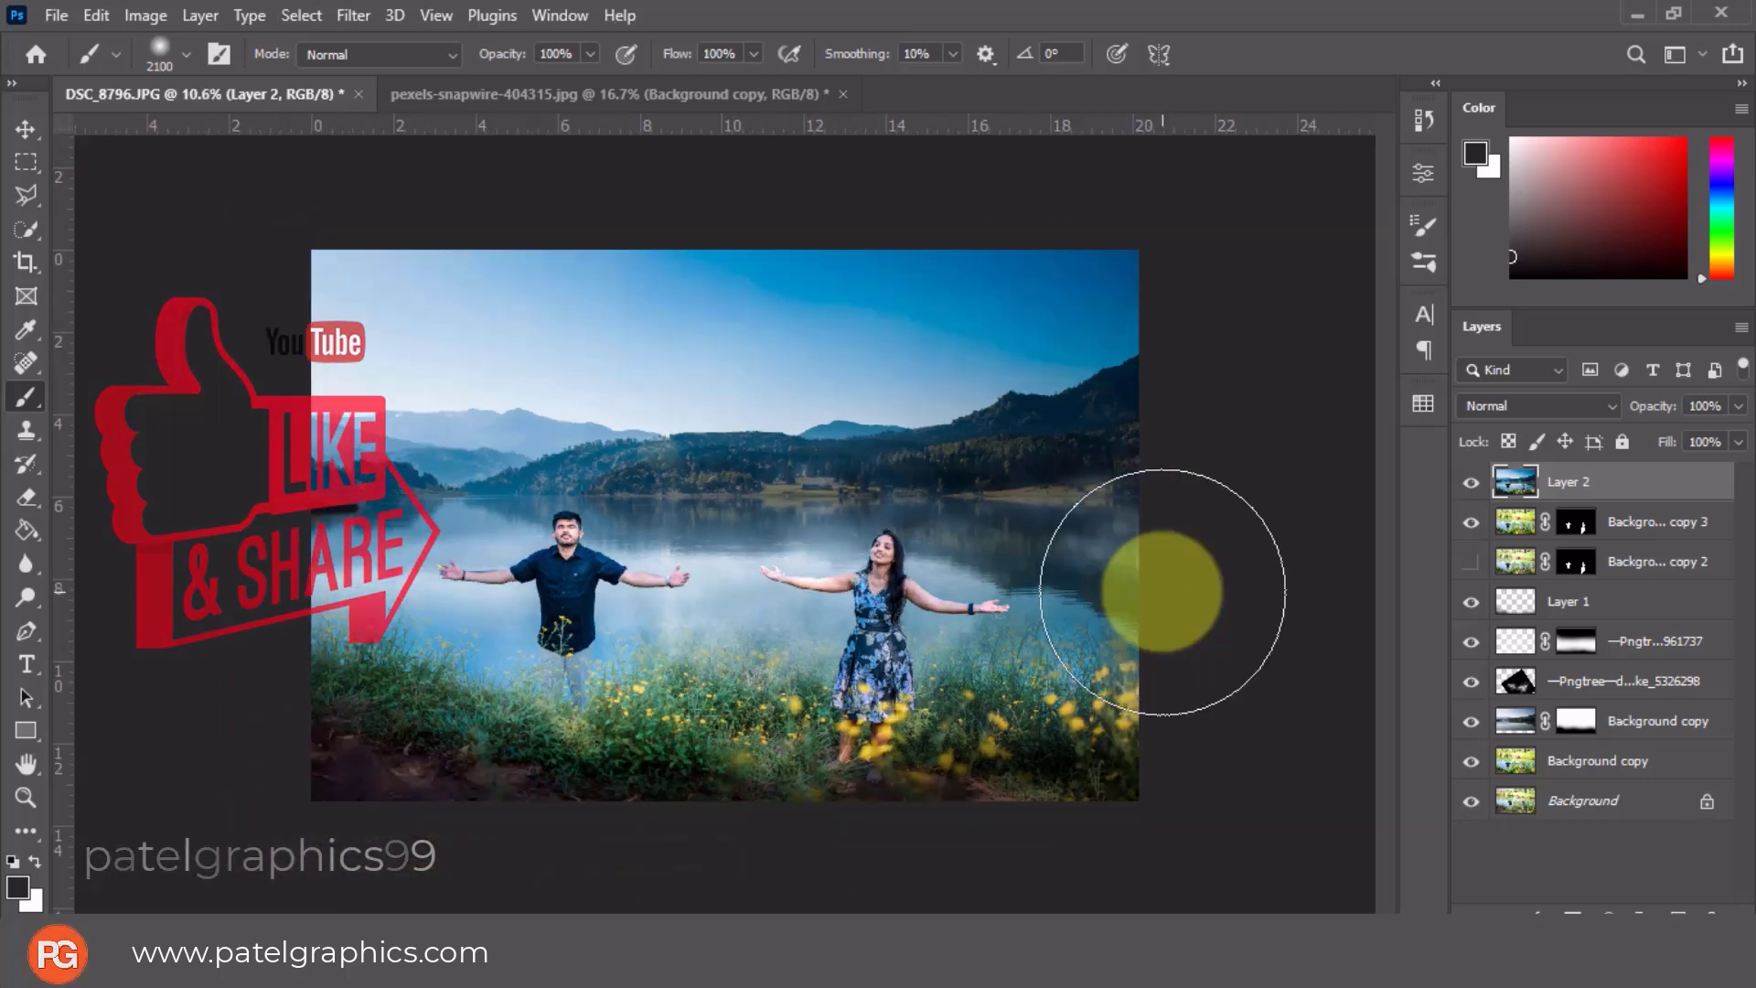
scroll(1162, 592, "up", 1)
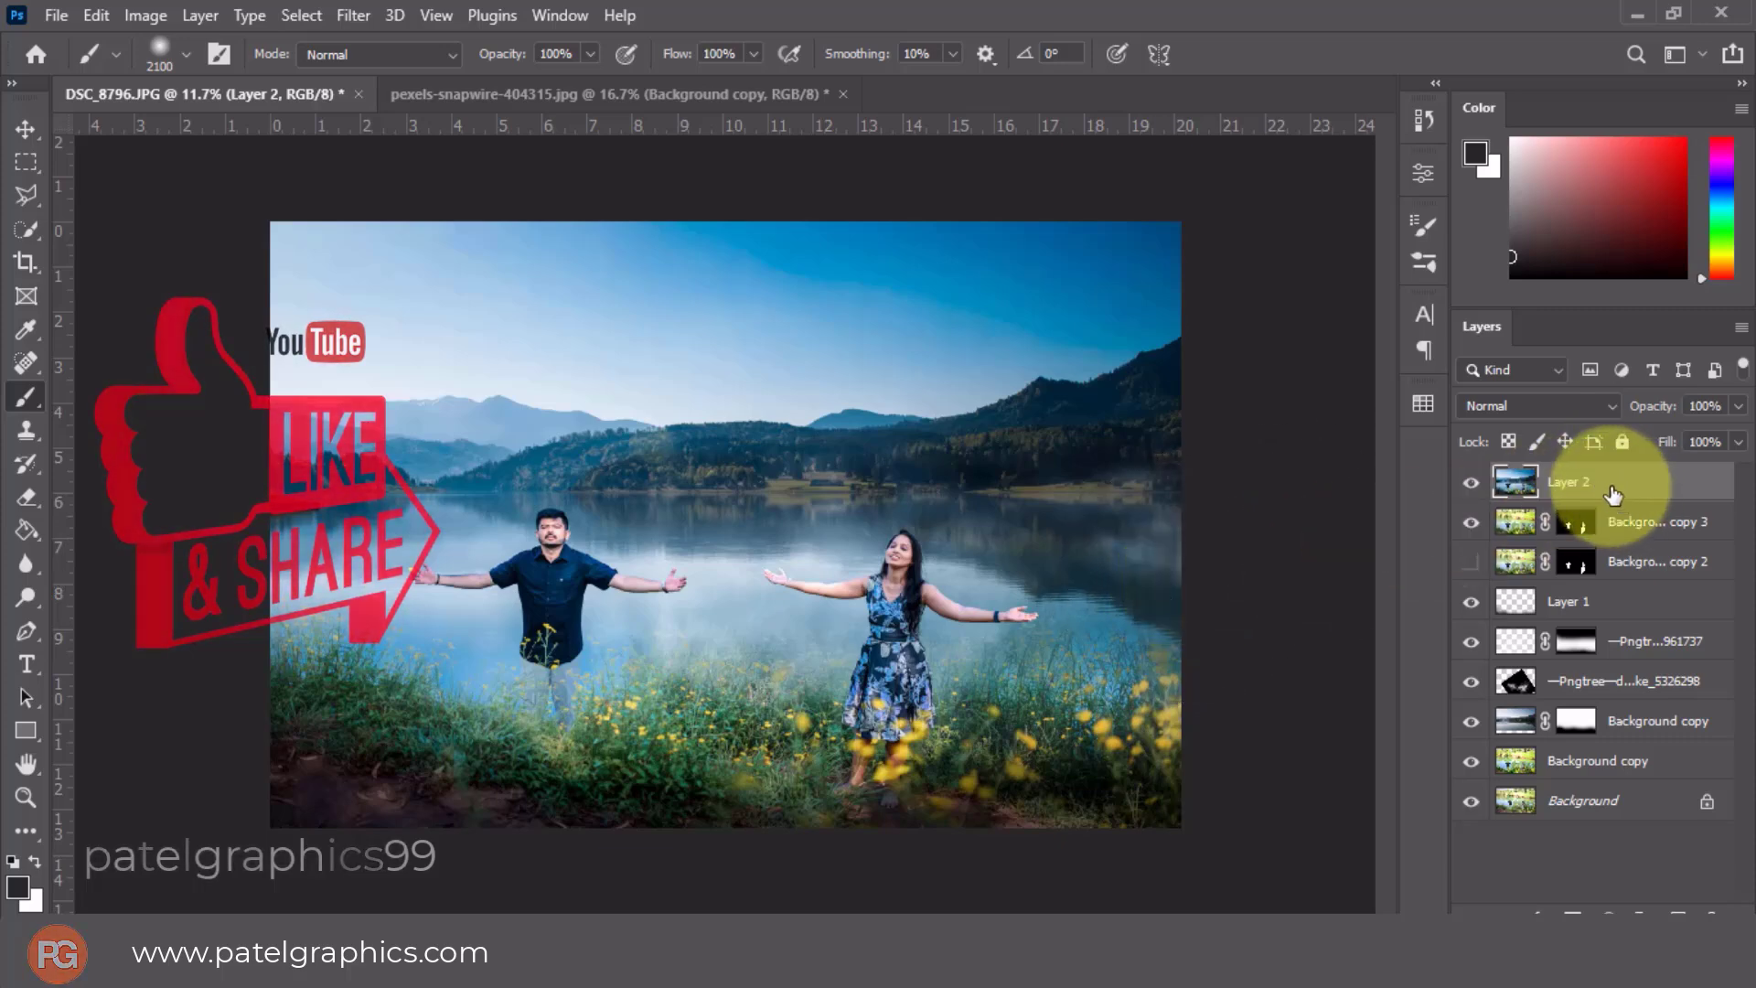
left_click(1611, 492)
left_click(1466, 494)
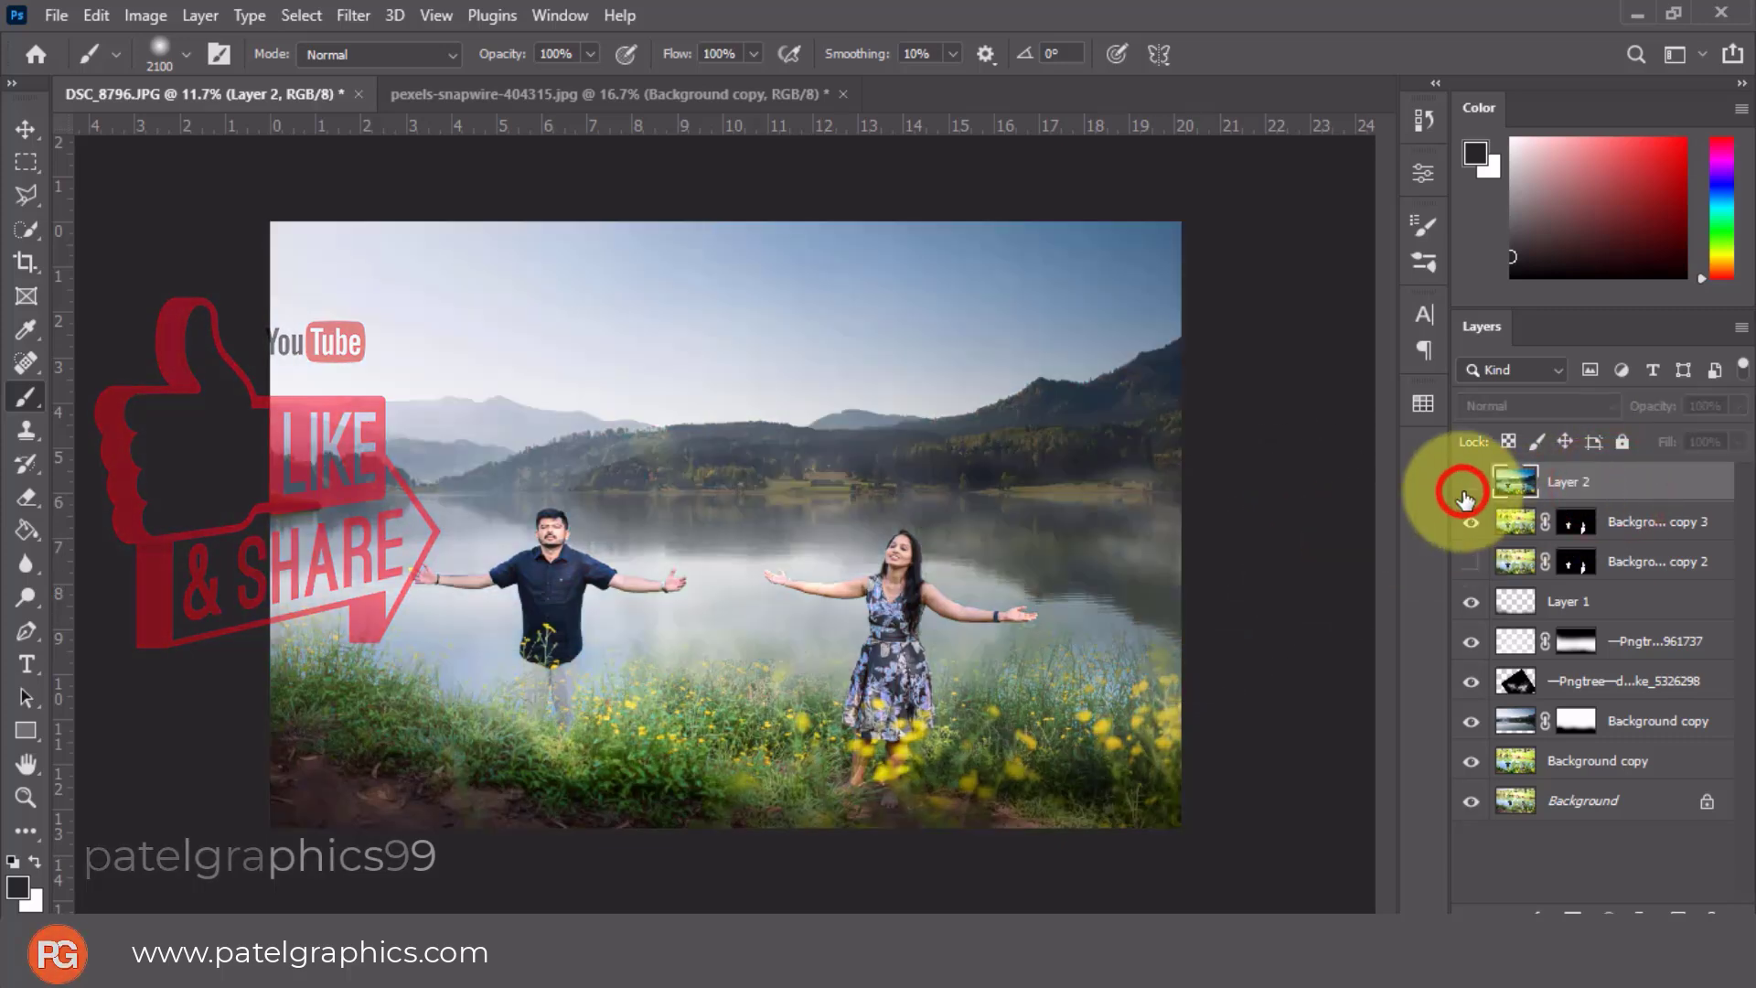
left_click(1463, 493)
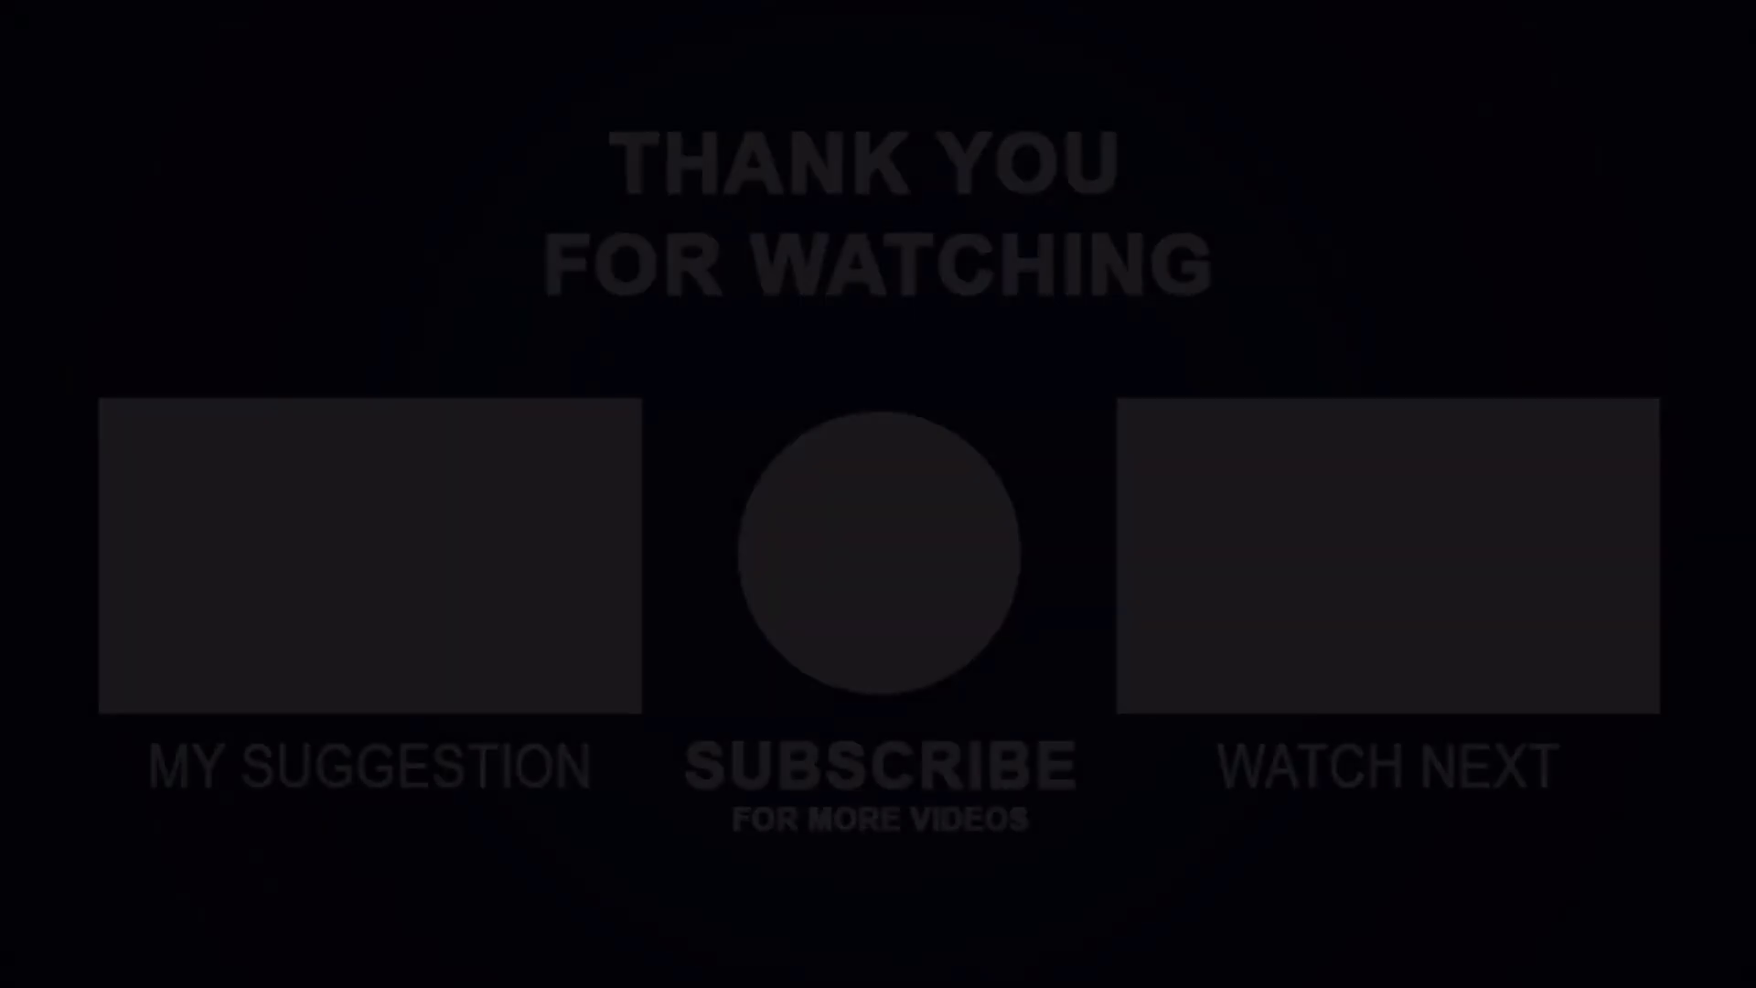